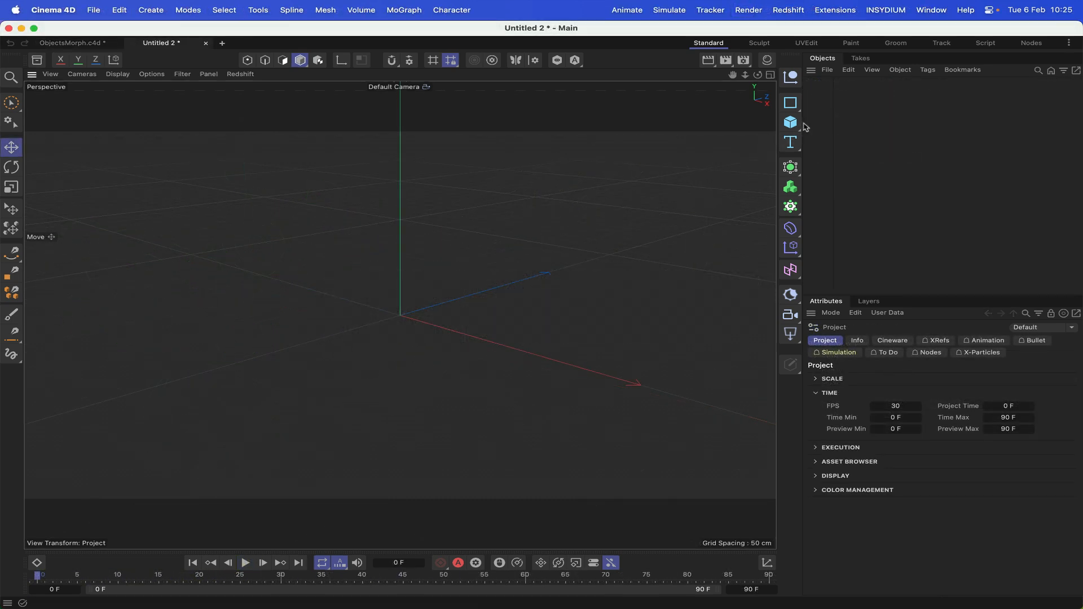
Add a cube measuring 20 cm on X, Y and Z with a 0.5 cm fillet radius
click(790, 123)
click(909, 365)
text(20)
key(Return)
text(20)
key(Return)
click(904, 388)
text(20)
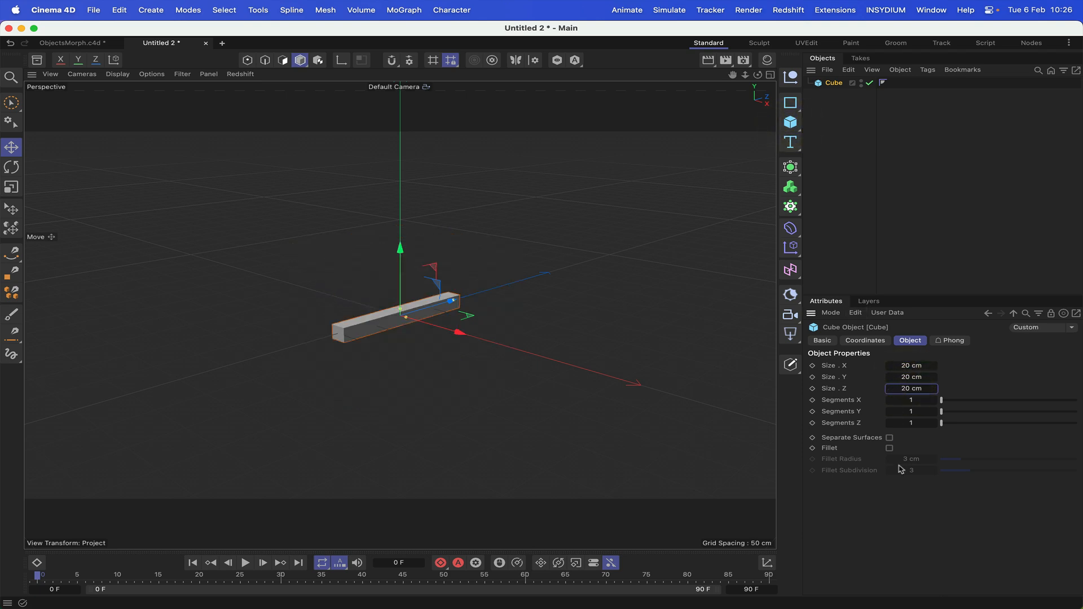
key(Return)
click(888, 448)
click(909, 458)
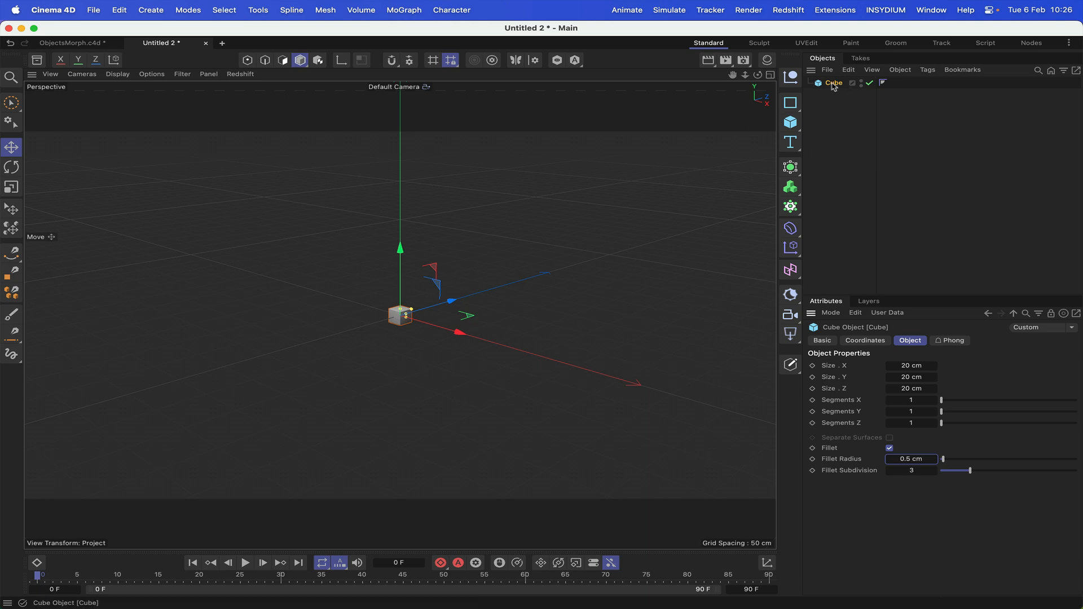
Place the cube in a grid Cloner with a 3 × 3 × 3 count and a per-step size of 21 cm on every axis
alt+click(790, 206)
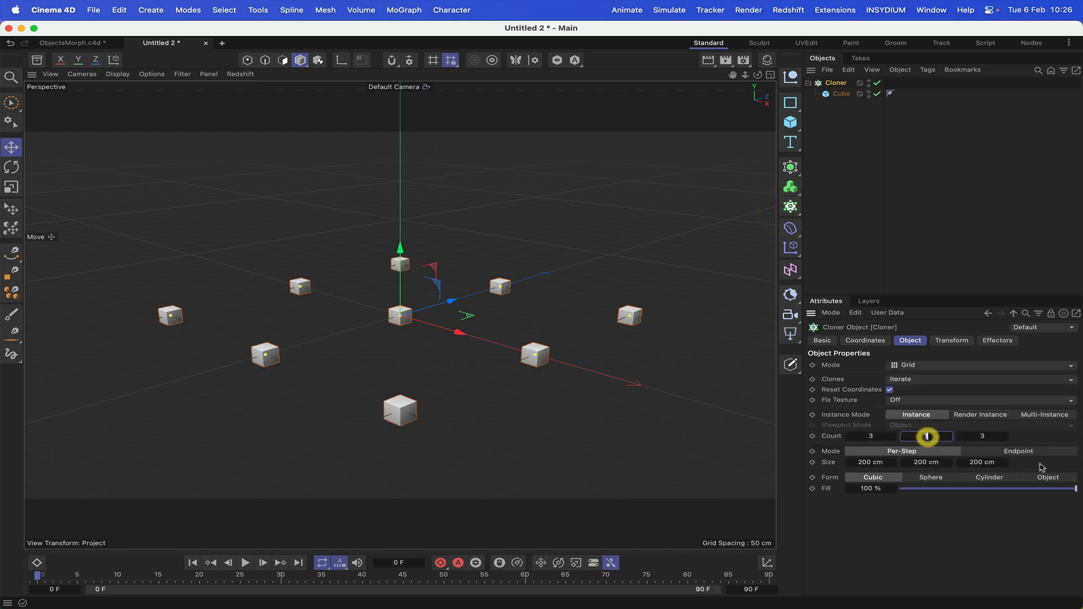
key(Return)
click(870, 462)
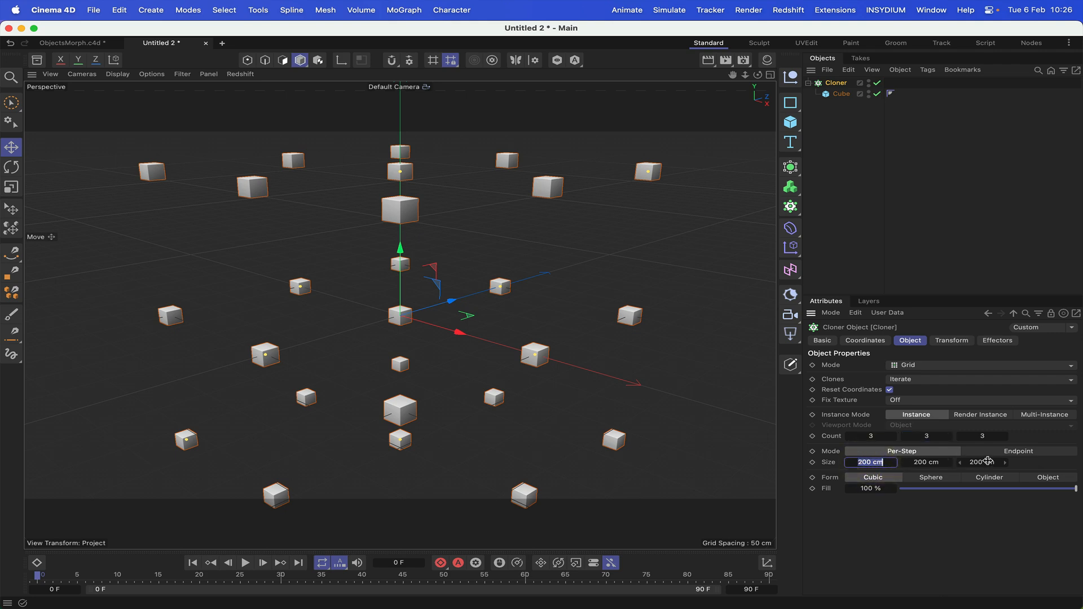
text(21)
key(Return)
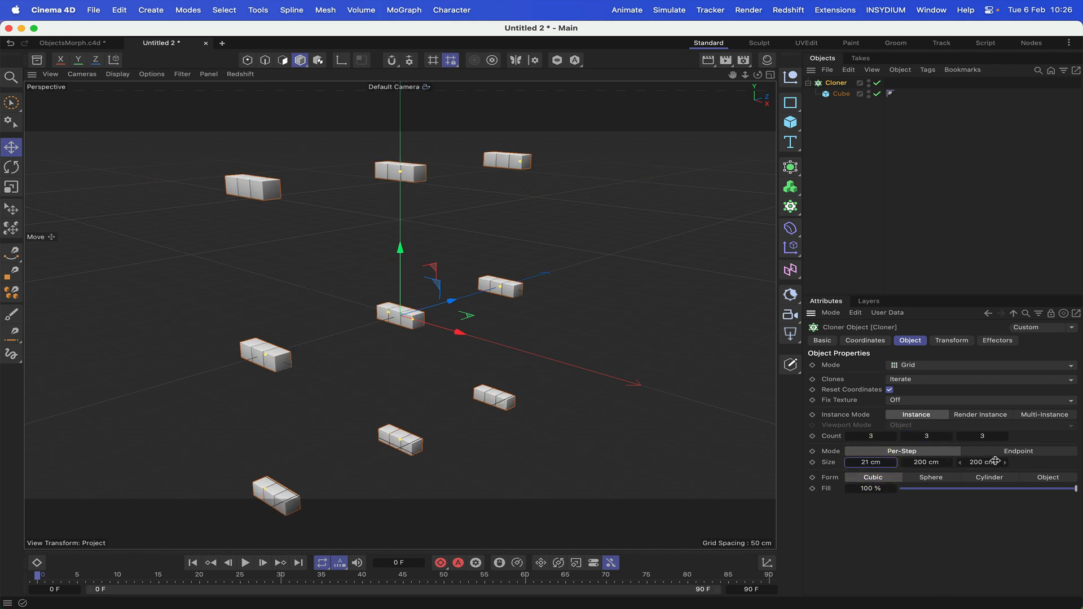
click(928, 462)
text(21)
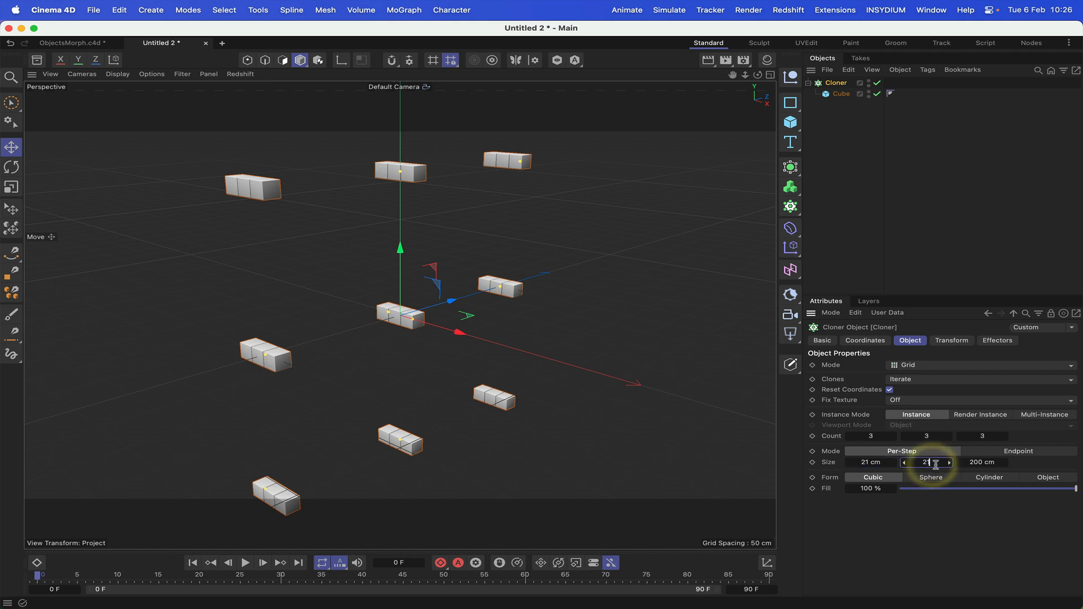
click(986, 463)
text(21)
key(Return)
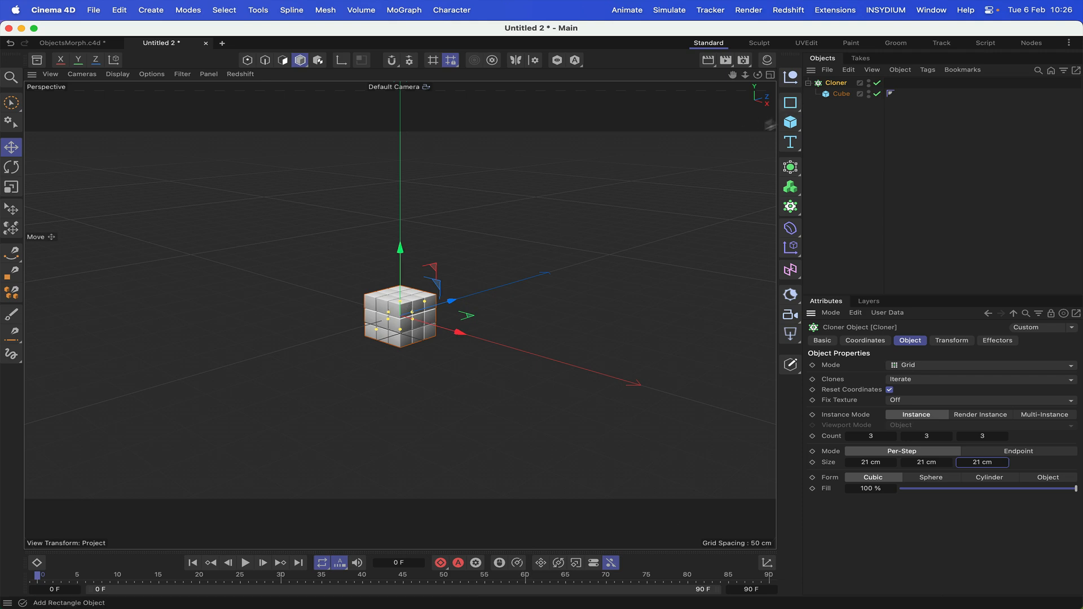
Add a Random effector to the Cloner and set its position variation to 100 cm on X, Y and Z
click(793, 249)
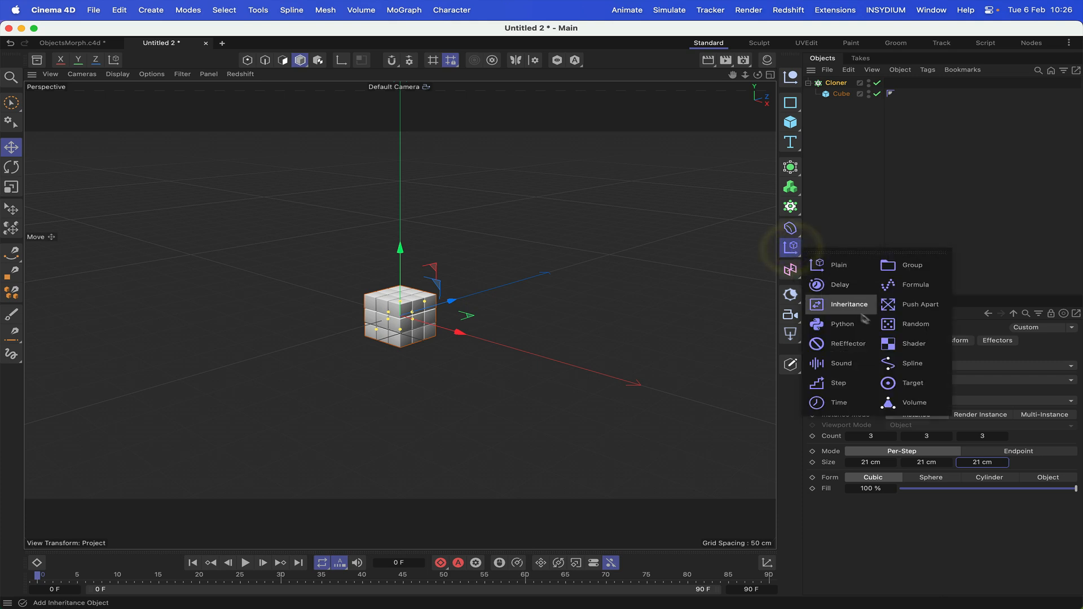
click(902, 324)
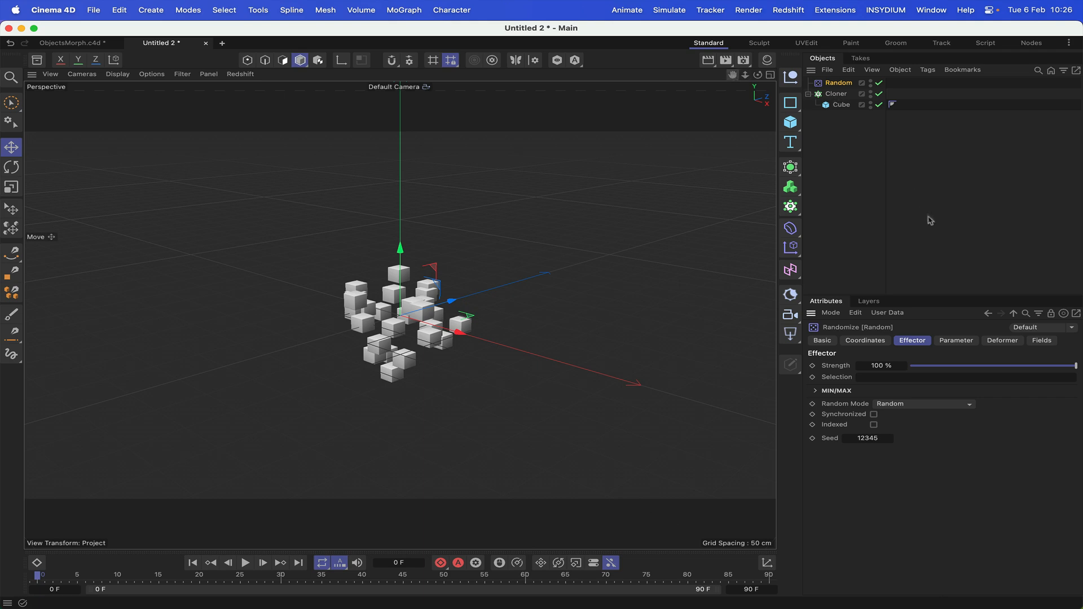
click(959, 340)
click(905, 412)
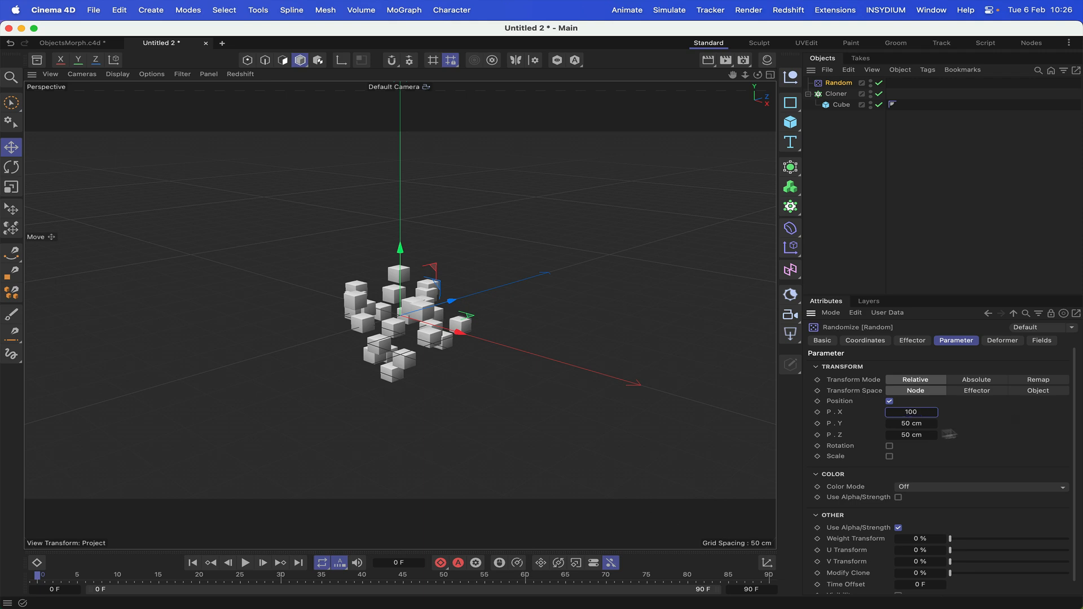
click(904, 424)
text(100)
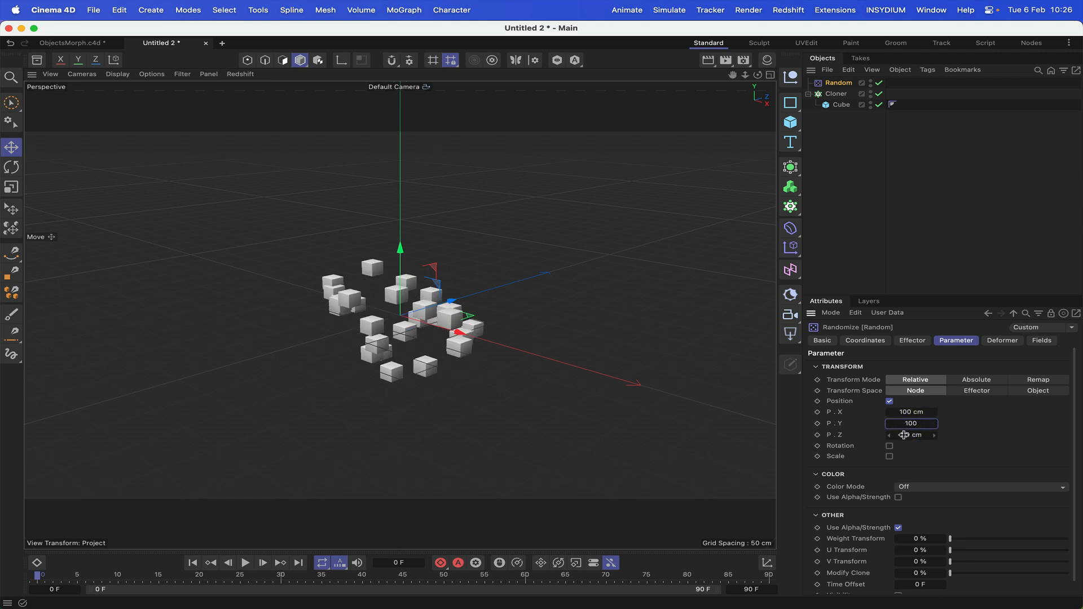
click(904, 434)
text(100)
key(Return)
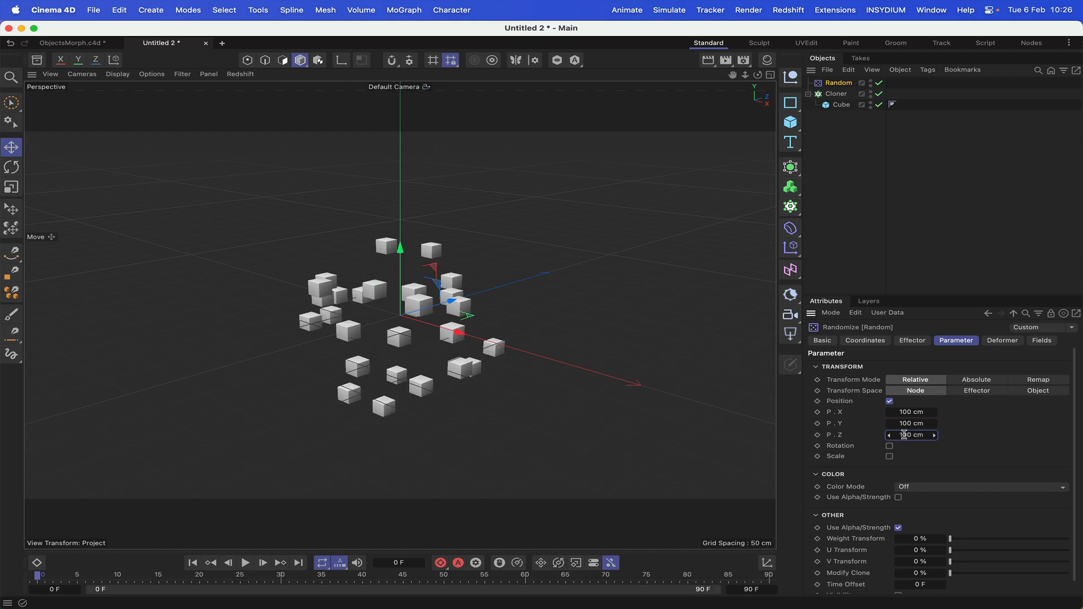
Enable rotation on the Random effector with 180° for heading, pitch and bank
drag(758, 75, 684, 83)
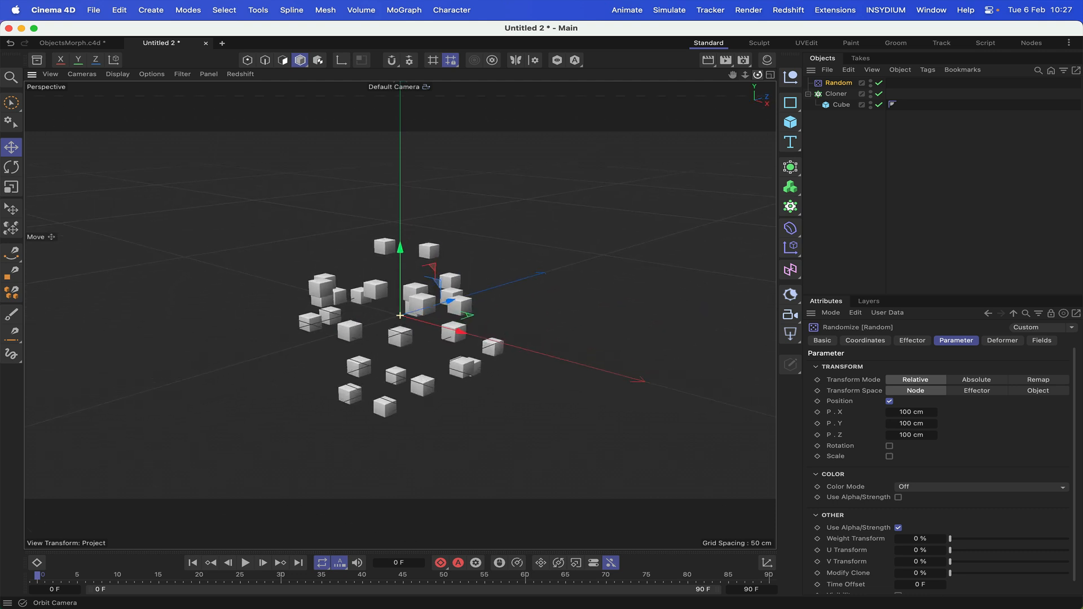
click(889, 446)
click(914, 457)
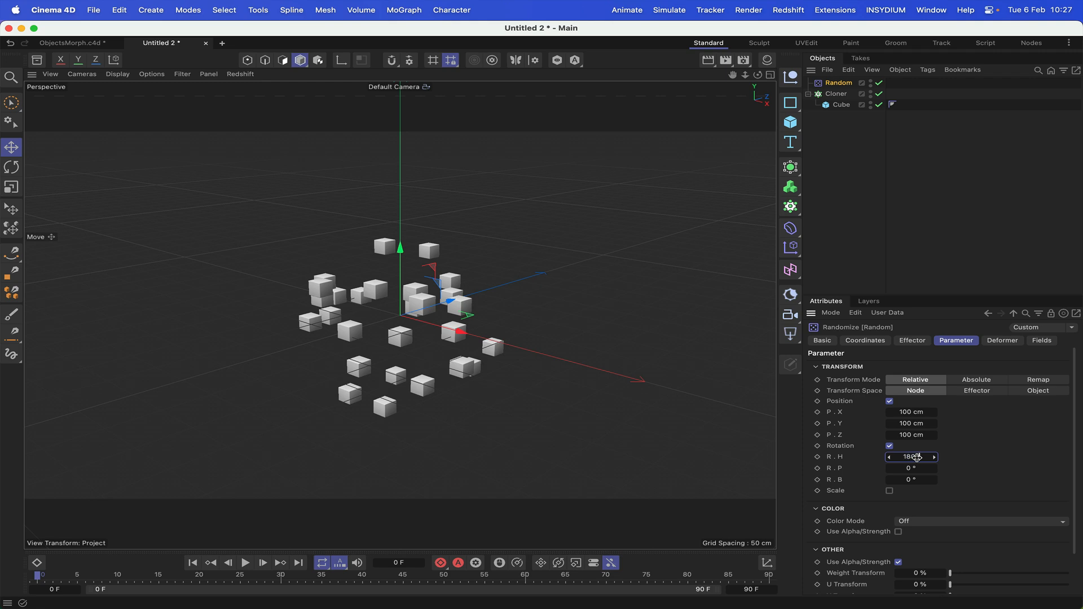
text(180)
key(Return)
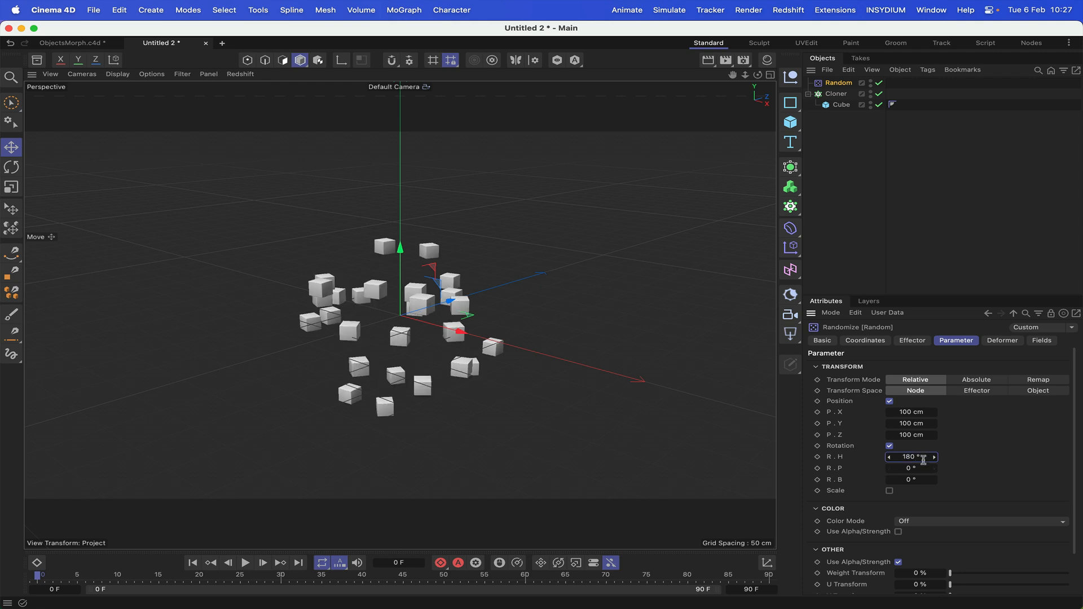
click(912, 468)
text(180)
key(Return)
click(907, 481)
text(180)
key(Return)
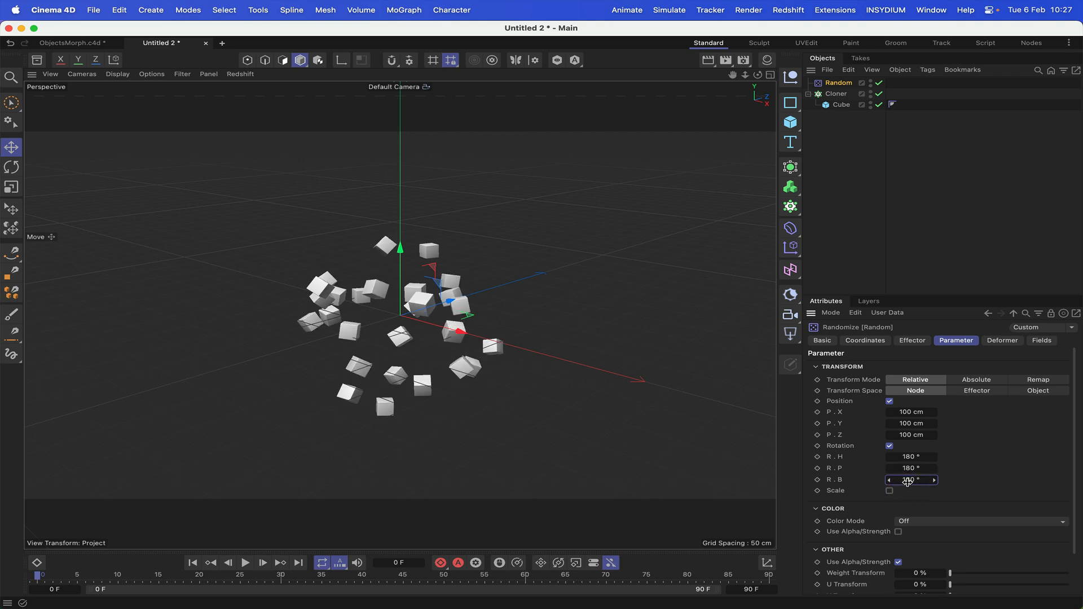
Add a null object and duplicate it with 26 copies
drag(758, 74, 536, 315)
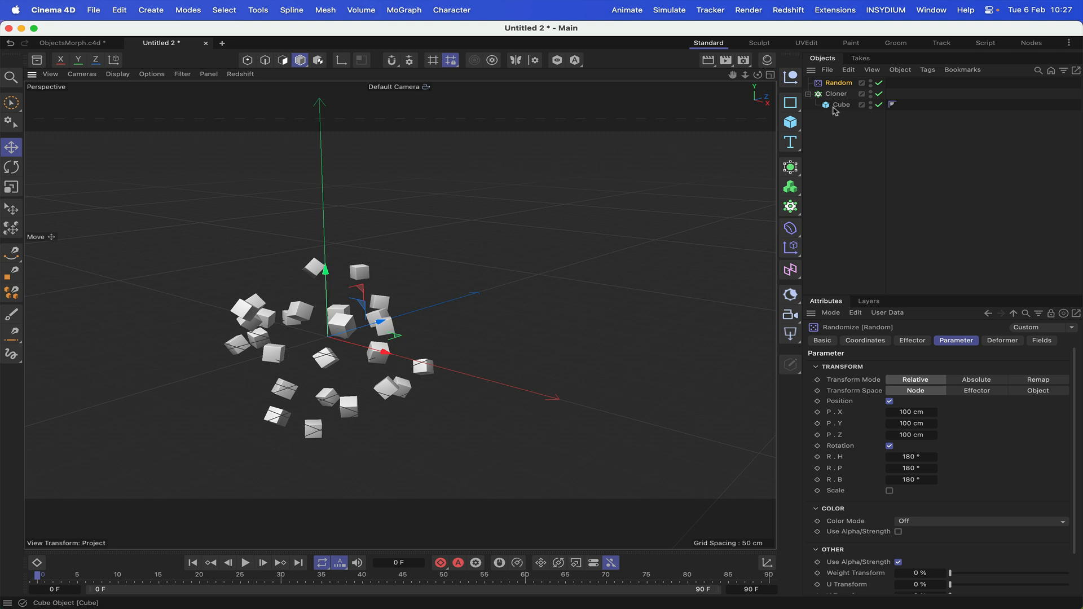
click(790, 76)
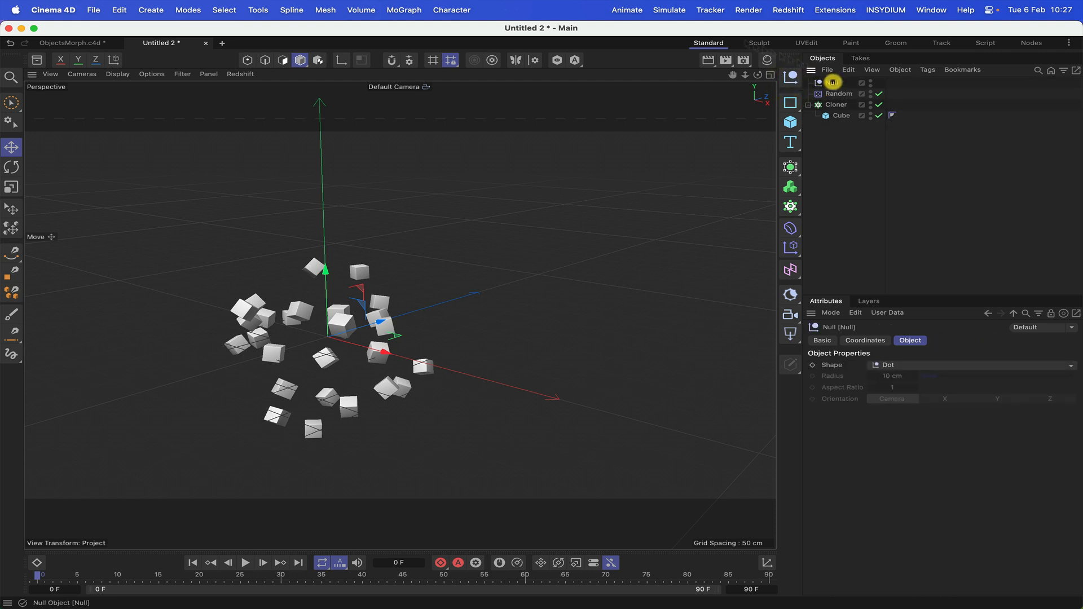
click(258, 10)
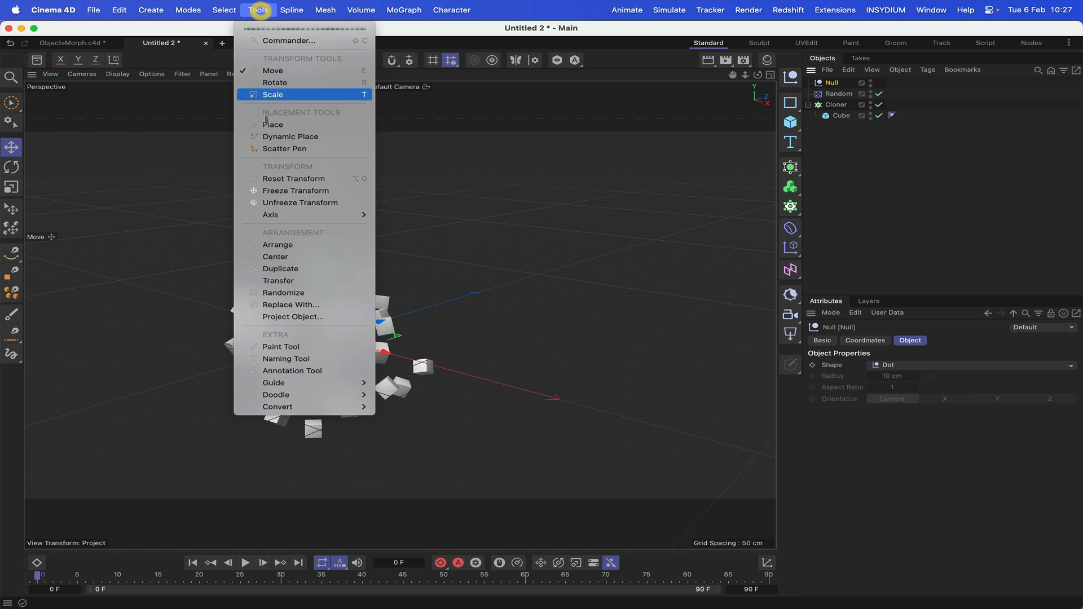
click(268, 269)
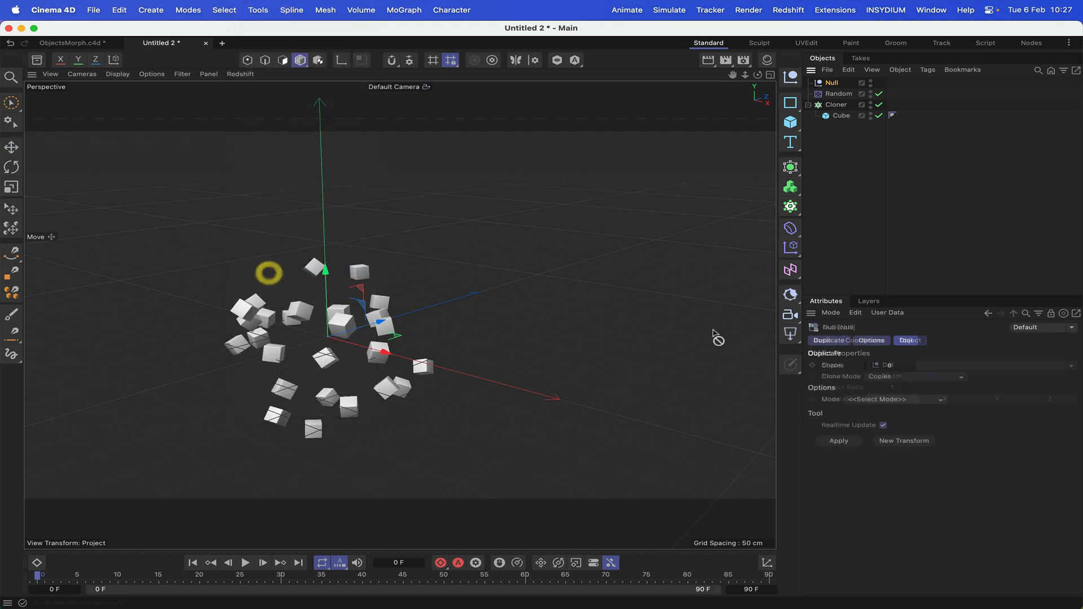
click(890, 365)
text(26)
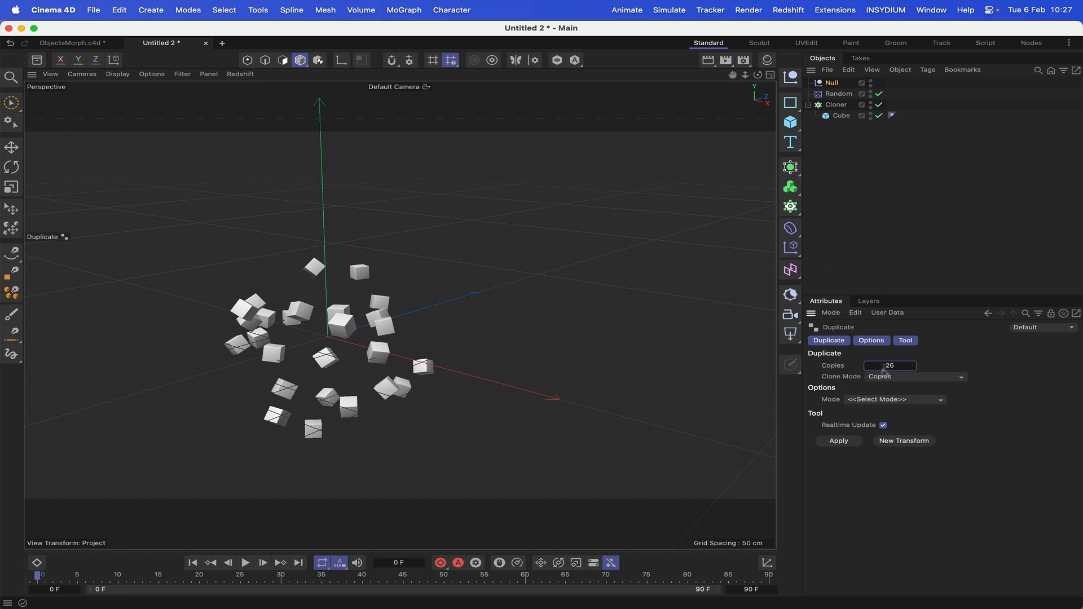
click(850, 444)
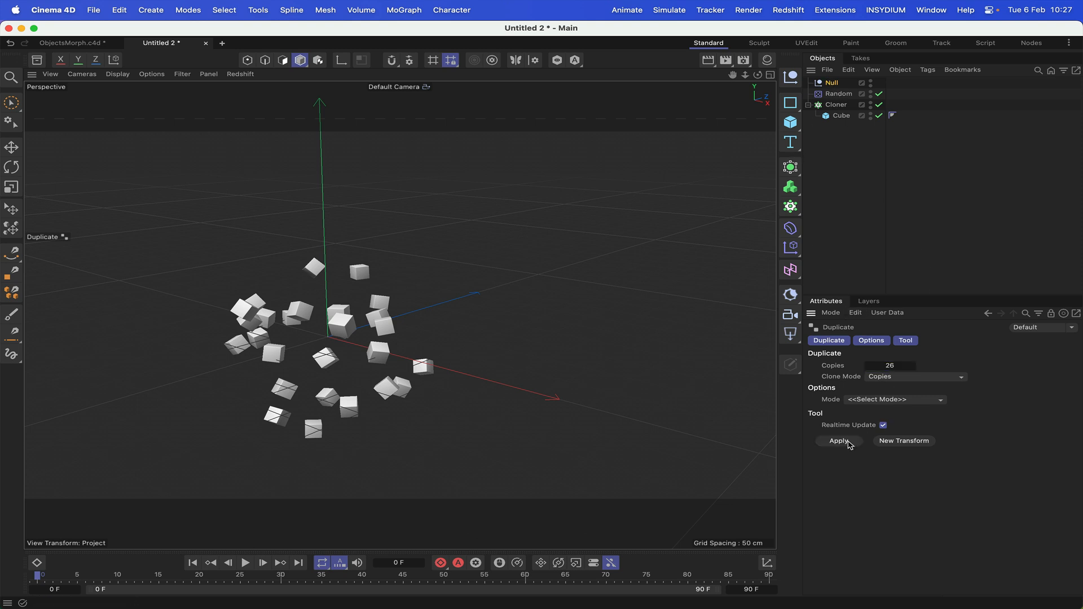
Rename the parent null of the duplicates StartPositions and collapse its hierarchy
click(846, 85)
drag(846, 86, 833, 93)
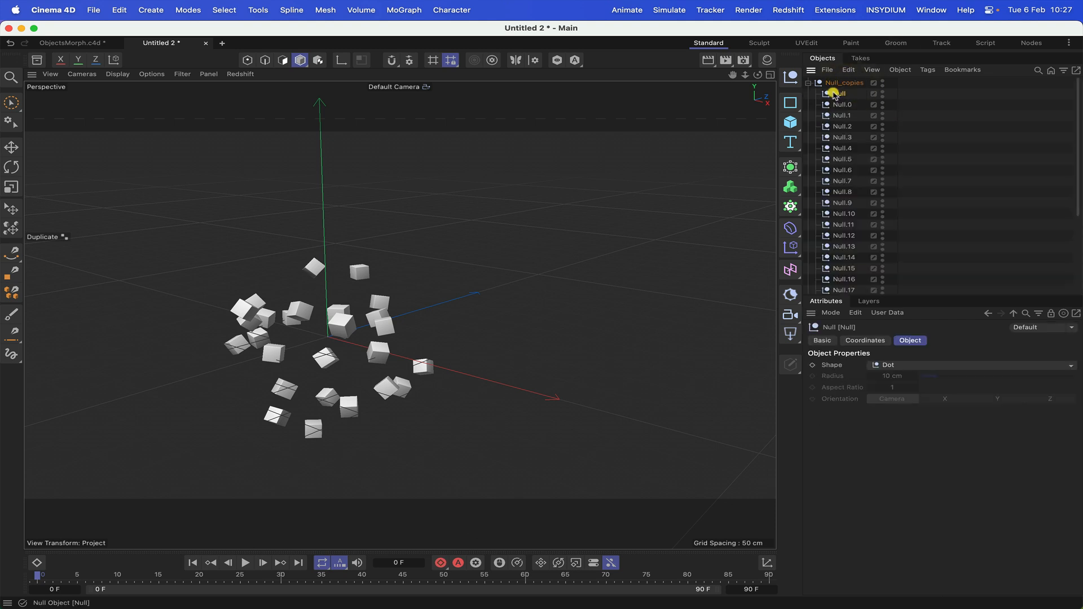
double_click(846, 83)
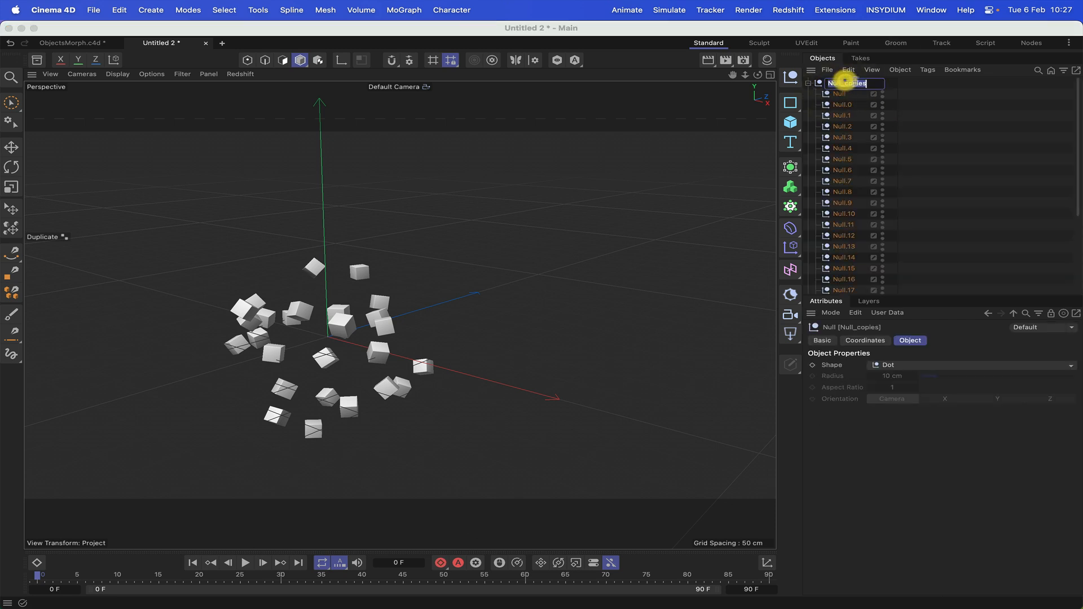
text(Srt)
key(Return)
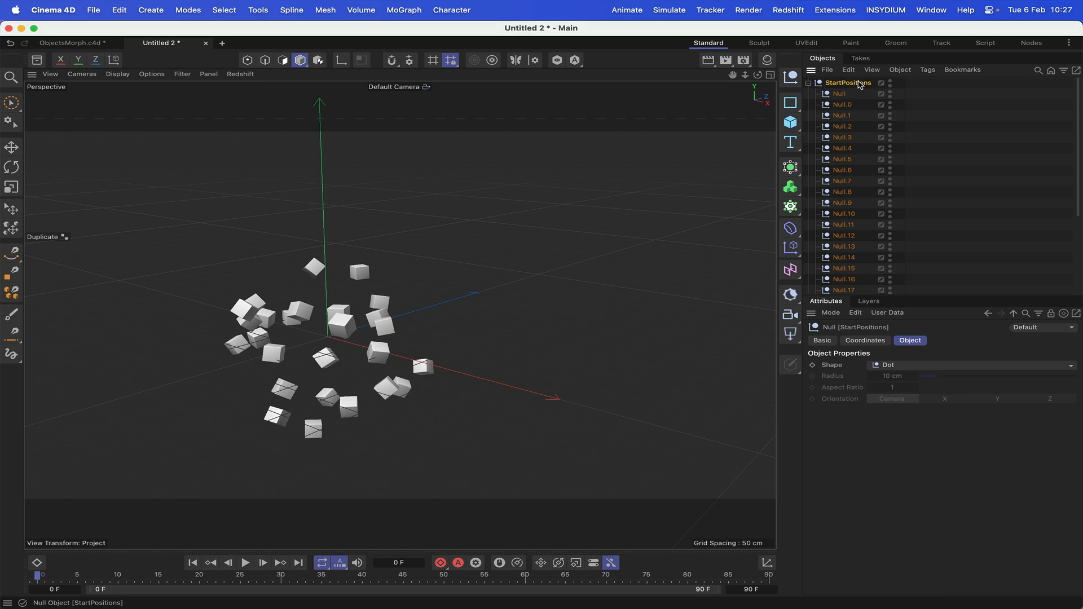
click(807, 82)
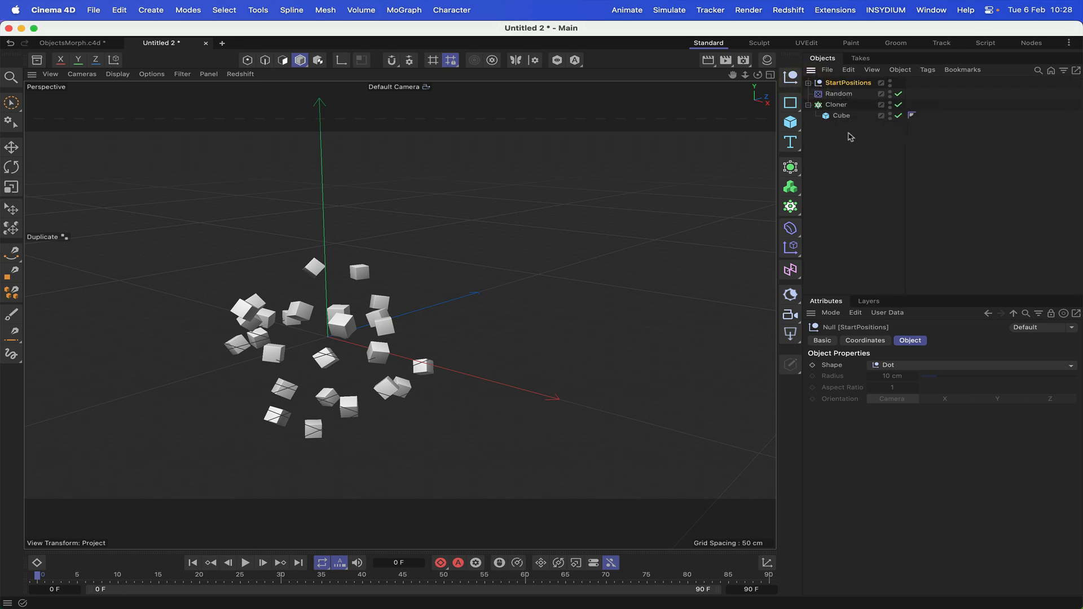
Add another null object and name it Originals
click(837, 115)
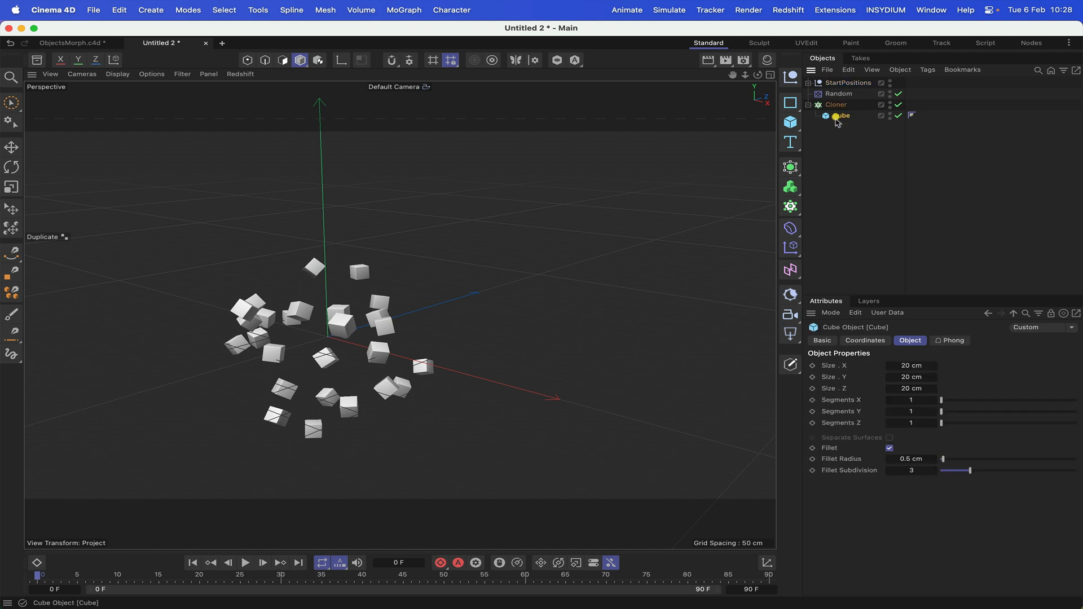
click(842, 136)
drag(846, 132, 827, 92)
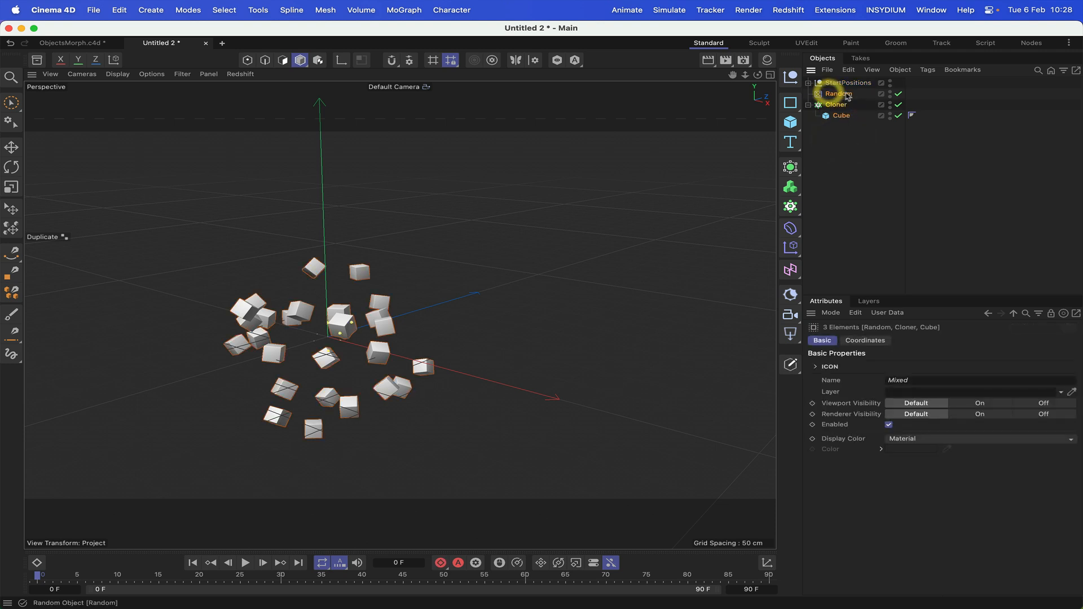
click(791, 81)
double_click(830, 84)
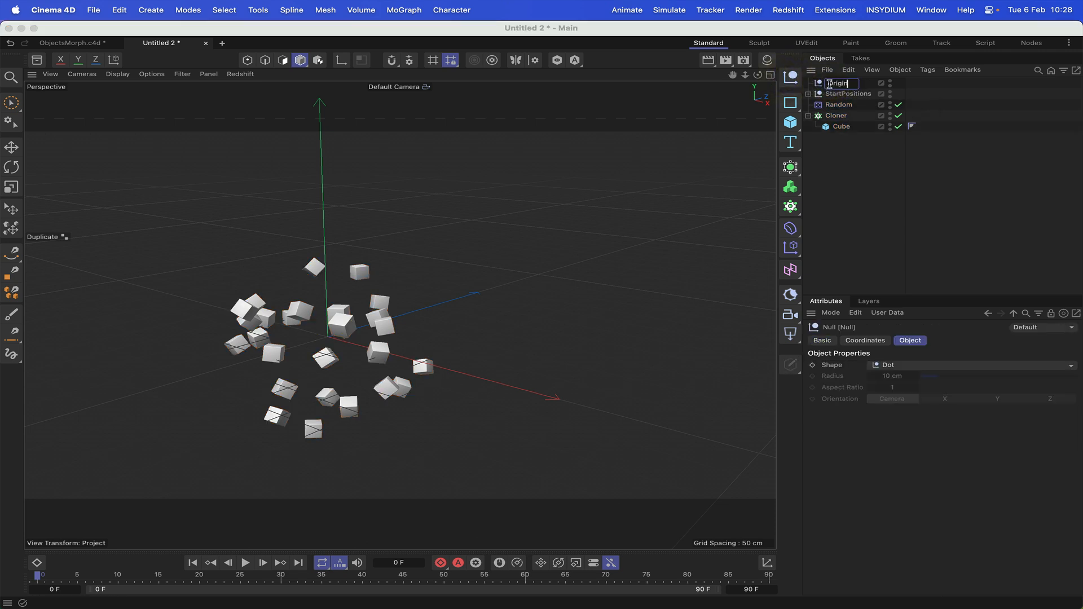
text(Originals)
key(Return)
Move the Random effector and the Cloner into the Originals null, and hide that null in the viewport and render
drag(851, 134, 824, 100)
drag(827, 103, 836, 81)
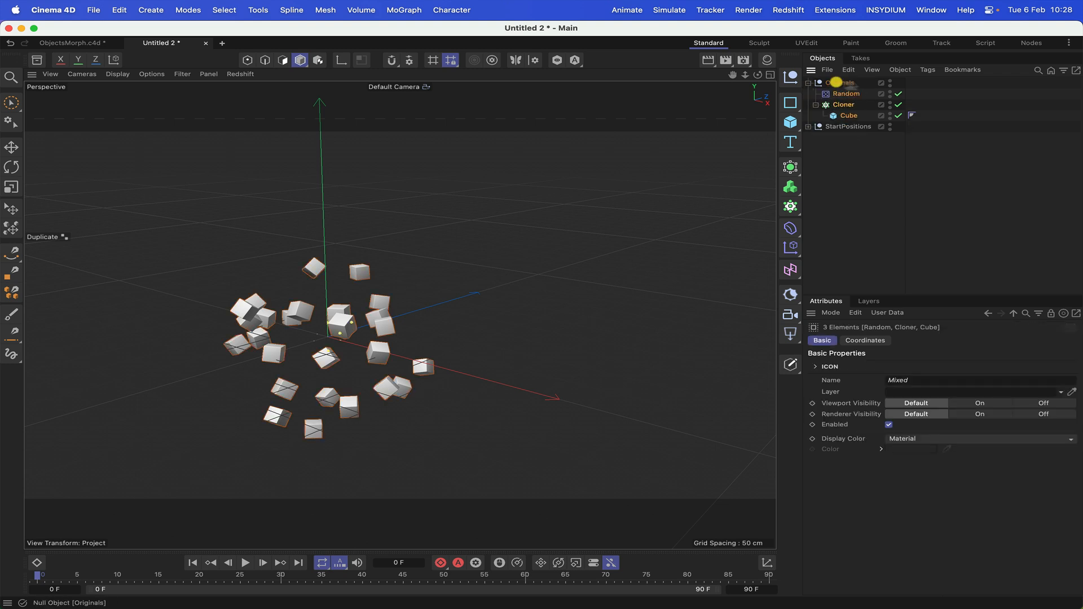
click(890, 82)
click(890, 82)
click(890, 86)
Move the Random effector and the Cloner back out of Originals, below StartPositions
drag(844, 110, 823, 144)
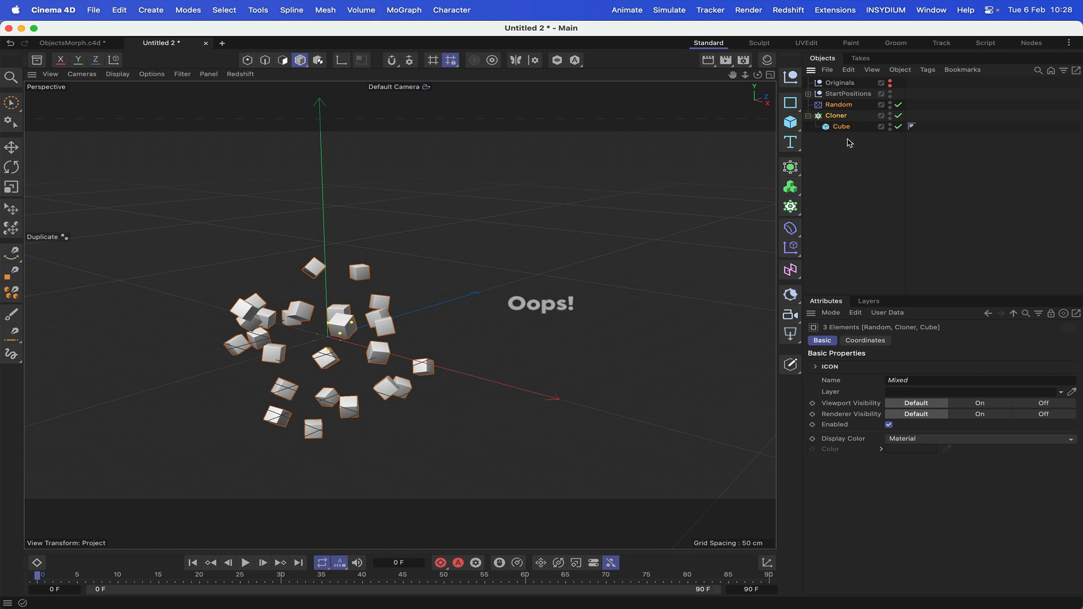
Delete the Random effector and undo the deletion
click(855, 106)
click(836, 105)
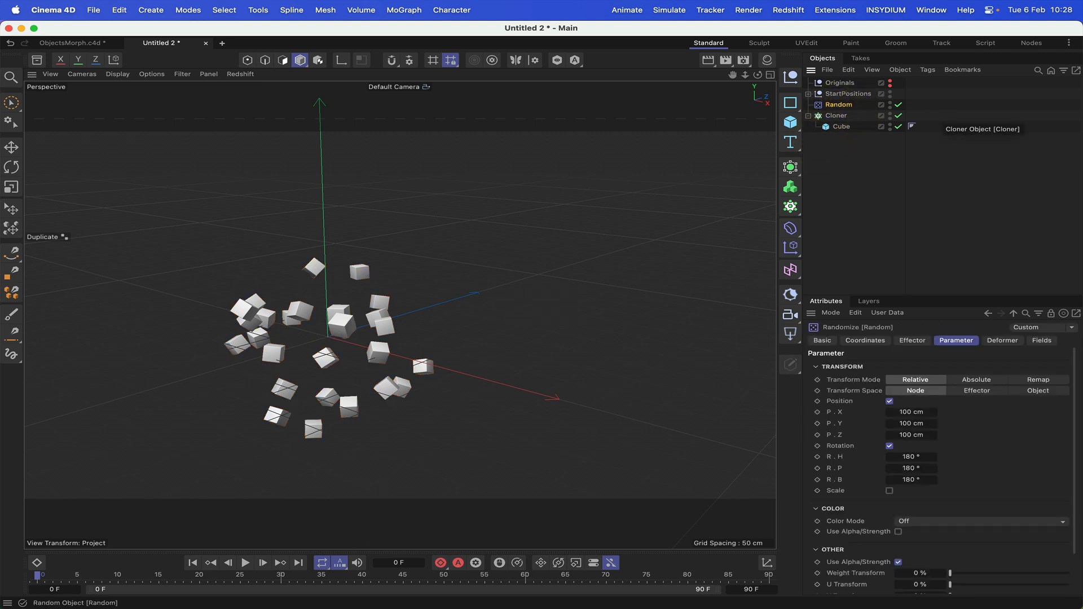
key(Delete)
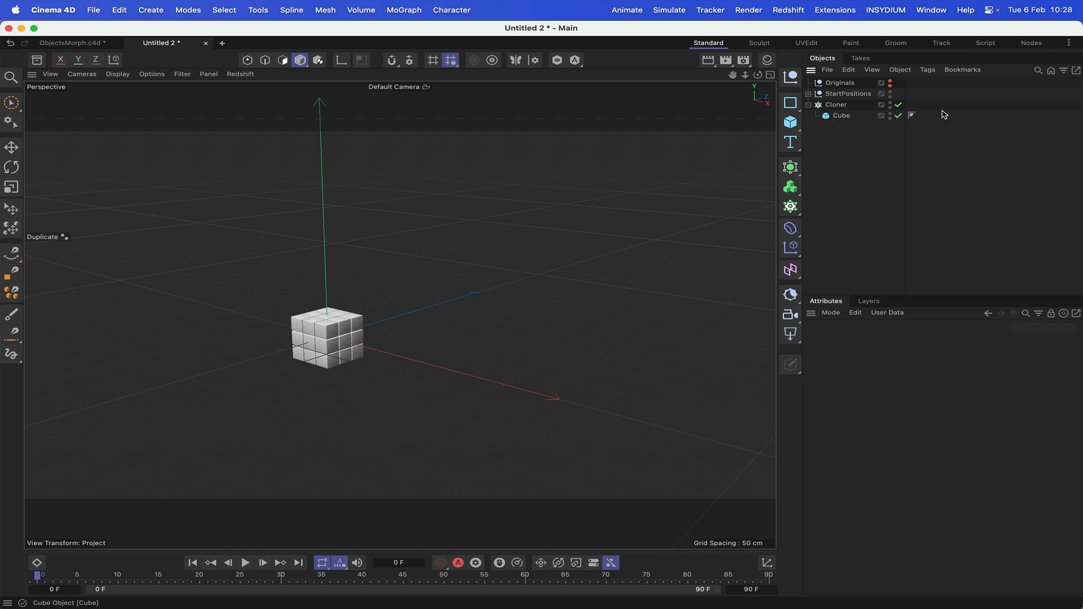
key(super+z)
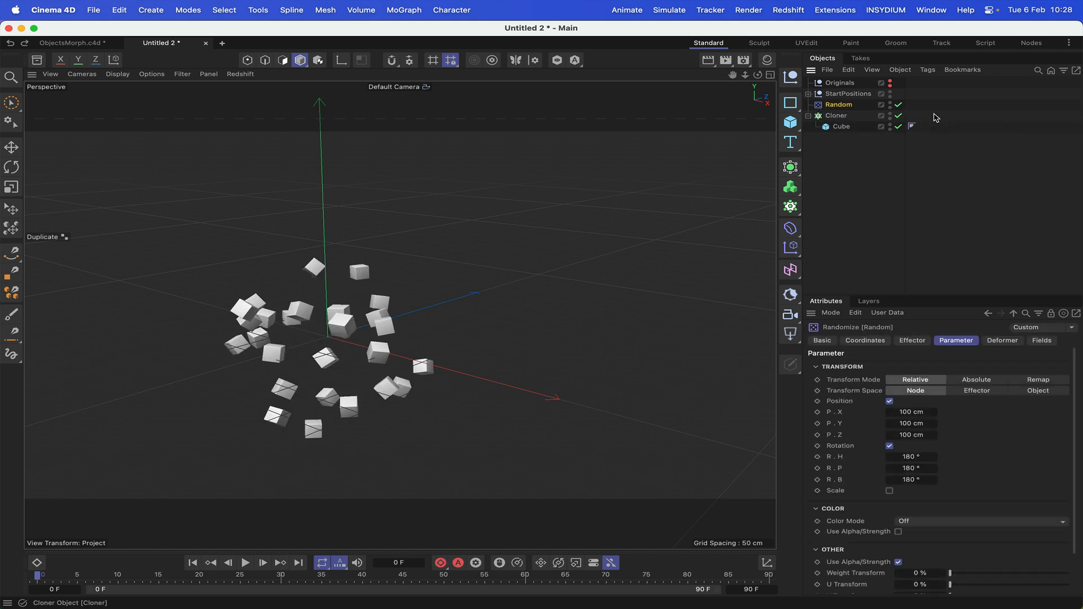
Make the Cloner editable so it becomes individual cubes, and delete the Random effector
click(844, 117)
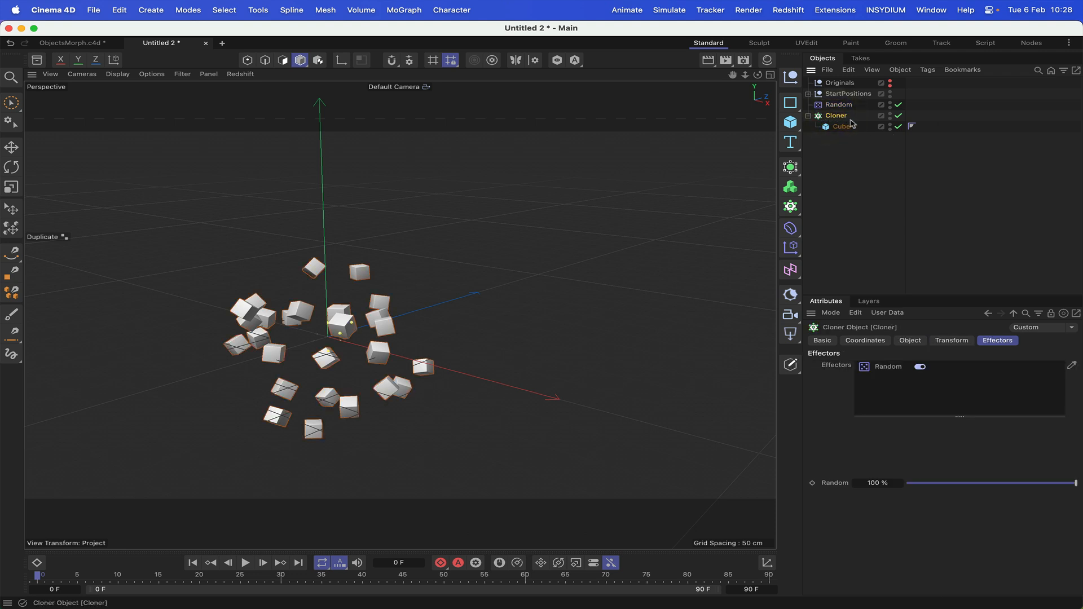
key(c)
click(808, 116)
click(840, 106)
key(Delete)
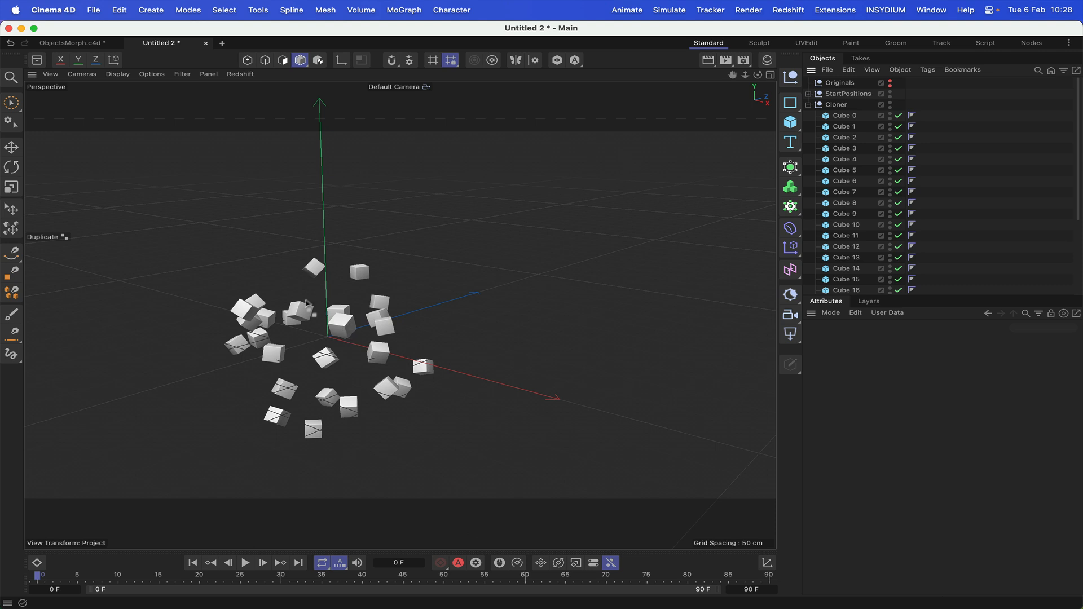
Check the nulls inside StartPositions, and collapse both the StartPositions and Cloner groups
click(808, 94)
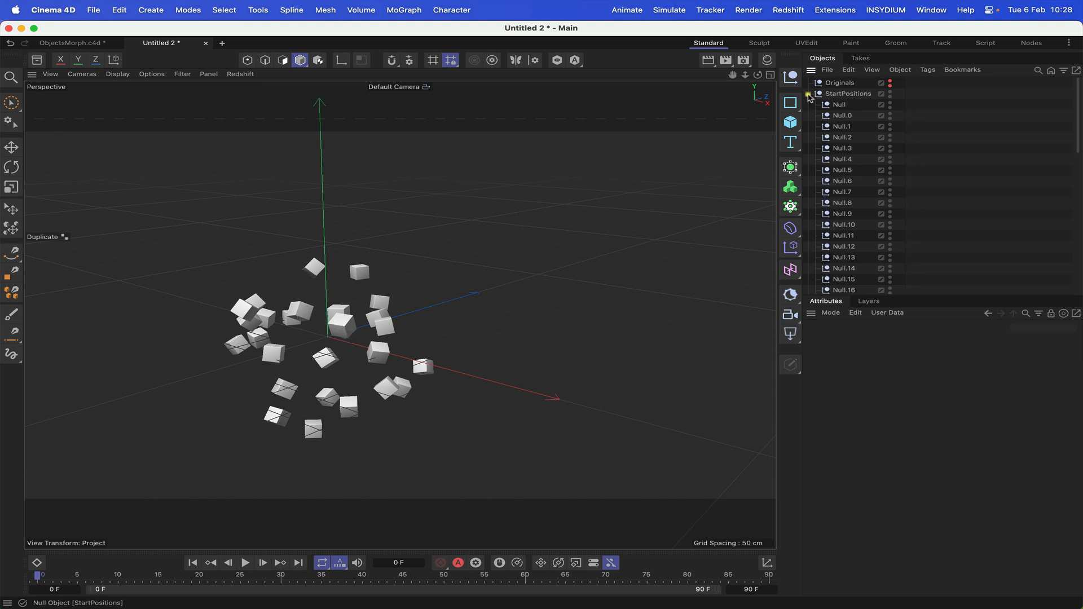
click(808, 94)
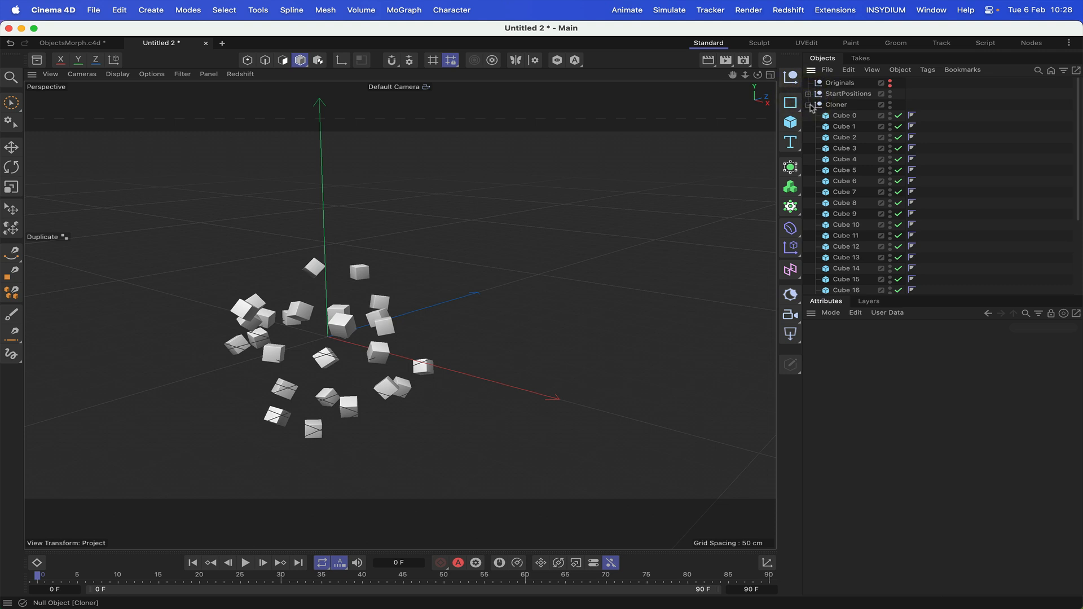
click(808, 105)
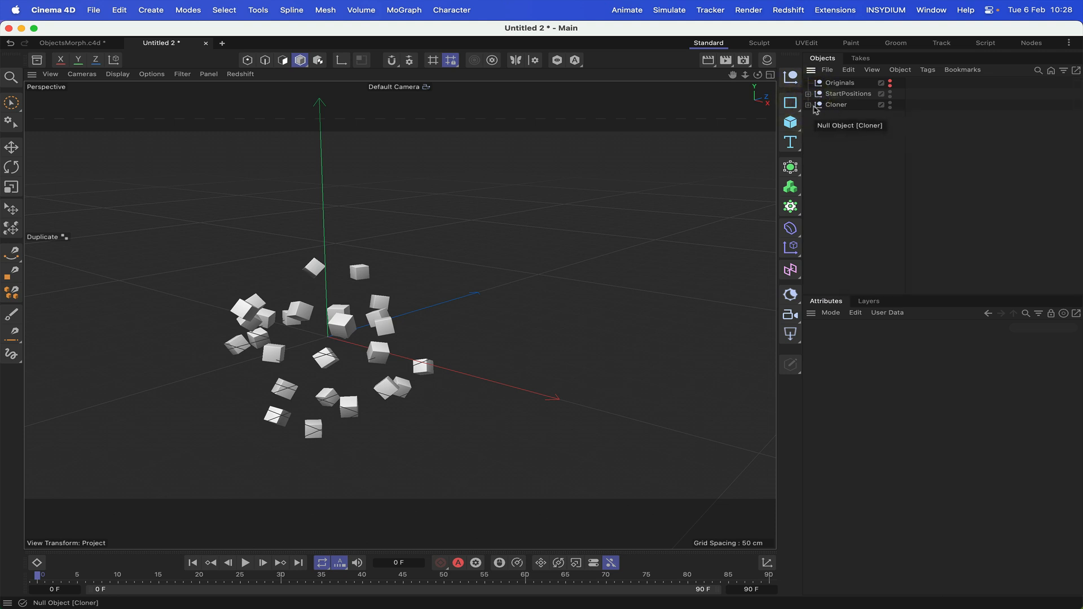
Add a new null object and name it Xpresso
click(791, 79)
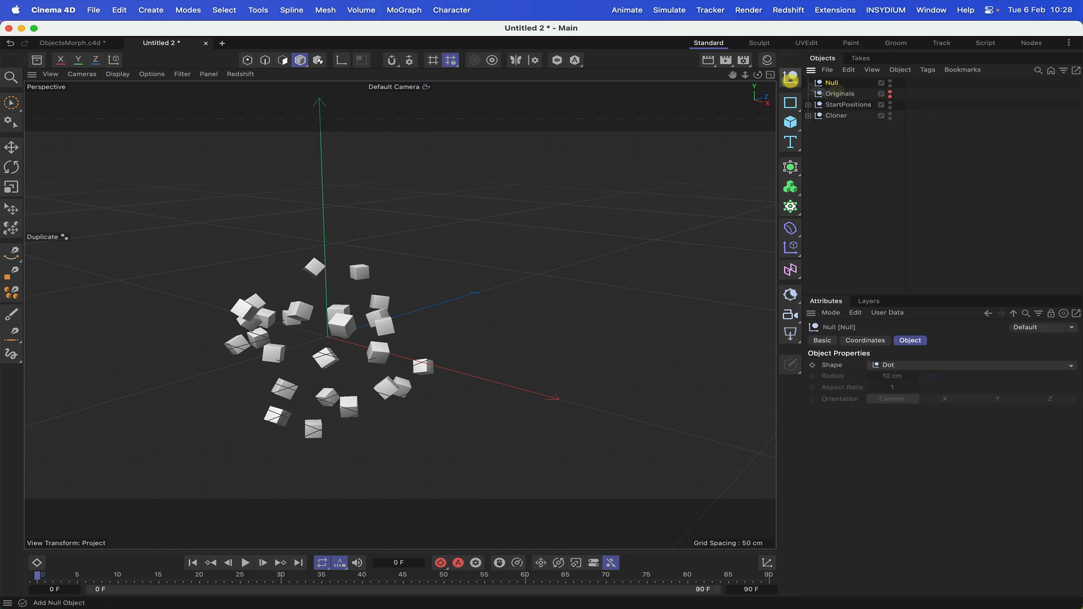
double_click(833, 83)
text(Xpresso)
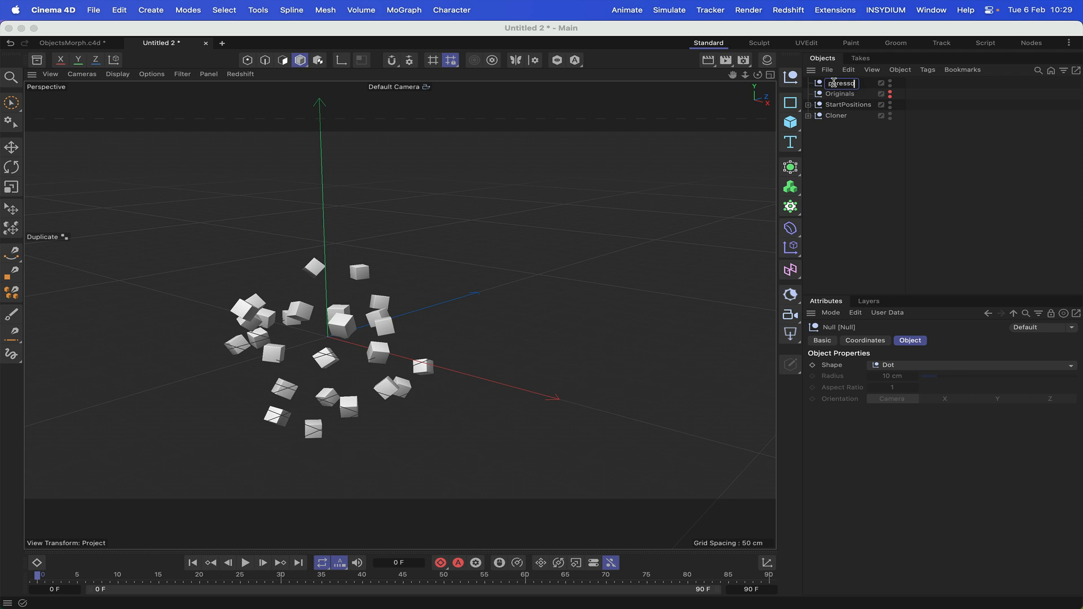
key(Return)
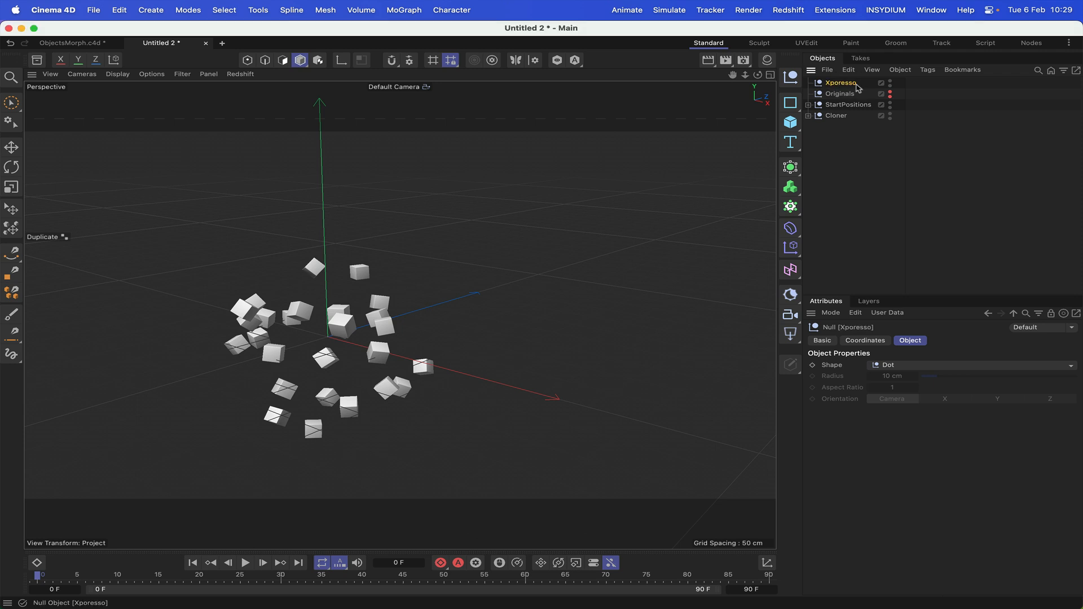
double_click(839, 83)
click(832, 83)
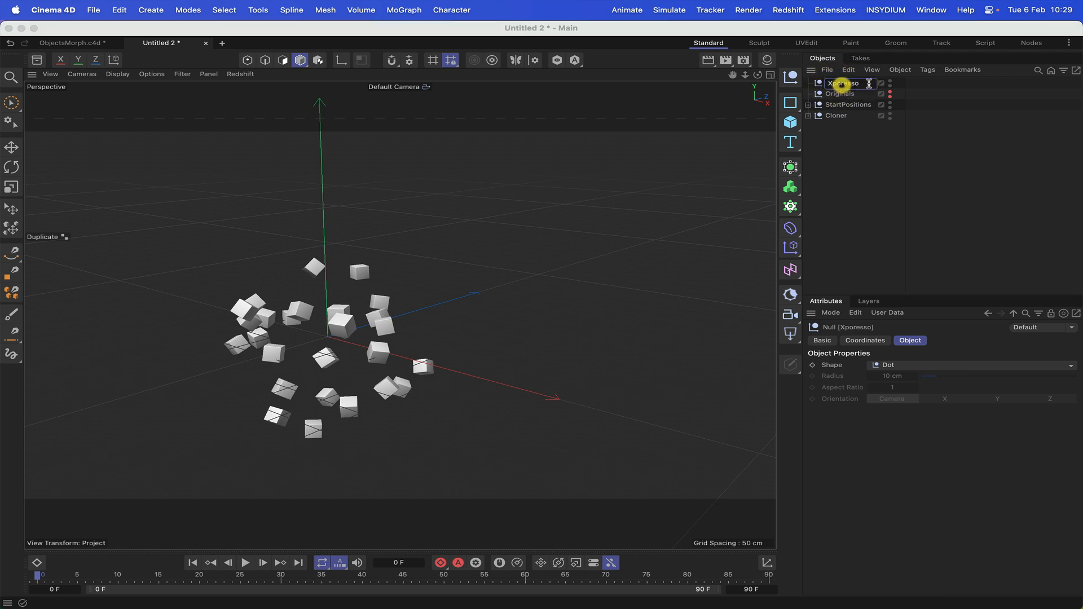
key(Return)
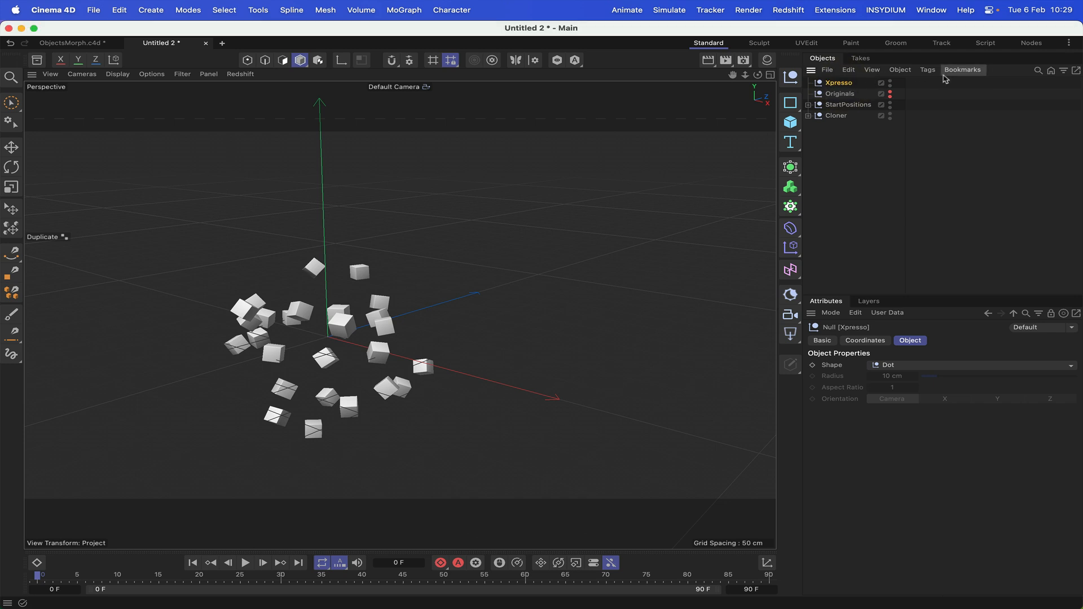
Add an XPresso tag to the Xpresso null, and reposition its node editor window over the viewport
click(927, 69)
mouse_move(970, 198)
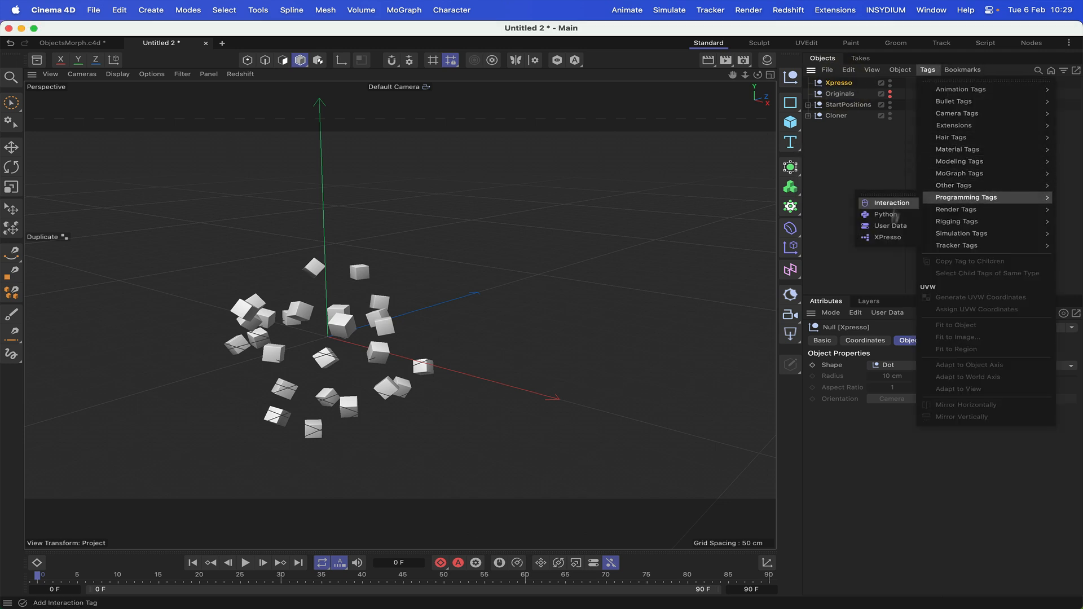
click(887, 237)
drag(820, 230, 562, 25)
drag(827, 360, 680, 217)
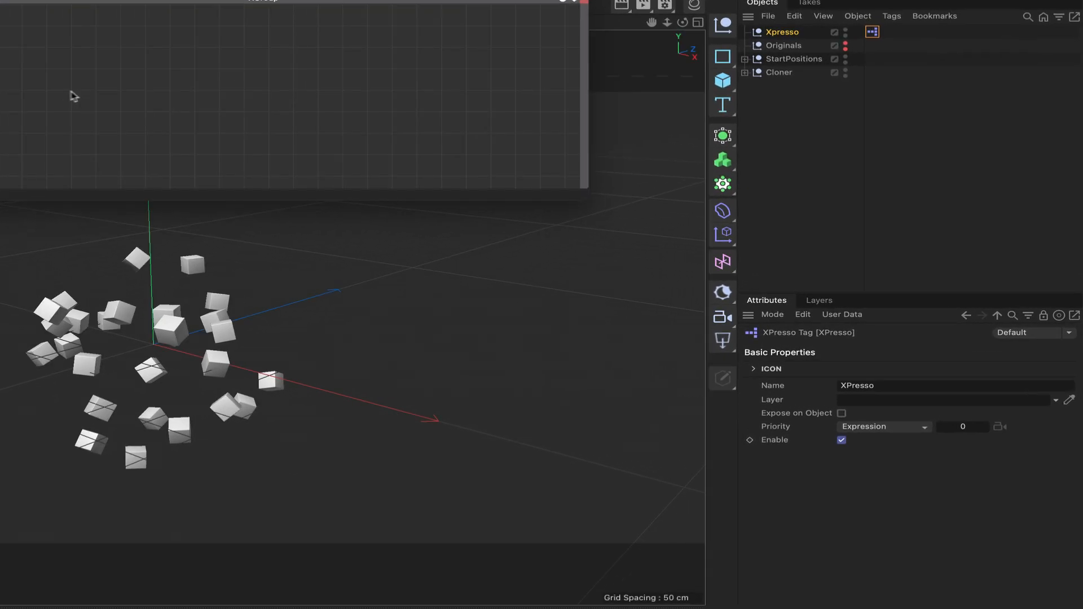
Add an Iteration node to the XPresso graph and set its Iteration End to 26
right_click(48, 94)
mouse_move(85, 118)
mouse_move(178, 125)
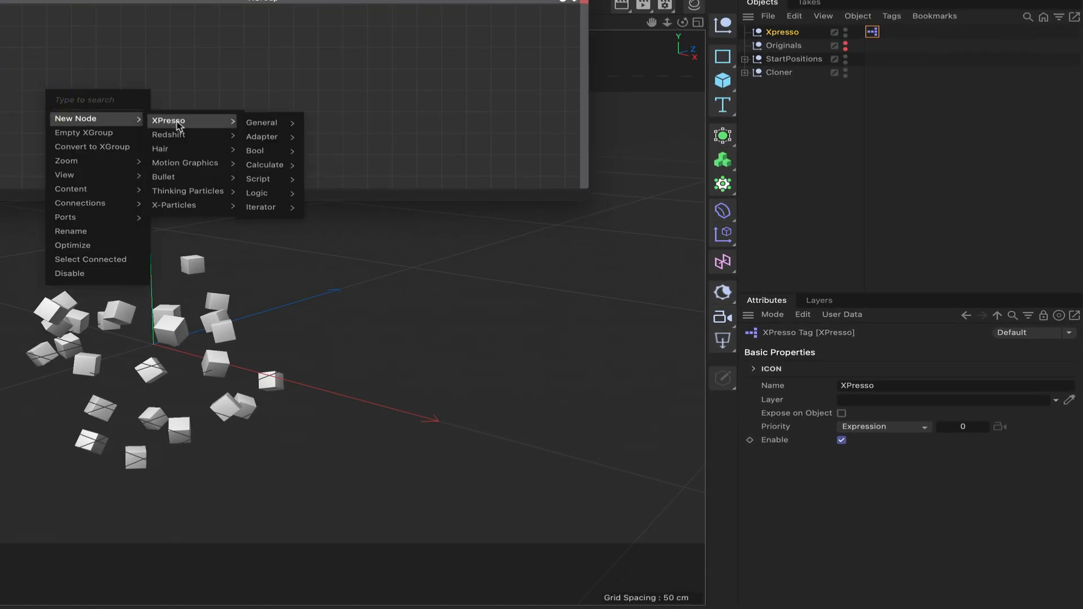
mouse_move(271, 207)
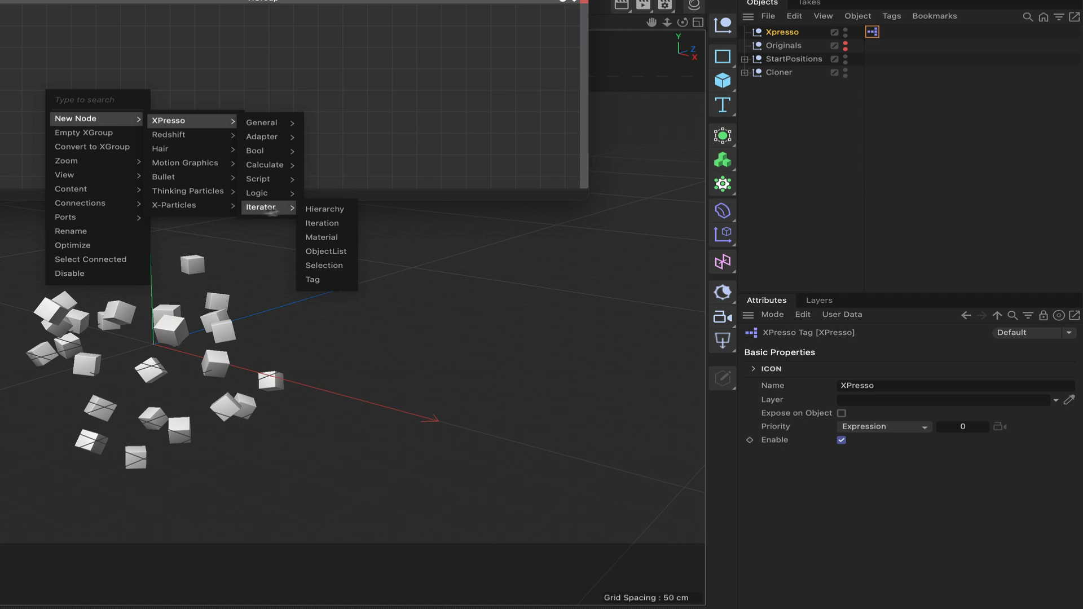
click(321, 224)
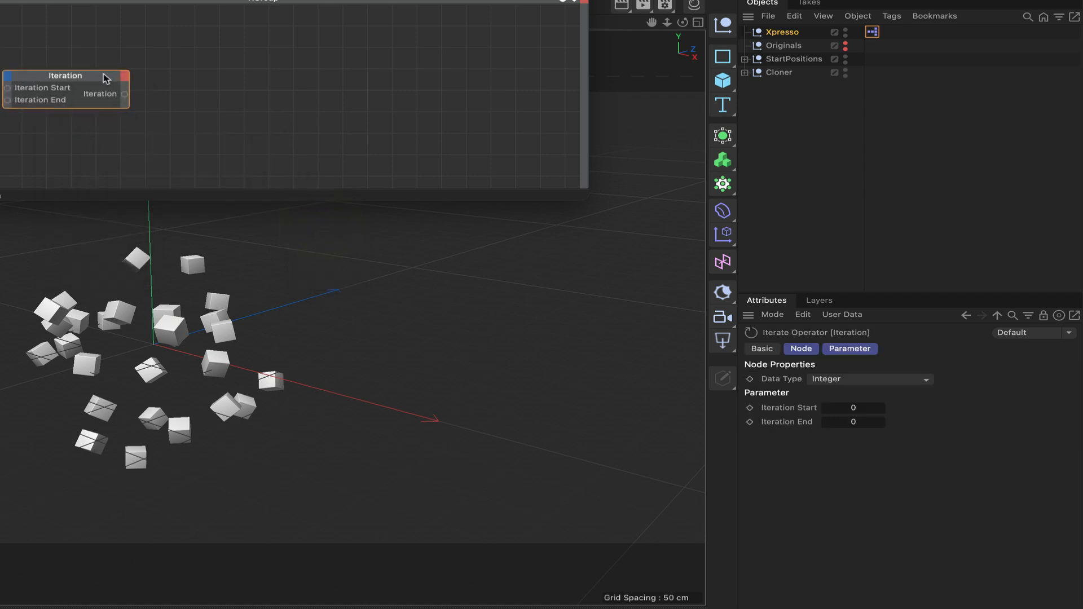
double_click(853, 423)
text(26)
key(Return)
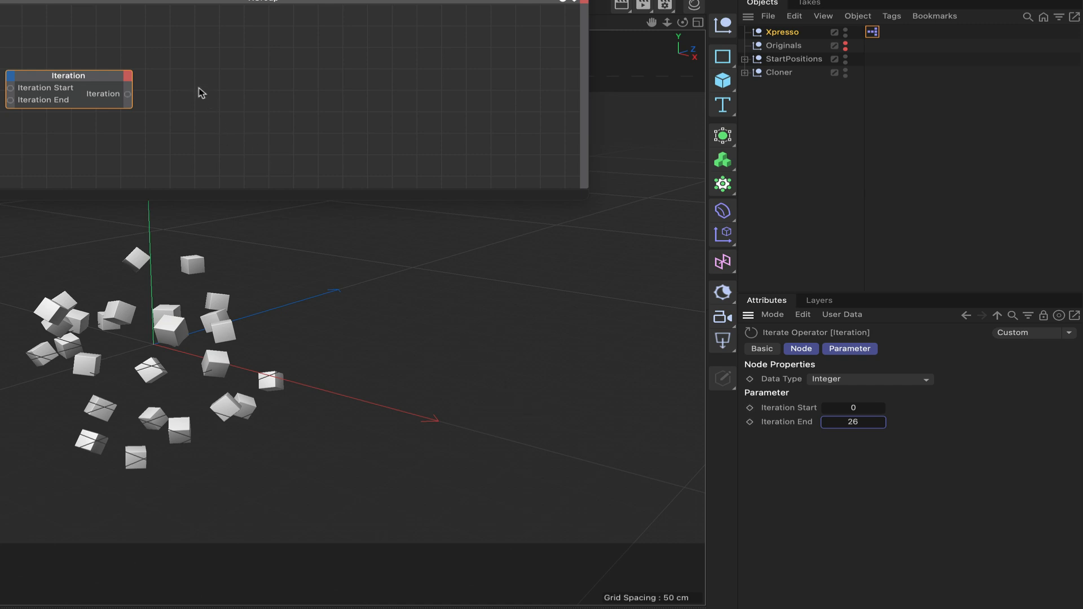
Add a Link List node beside the Iteration node and duplicate it below
right_click(179, 82)
mouse_move(215, 108)
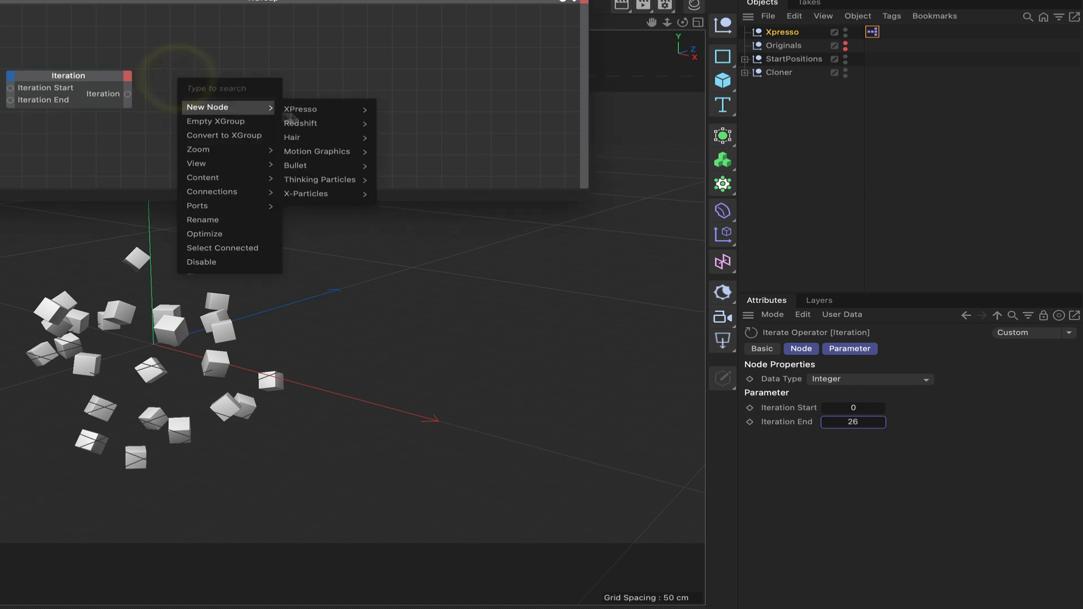
mouse_move(305, 108)
mouse_move(401, 115)
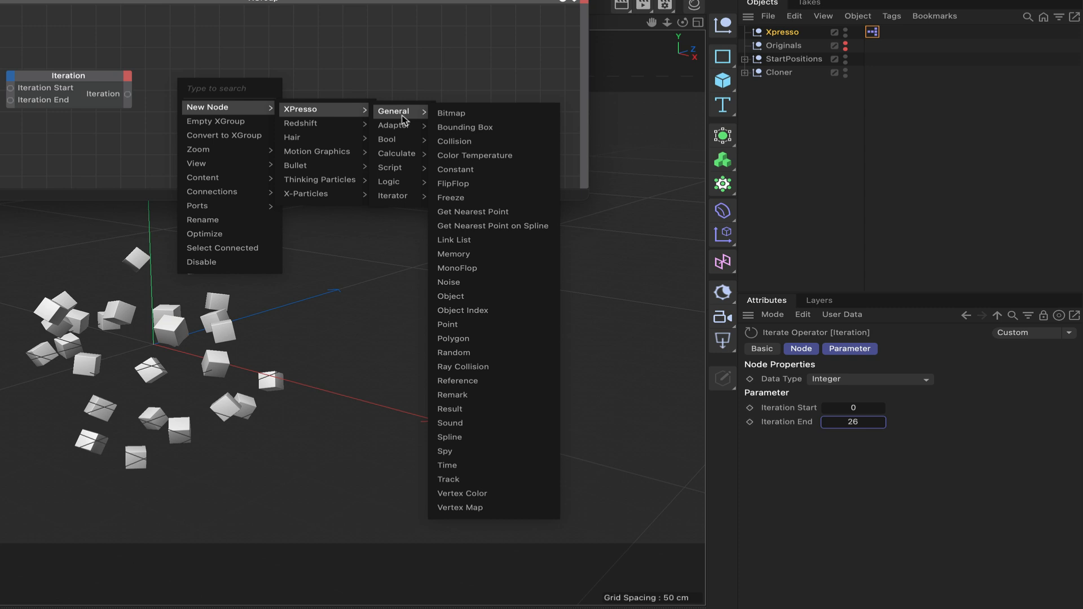
click(469, 240)
drag(188, 80, 226, 122)
click(226, 122)
key(Delete)
Align the duplicate Link List, and connect the Iteration output to the Index input of both Link List nodes
drag(228, 125, 224, 130)
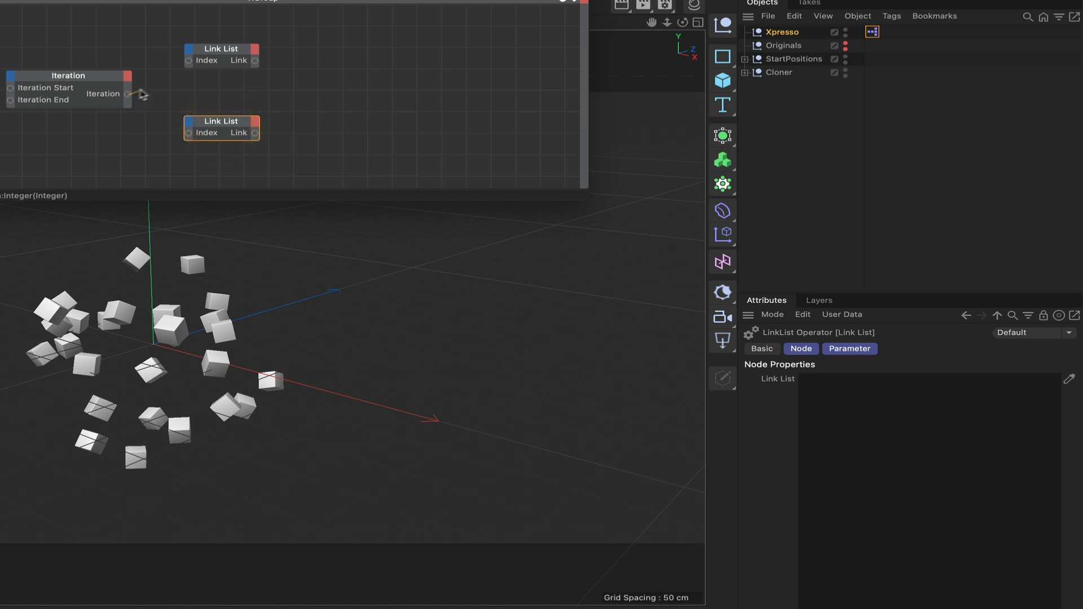
drag(189, 63, 189, 61)
drag(127, 94, 189, 135)
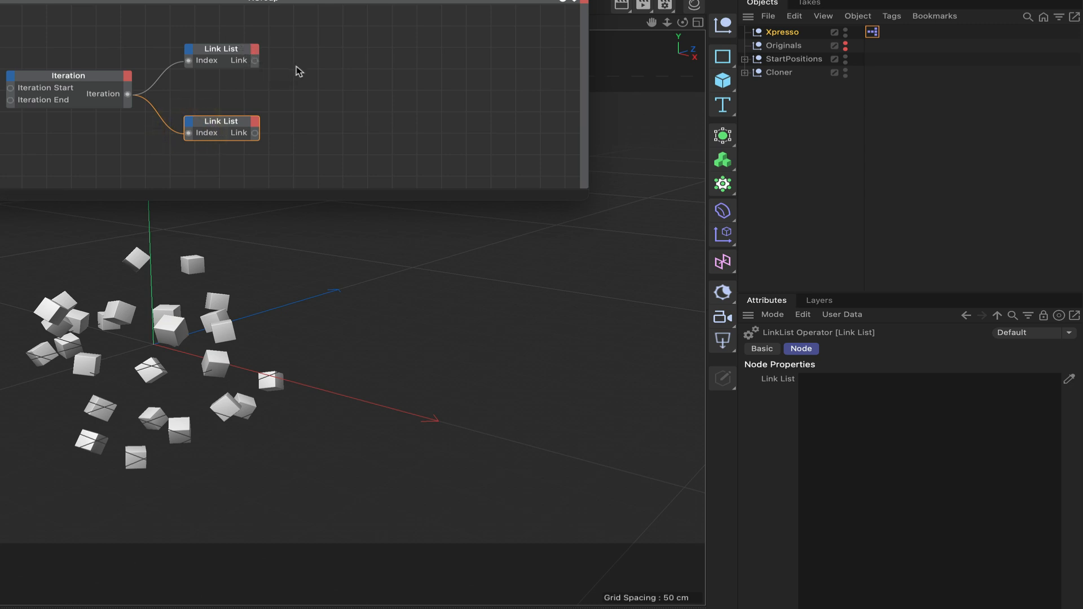
Expand the Cloner null and rename it Cubes
click(744, 73)
double_click(781, 73)
text(C)
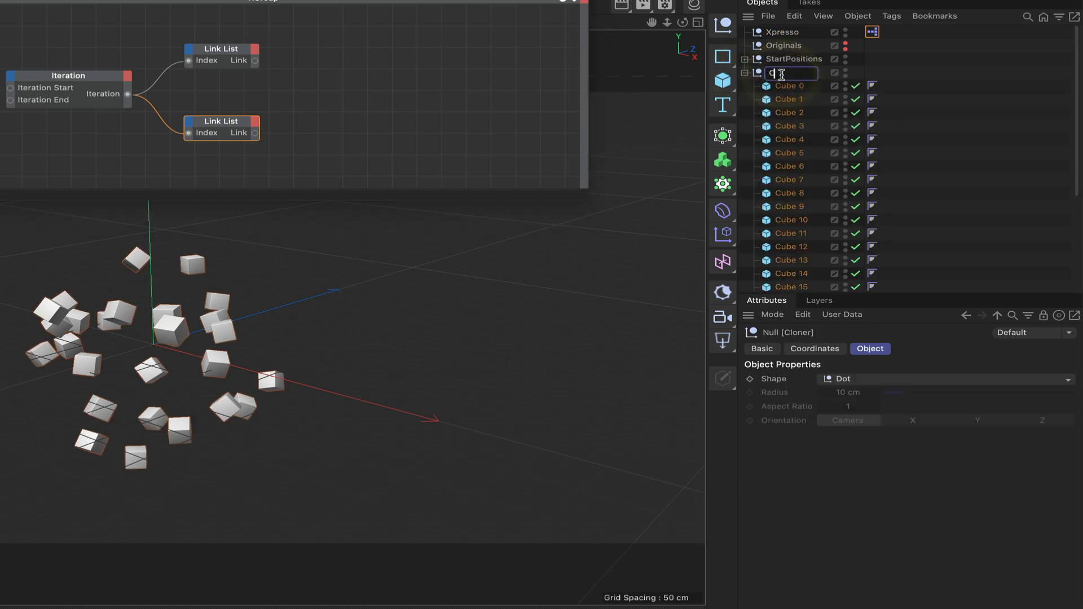
text(ubes)
key(Return)
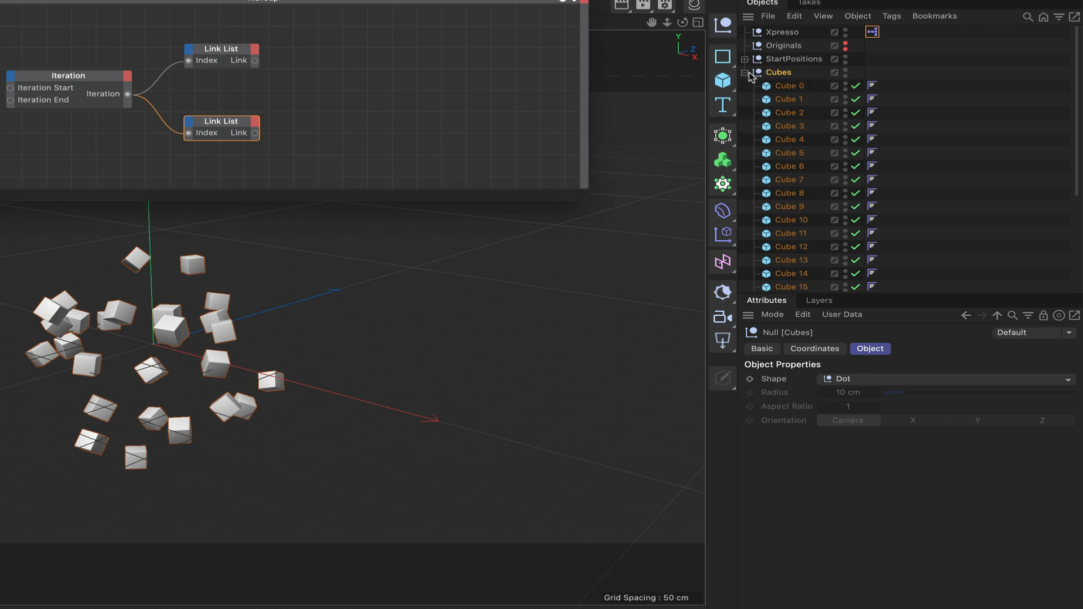
Bring Cube 0 into the XPresso graph as a node, and connect the upper Link List's Link output to its Object input
click(786, 87)
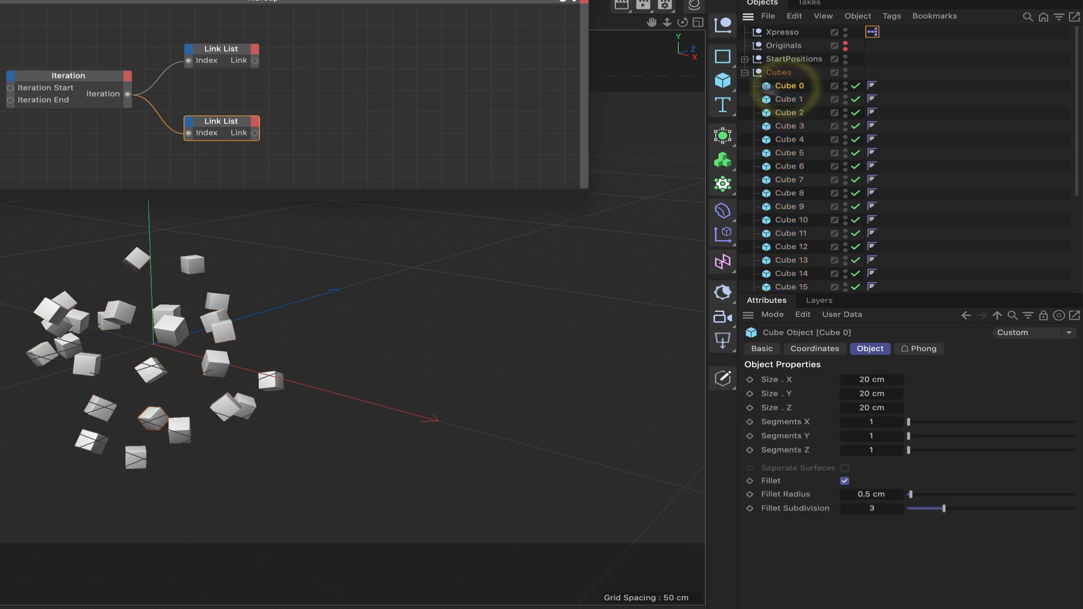
drag(355, 59, 341, 56)
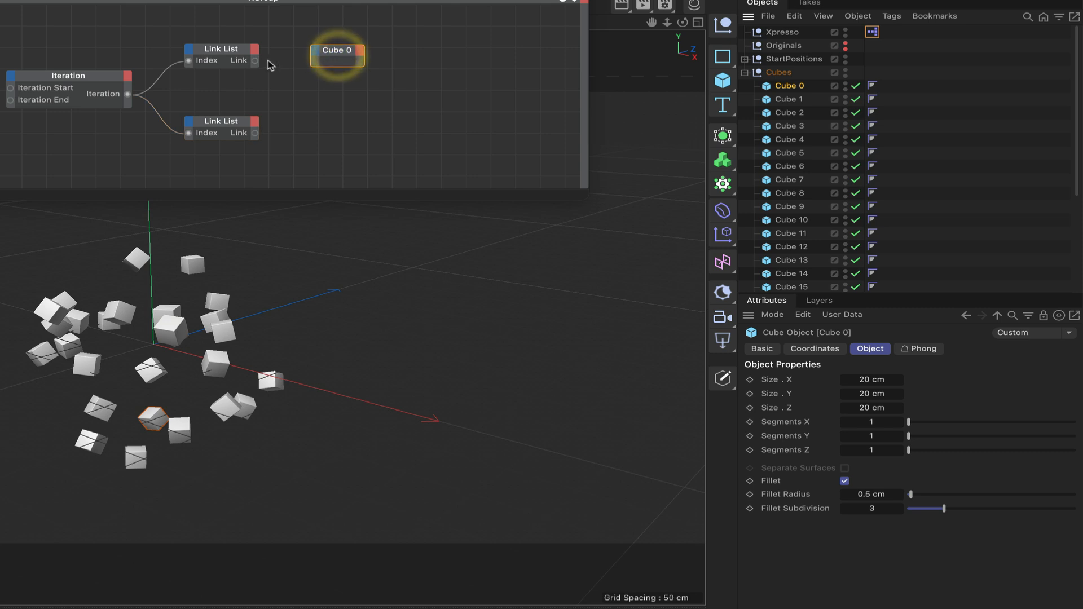
click(315, 52)
mouse_move(342, 93)
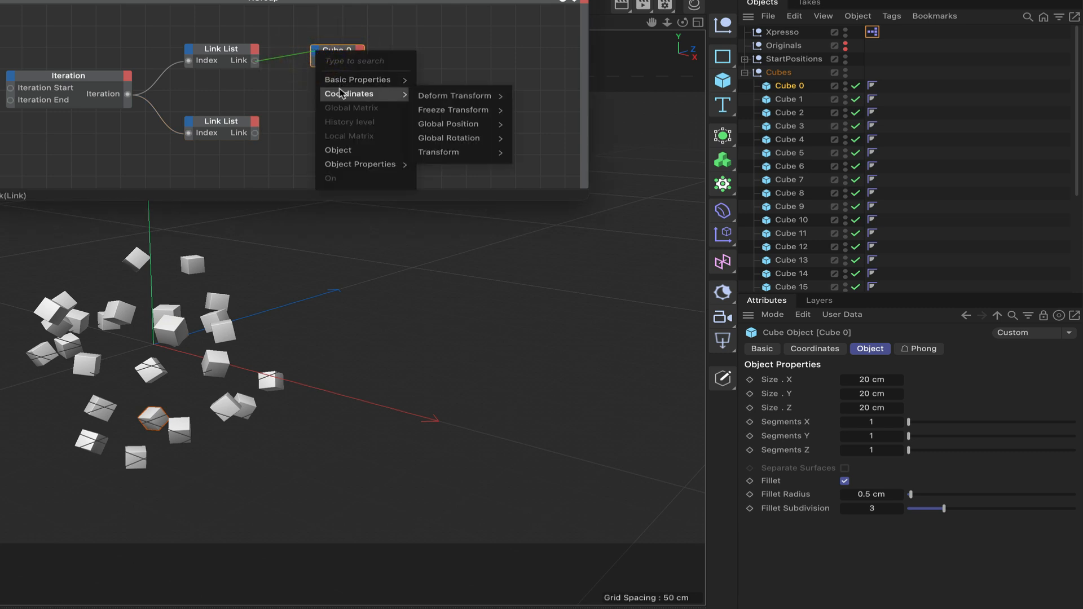
click(338, 149)
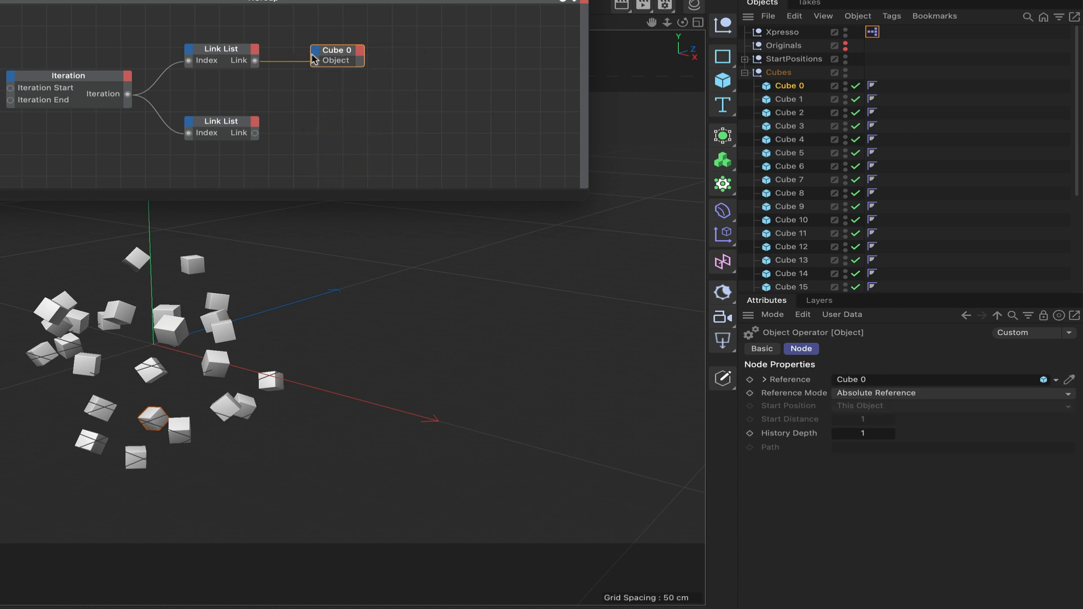
Add Global Position and Rotation outputs to the Cube 0 node, and expand and reposition the node to show its ports
click(362, 53)
mouse_move(395, 94)
mouse_move(510, 124)
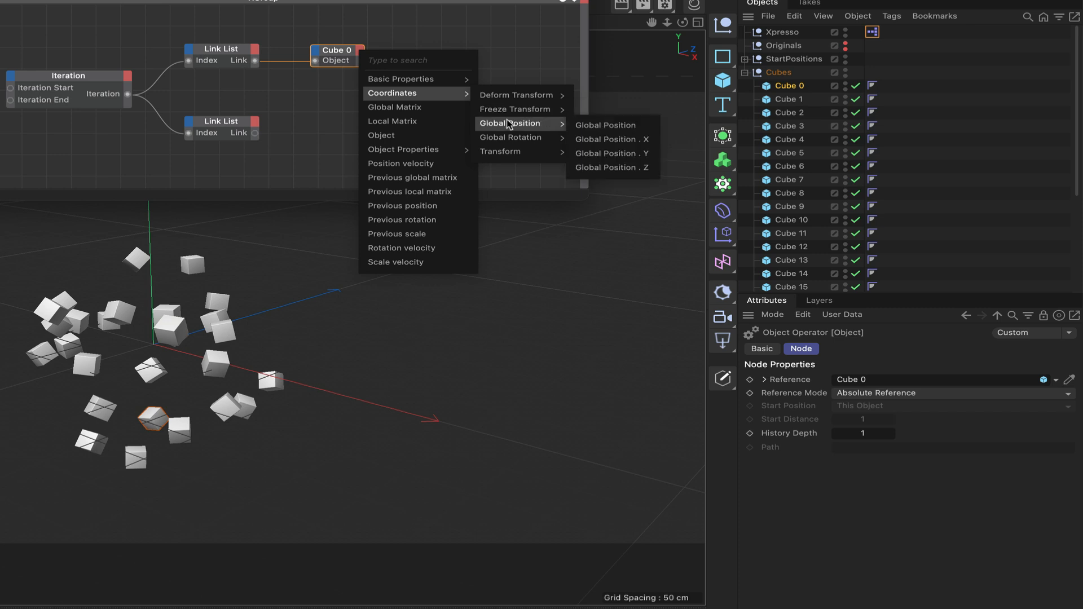
click(605, 125)
click(361, 50)
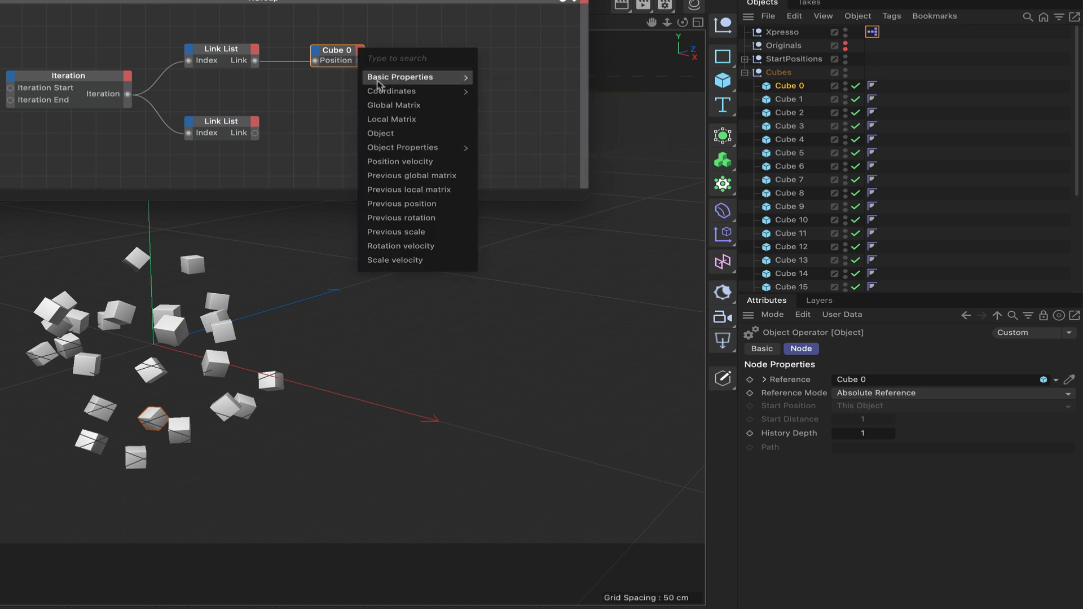
mouse_move(389, 92)
mouse_move(508, 150)
mouse_move(629, 181)
click(693, 181)
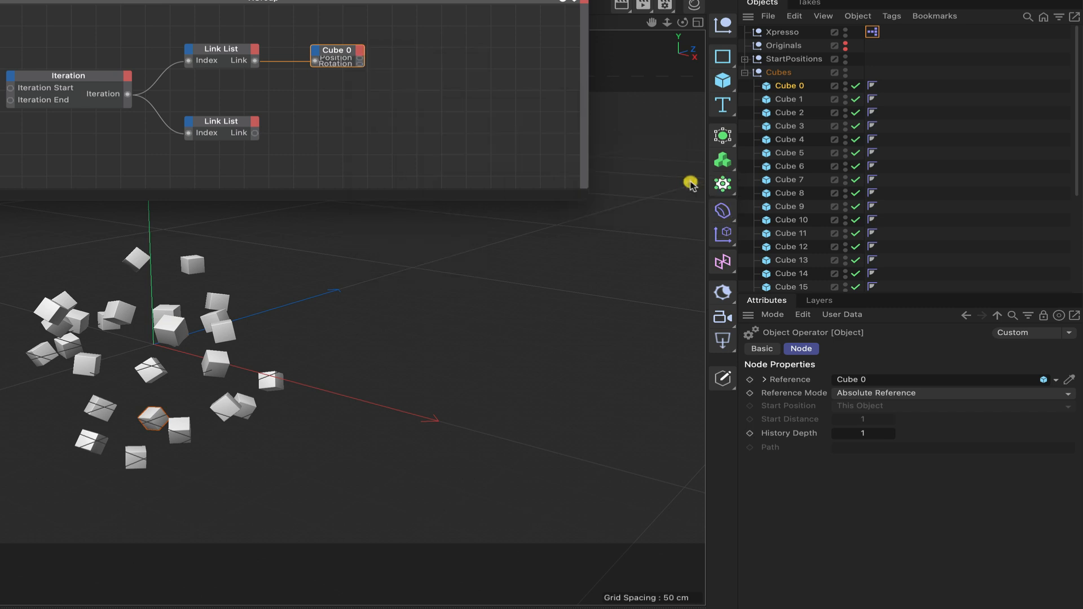
double_click(346, 53)
drag(404, 46, 400, 38)
click(399, 41)
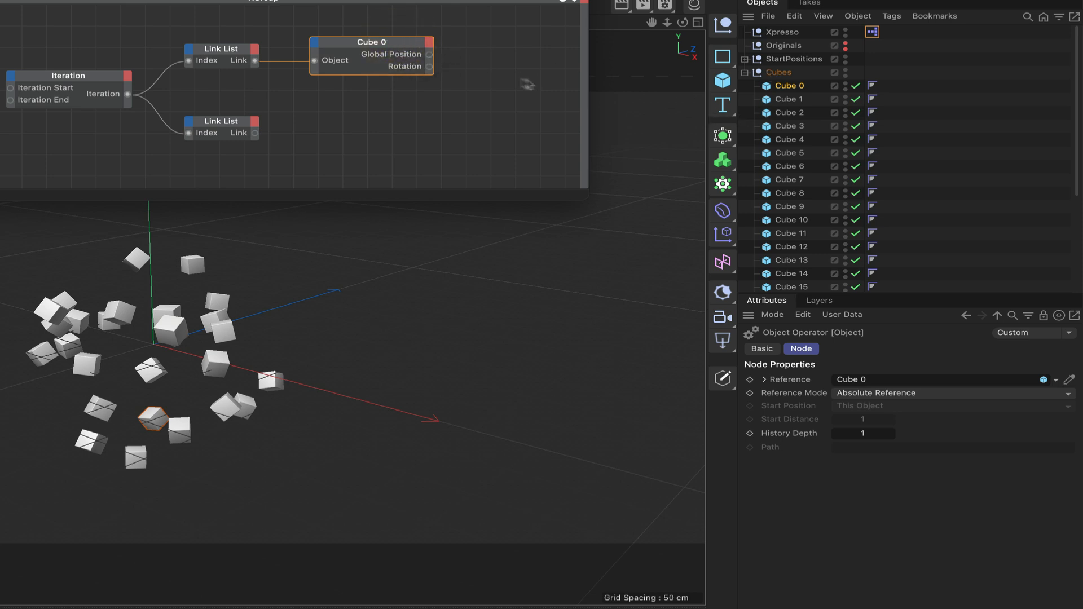
Fill the upper Link List node with Cube 0 through Cube 26 from the Cubes group
click(226, 51)
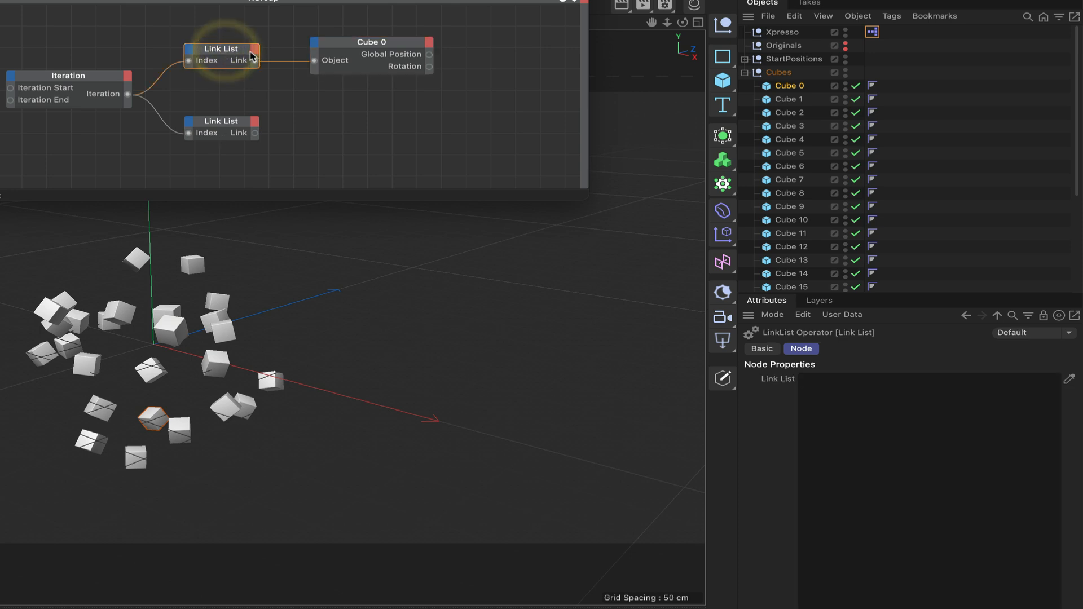
click(1069, 380)
drag(821, 91, 768, 282)
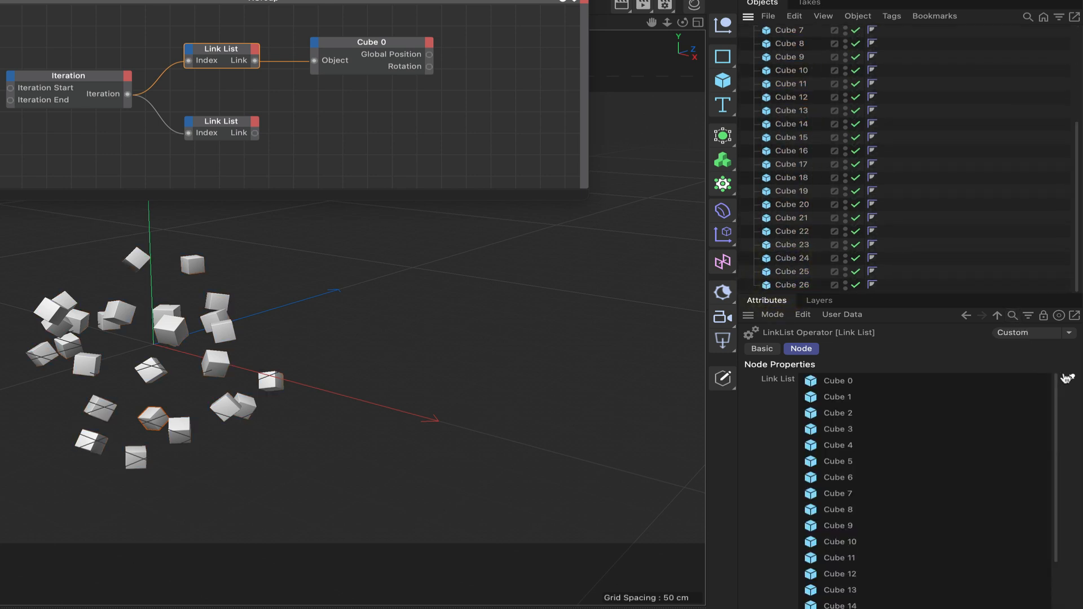
click(1070, 381)
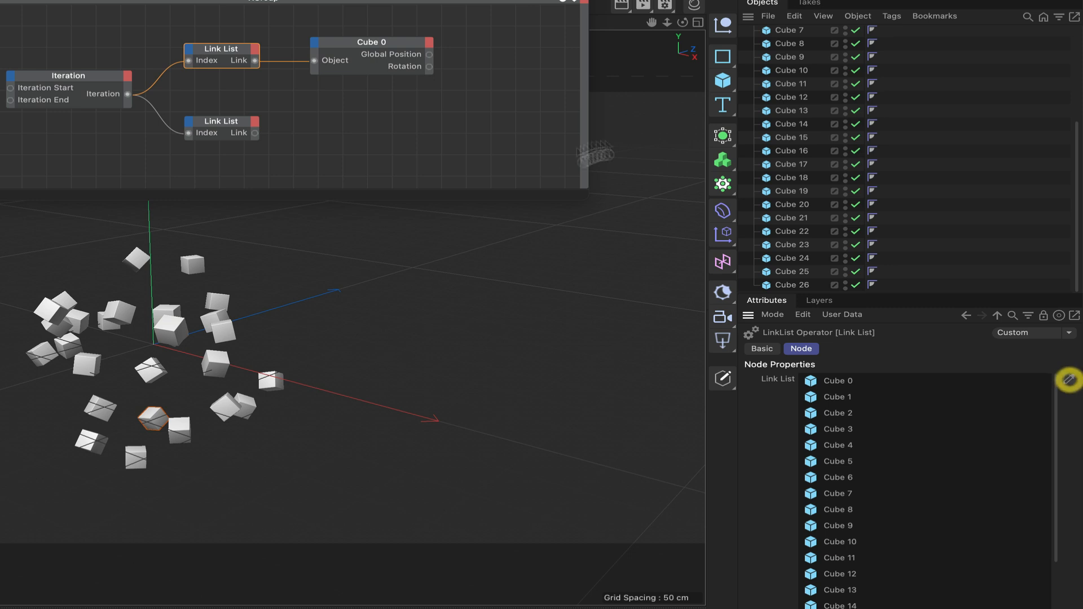
Fill the lower Link List node with Null through Null.25 from the StartPositions group
click(225, 121)
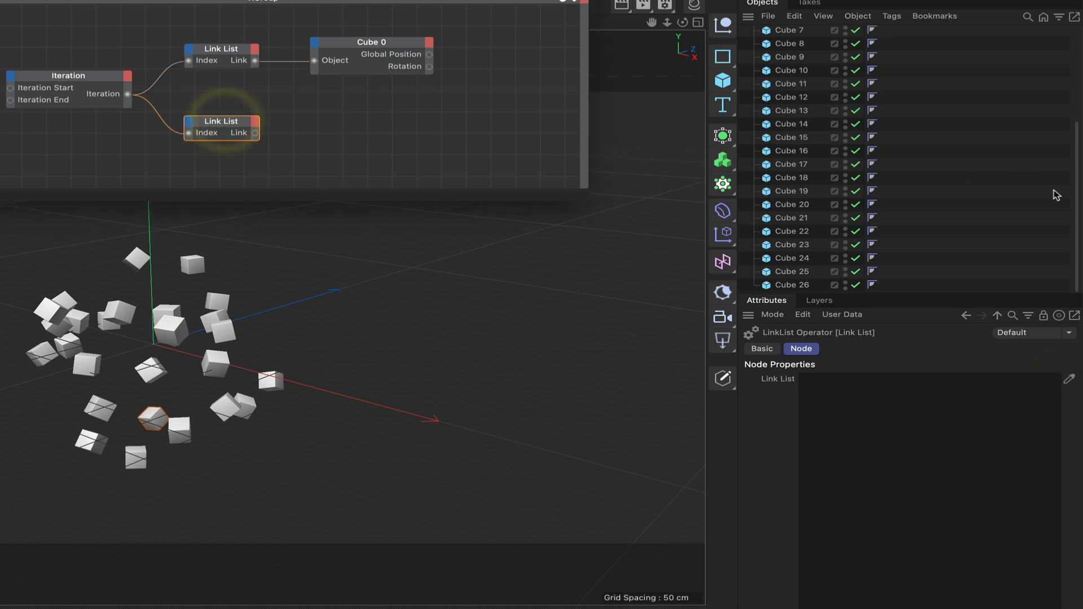
drag(1076, 196, 1074, 12)
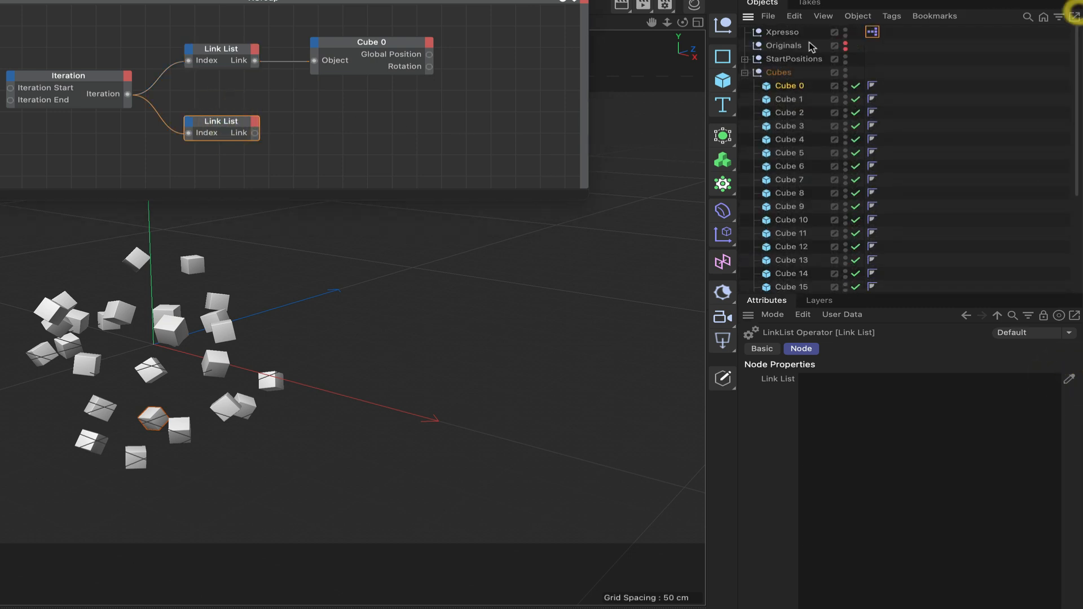
click(744, 58)
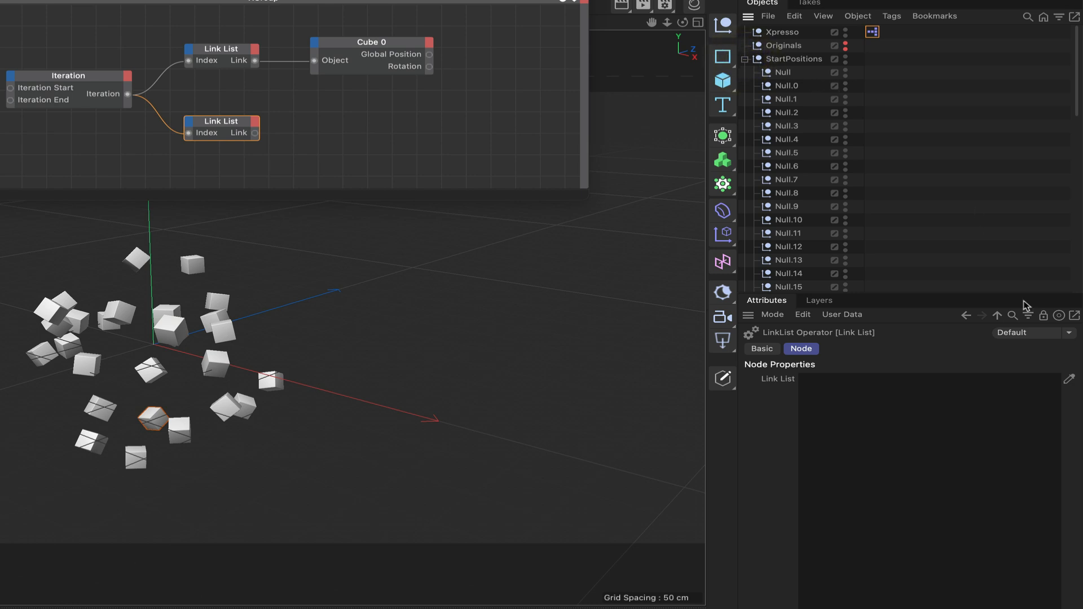
drag(816, 68, 787, 203)
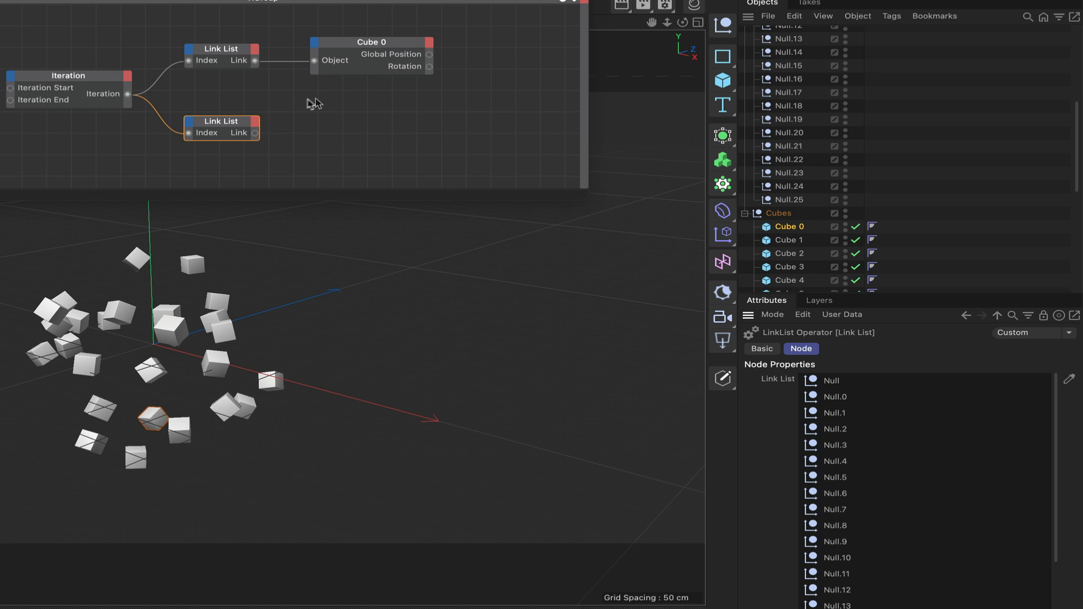
Bring the first Null into the graph as a node, connect the lower Link List's Link output to its Object input, and reposition it
scroll(818, 120, up, 5)
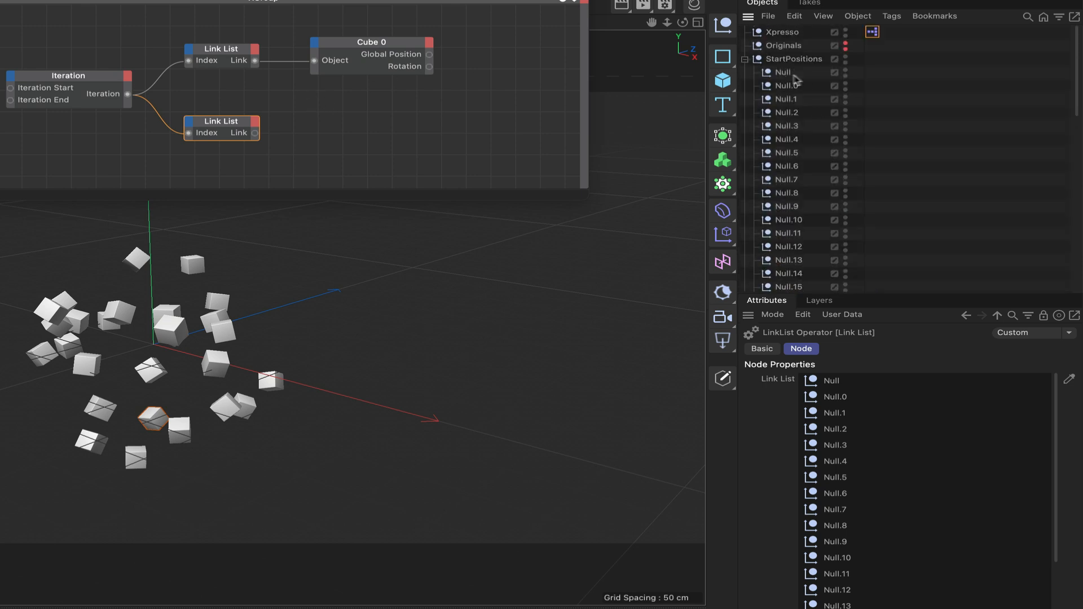
drag(783, 74, 488, 132)
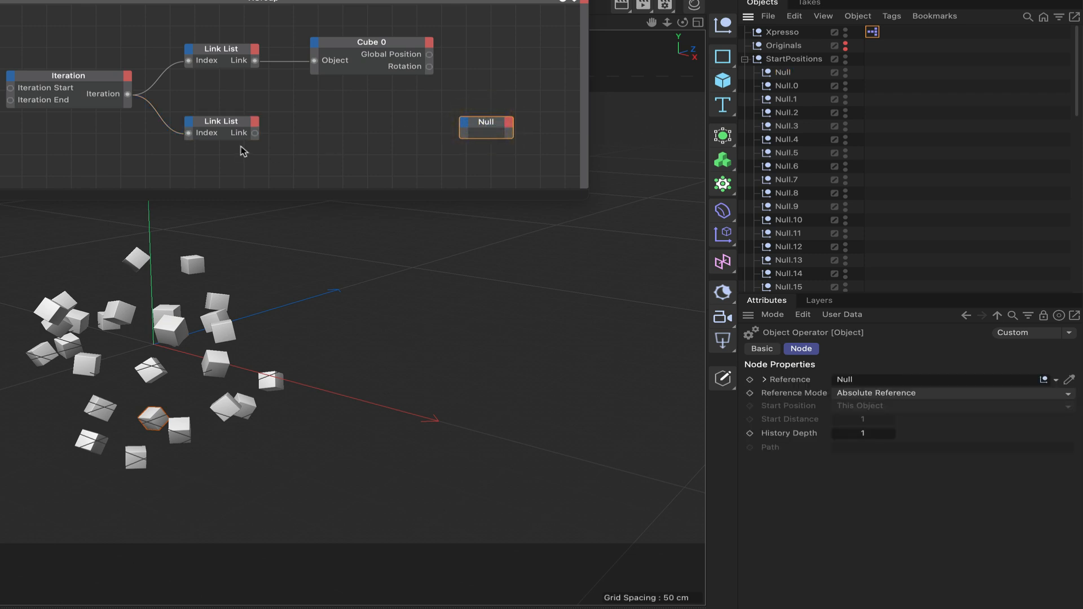
drag(255, 134, 462, 124)
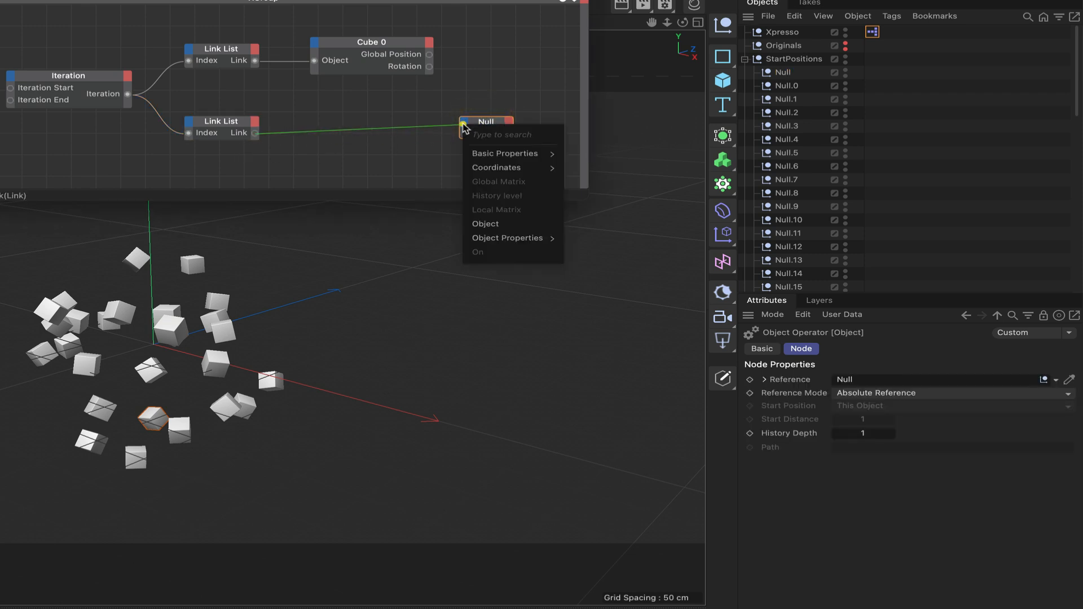
click(484, 225)
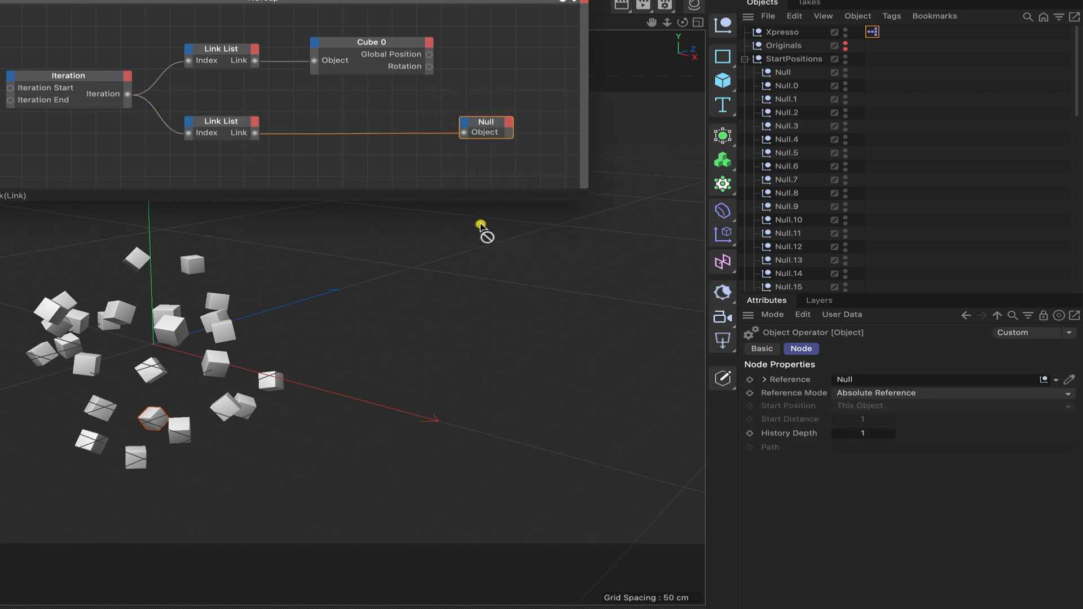
double_click(505, 123)
drag(505, 124, 524, 121)
click(523, 123)
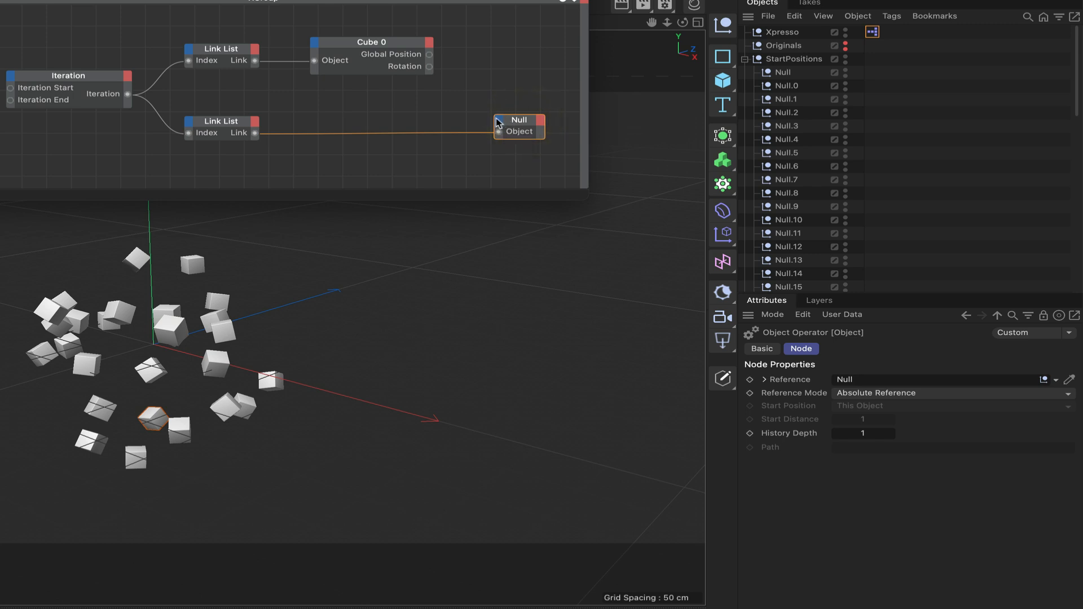
Add Position and Rotation inputs from the Transform coordinates to the Null node, and expand and reposition it to show its ports
click(498, 122)
mouse_move(515, 153)
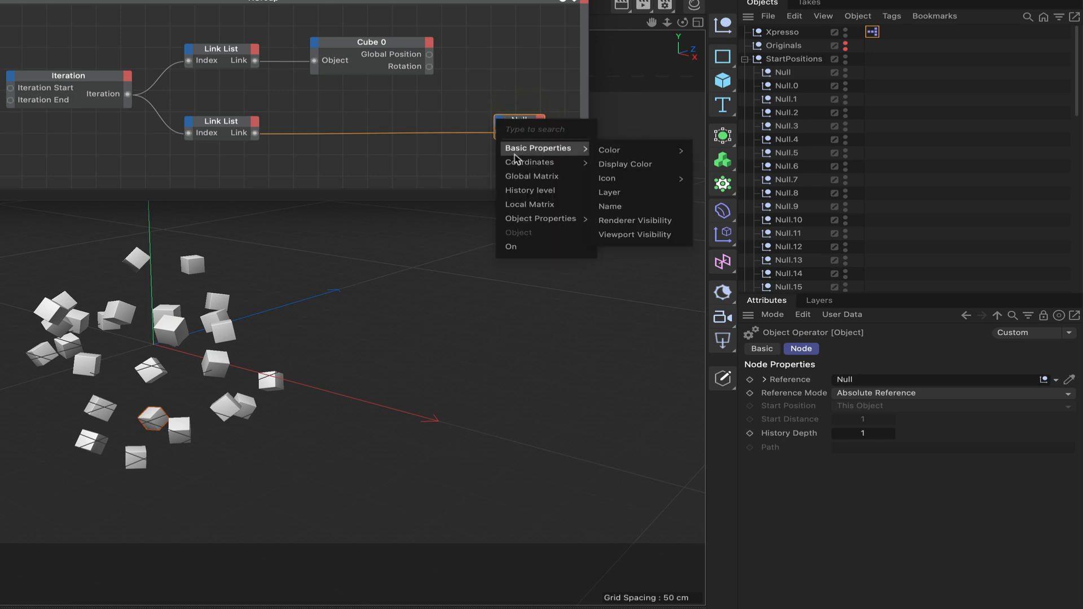
mouse_move(674, 221)
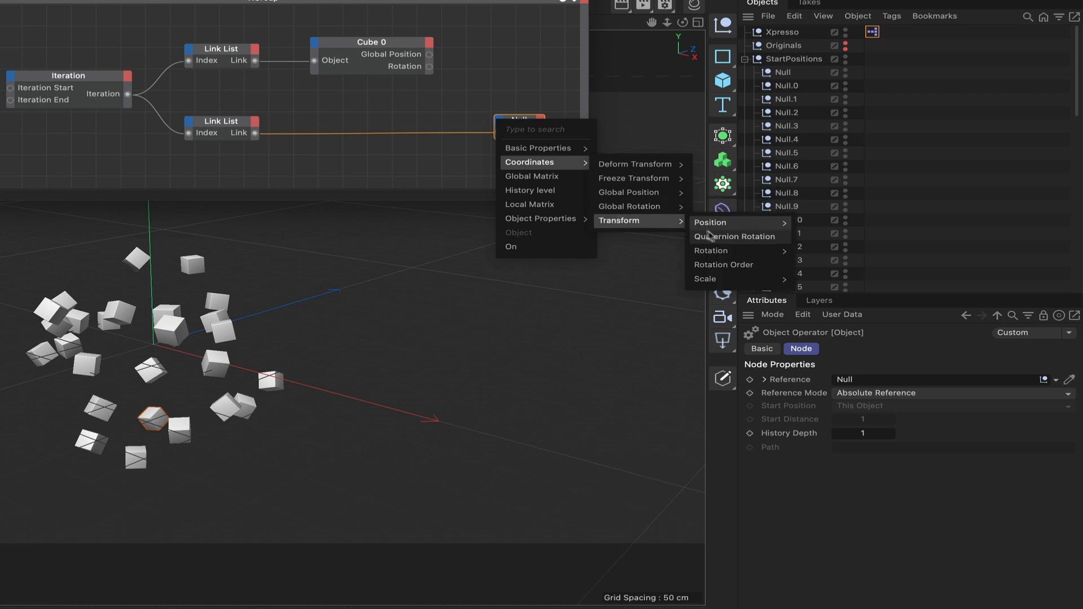
mouse_move(733, 223)
click(815, 223)
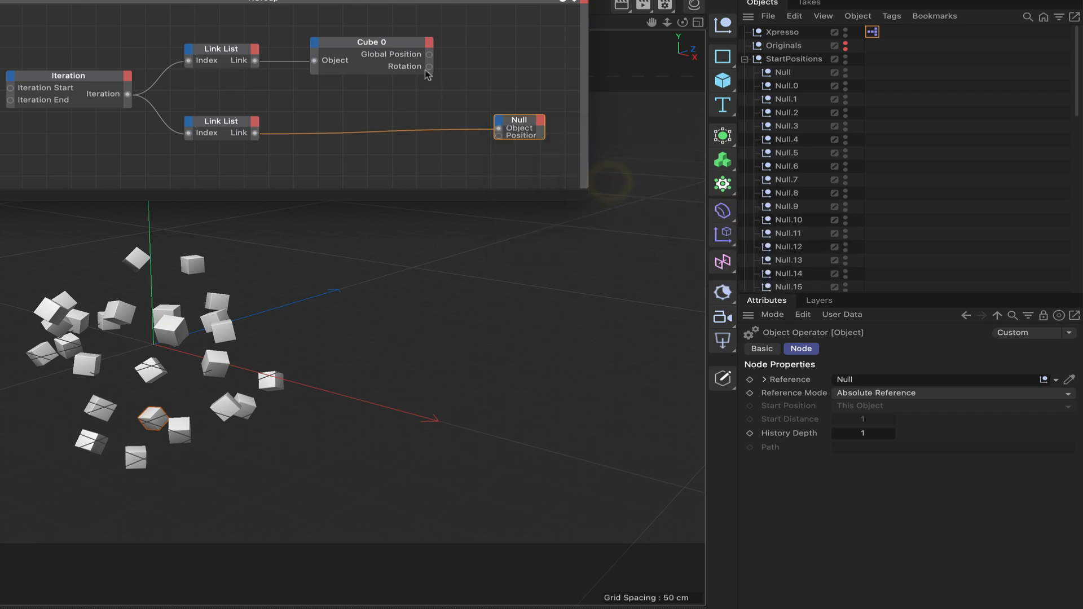
click(499, 123)
mouse_move(559, 164)
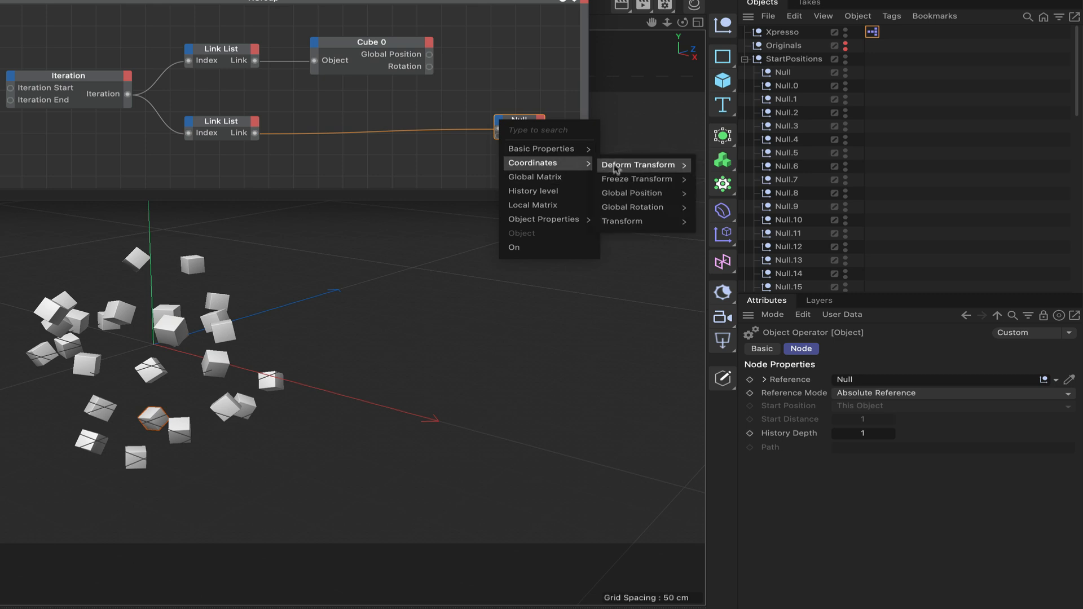
mouse_move(626, 221)
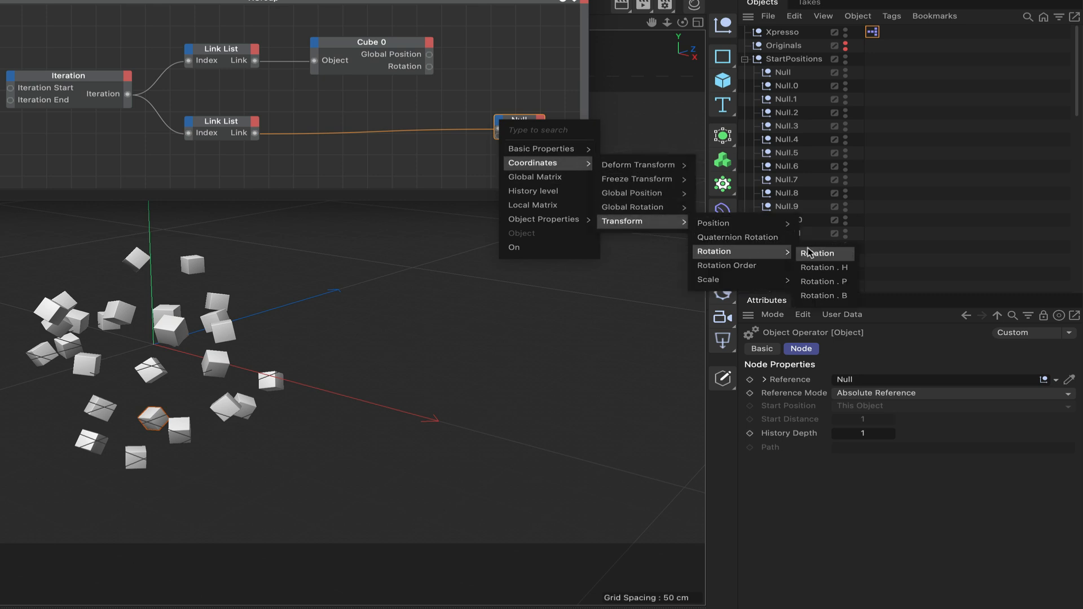
click(713, 251)
click(526, 120)
drag(528, 143, 525, 100)
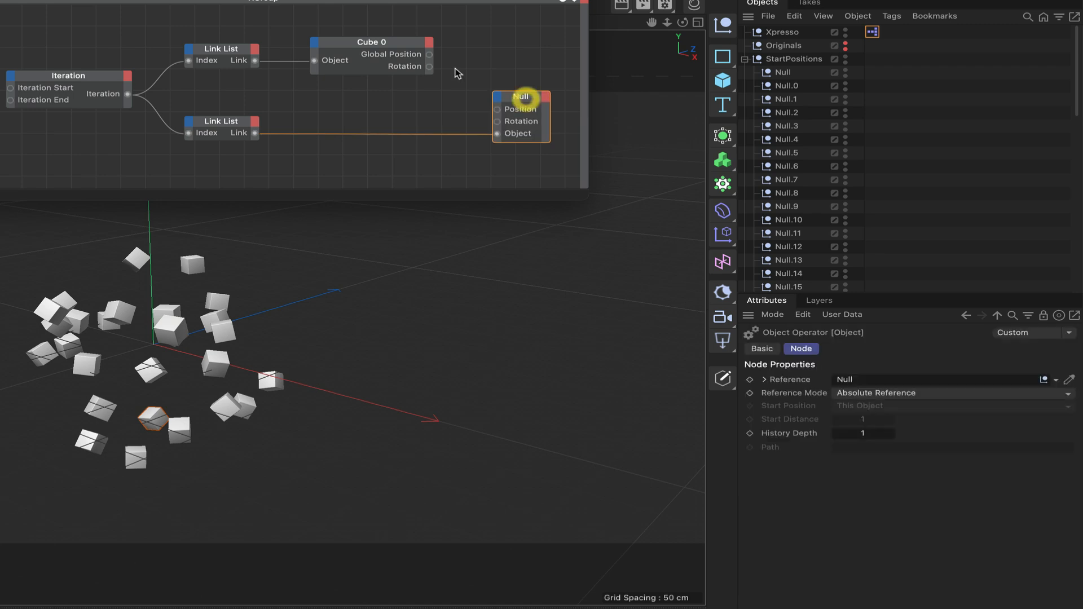
Connect Cube 0's Global Position and Rotation outputs to the Null node's Position and Rotation inputs, and close the XPresso Editor
drag(429, 54, 497, 109)
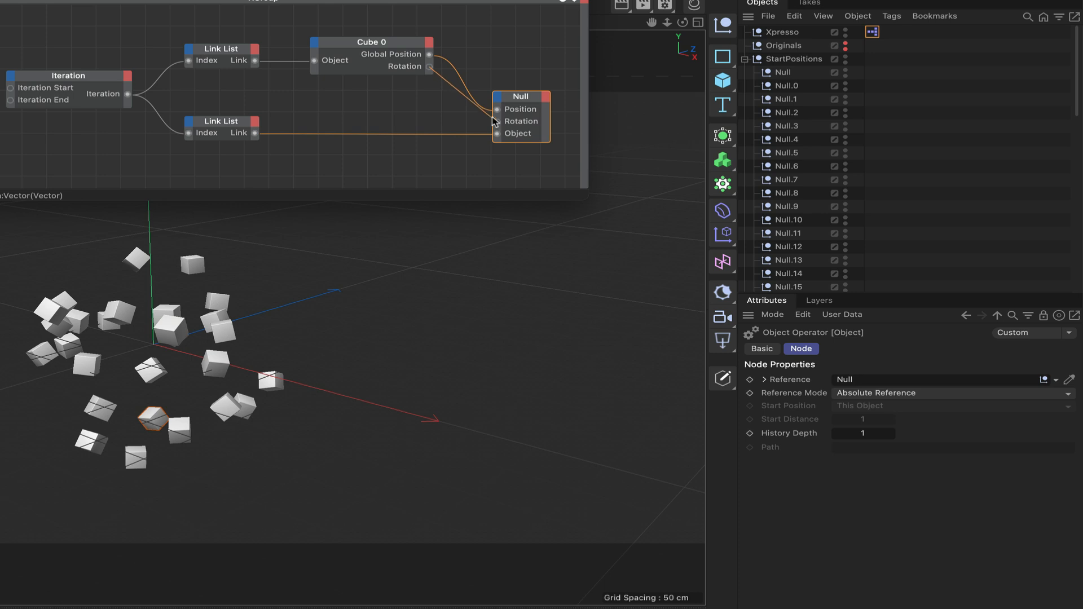
drag(499, 125, 498, 122)
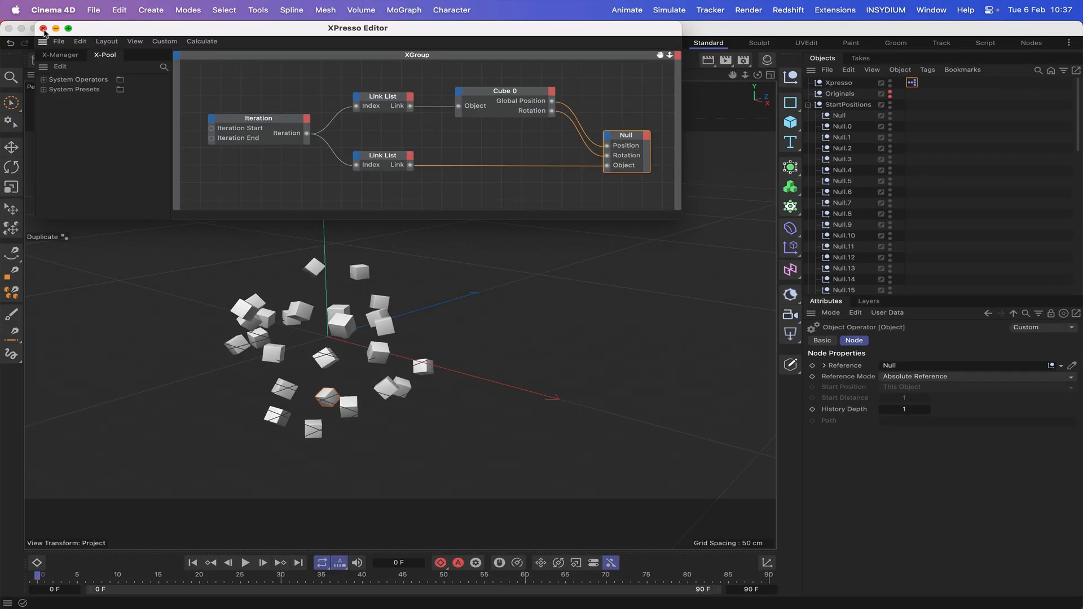
click(43, 29)
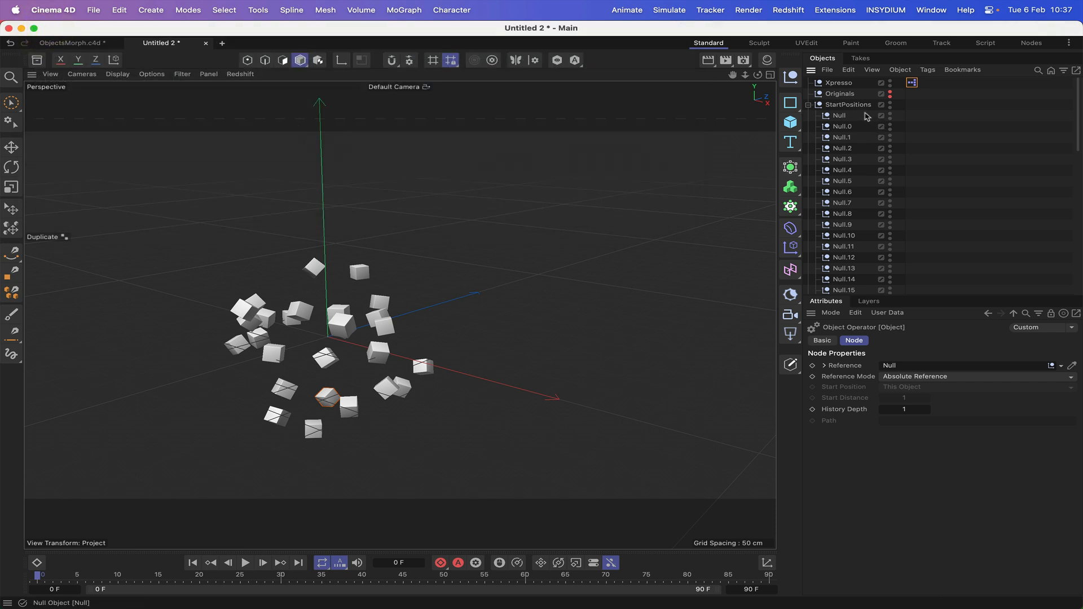
Set all nulls in StartPositions to a Circle shape with a 15 cm radius and Z orientation
drag(836, 148, 829, 247)
click(893, 366)
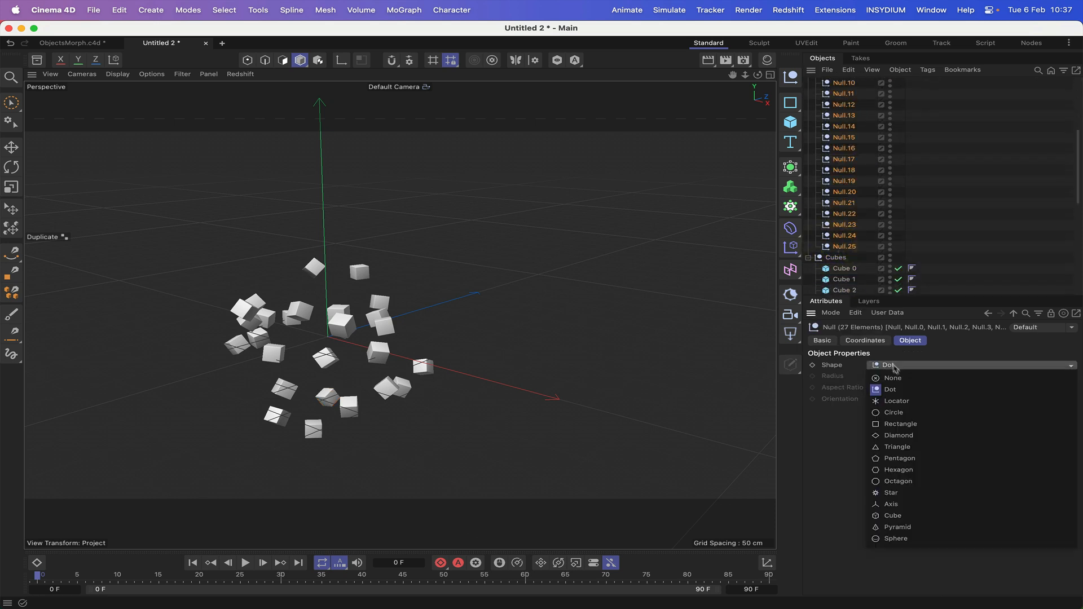
click(893, 412)
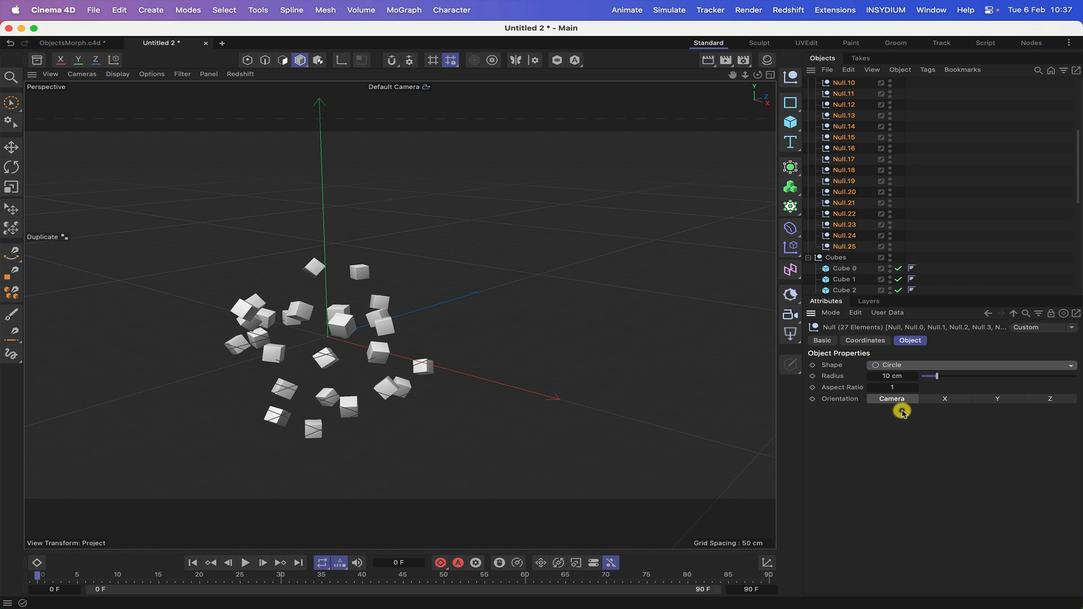
click(891, 378)
text(15)
key(Return)
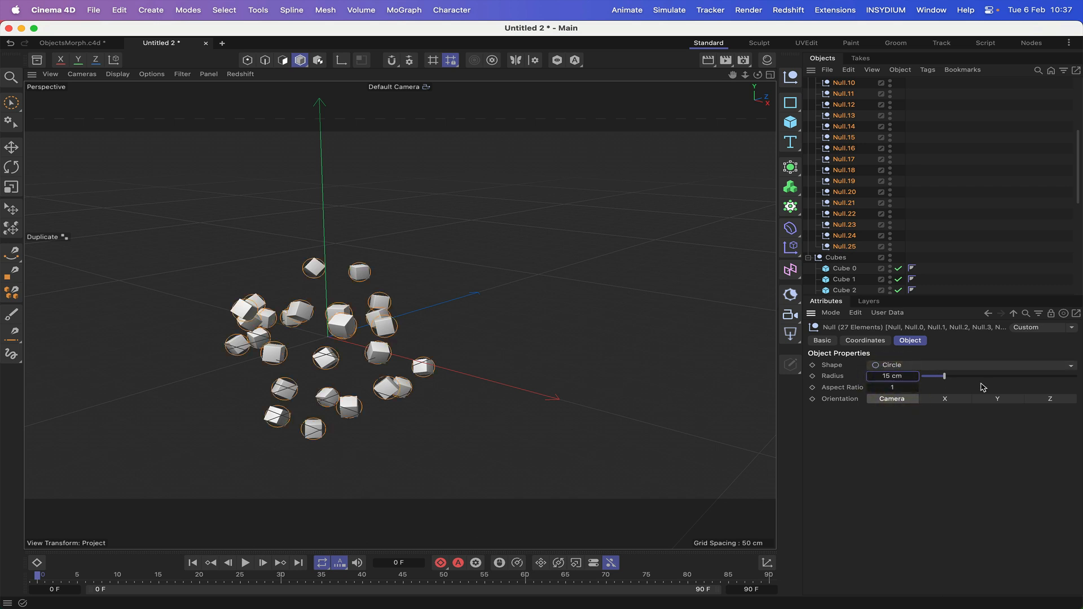
click(1057, 399)
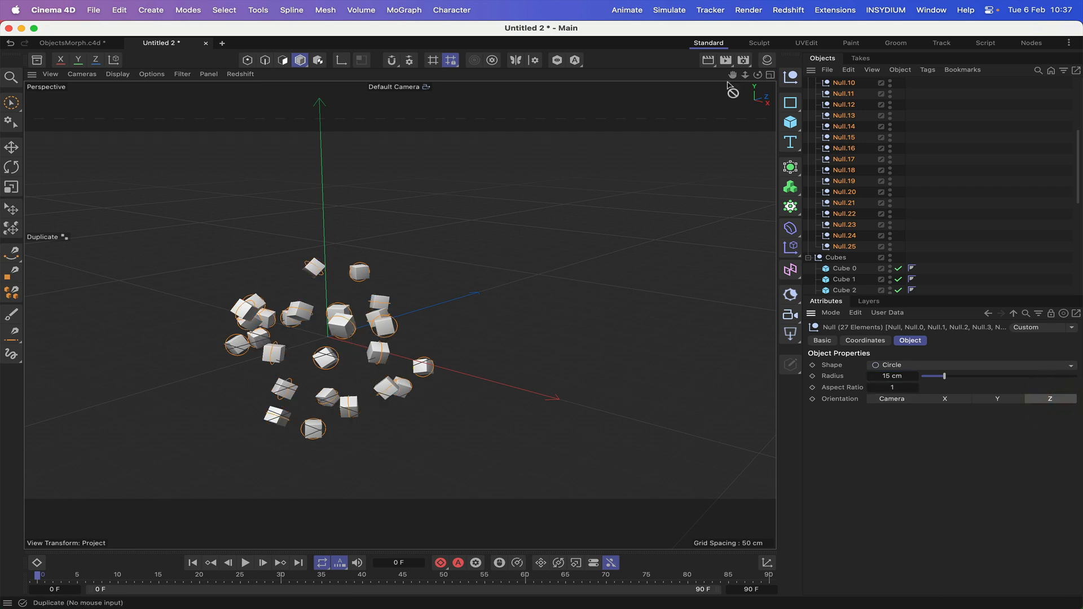
mouse_move(758, 74)
mouse_down()
mouse_move(829, 73)
mouse_move(754, 72)
mouse_up()
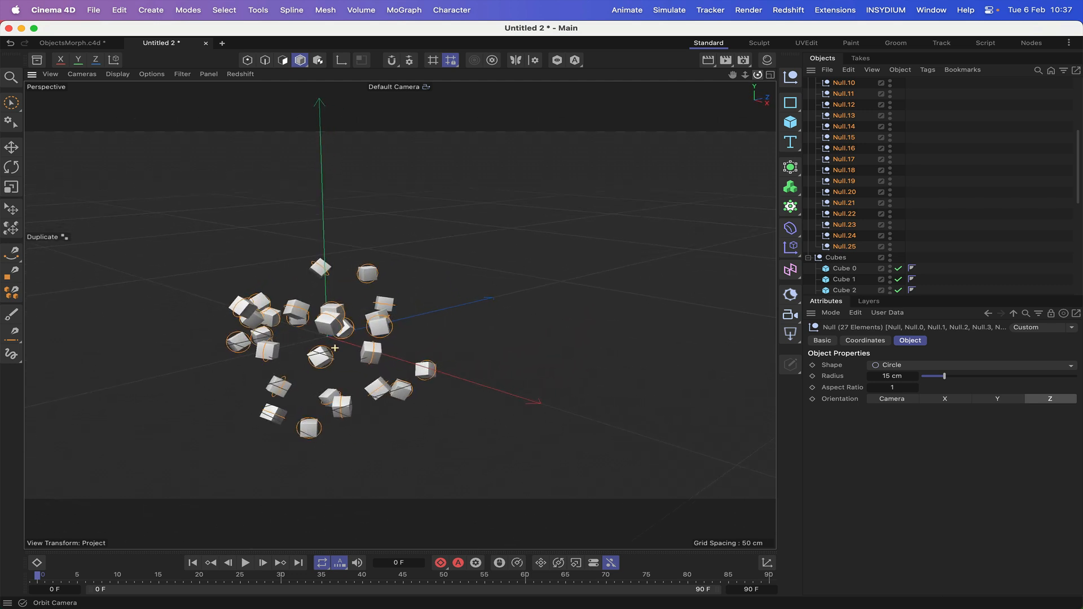
Collapse the StartPositions group, place a copy of Cube 0 outside the Cubes group at the top hierarchy level, and collapse Cubes
scroll(852, 123, up, 4)
scroll(853, 123, up, 3)
click(808, 105)
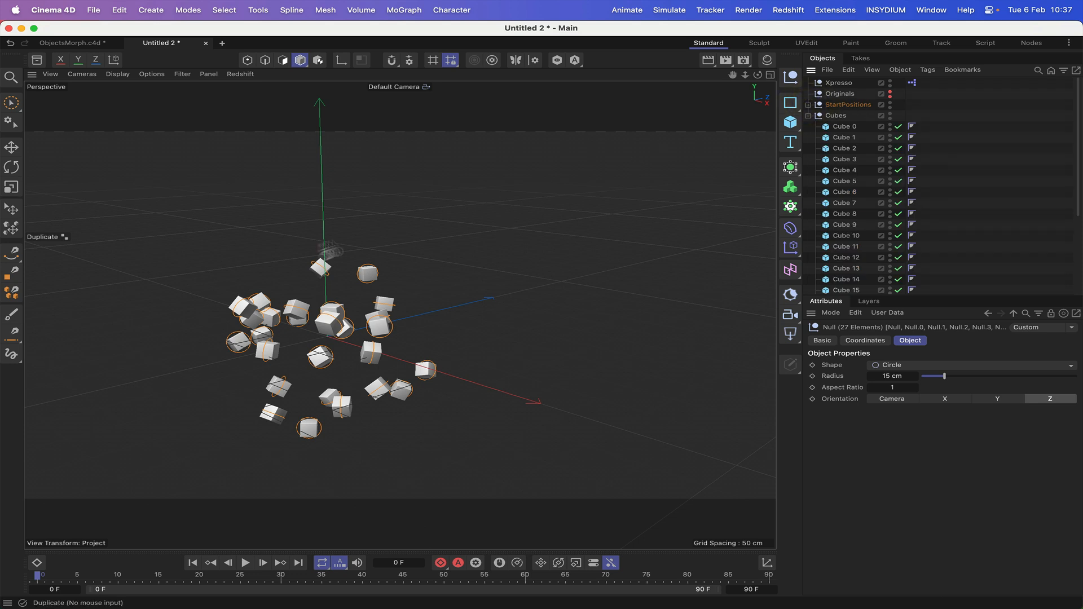
scroll(625, 299, up, 2)
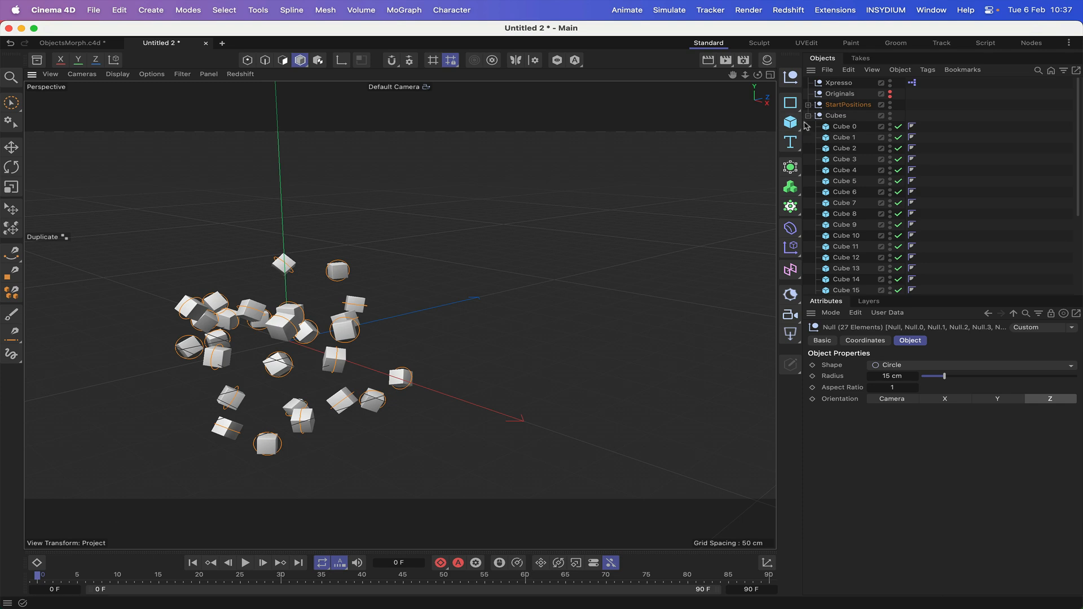
click(844, 128)
drag(845, 132, 830, 150)
click(808, 126)
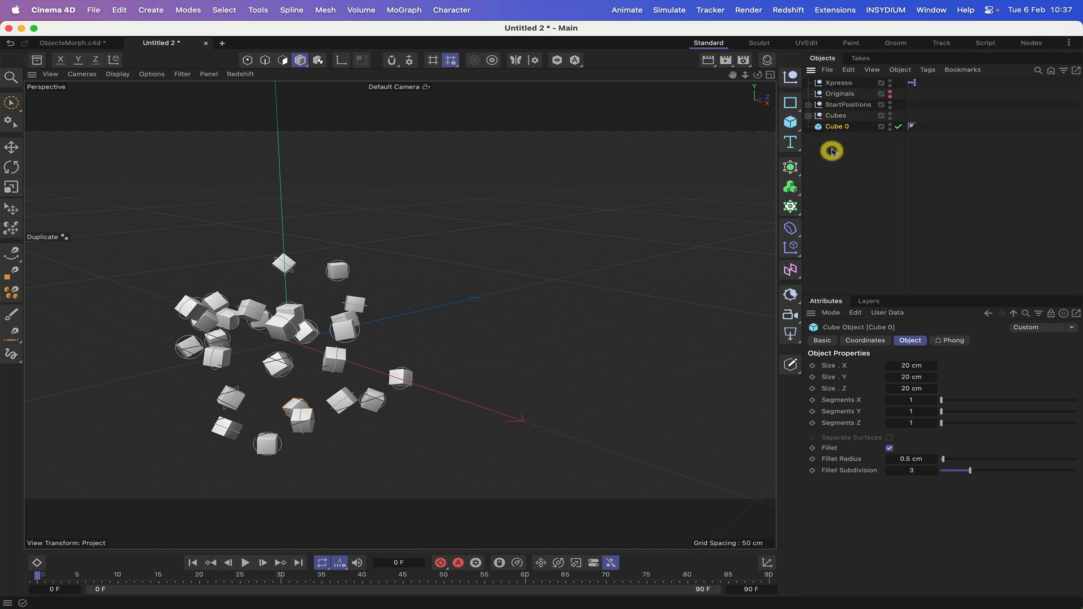
Add a Cloner as parent of the copied Cube 0 and set it to Radial mode on the XY plane
alt+click(791, 207)
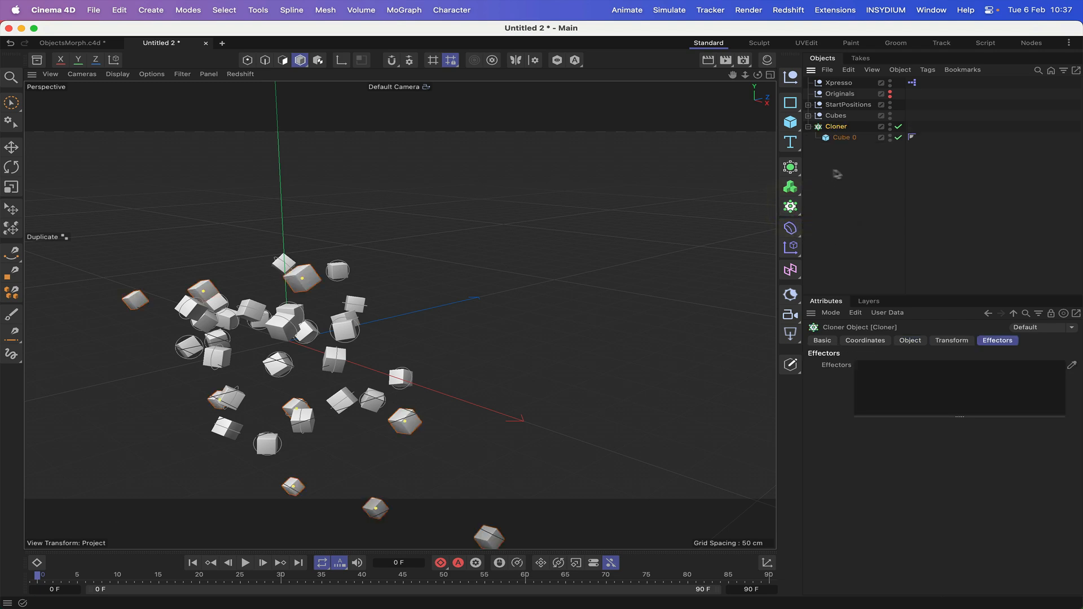
click(837, 128)
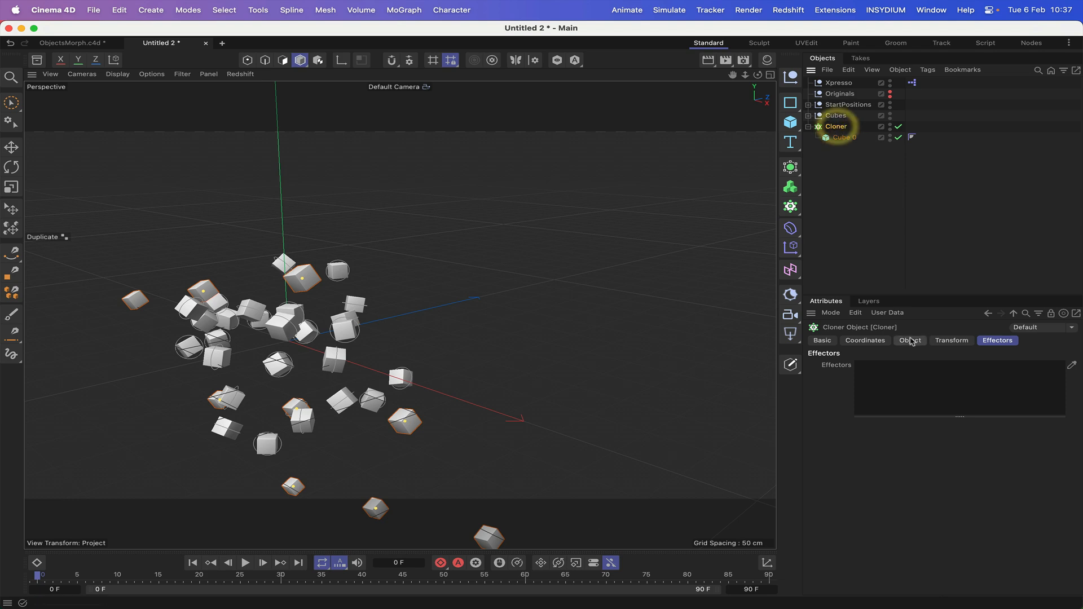
click(908, 341)
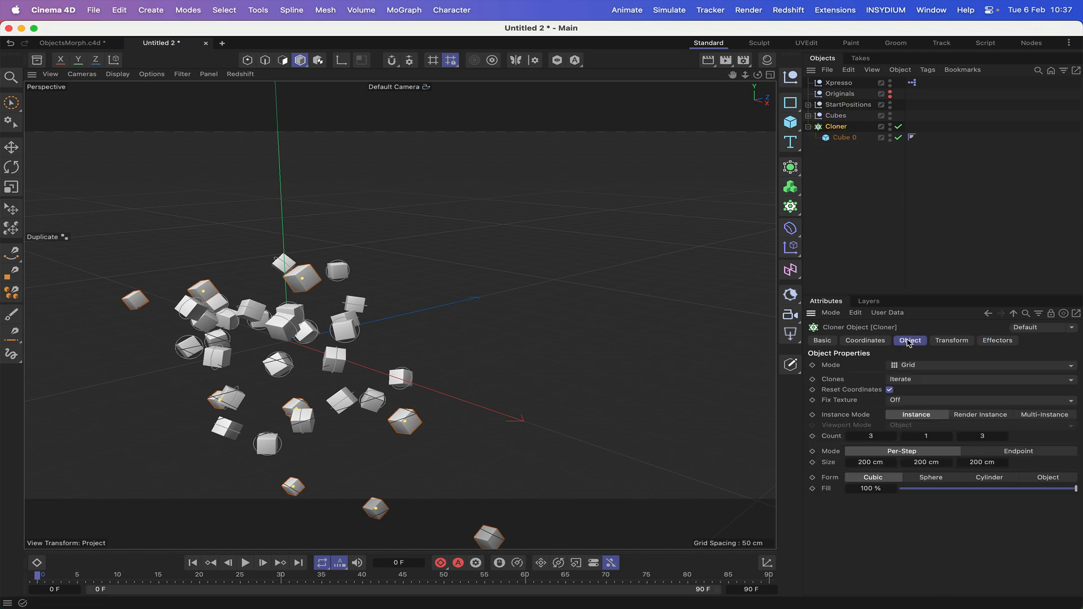
click(927, 368)
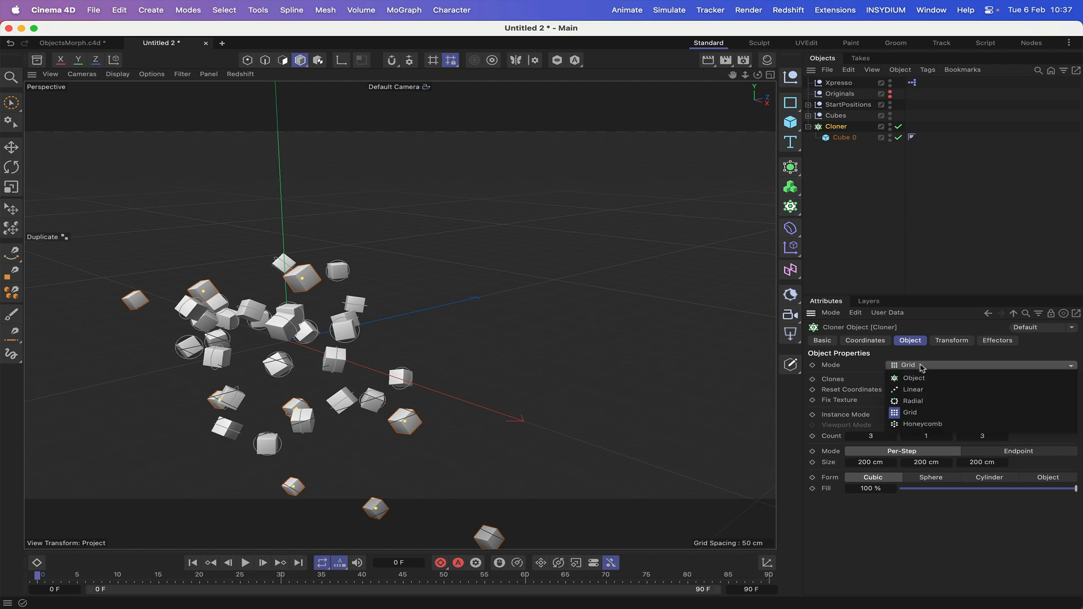
click(925, 403)
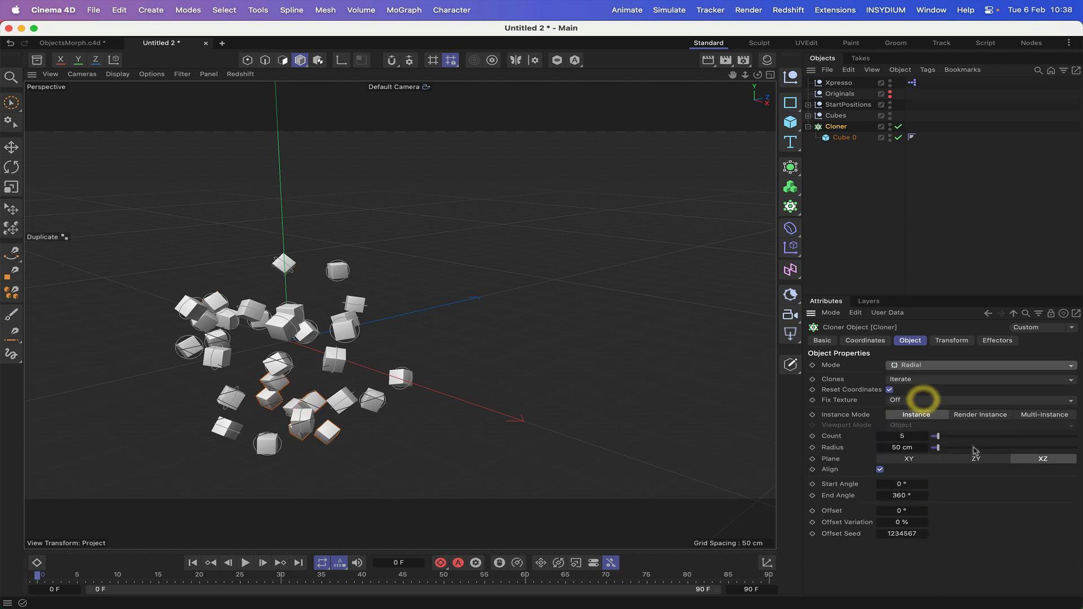
click(919, 458)
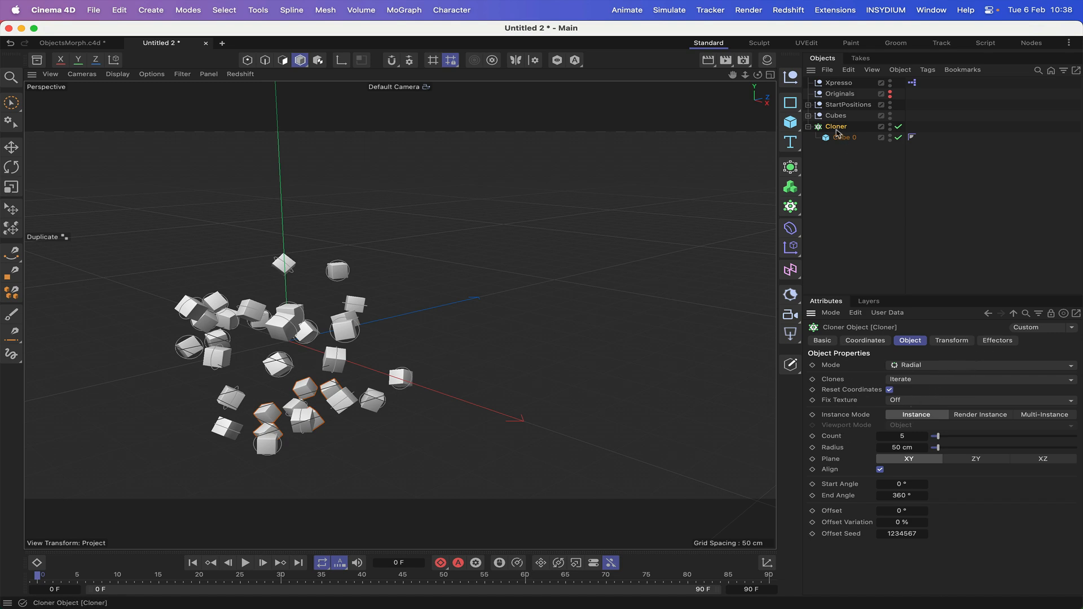
Move the Cloner away from the scattered cubes, and take Cube 0 out of the Cloner to just above it
click(11, 148)
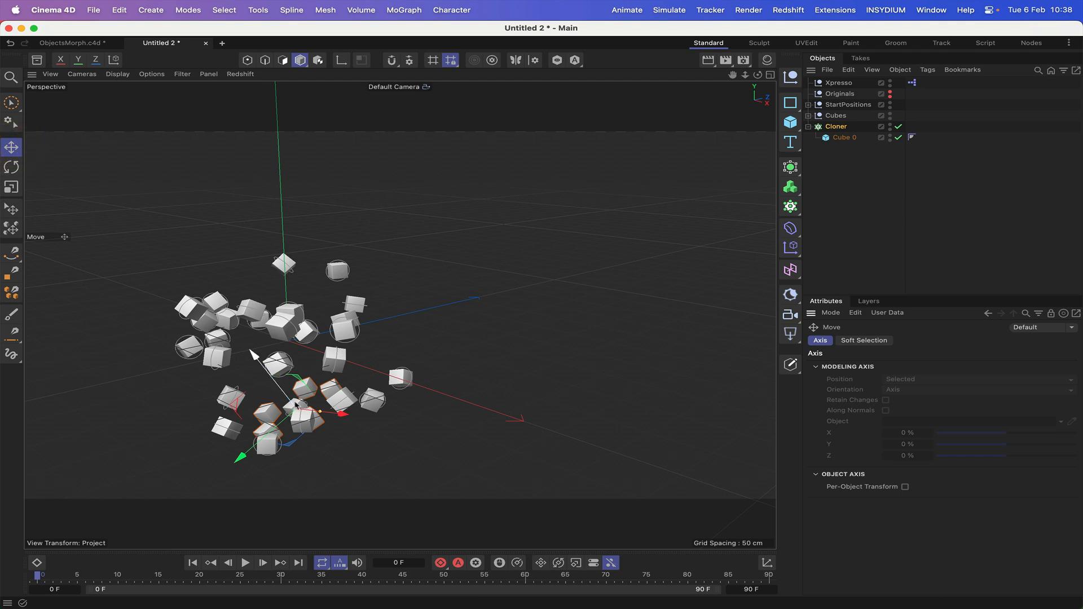
drag(246, 452, 437, 340)
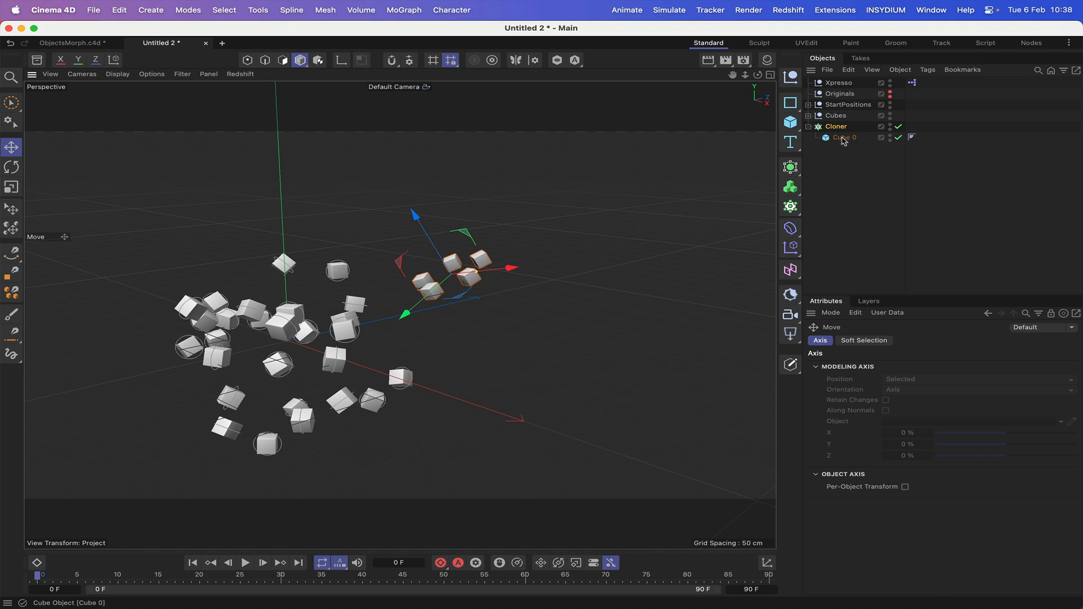
drag(843, 141, 835, 120)
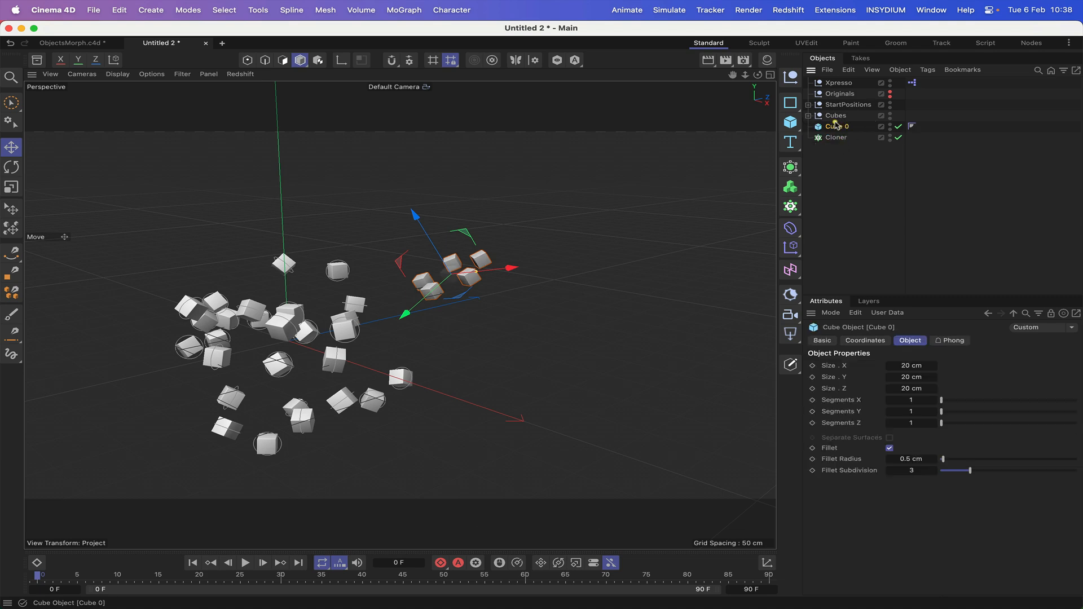
Set Cube 0's X, Y and Z position coordinates all to 0 cm
click(865, 340)
click(883, 380)
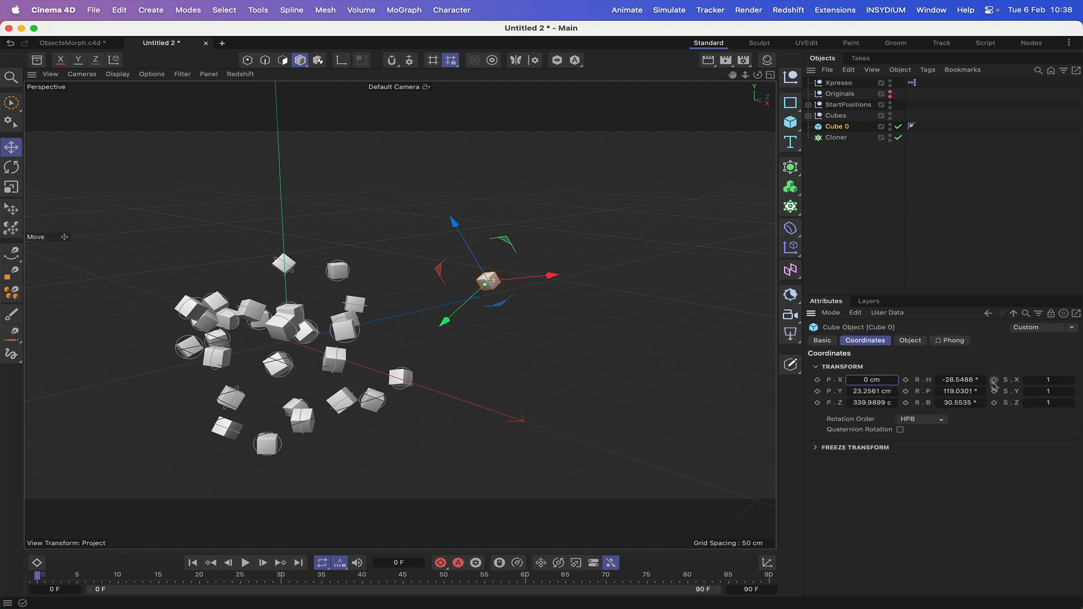
click(887, 390)
text(0)
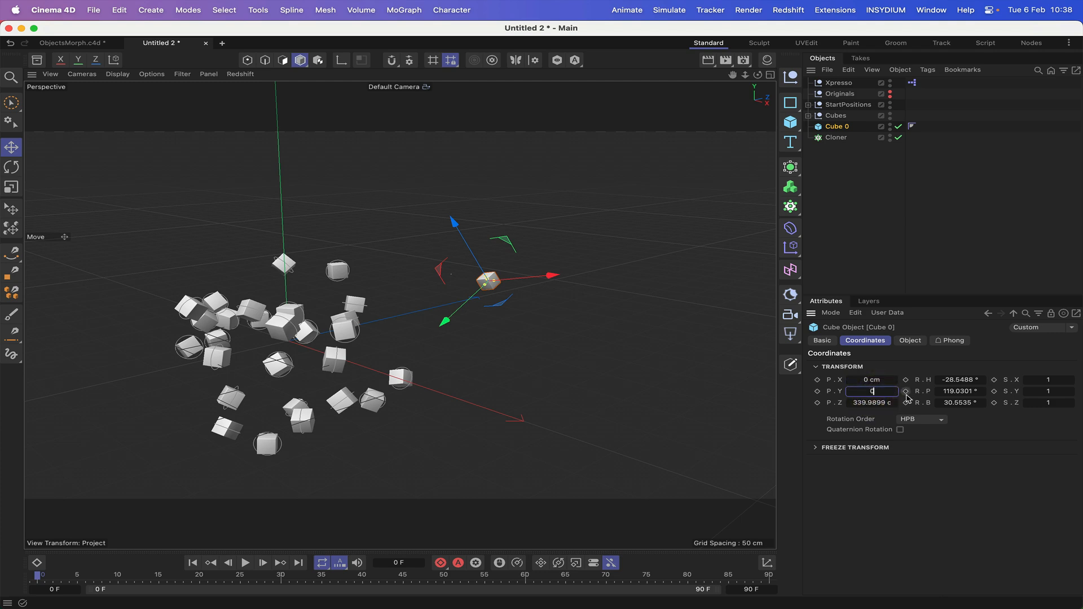
click(871, 403)
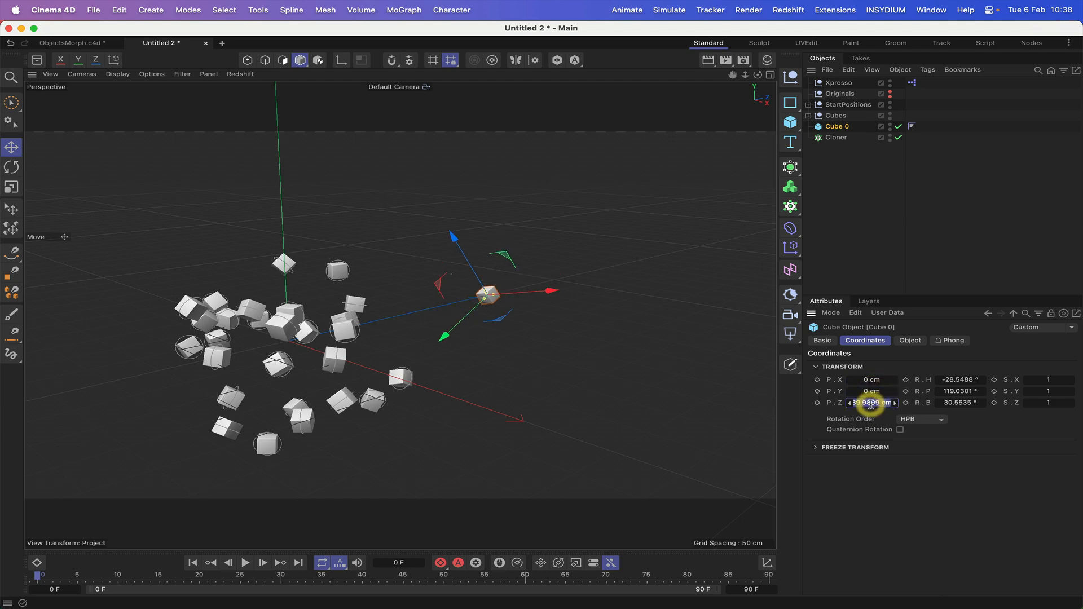
text(0)
key(Return)
Reset Cube 0's rotation by setting its heading, pitch and bank angles all to 0°
click(948, 381)
text(0)
key(Return)
click(953, 390)
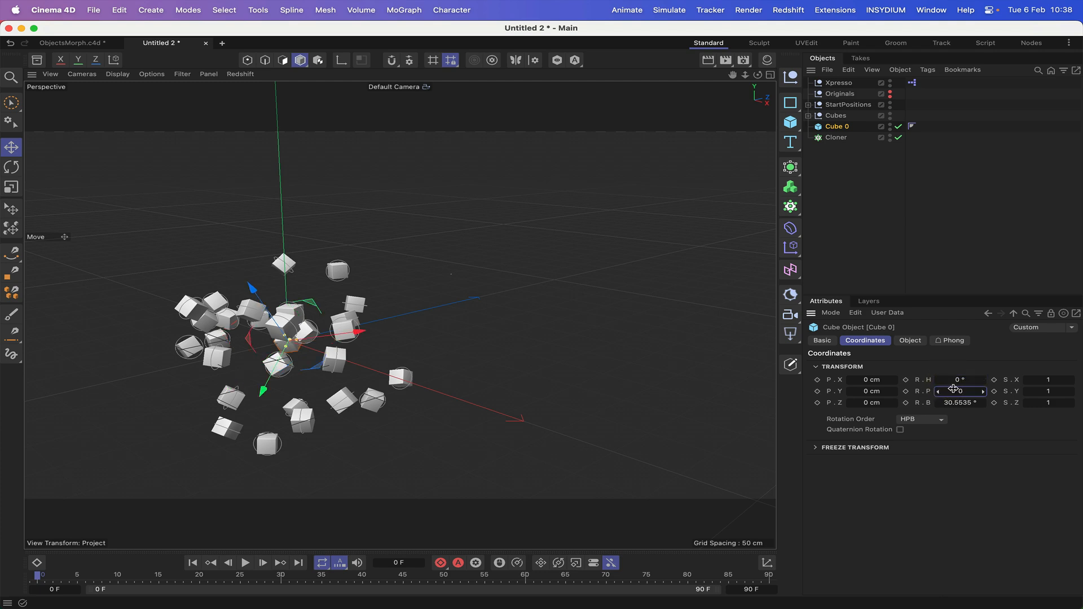
key(Return)
click(957, 401)
text(0)
key(Return)
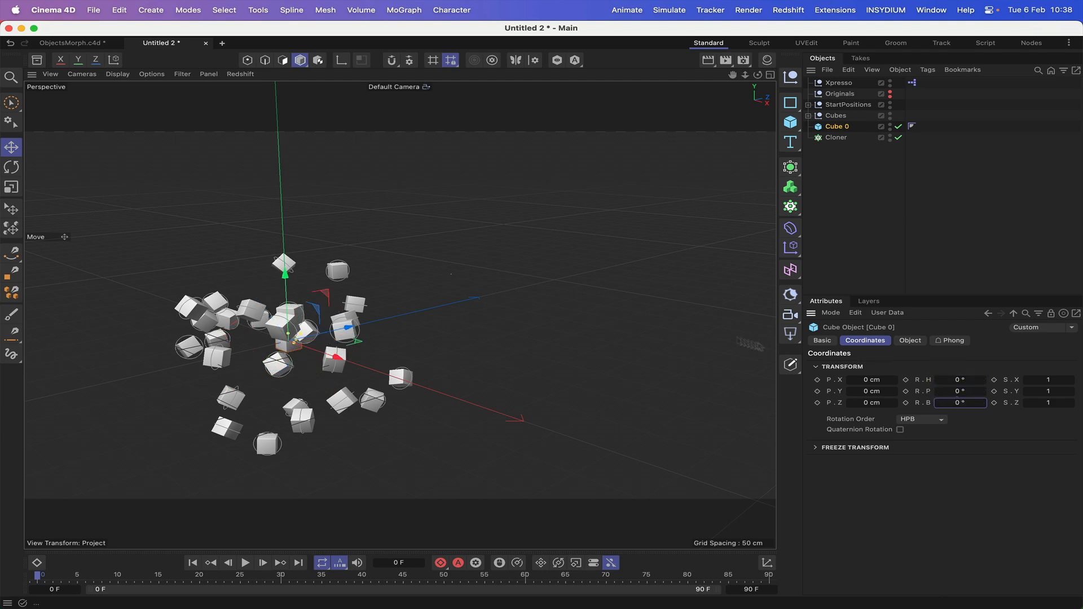
Delete the empty Cloner and add a new Cloner as parent of the zeroed Cube 0
drag(847, 137, 837, 161)
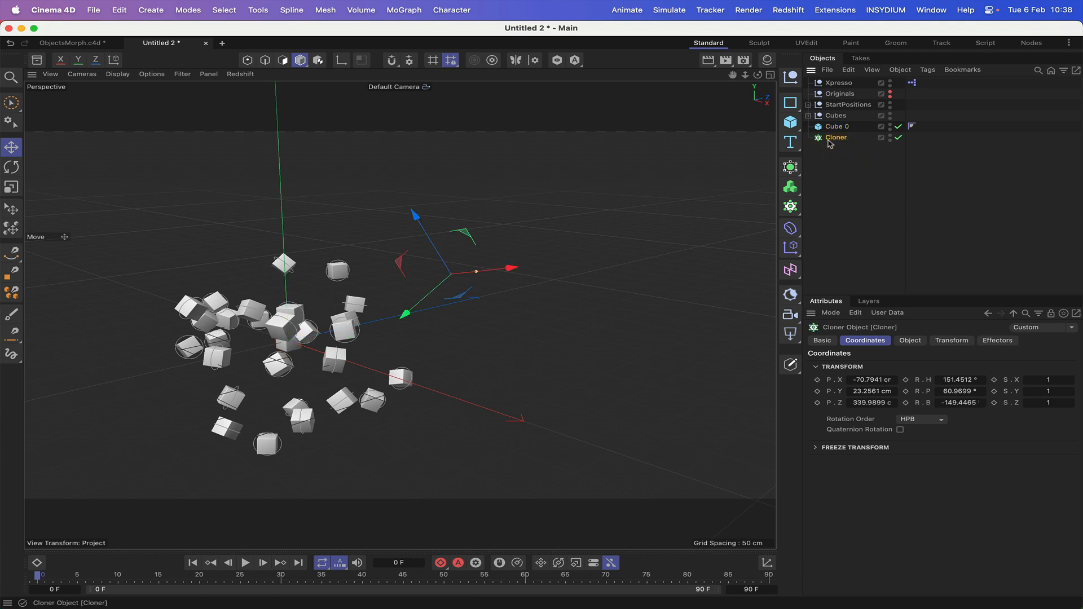
key(Delete)
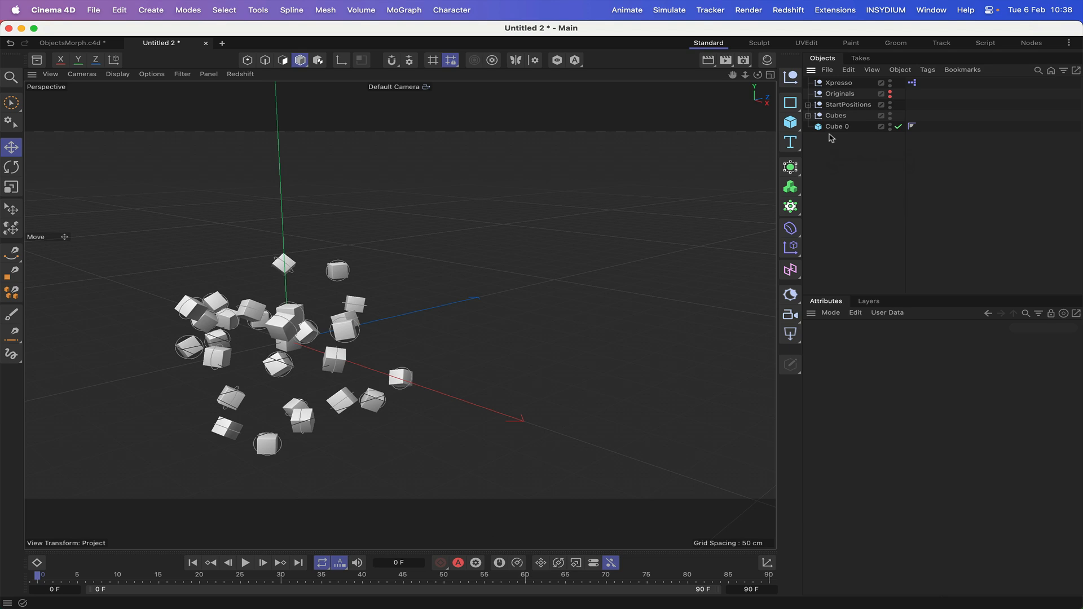
click(830, 126)
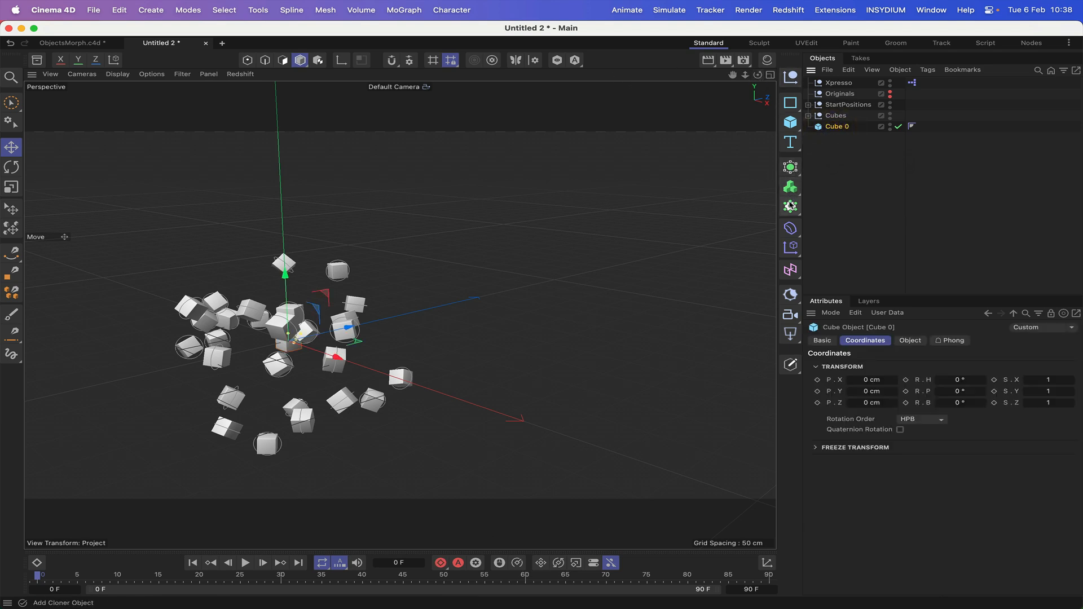
alt+click(790, 207)
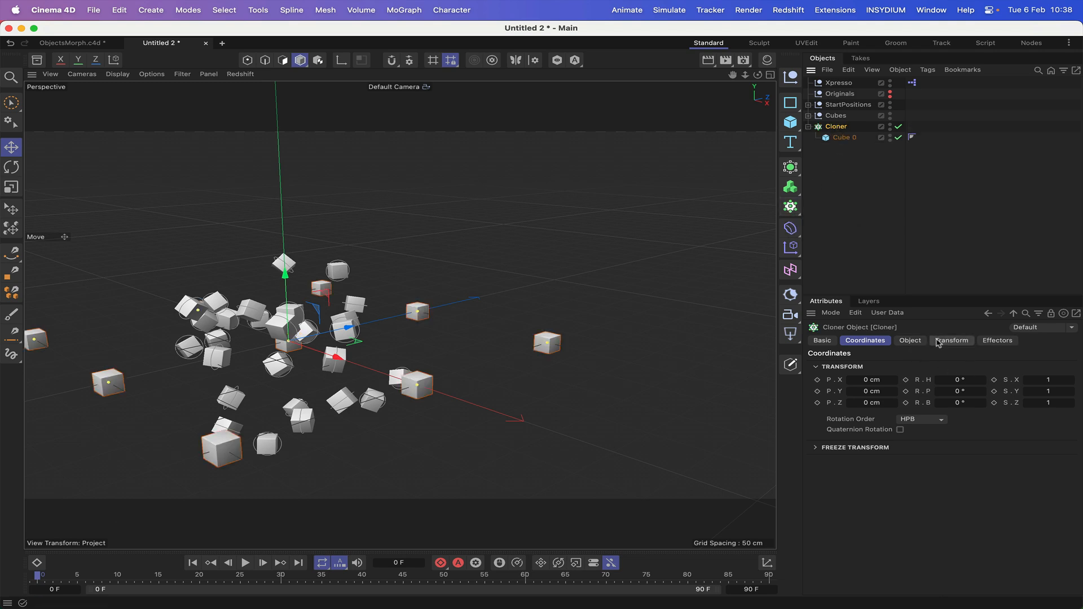
Set the new Cloner to Radial mode on the XY plane and move it well away from the scattered cubes
click(920, 342)
click(919, 367)
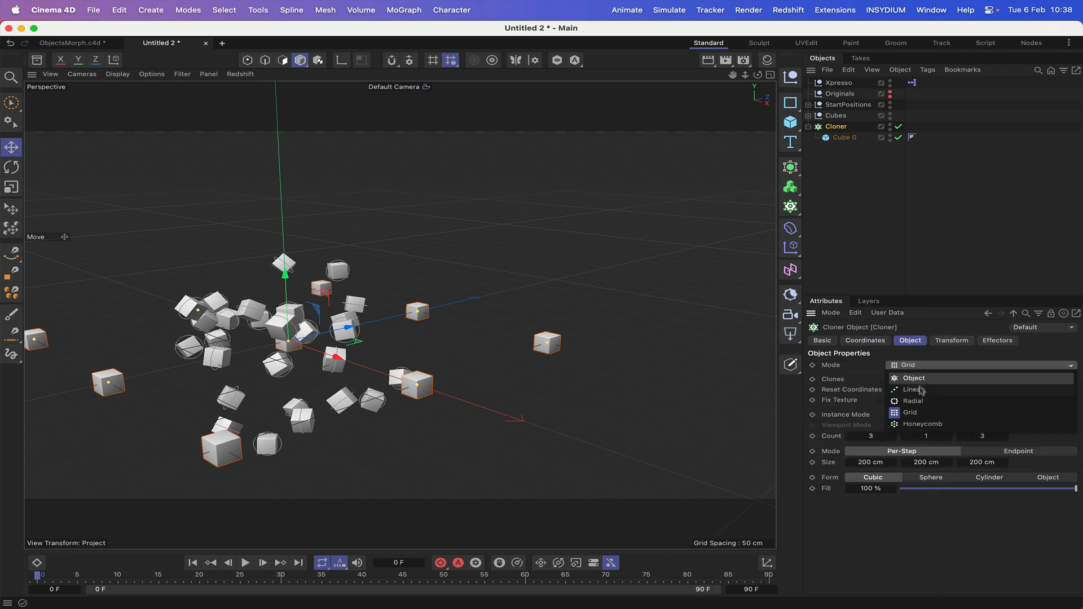
click(920, 401)
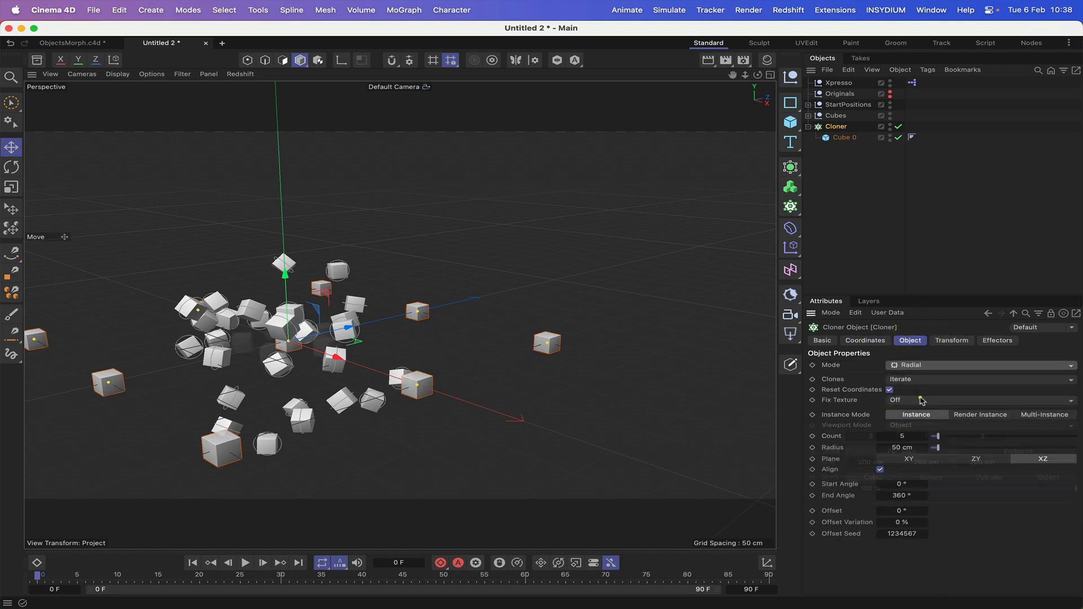
click(918, 461)
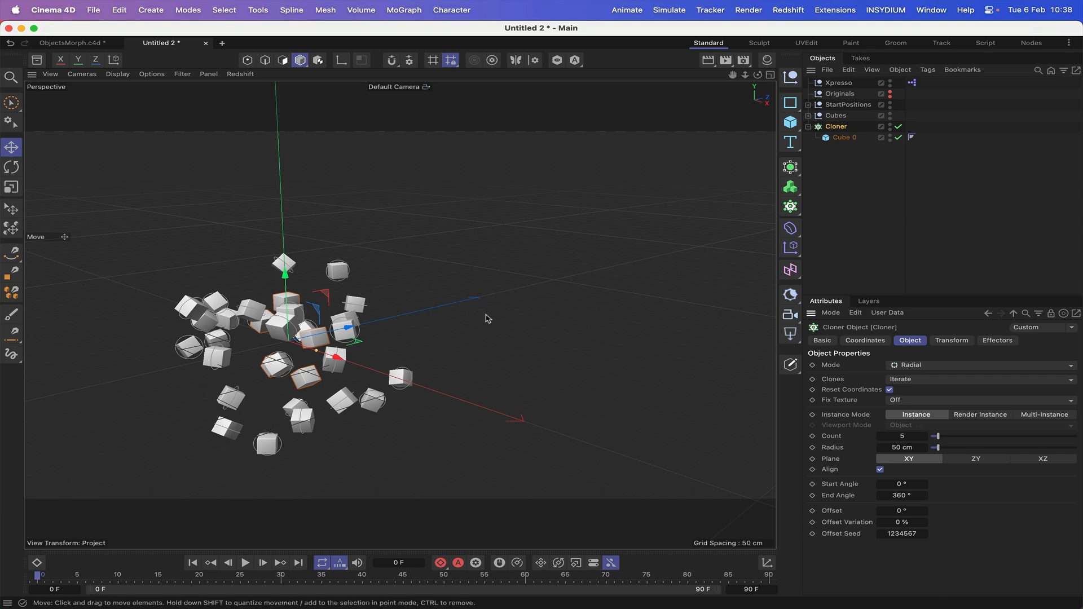
drag(359, 337, 601, 265)
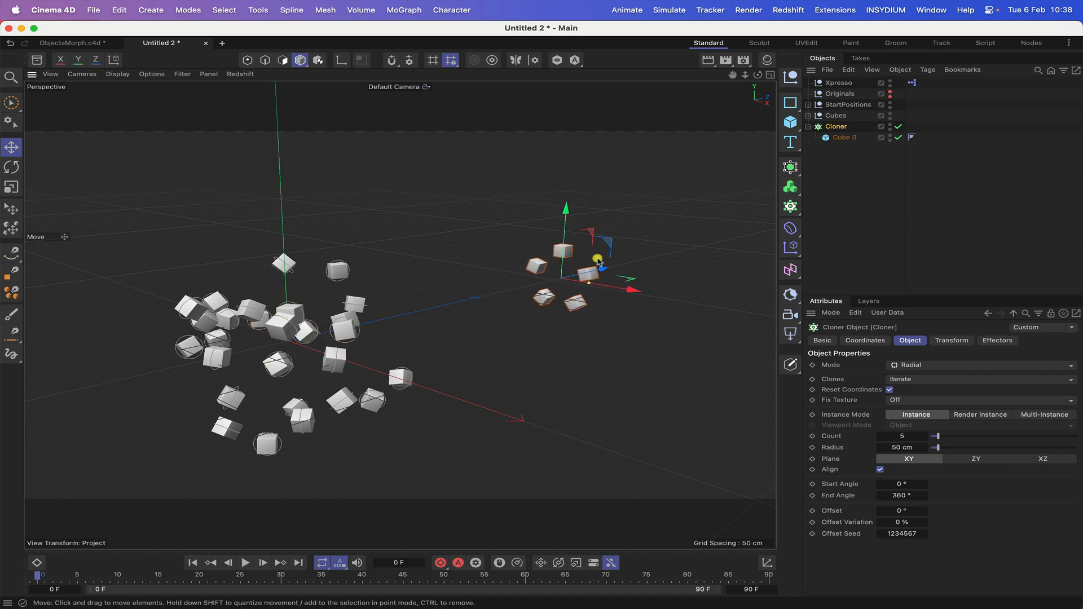
Give the Cloner a count of 27 and a 100 cm radius, and place a copy of it in the Originals group
click(903, 436)
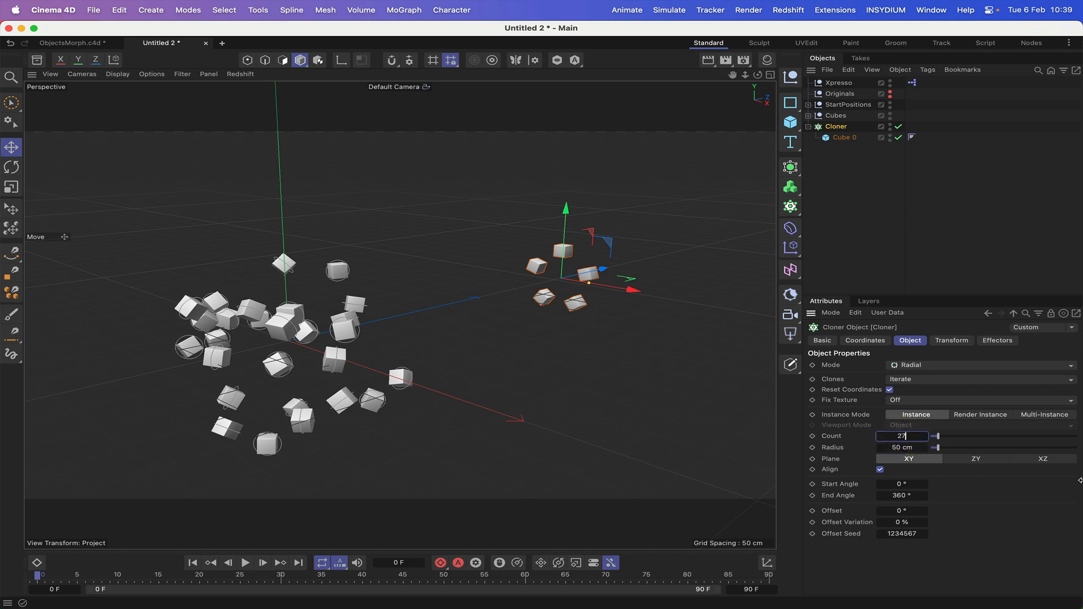
key(Return)
click(897, 447)
text(100)
key(Return)
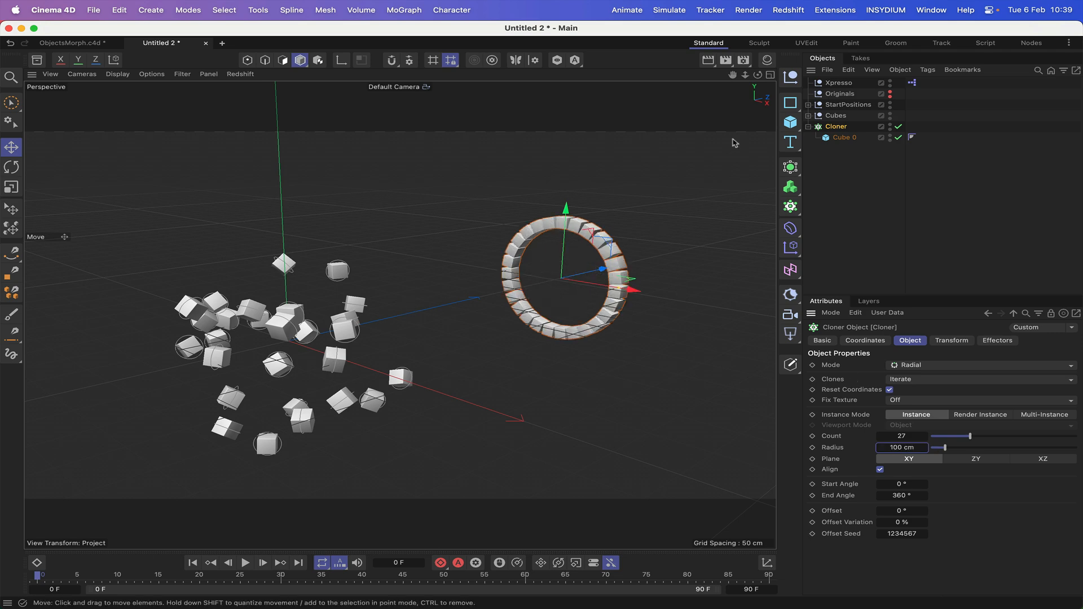
mouse_move(757, 75)
mouse_down()
mouse_move(806, 70)
mouse_move(754, 66)
mouse_move(759, 76)
mouse_up()
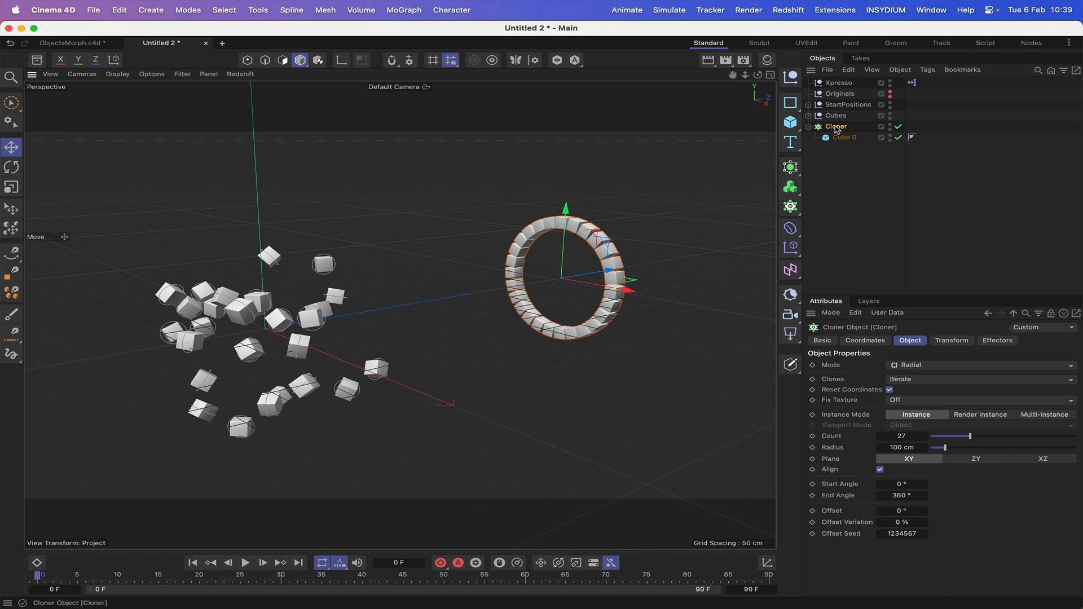
drag(836, 130, 839, 97)
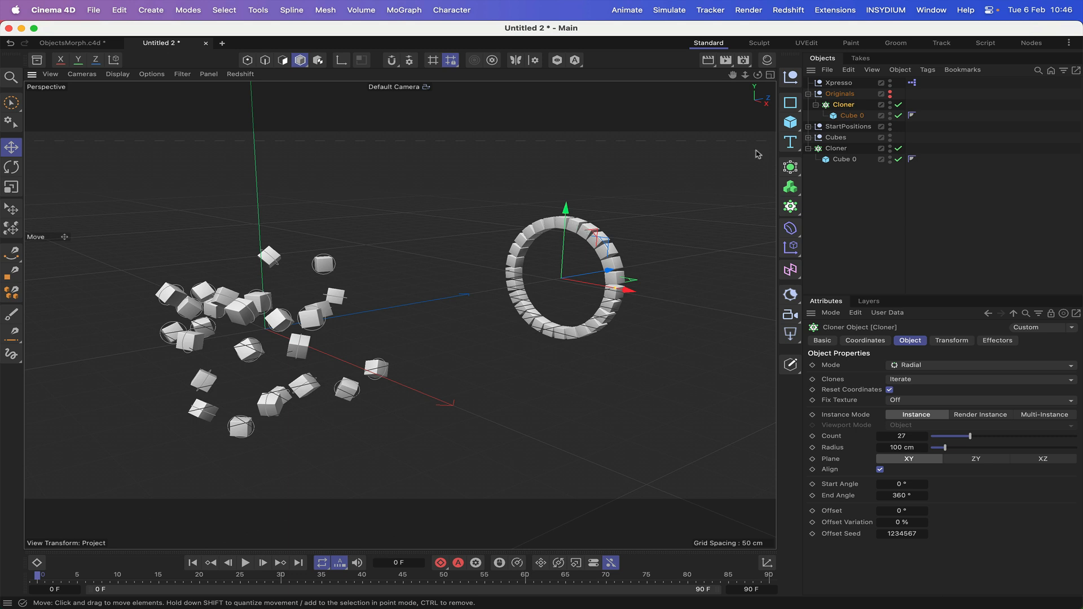
Create a null and duplicate it with 26 copies using Clone Mode Copies
click(790, 77)
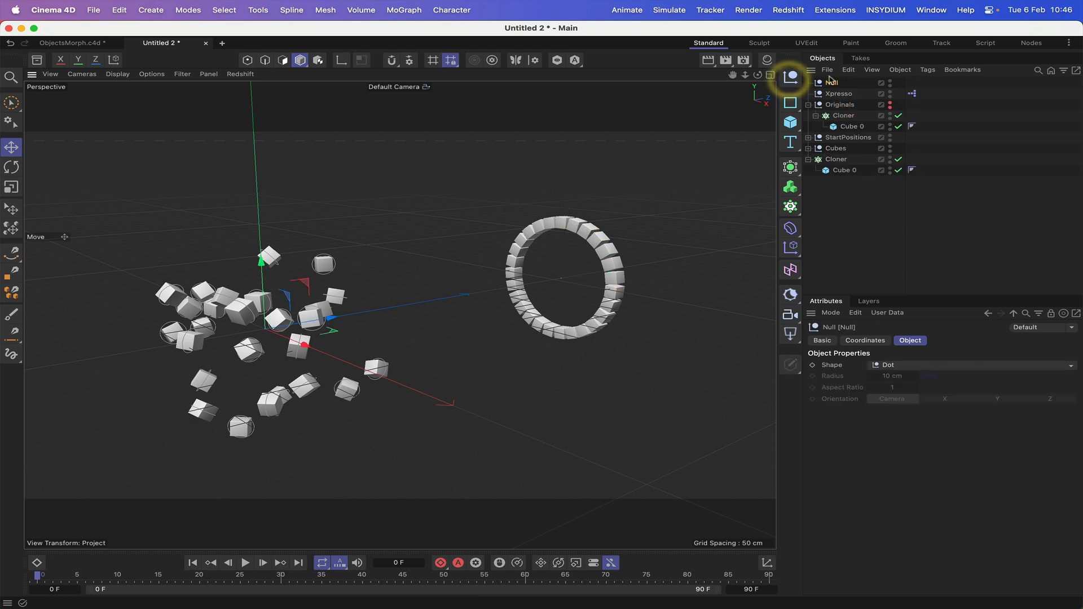
click(258, 11)
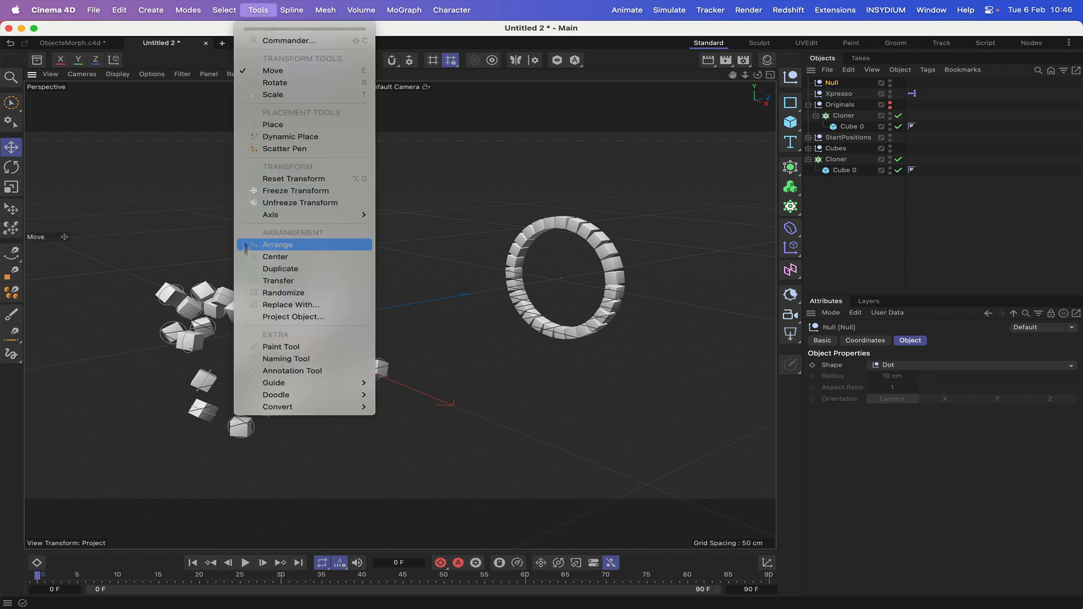
click(280, 269)
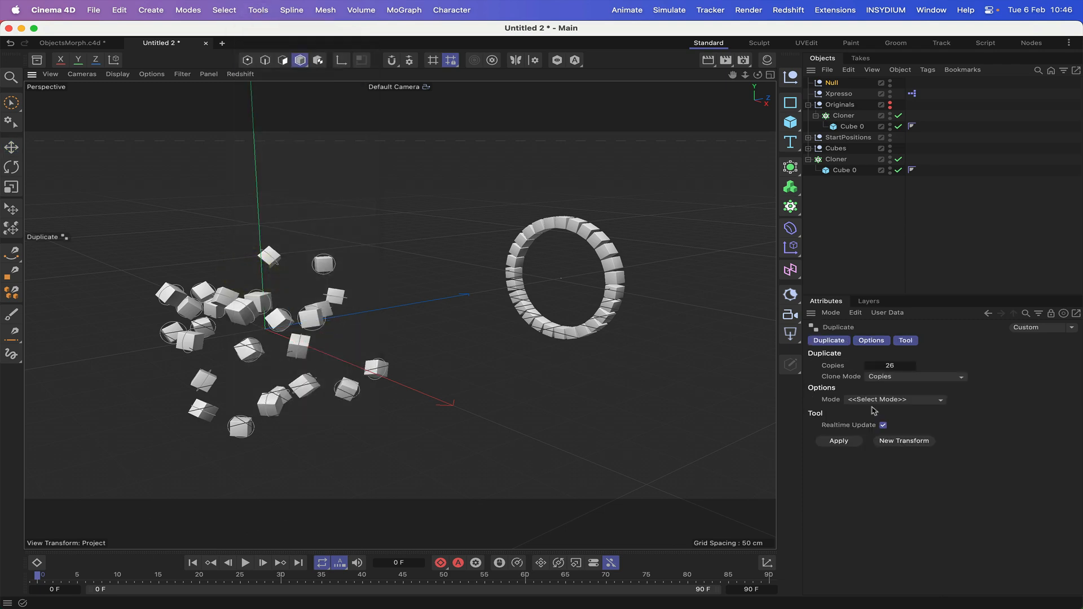
click(839, 441)
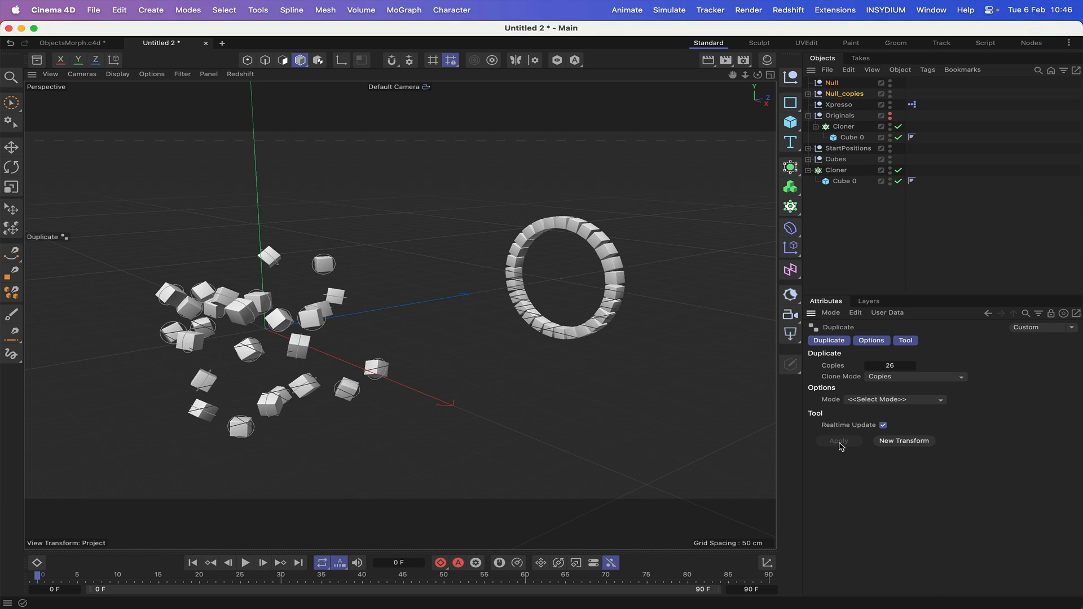
Place the source null as first child of the Null_copies group and rename the group EndPositions
click(855, 85)
drag(828, 84, 834, 93)
double_click(847, 83)
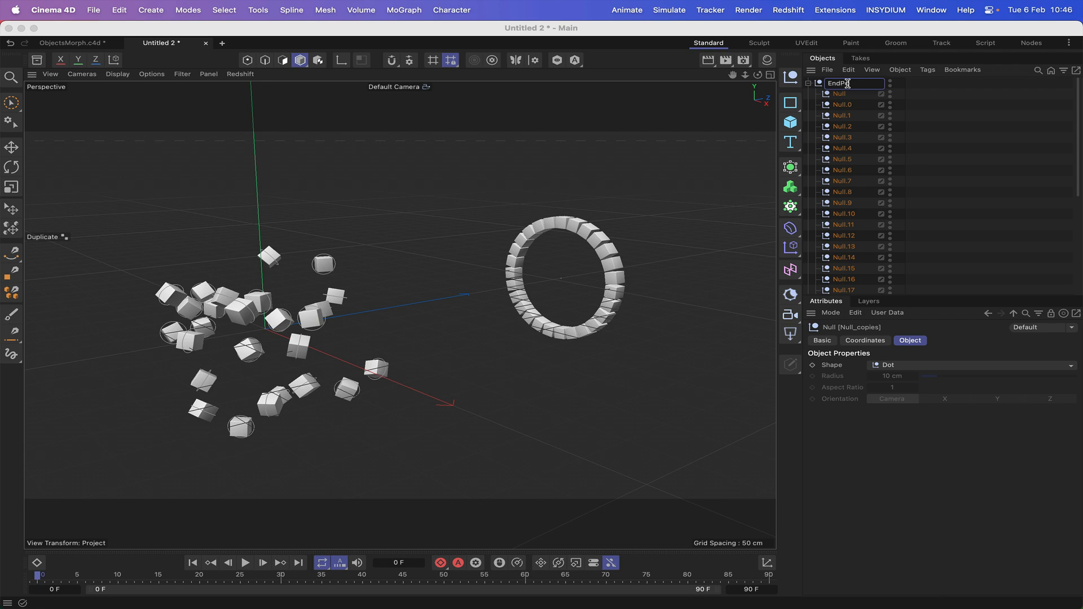
key(Return)
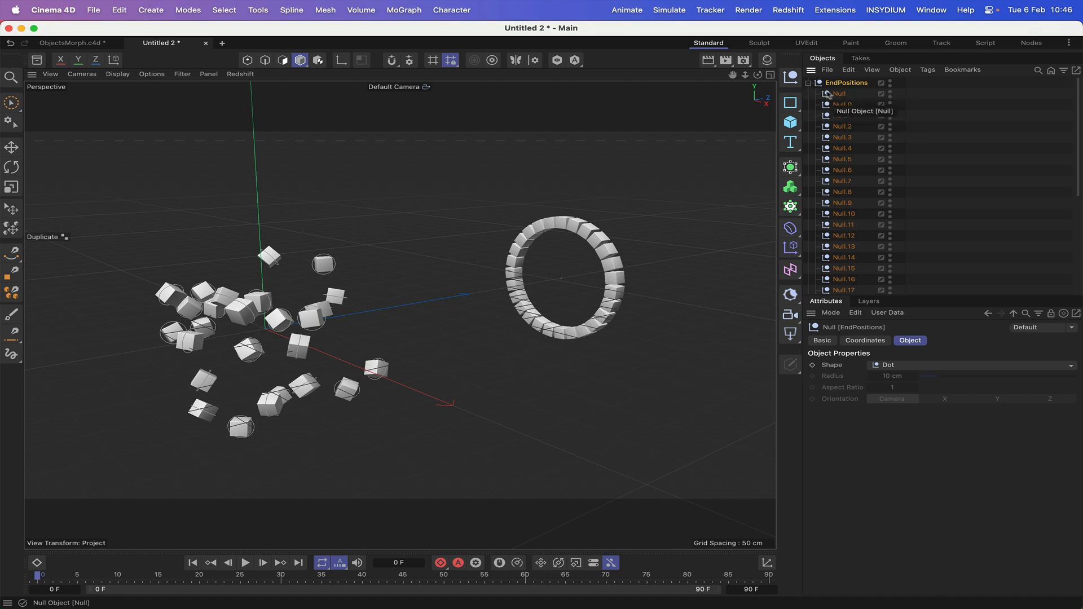
scroll(863, 106, down, 5)
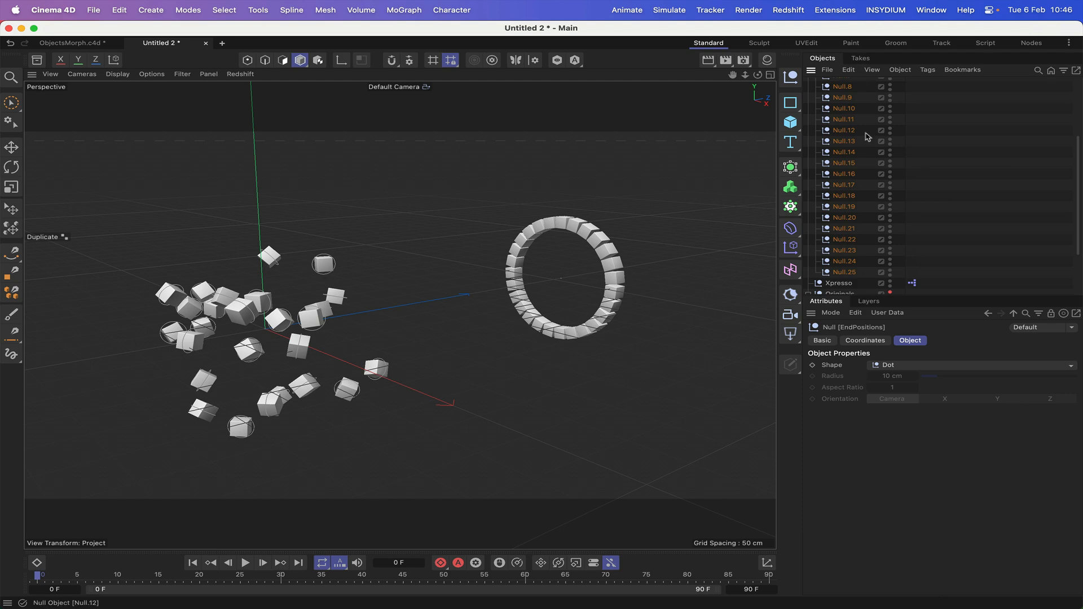
scroll(867, 132, up, 5)
Collapse EndPositions and Originals, and reorder the hierarchy with EndPositions below StartPositions and Originals above Xpresso
click(808, 83)
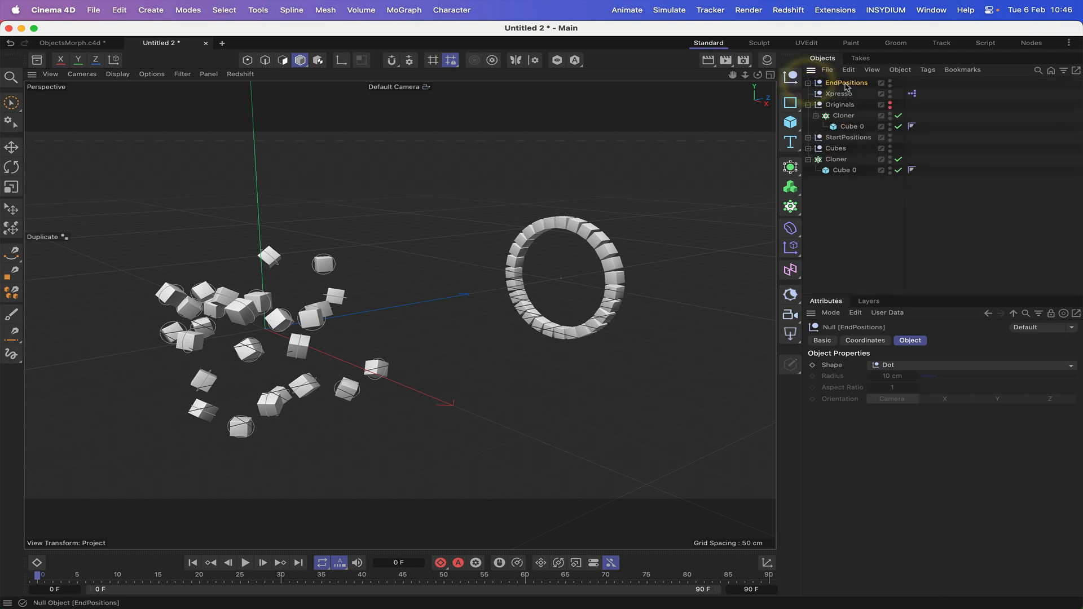
drag(846, 85, 834, 142)
click(808, 93)
drag(844, 84, 843, 99)
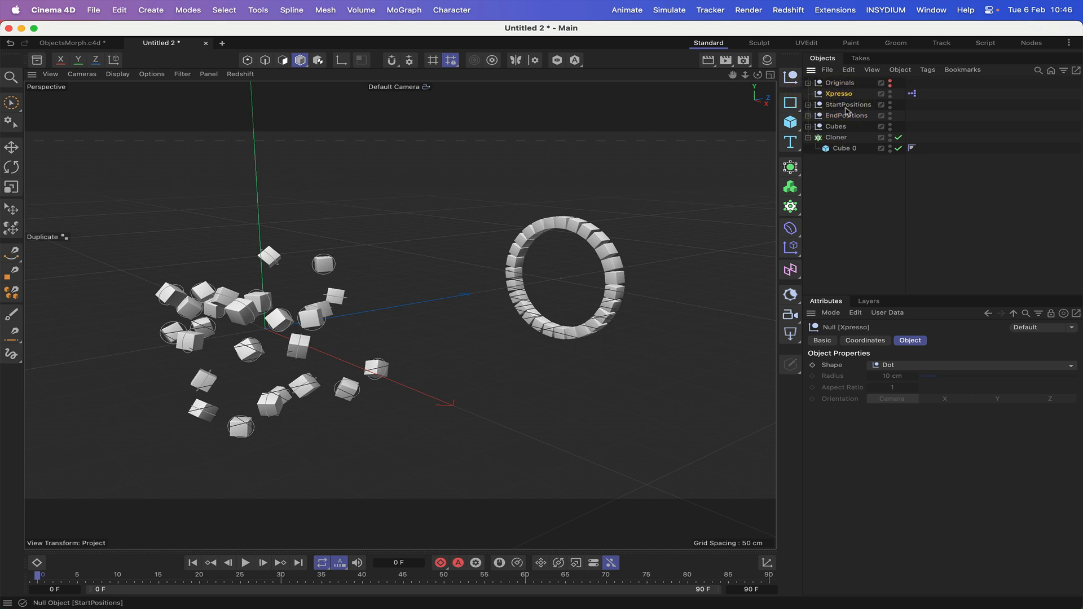
Disable the XPresso tag on the Xpresso null and open its node network
click(912, 93)
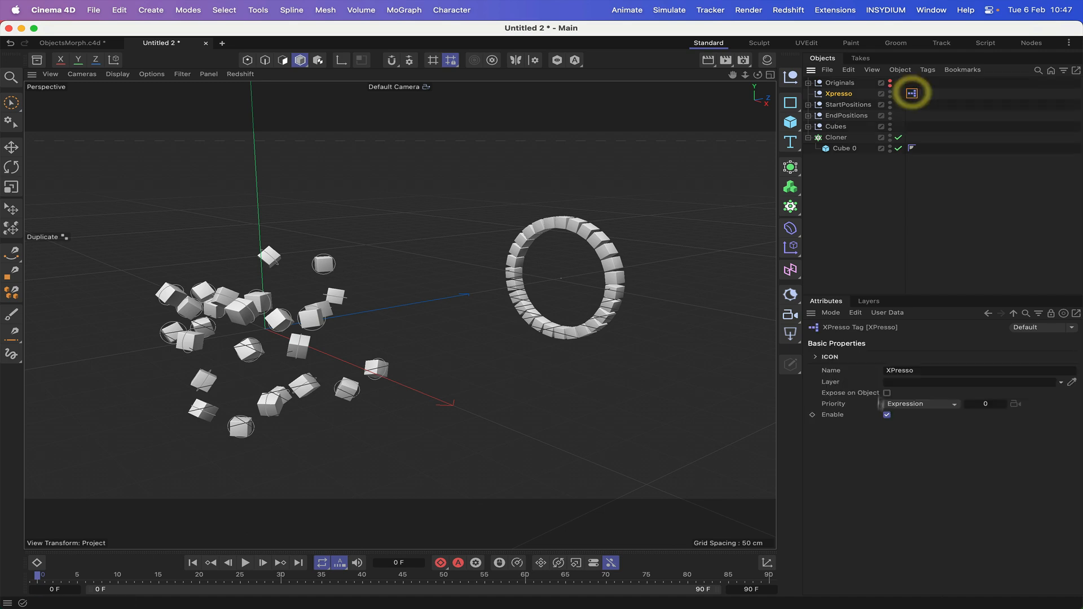
click(887, 416)
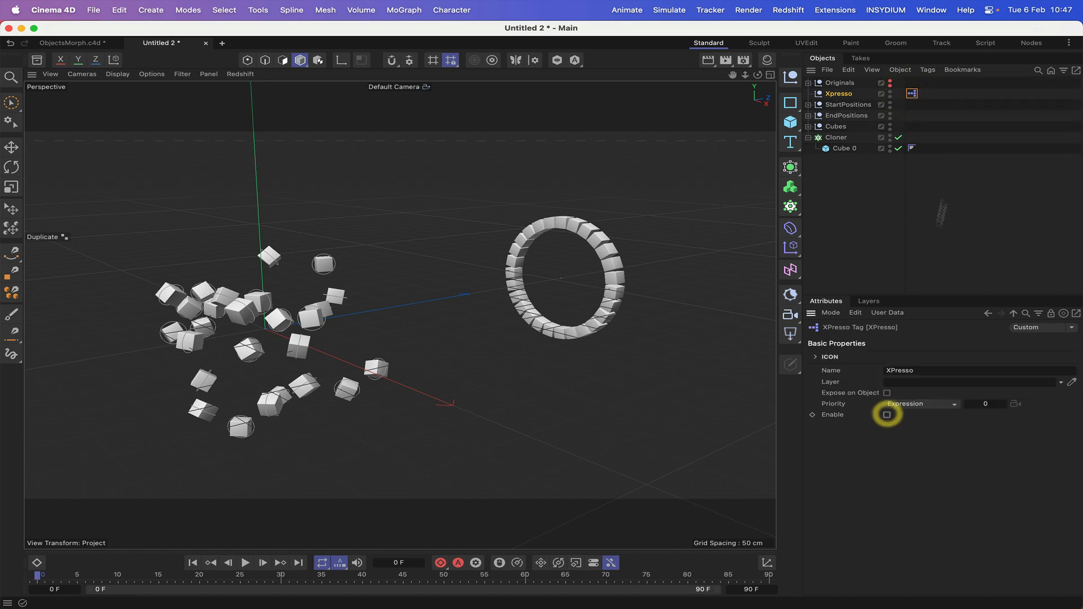
double_click(912, 94)
drag(857, 107, 437, 39)
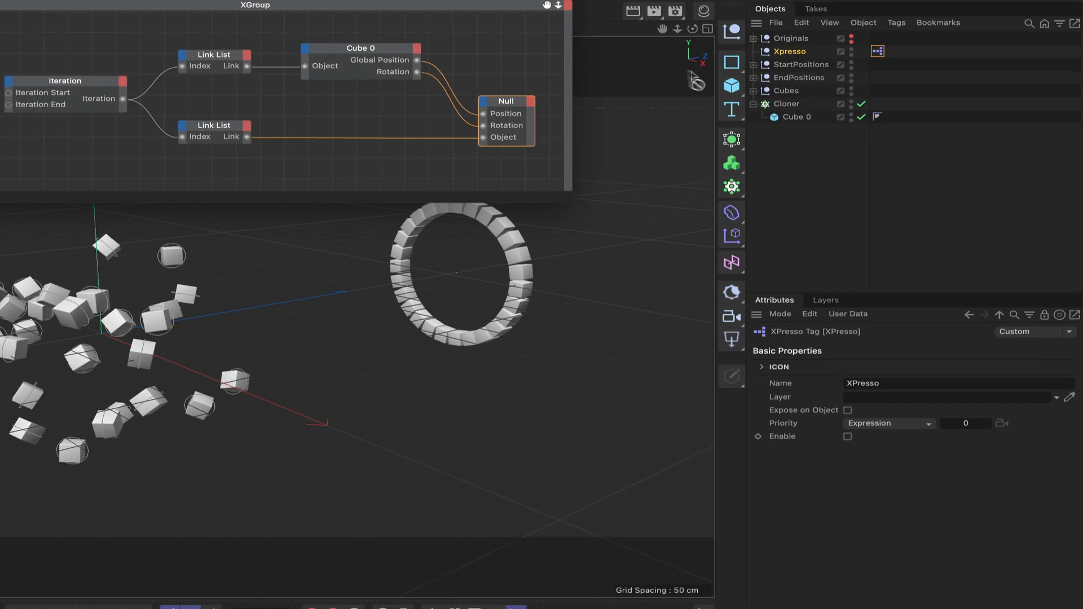
Make the radial Cloner outside Originals editable and show its individual cubes in the hierarchy
click(784, 105)
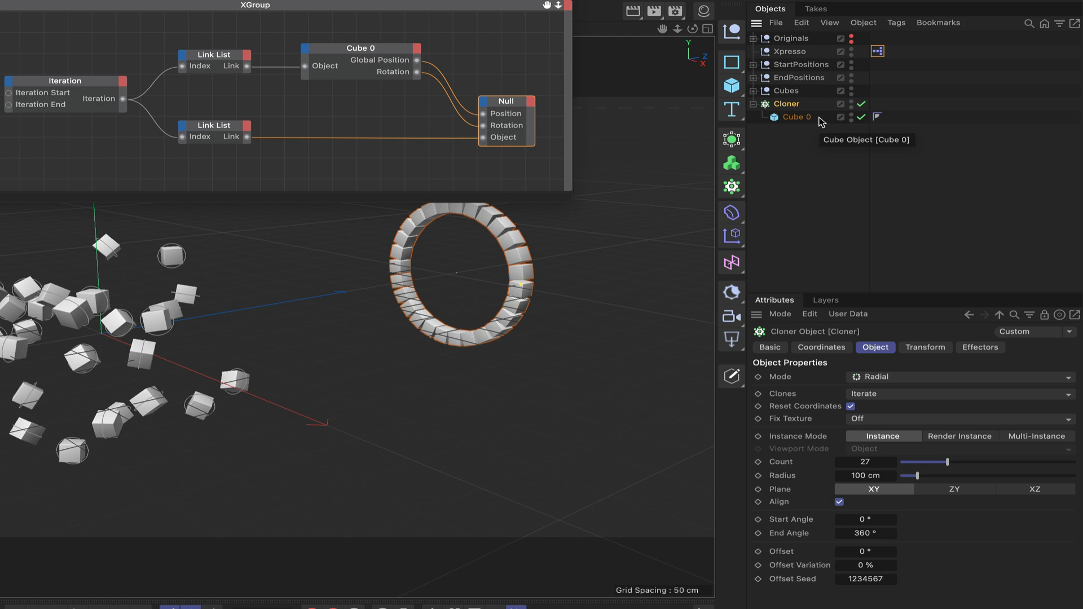
key(c)
click(753, 103)
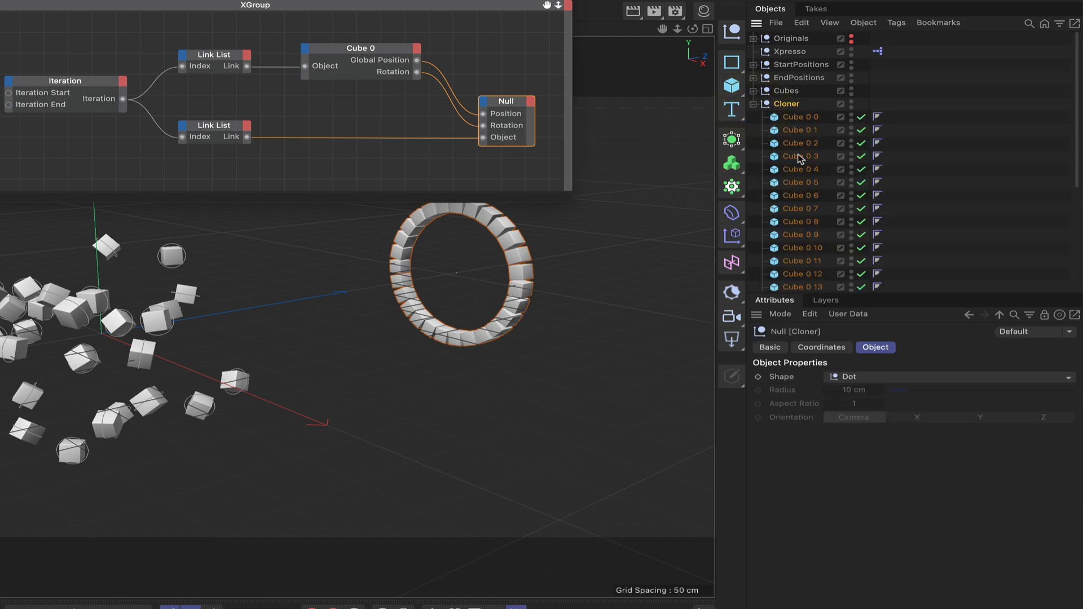
Replace all entries in the Link List feeding the Cube 0 node with the ring cubes Cube 0 0 to Cube 0 26
click(224, 54)
drag(890, 383, 888, 608)
key(Delete)
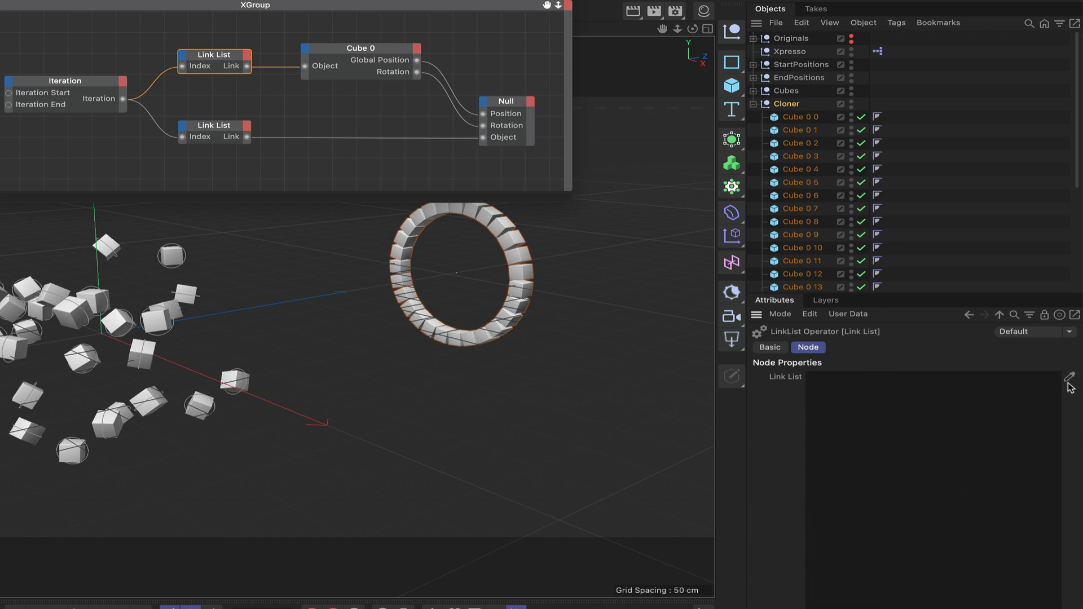
drag(828, 111, 902, 406)
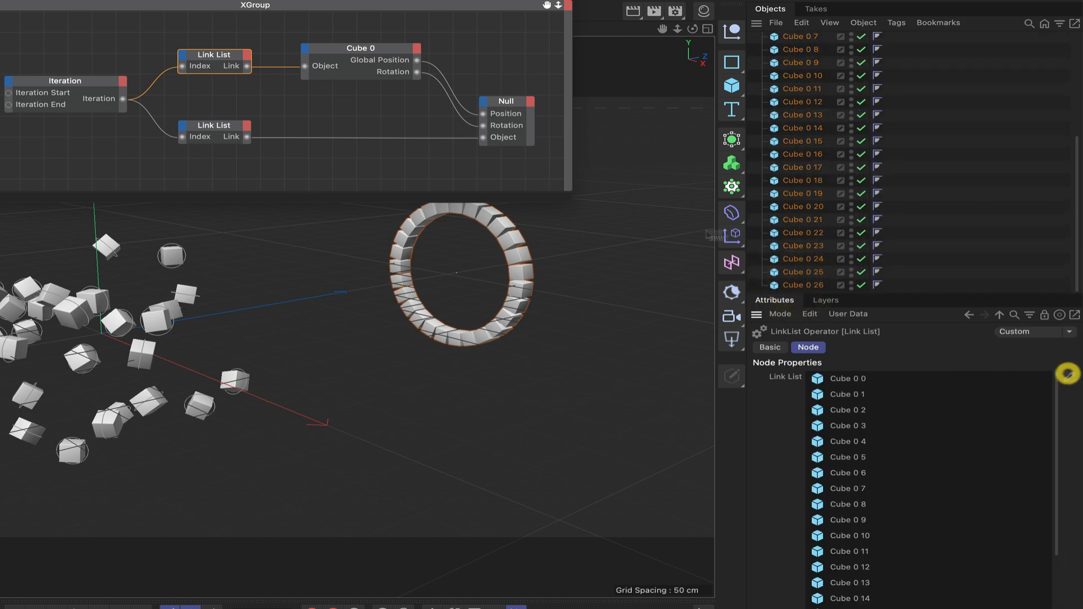
Replace all entries in the Link List feeding the Null node with the nulls under EndPositions
click(225, 132)
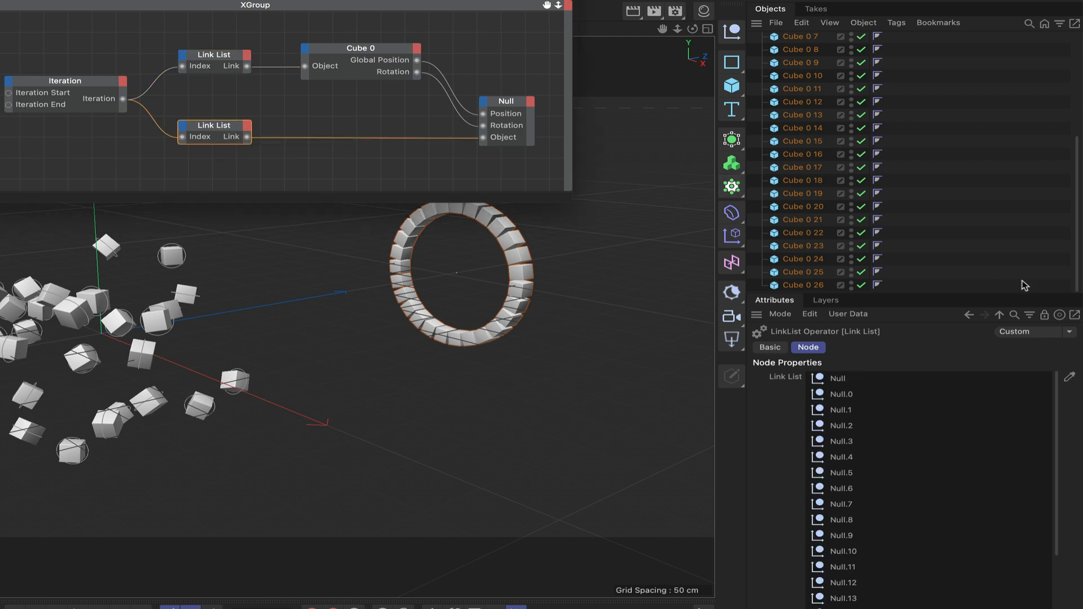
drag(906, 387, 902, 608)
key(Delete)
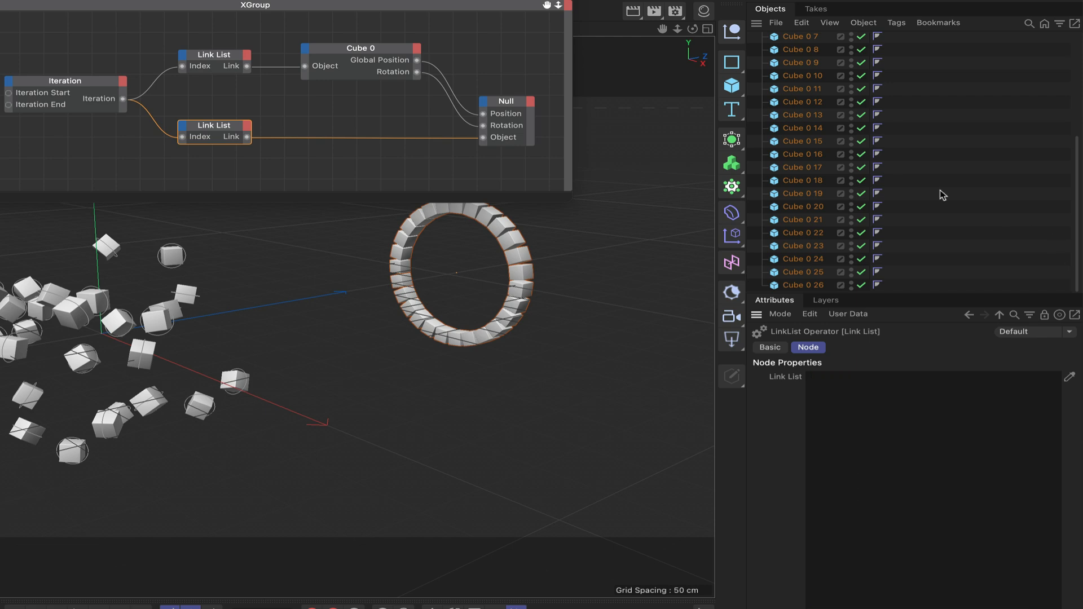
scroll(942, 195, up, 5)
click(753, 104)
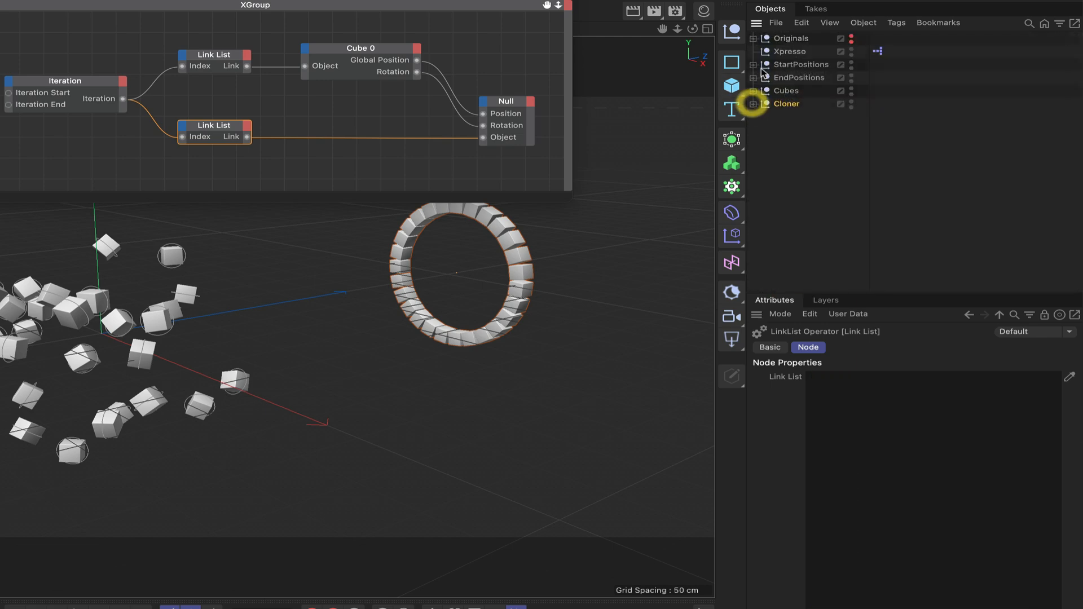
click(753, 77)
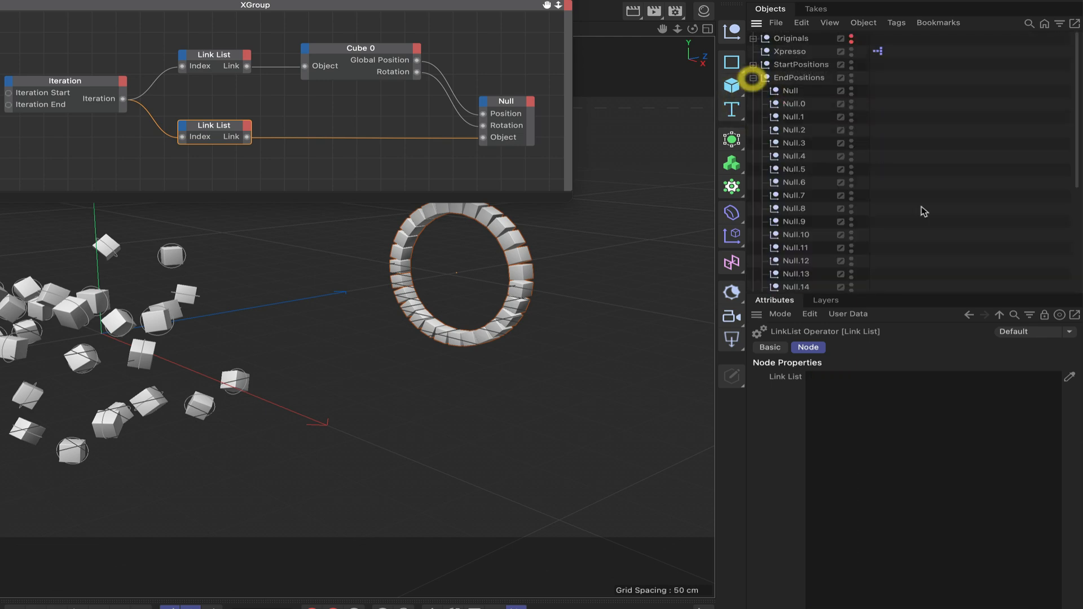
click(1069, 377)
drag(821, 87, 778, 261)
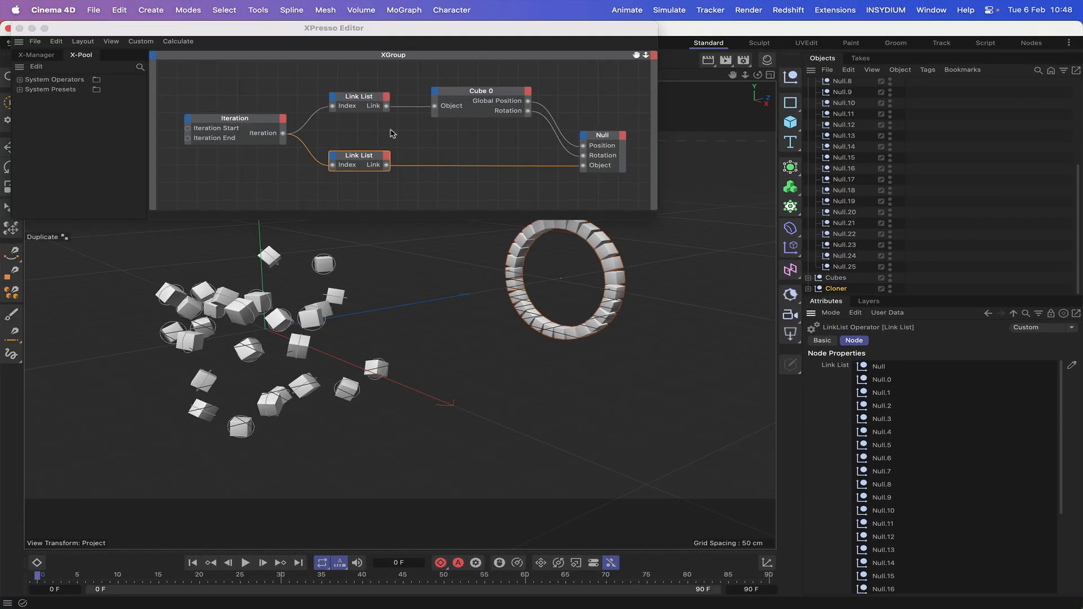
Display all EndPositions nulls as circles with a 15 cm radius and Z orientation
drag(645, 26, 597, 25)
scroll(863, 97, up, 3)
scroll(863, 97, up, 3)
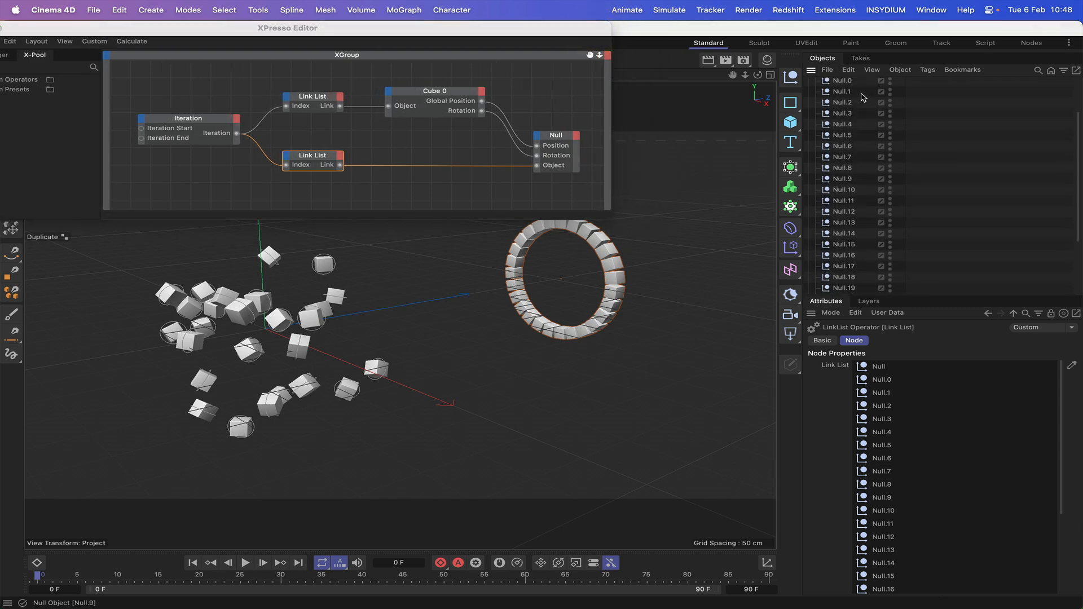
drag(860, 97, 833, 265)
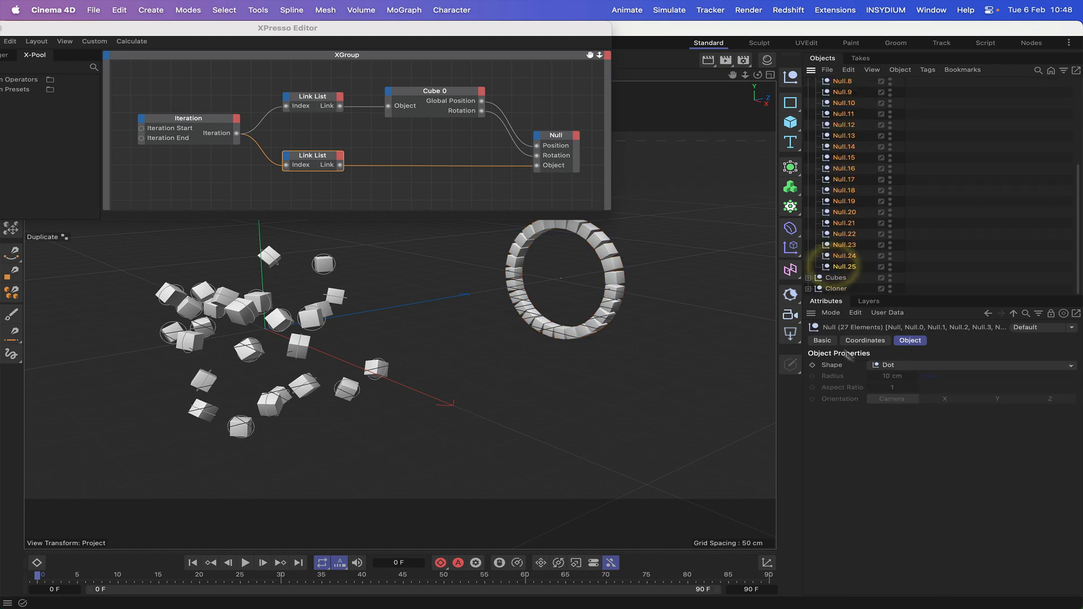
click(908, 365)
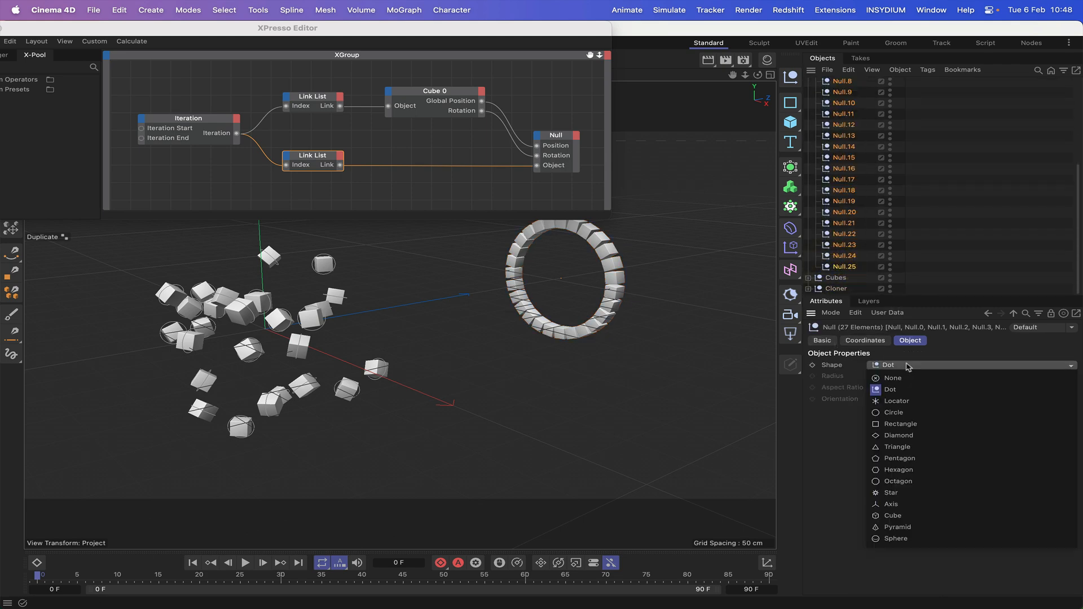
click(899, 416)
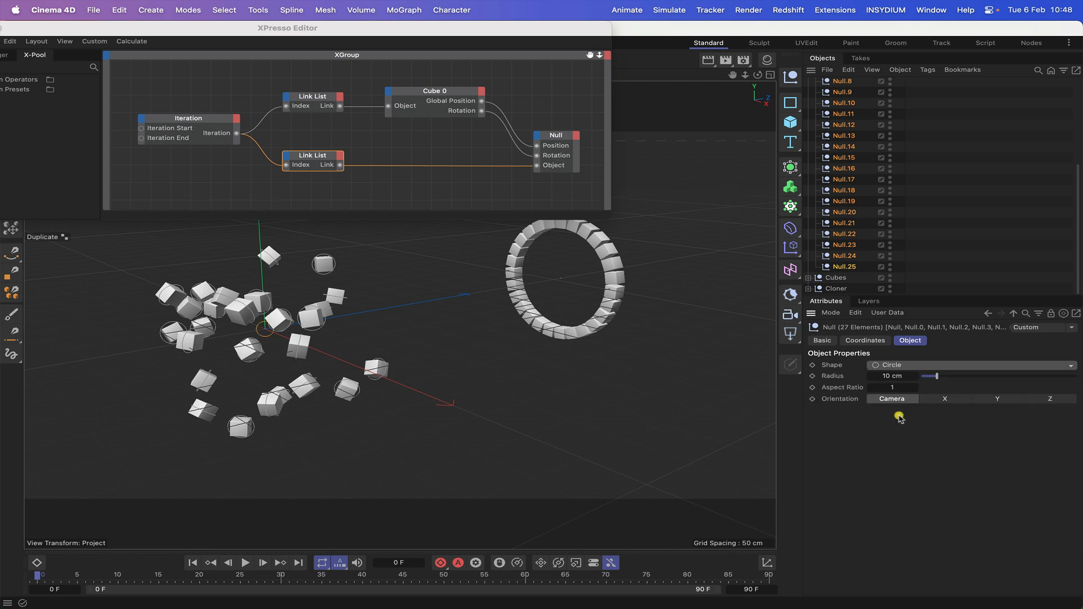
click(887, 375)
text(15)
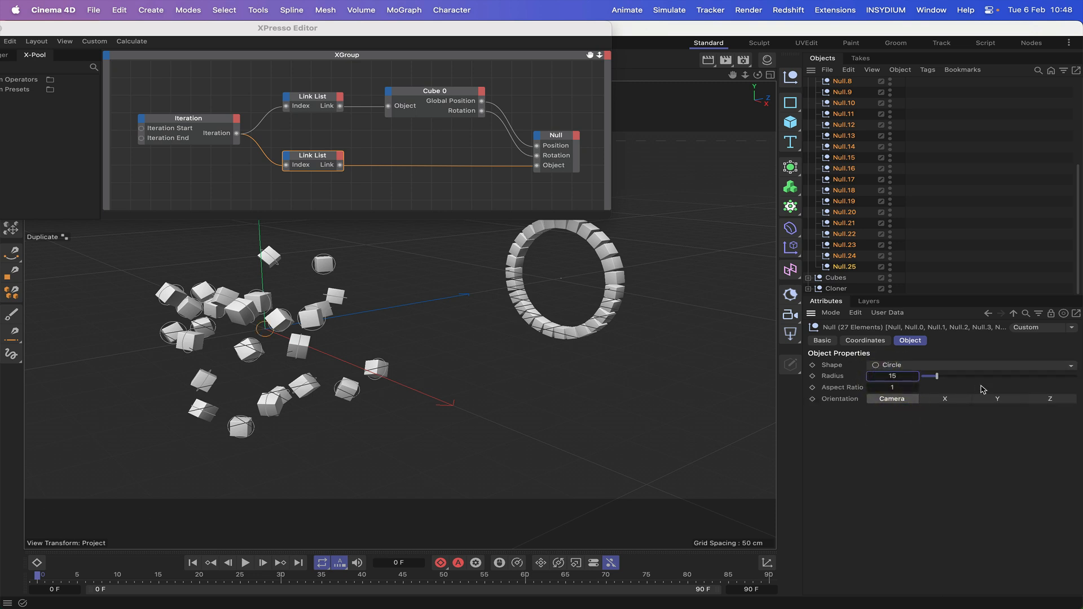
click(1052, 399)
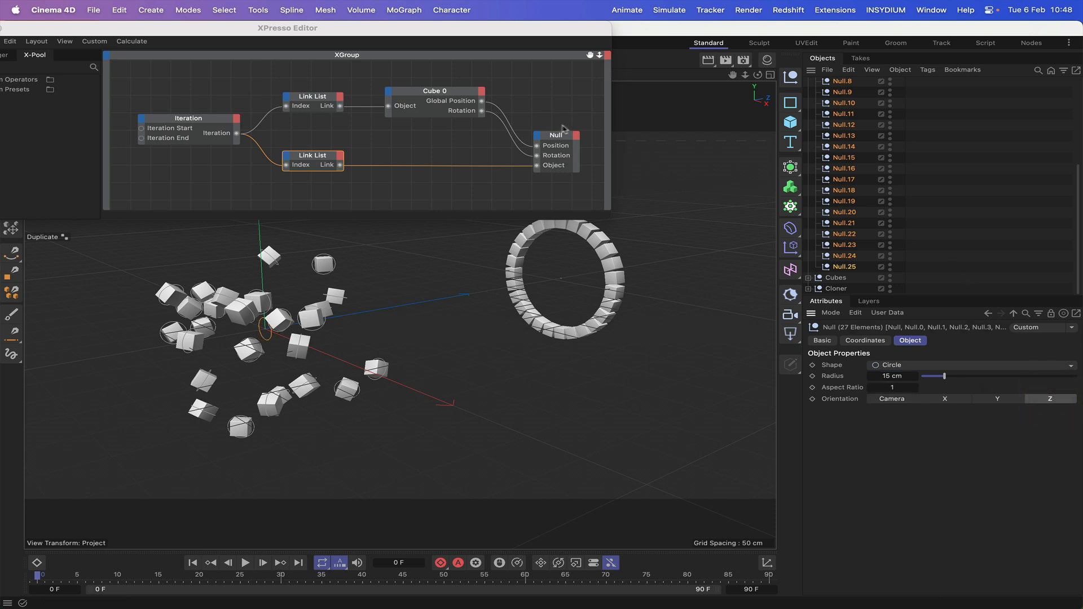
Enable the XPresso tag on the Xpresso null to transfer the ring cubes' transforms to the EndPositions nulls
scroll(850, 131, up, 5)
click(912, 95)
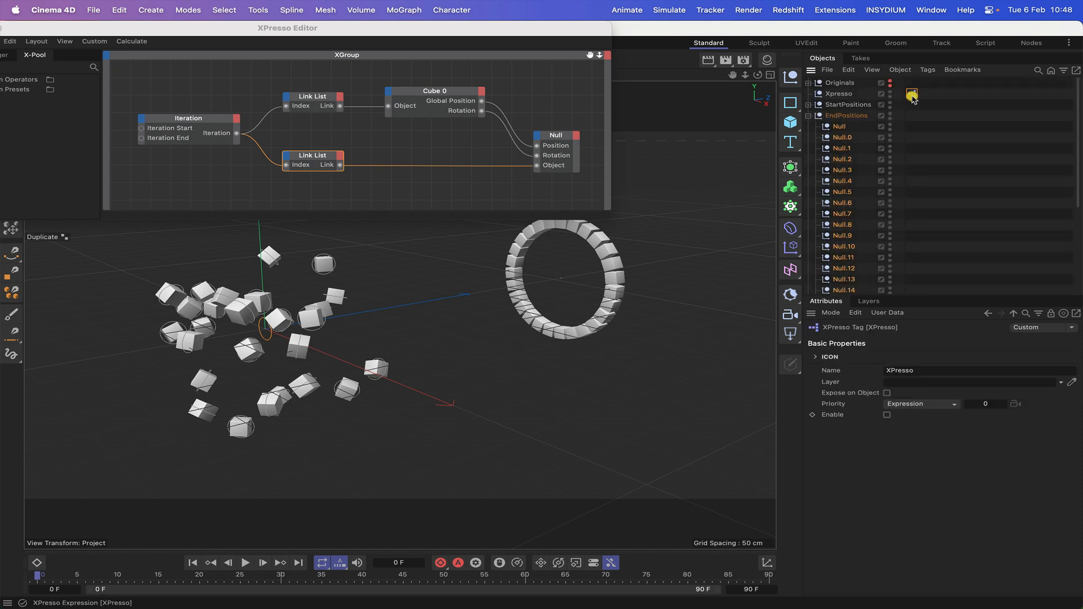
click(886, 415)
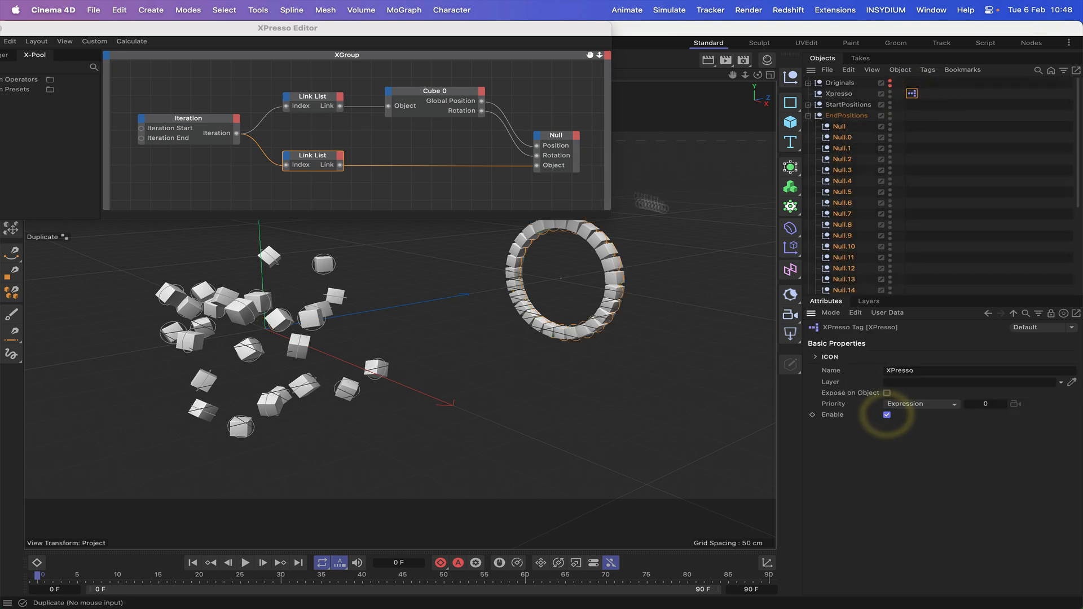
drag(564, 28, 406, 16)
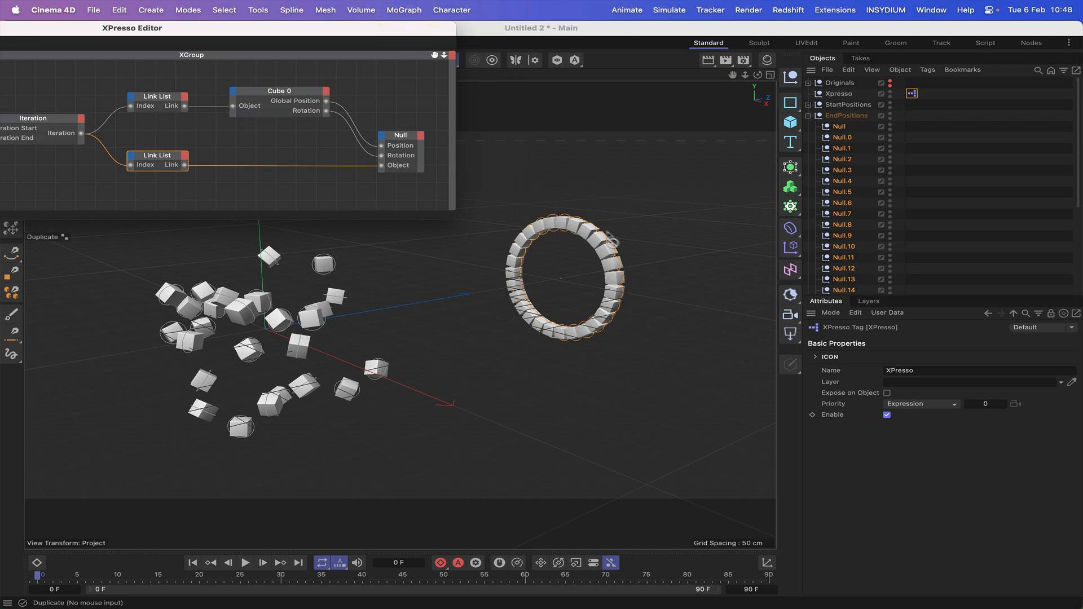
Collapse EndPositions and disable the XPresso tag
click(809, 116)
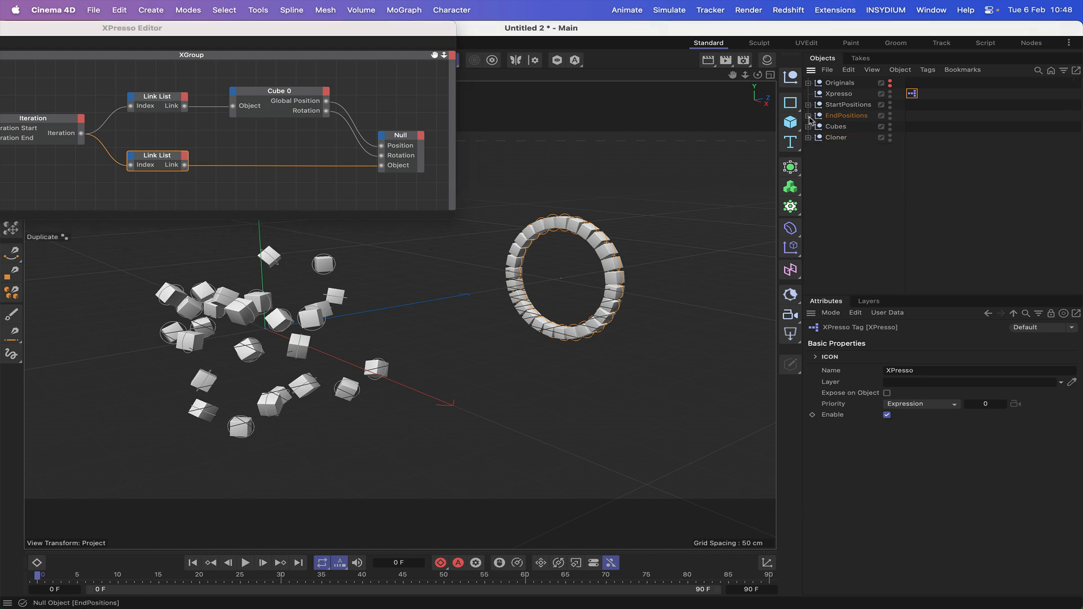
click(886, 415)
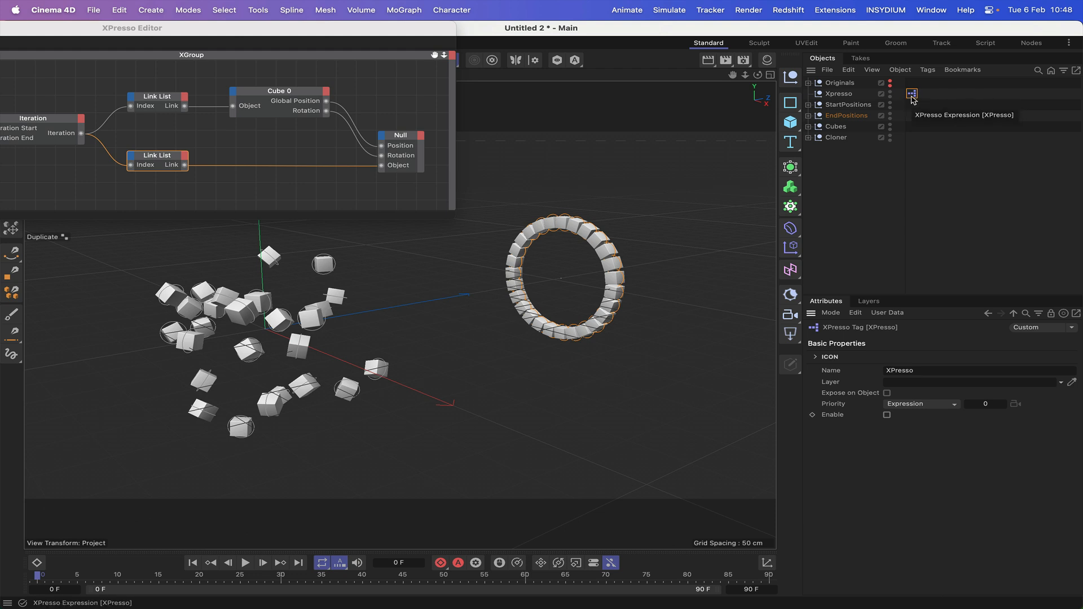
drag(389, 28, 404, 28)
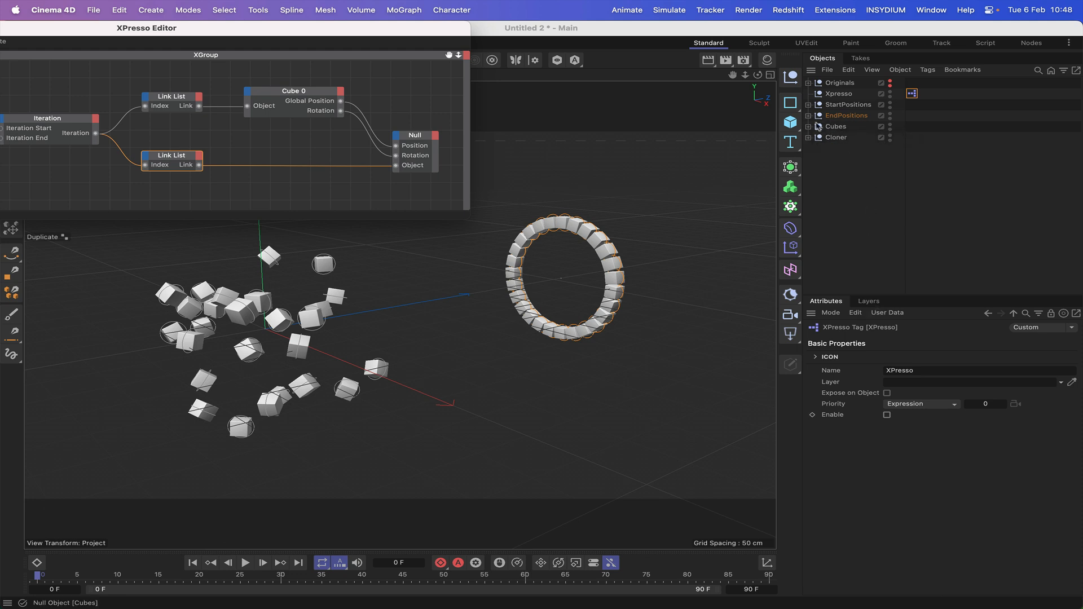
Set the Display Color of all EndPositions nulls to Automatic with yellow, RGB 255, 255, 0
click(809, 116)
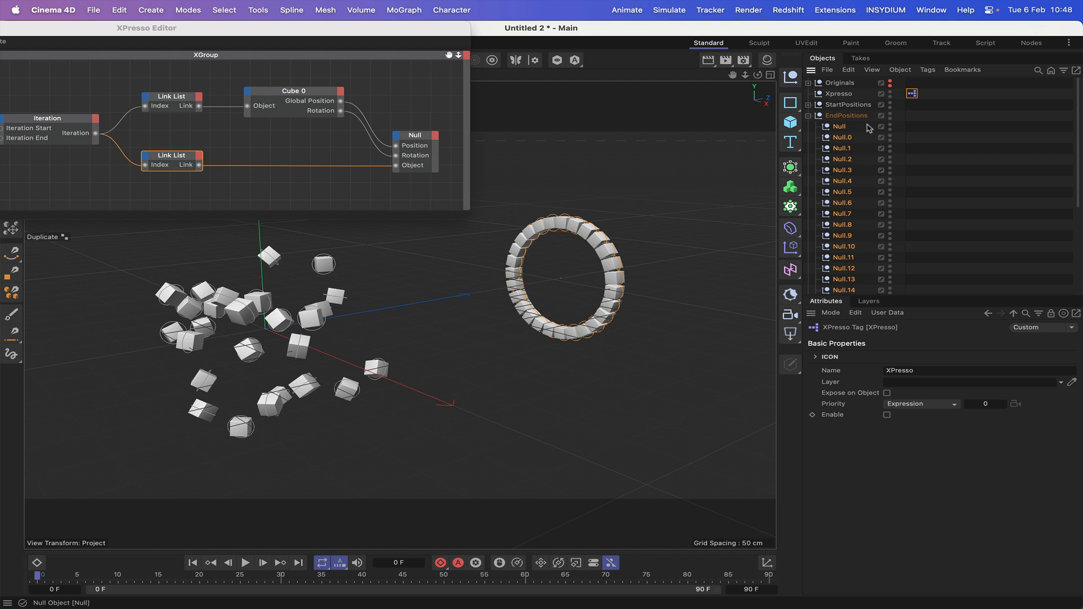
drag(865, 127, 834, 266)
click(822, 340)
click(919, 429)
click(917, 464)
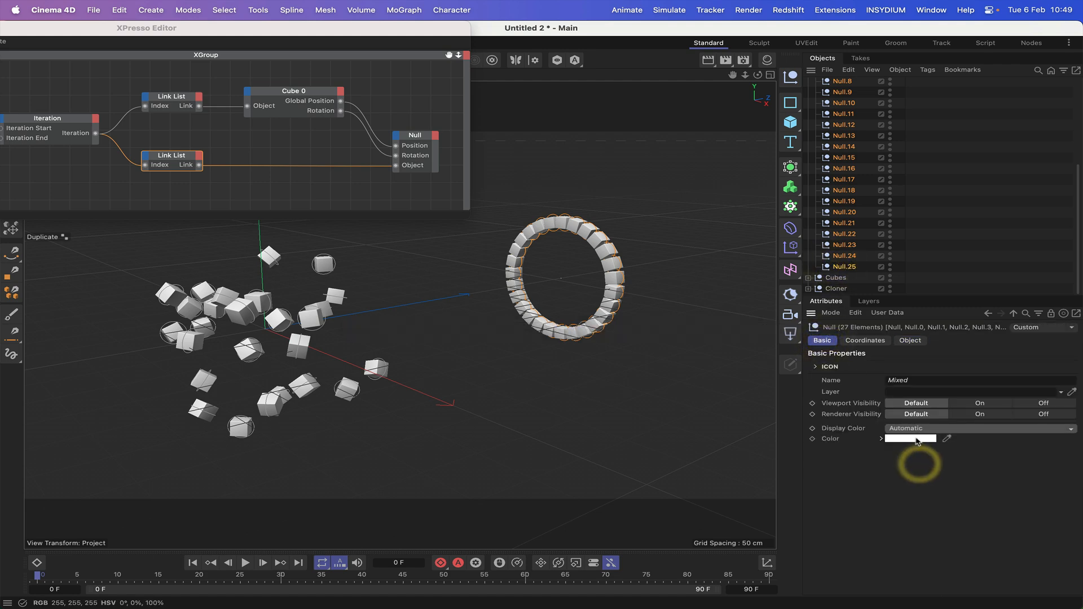
click(915, 438)
drag(958, 520, 890, 520)
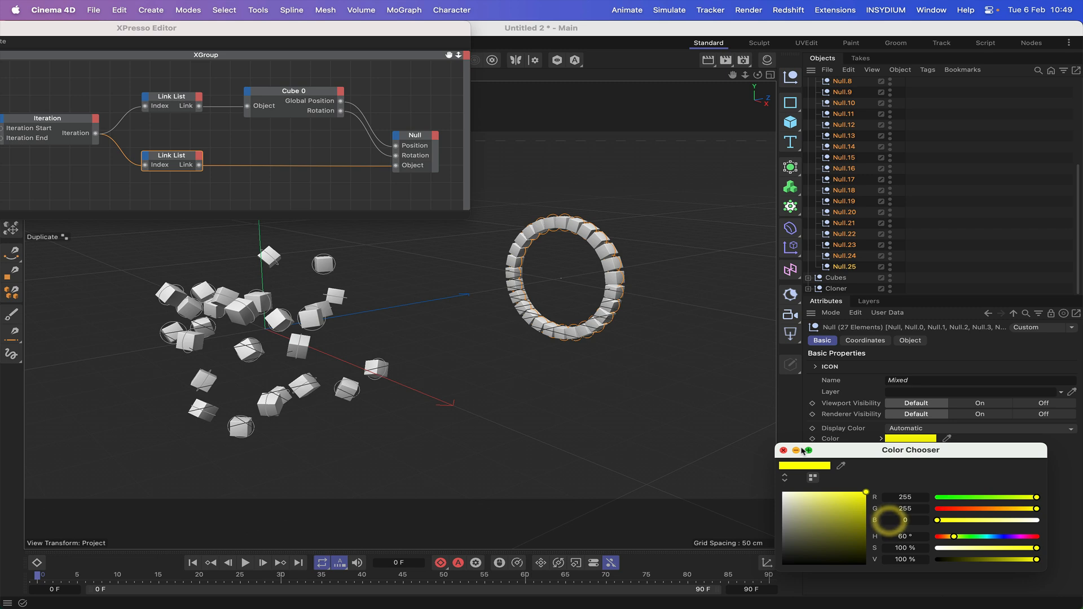
click(783, 451)
Collapse EndPositions and set the Display Color of all StartPositions nulls to Automatic with pure green
scroll(850, 237, up, 5)
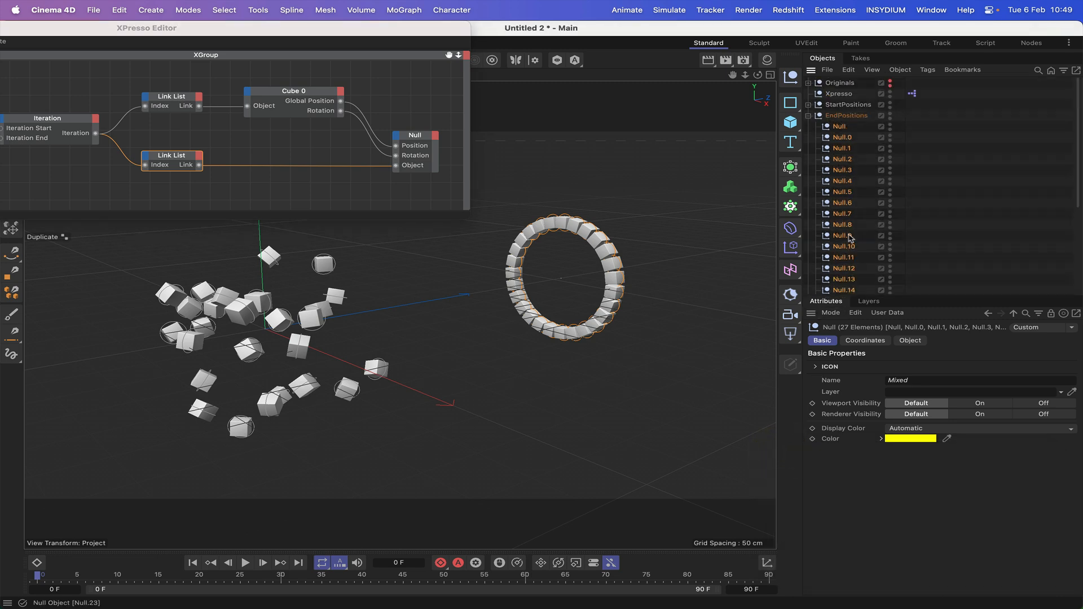
click(808, 116)
click(808, 105)
drag(854, 115, 835, 253)
click(910, 438)
click(914, 462)
click(908, 439)
drag(945, 519, 907, 496)
click(783, 450)
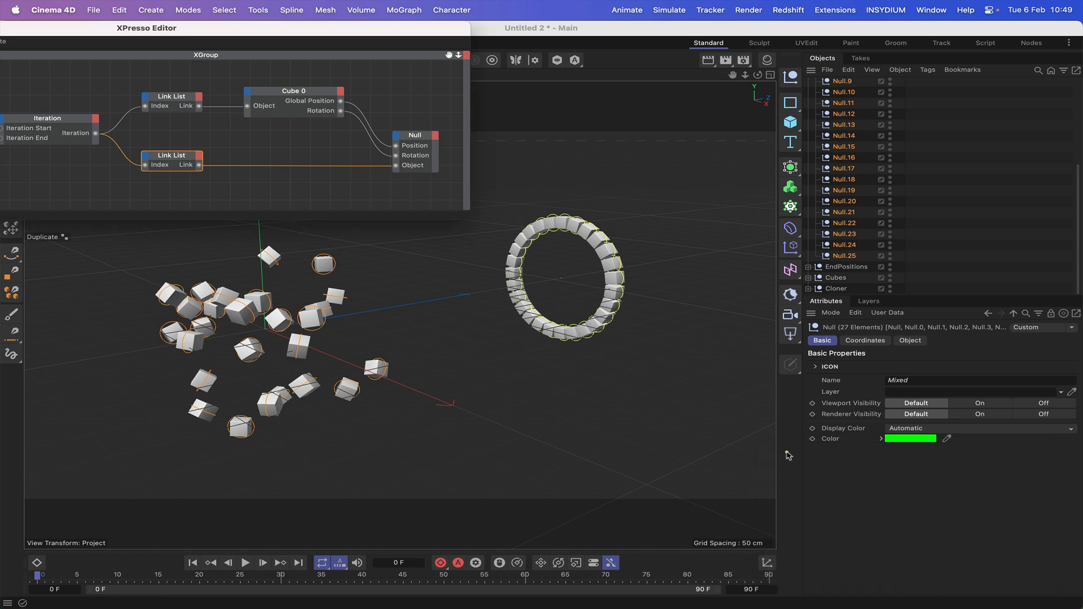
Collapse StartPositions and delete the Cloner null containing the ring cubes
click(865, 238)
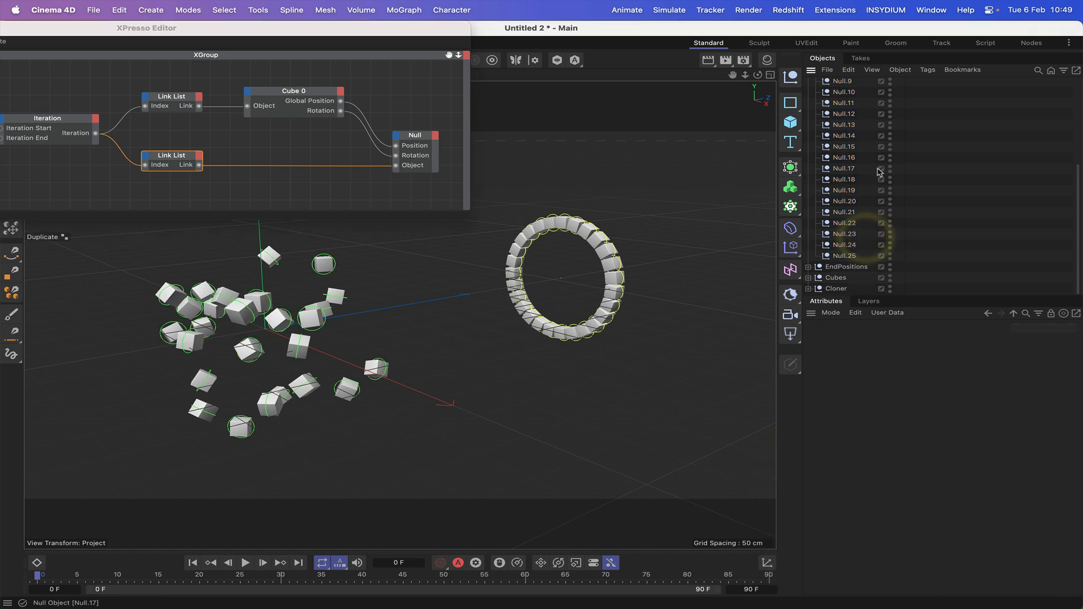
scroll(866, 150, up, 5)
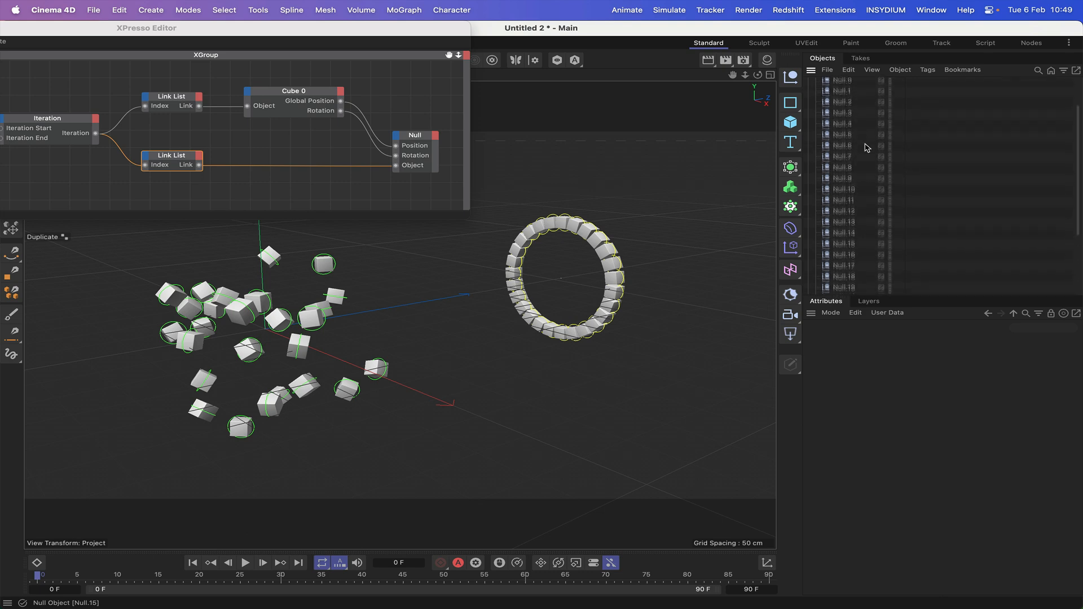
click(809, 104)
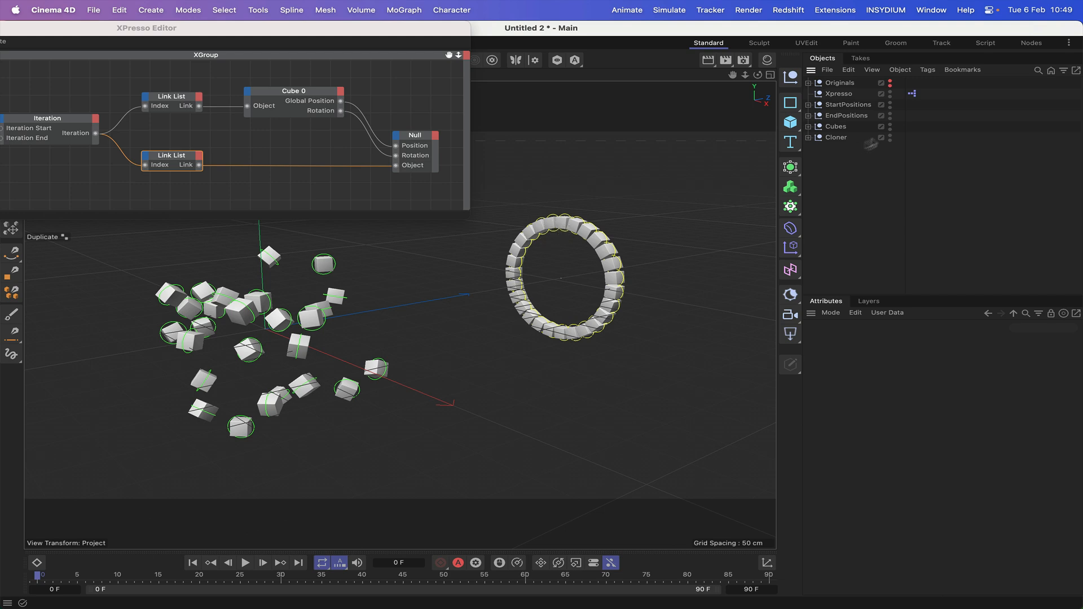
click(837, 138)
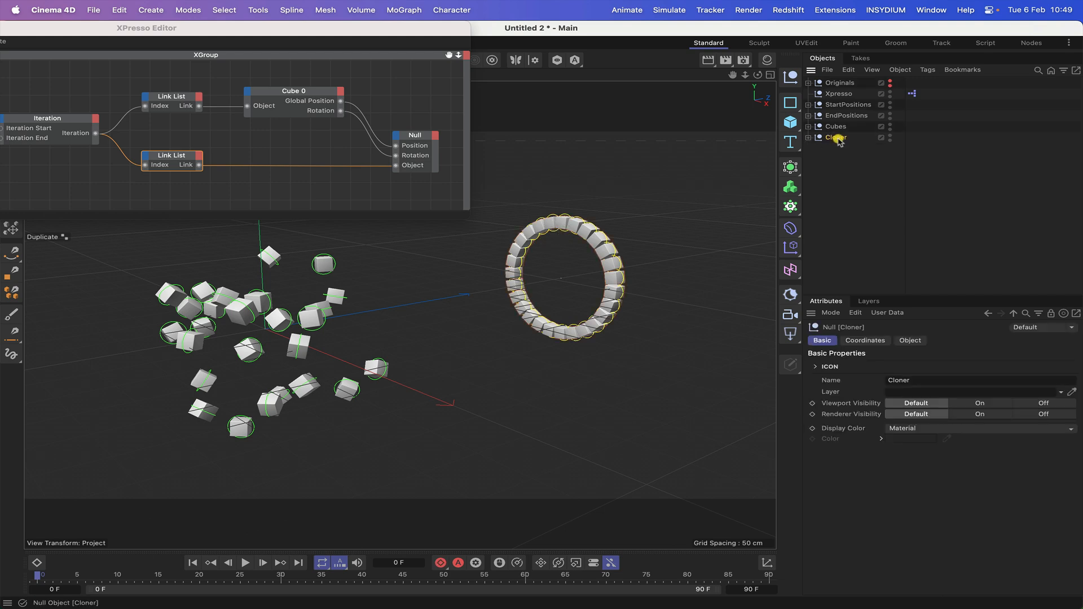
key(Delete)
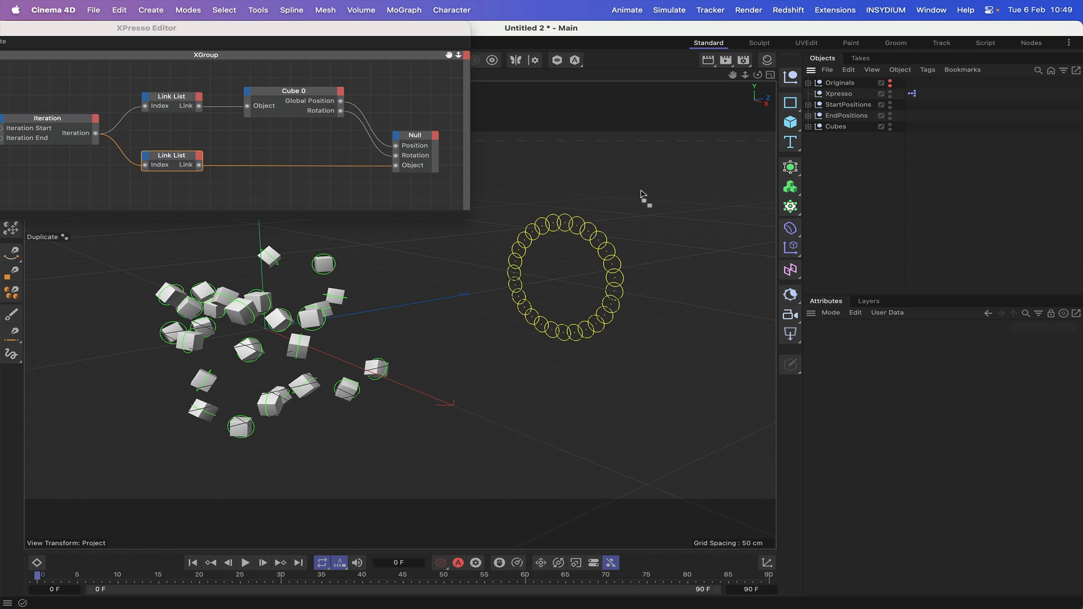
Close the current node network and add a second XPresso tag to the Xpresso null
drag(364, 31, 741, 7)
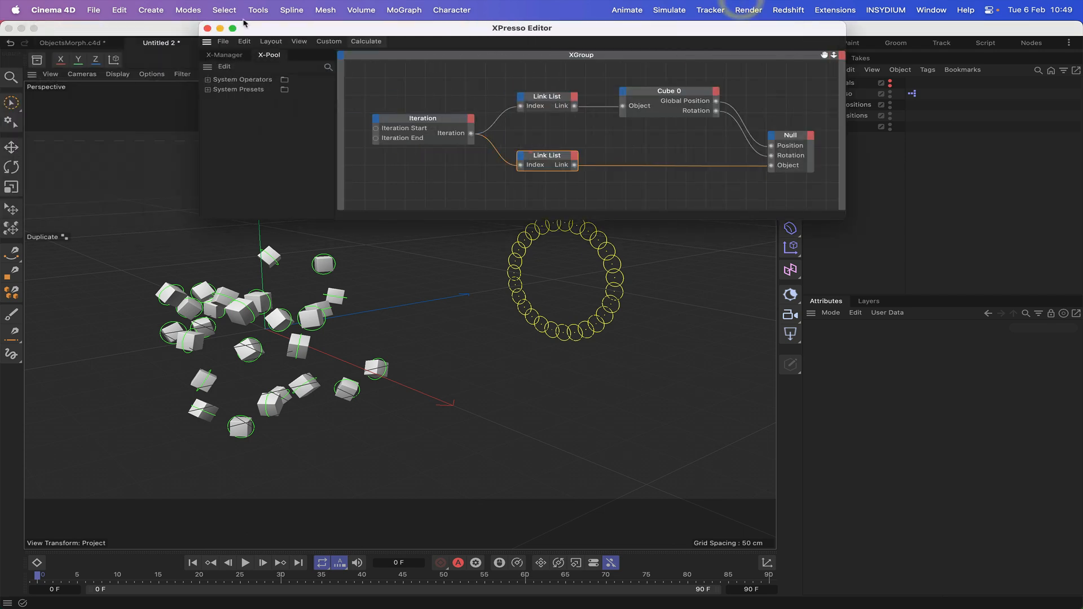
click(206, 28)
click(839, 94)
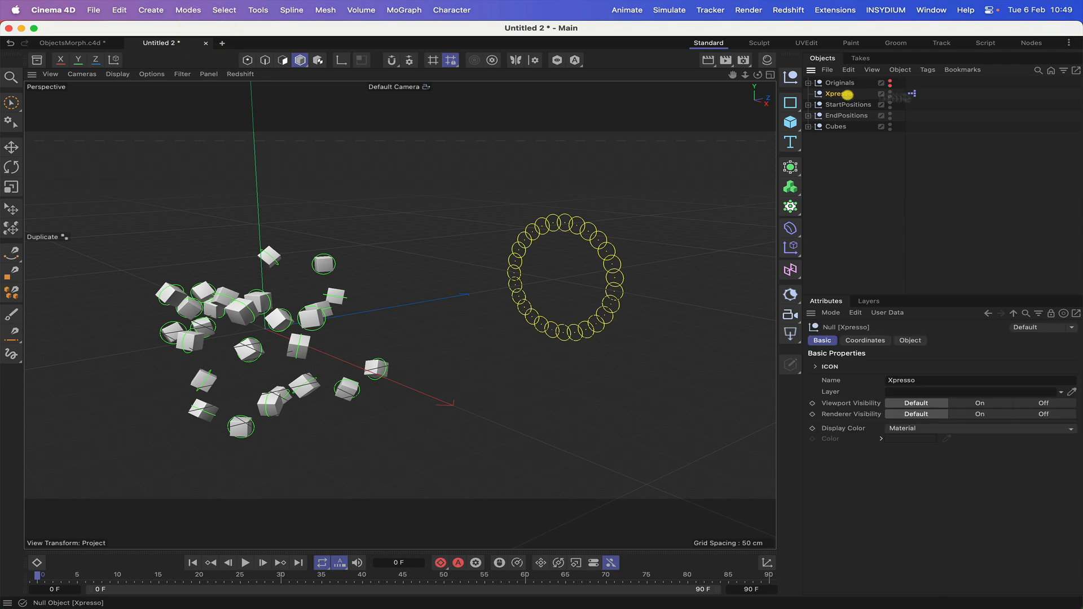
click(927, 70)
mouse_move(958, 198)
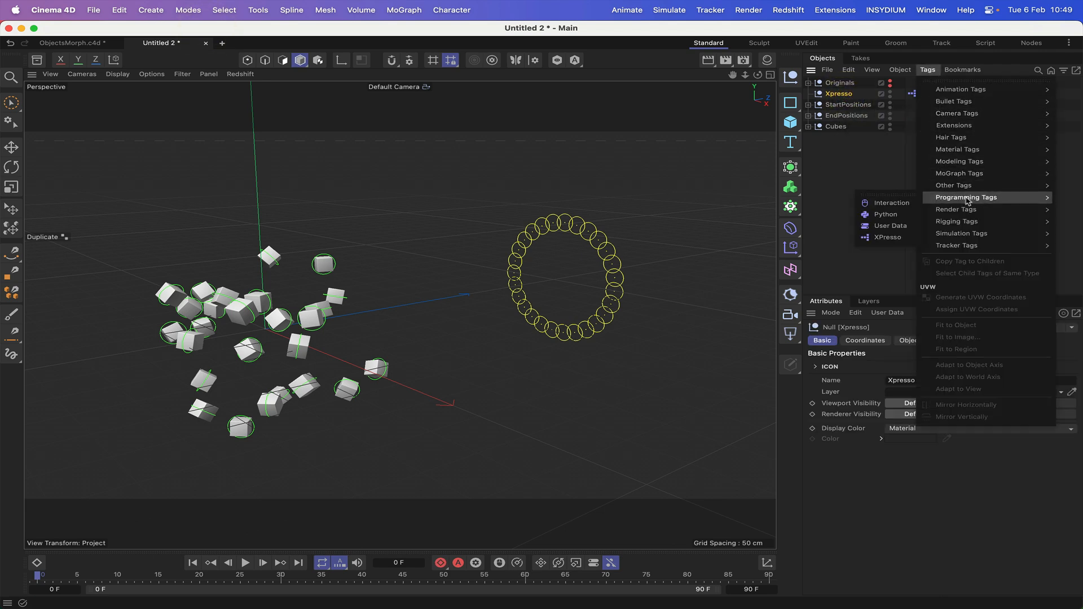
click(889, 238)
drag(889, 234, 357, 21)
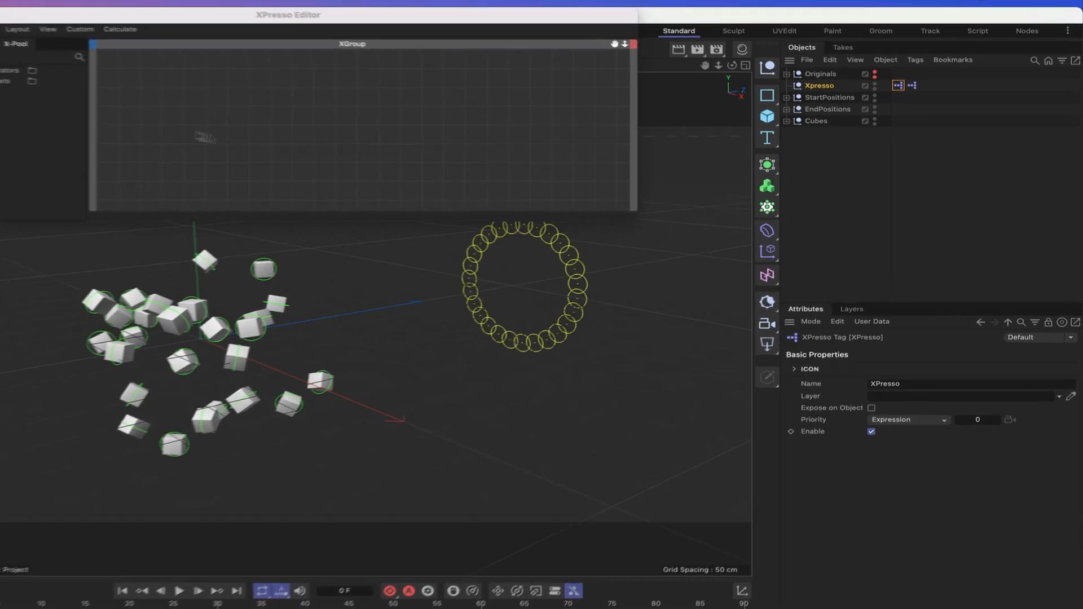
Add an Iteration node to the new node network and set its Iteration End to 26
right_click(142, 115)
mouse_move(211, 143)
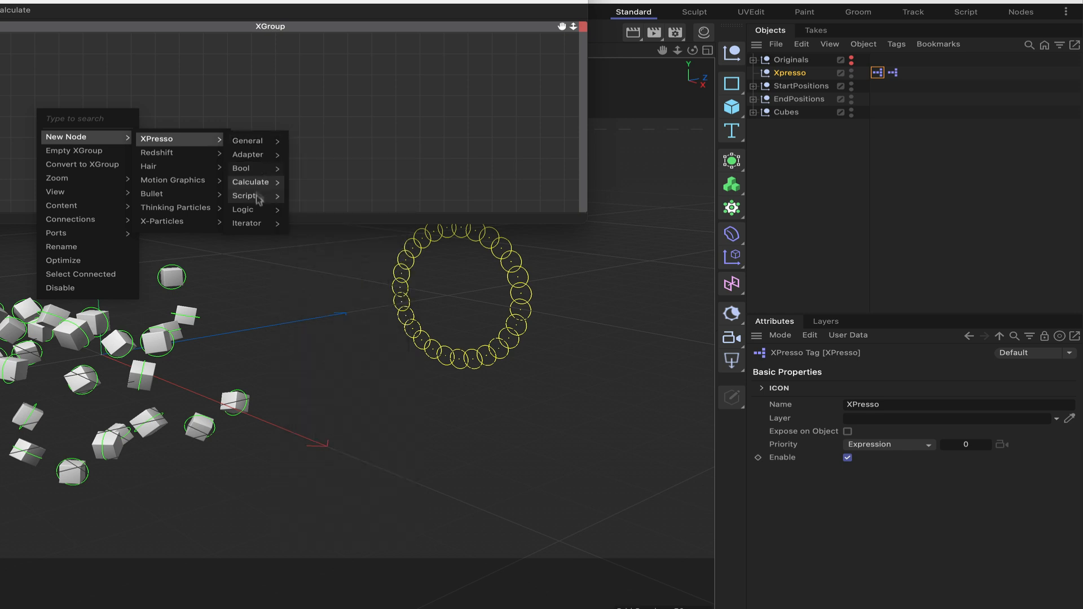
mouse_move(261, 223)
click(308, 239)
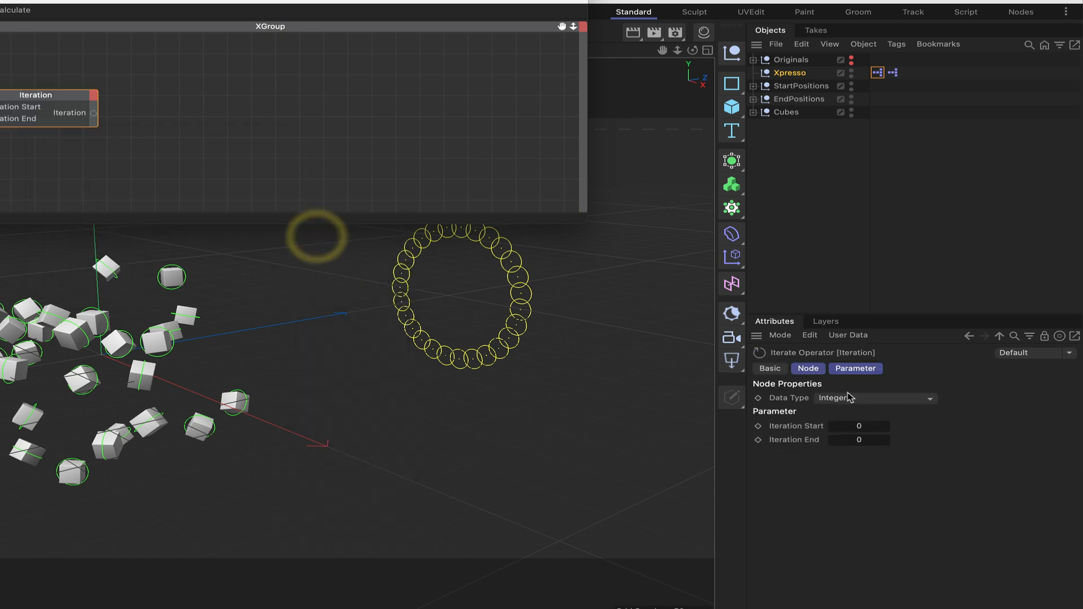
click(869, 444)
text(26)
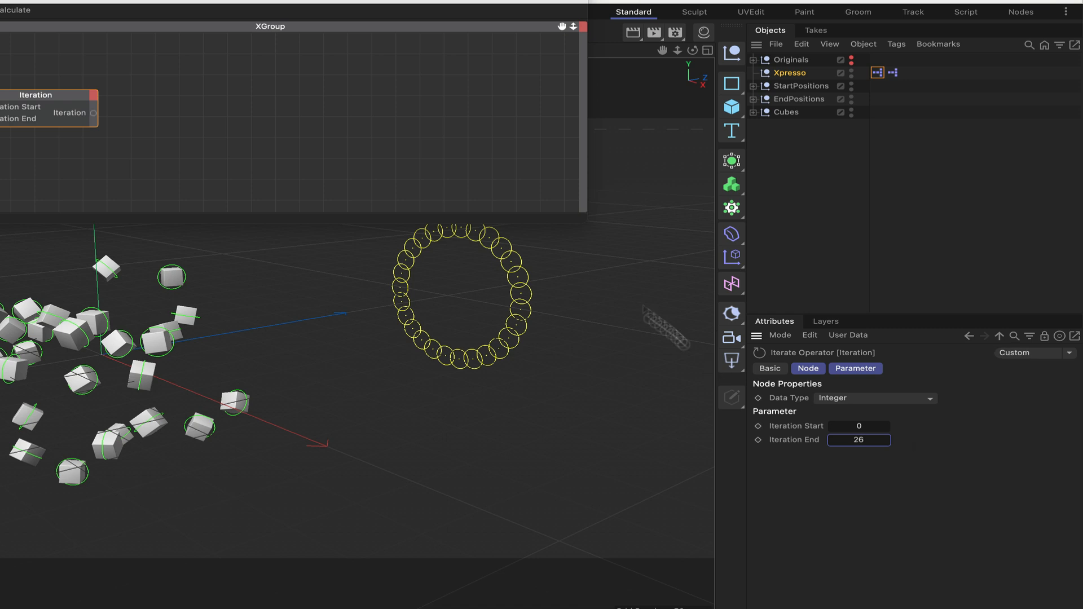
drag(60, 97, 92, 94)
scroll(186, 104, up, 1)
click(183, 104)
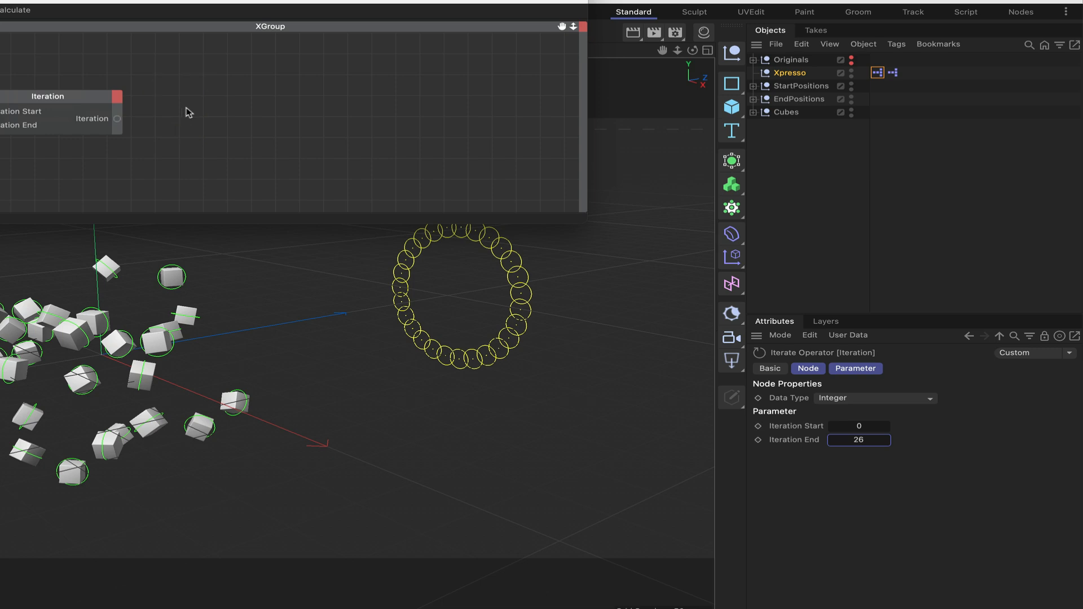
Add a Link List node to the network and place it above and beside the Iteration node
click(183, 105)
right_click(175, 105)
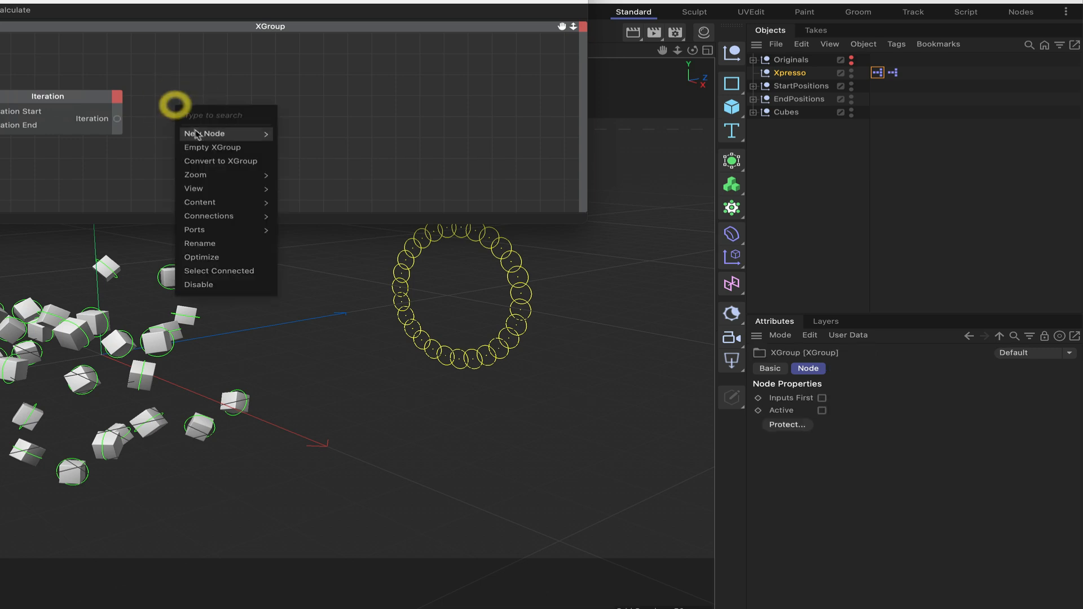
mouse_move(250, 136)
mouse_move(316, 136)
mouse_move(389, 138)
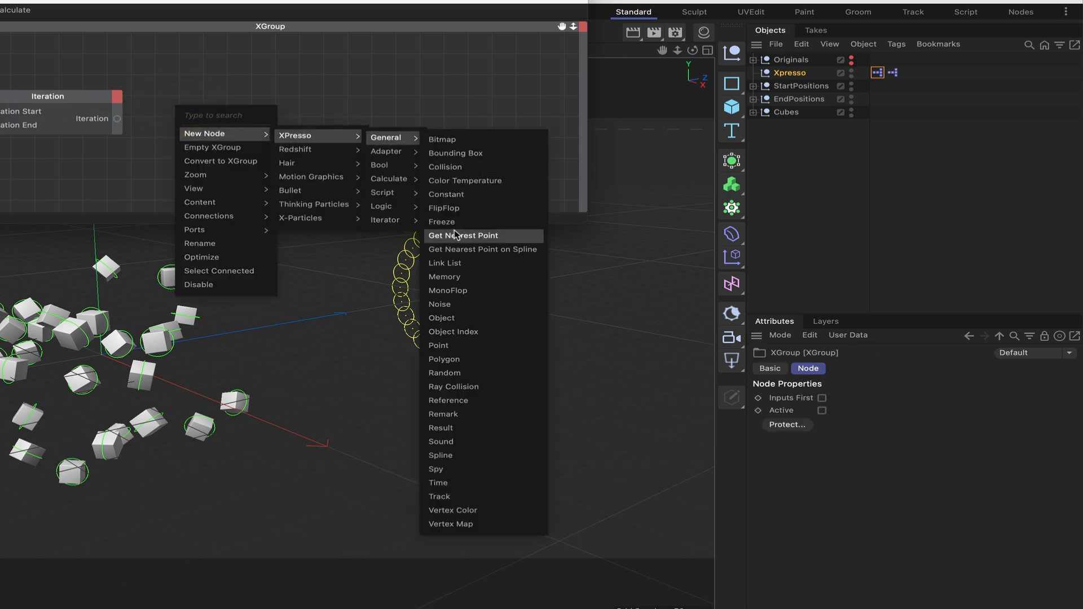
click(458, 262)
drag(207, 106, 208, 69)
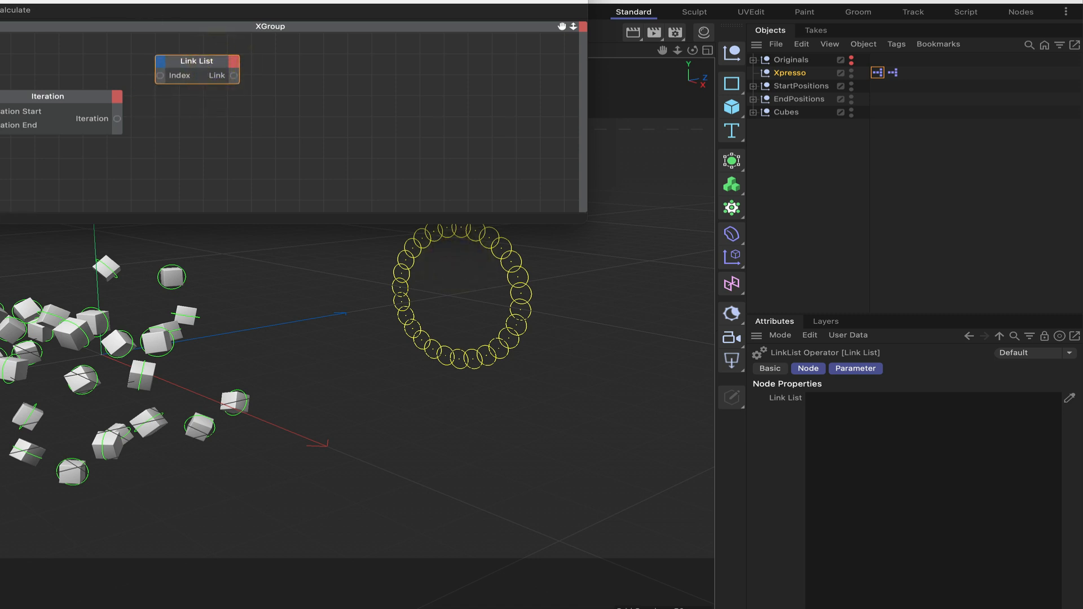
Duplicate the Link List node twice and arrange the three copies in a column beside the Iteration node
click(1, 10)
click(36, 29)
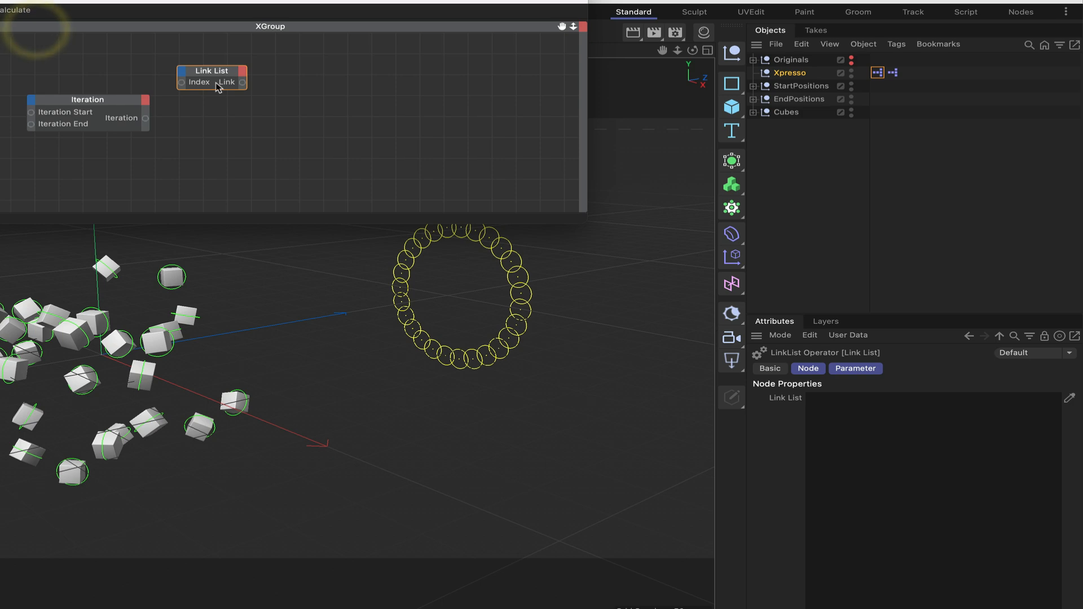
ctrl+drag(218, 69, 218, 161)
drag(218, 111, 215, 120)
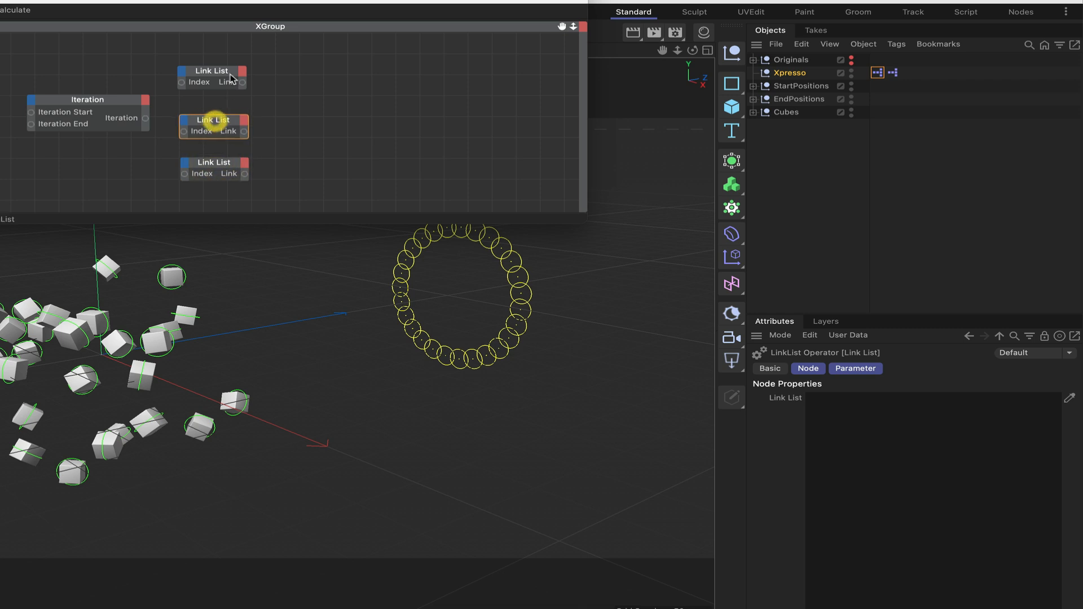
drag(230, 74, 234, 74)
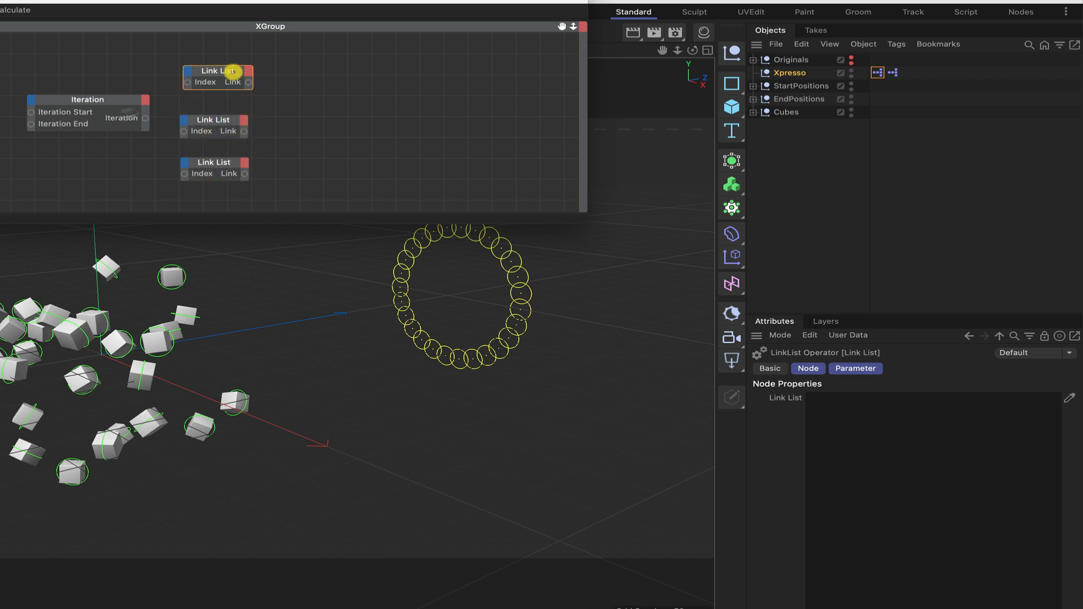
drag(113, 107, 90, 115)
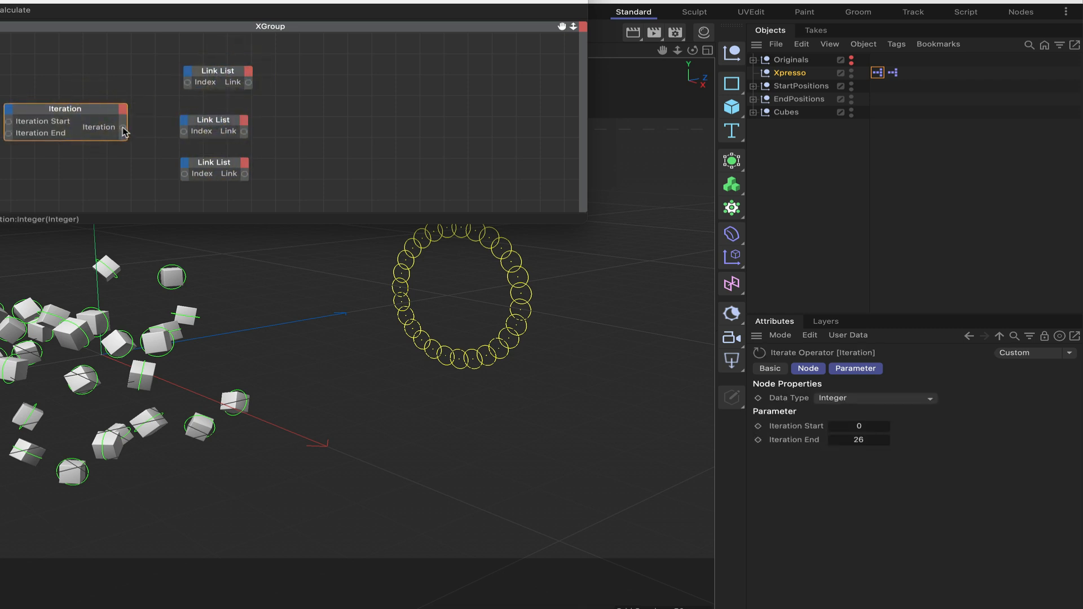
Connect the Iteration output to the Index input of all three Link List nodes and space the nodes evenly
drag(188, 85, 187, 82)
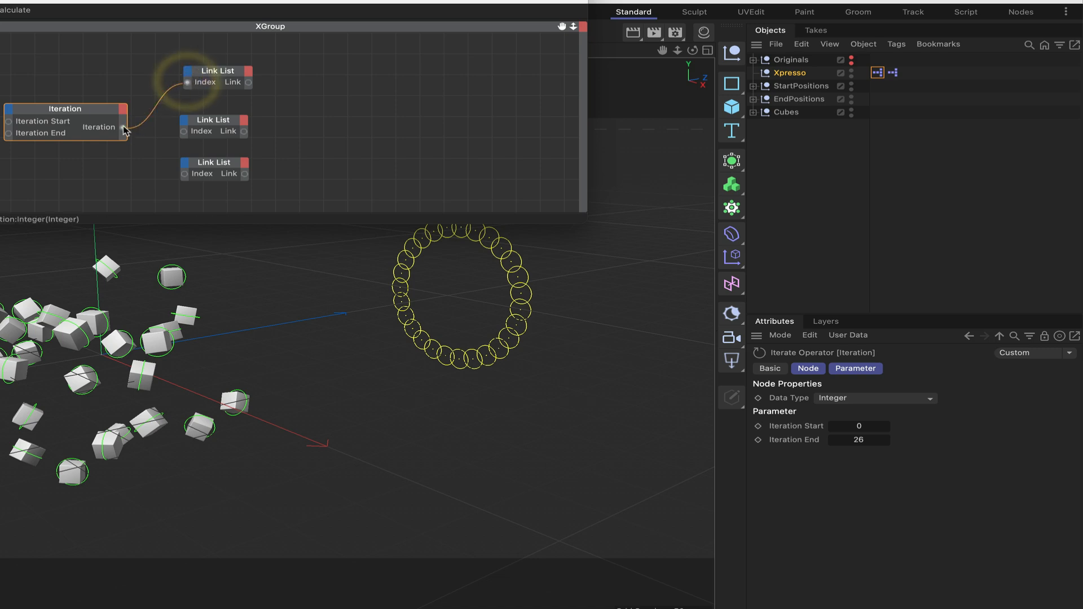
drag(183, 134, 183, 132)
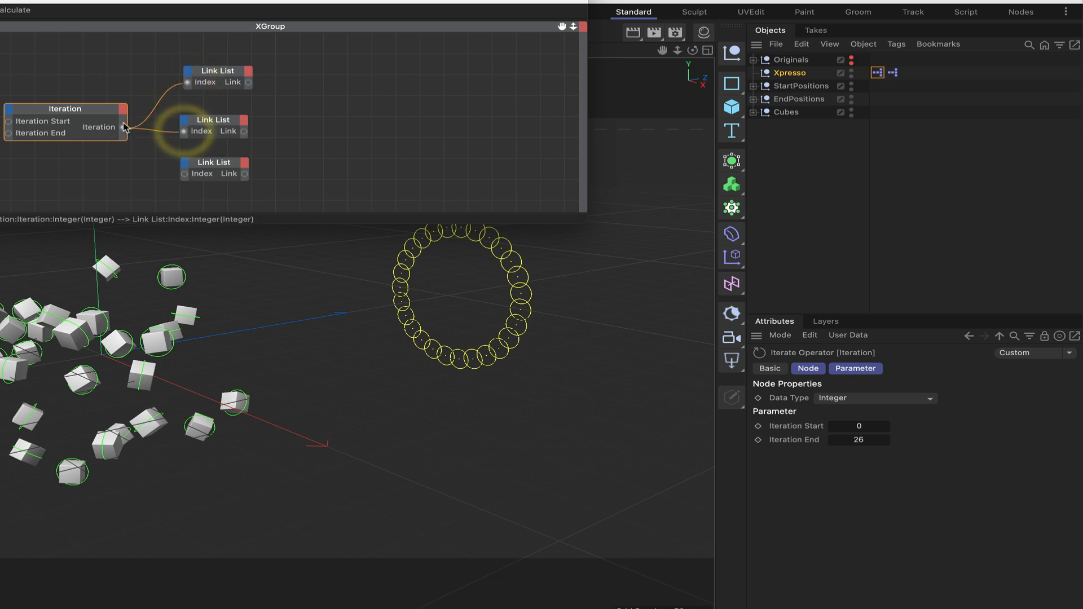
drag(185, 177, 185, 174)
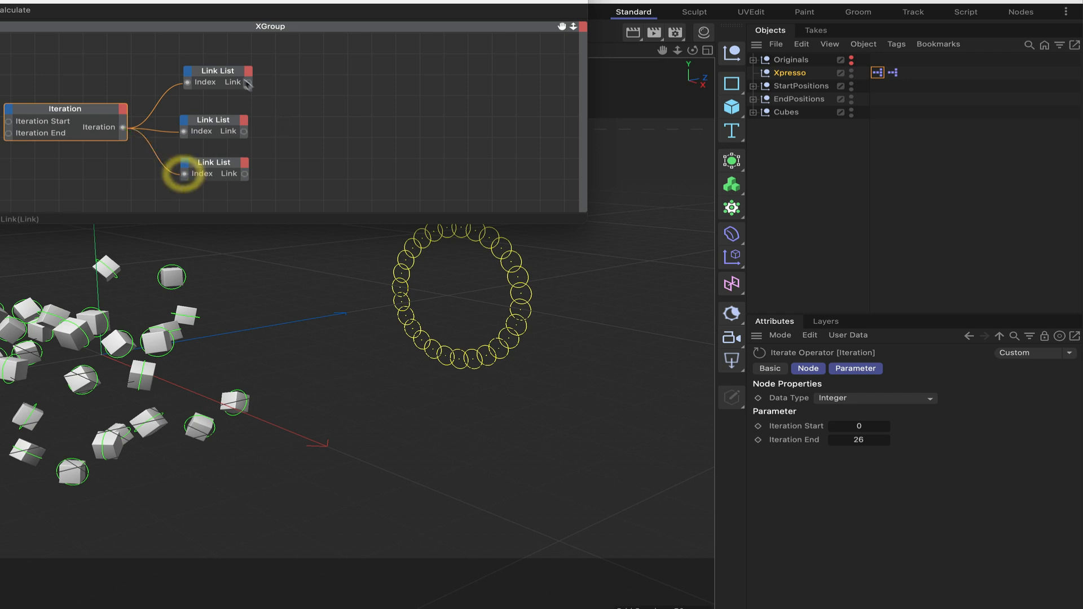
drag(234, 72, 228, 64)
drag(221, 123, 220, 117)
drag(216, 160, 216, 167)
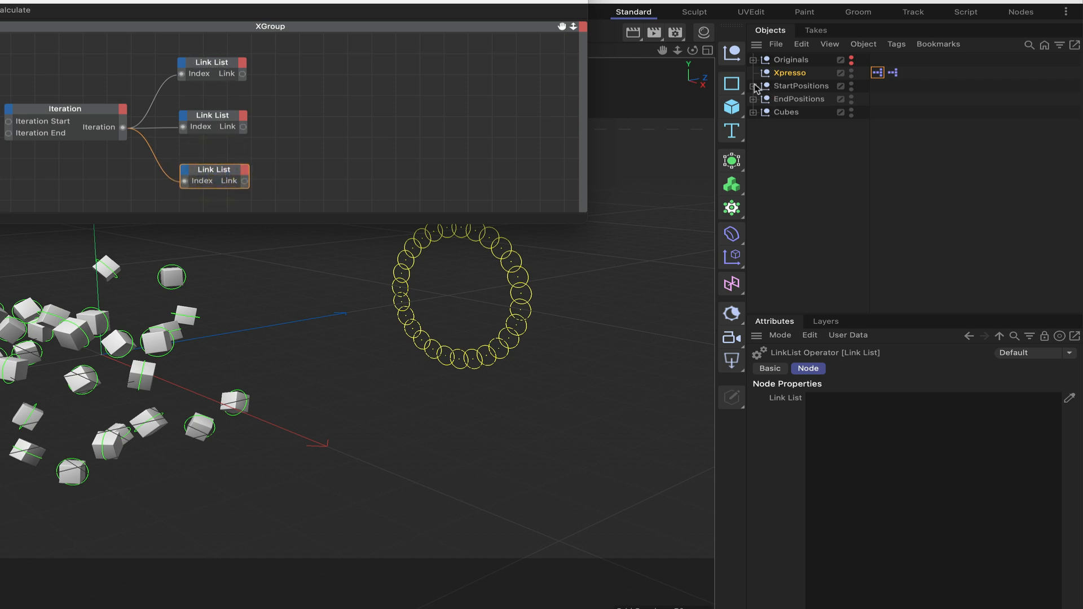
Fill the upper Link List node with all the StartPositions child nulls, from Null through Null.25
click(212, 63)
click(753, 86)
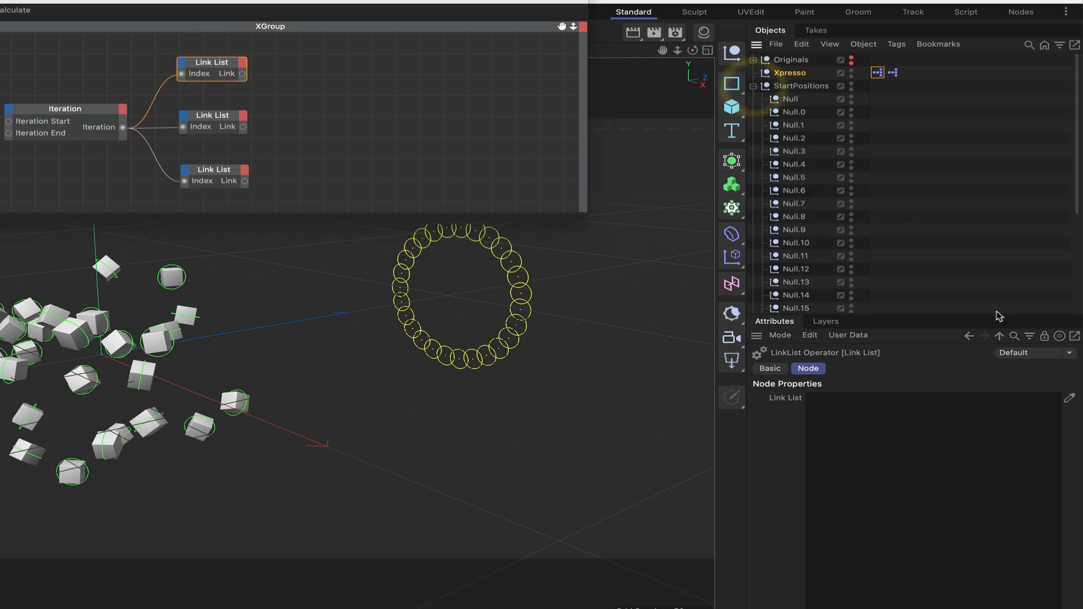
drag(814, 96, 788, 287)
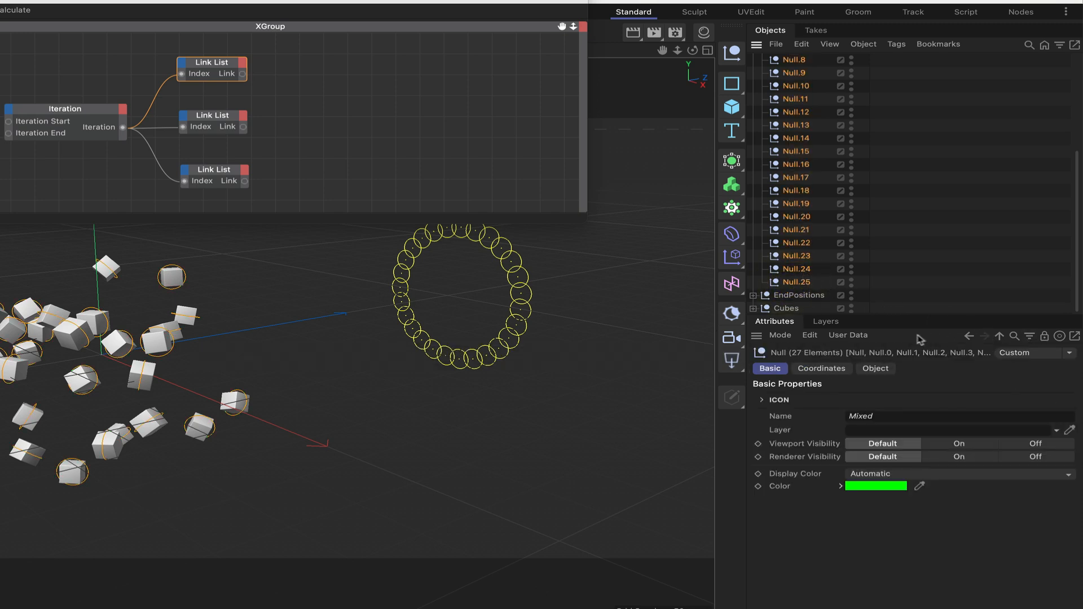
click(208, 66)
click(1069, 397)
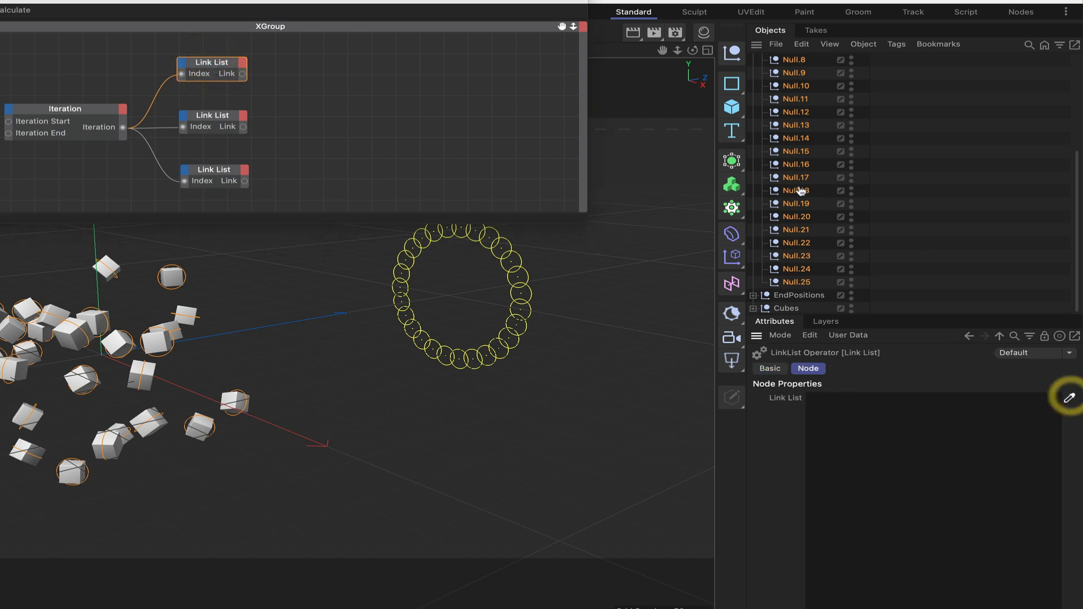
click(801, 191)
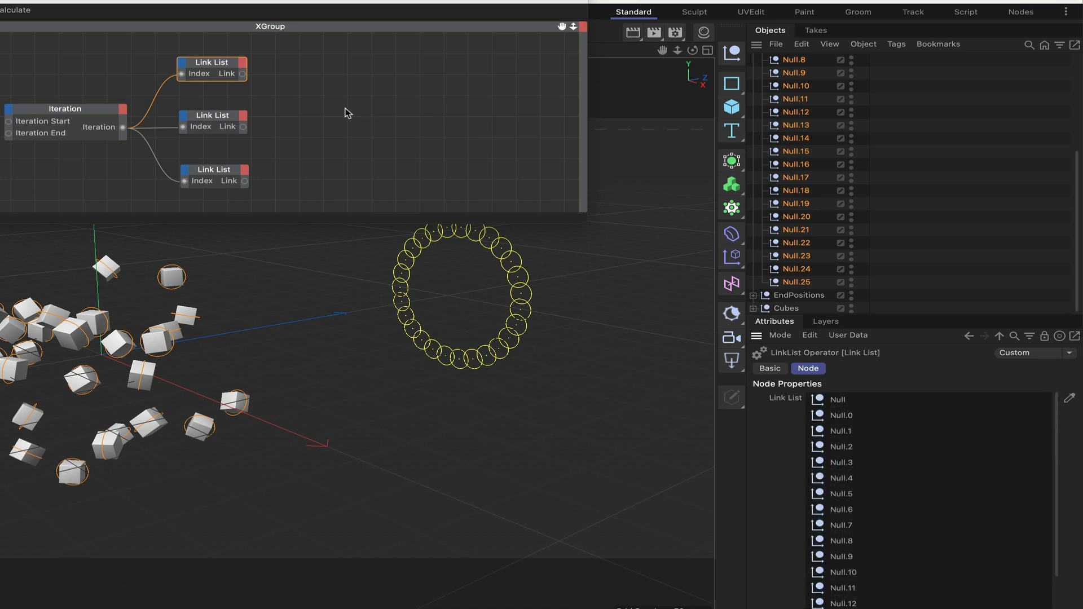
Fill the middle Link List node with the EndPositions child nulls, Null through Null.25, leaving out the EndPositions parent, and collapse both groups
click(208, 122)
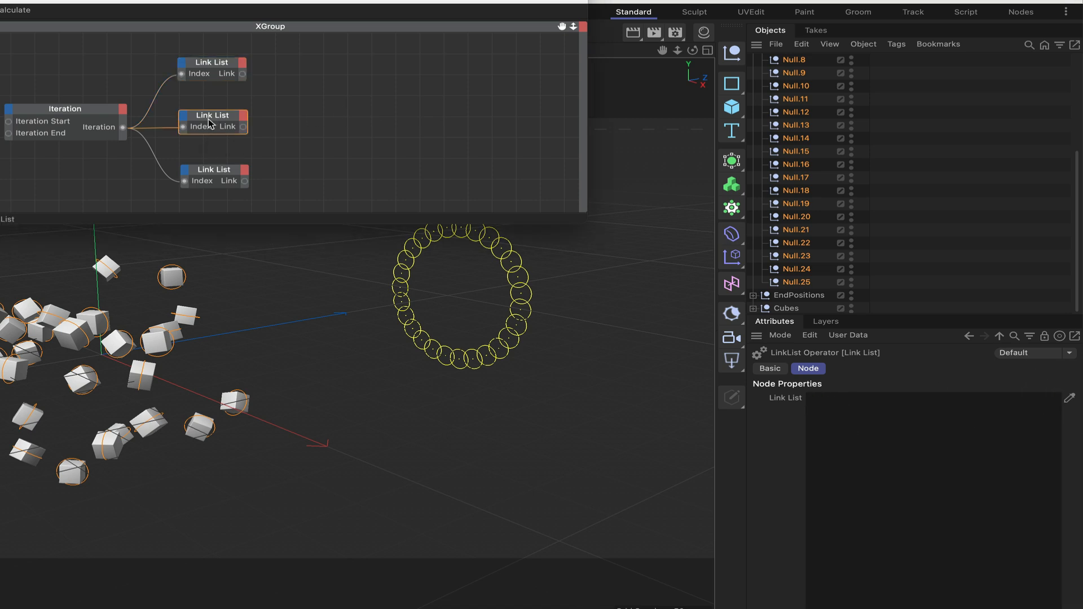
scroll(762, 129, up, 5)
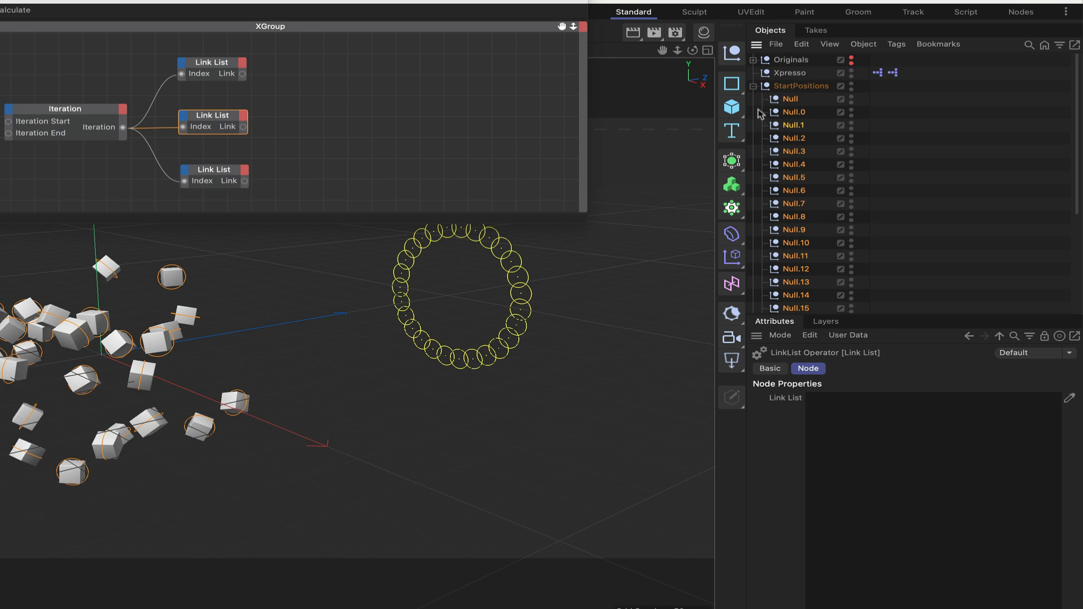
click(753, 85)
click(752, 99)
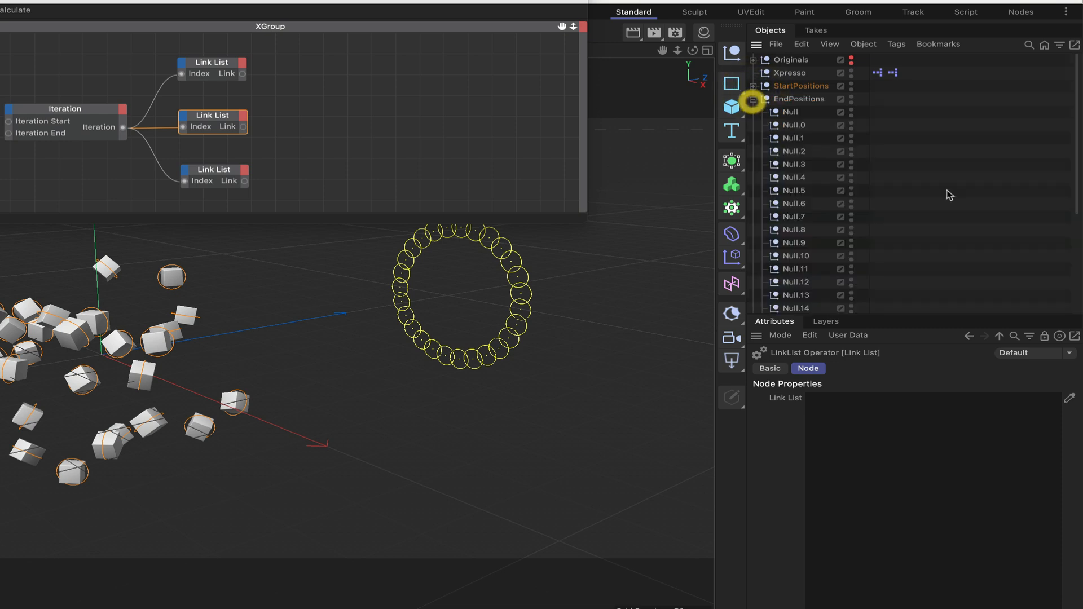
click(1069, 397)
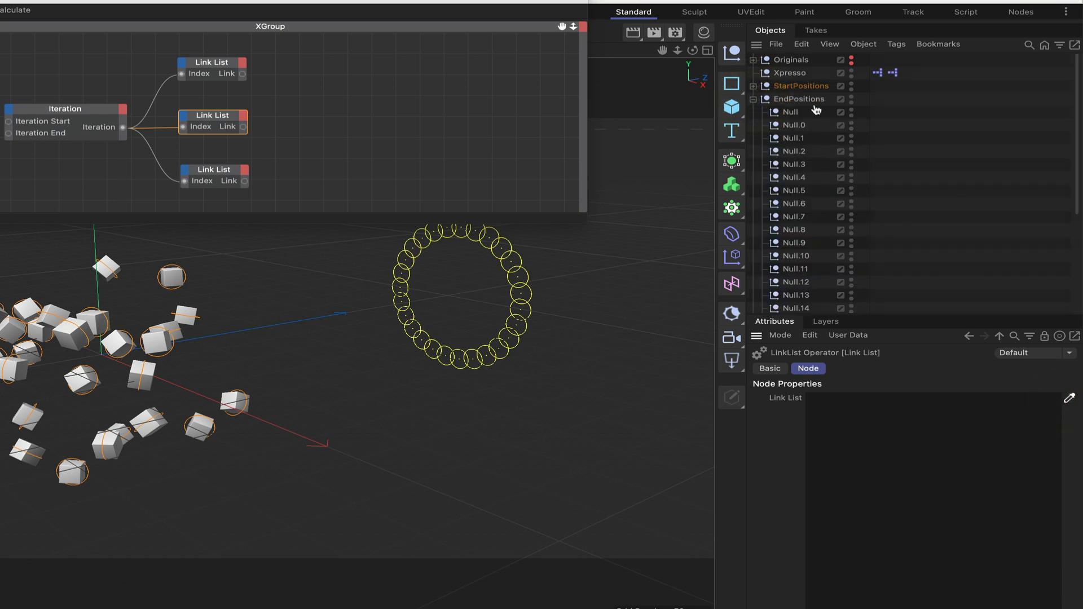
drag(819, 110, 786, 311)
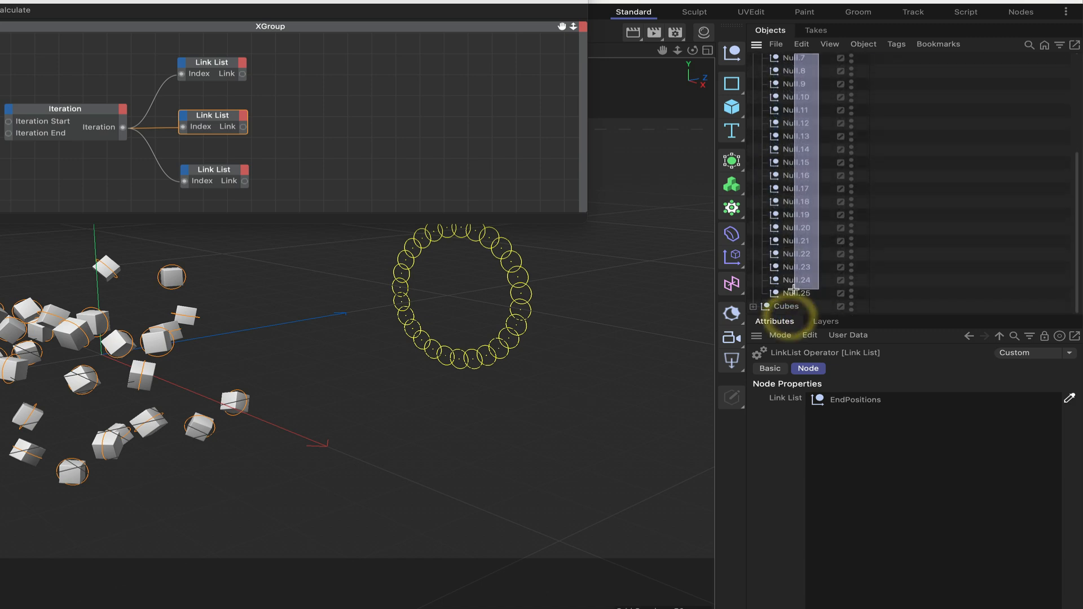
click(795, 294)
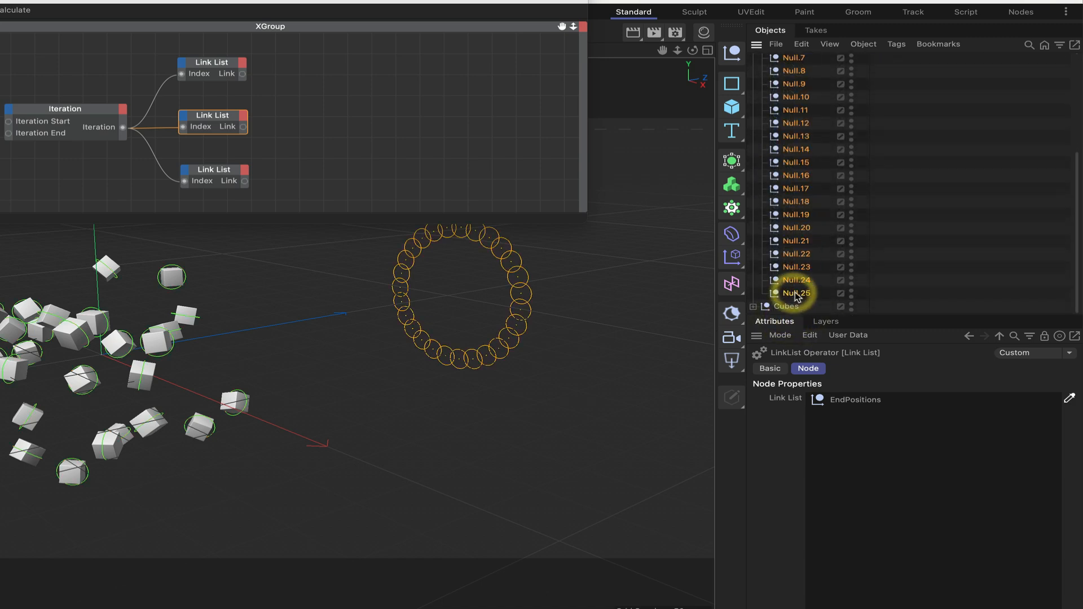
click(1069, 399)
key(Delete)
scroll(900, 423, down, 3)
scroll(906, 422, up, 3)
scroll(818, 97, up, 5)
click(753, 97)
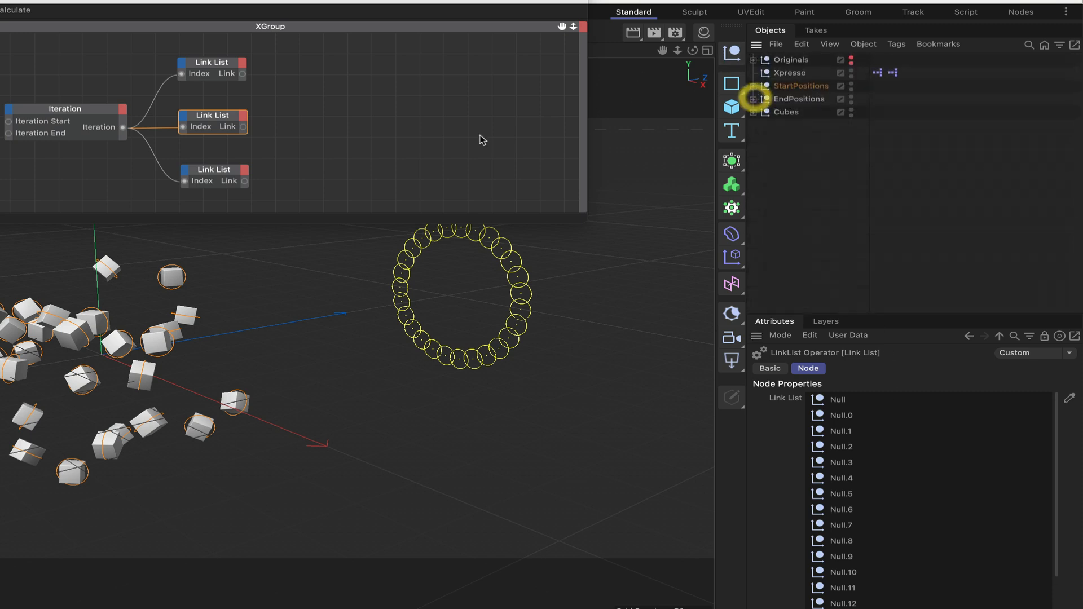
Fill the lower Link List node with all the cubes in the Cubes null, Cube 0 through Cube 26
click(210, 171)
drag(619, 333, 991, 400)
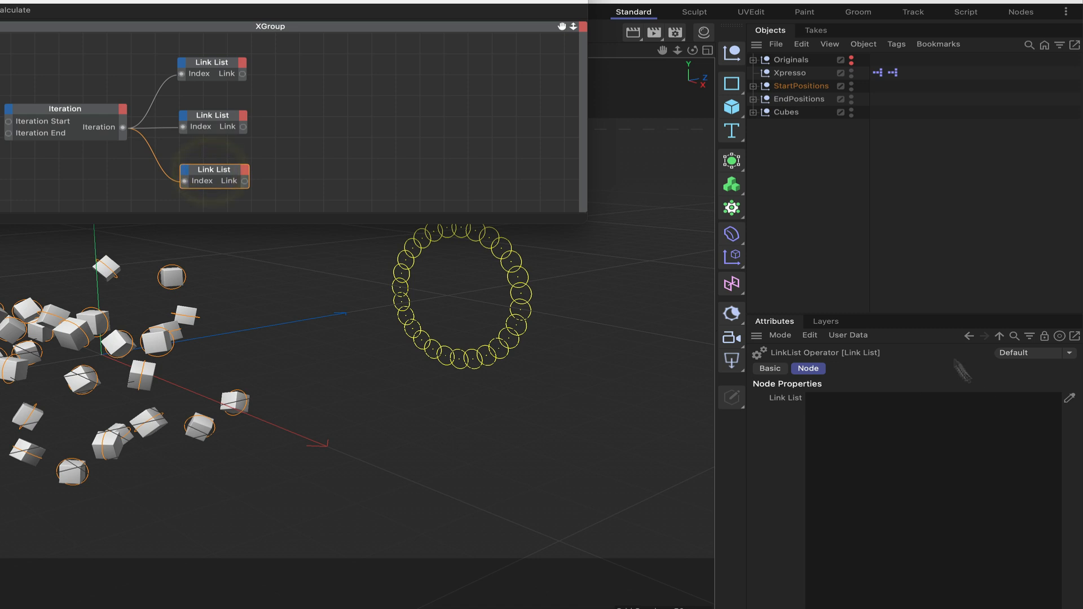
click(753, 112)
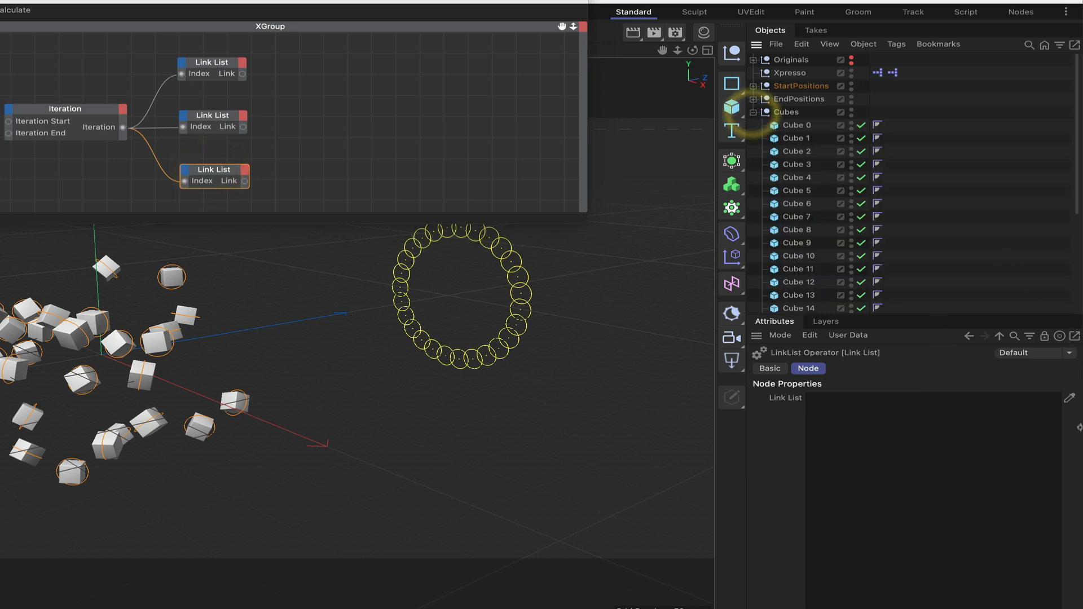
drag(819, 125, 1055, 408)
scroll(948, 426, down, 3)
scroll(948, 420, up, 3)
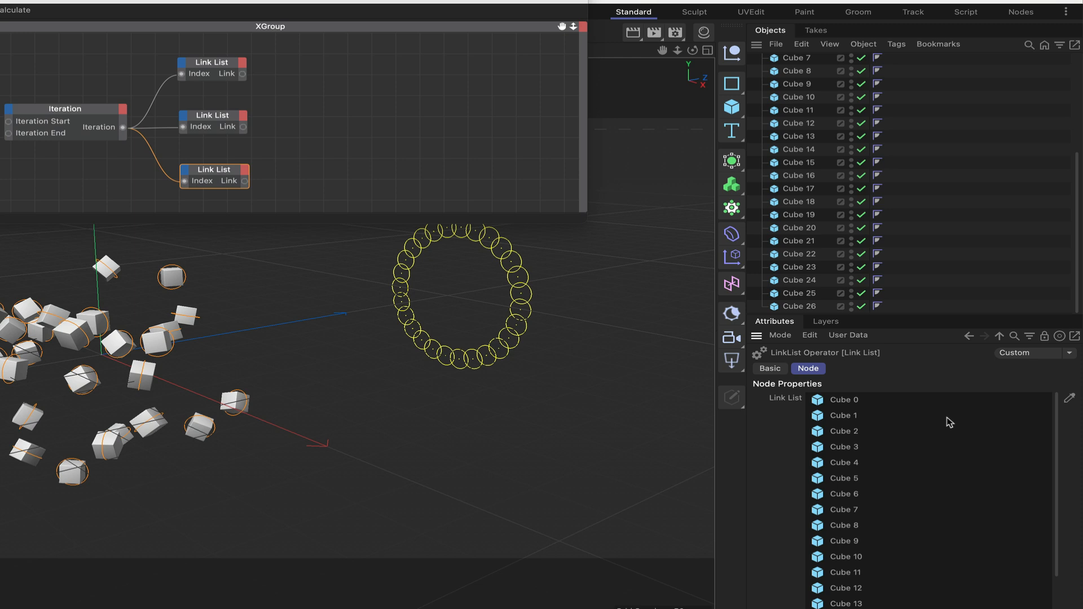
Add a Range Mapper node beside the upper Link List node and set its Data Type to Vector
right_click(292, 77)
mouse_move(421, 107)
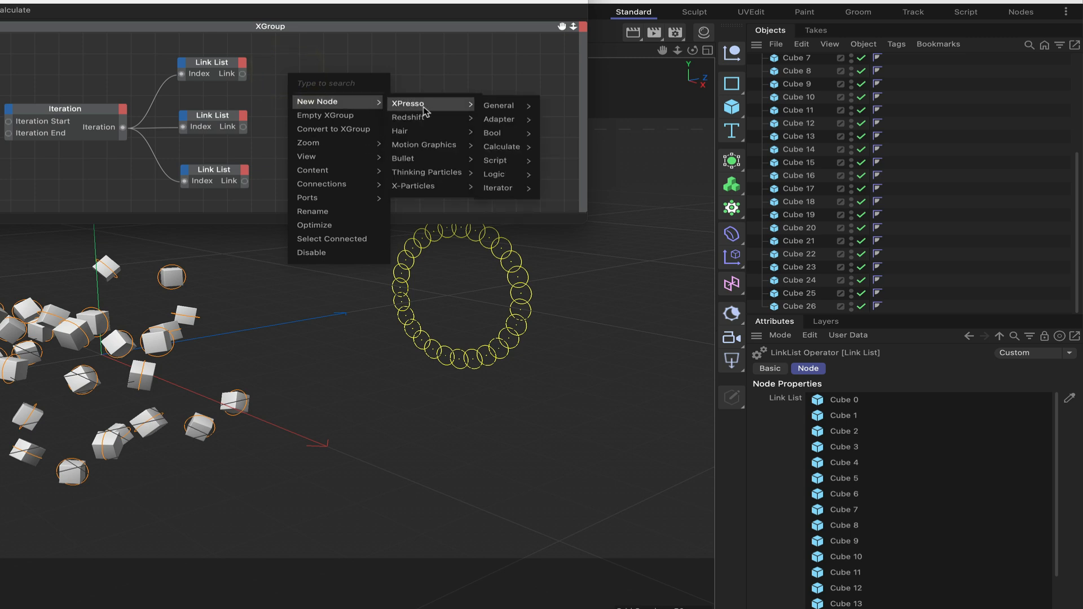
mouse_move(522, 149)
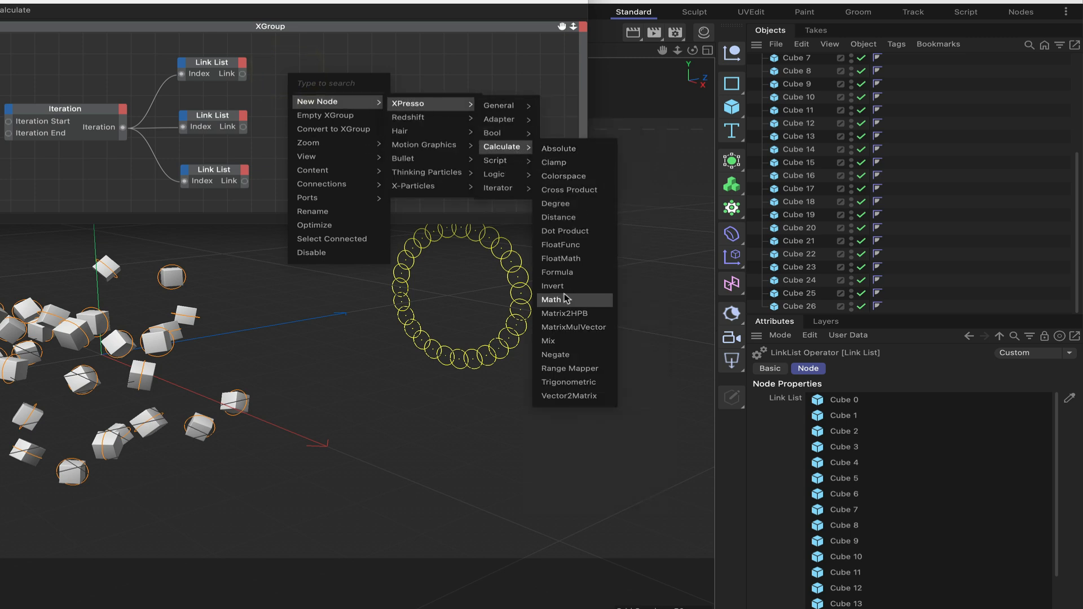
click(569, 368)
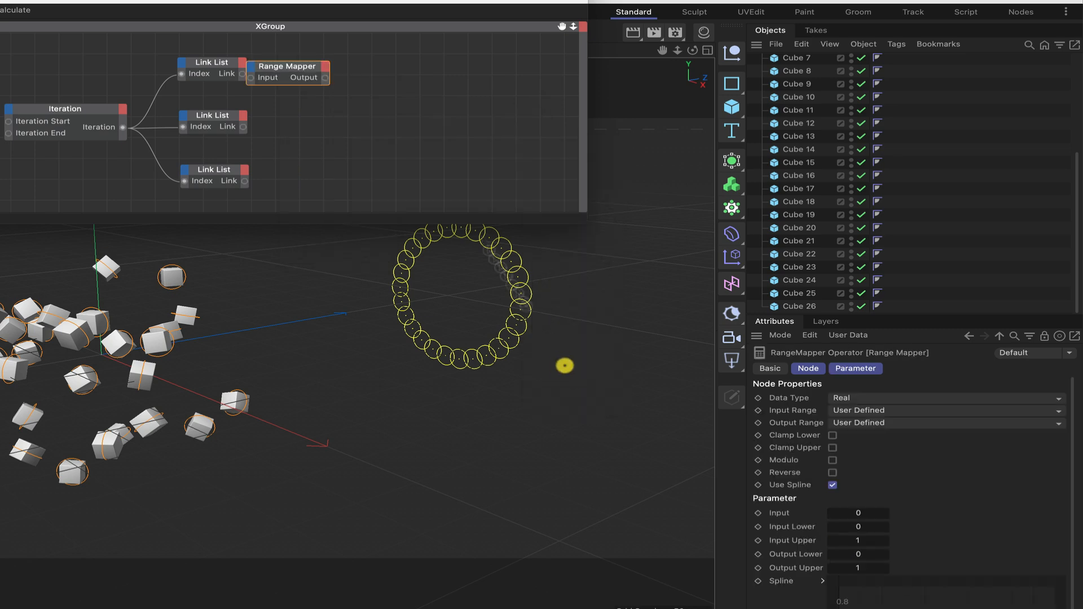
drag(316, 69, 364, 62)
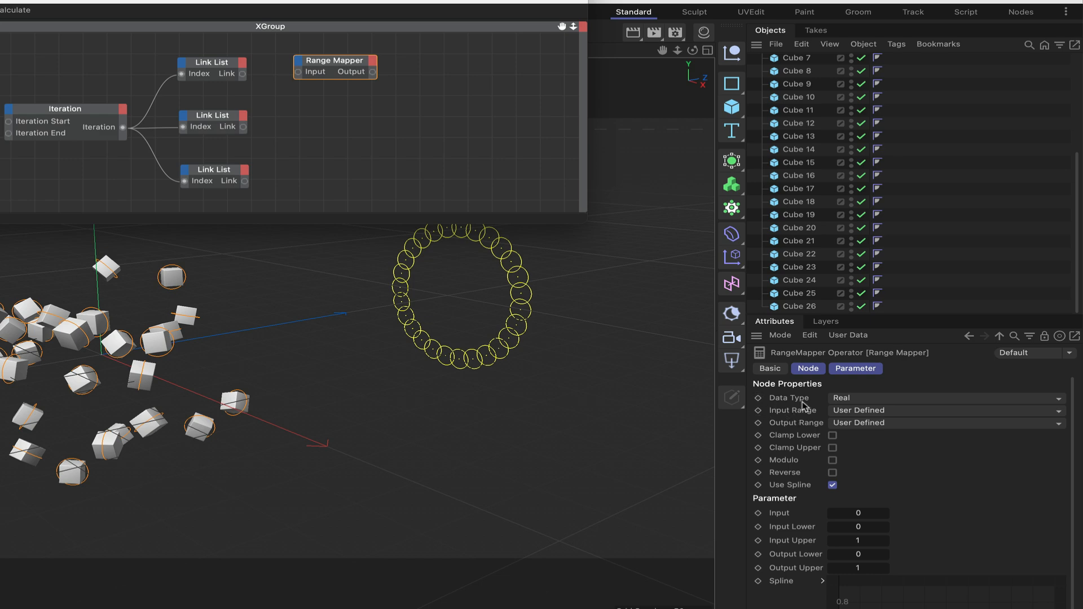
click(846, 399)
click(855, 429)
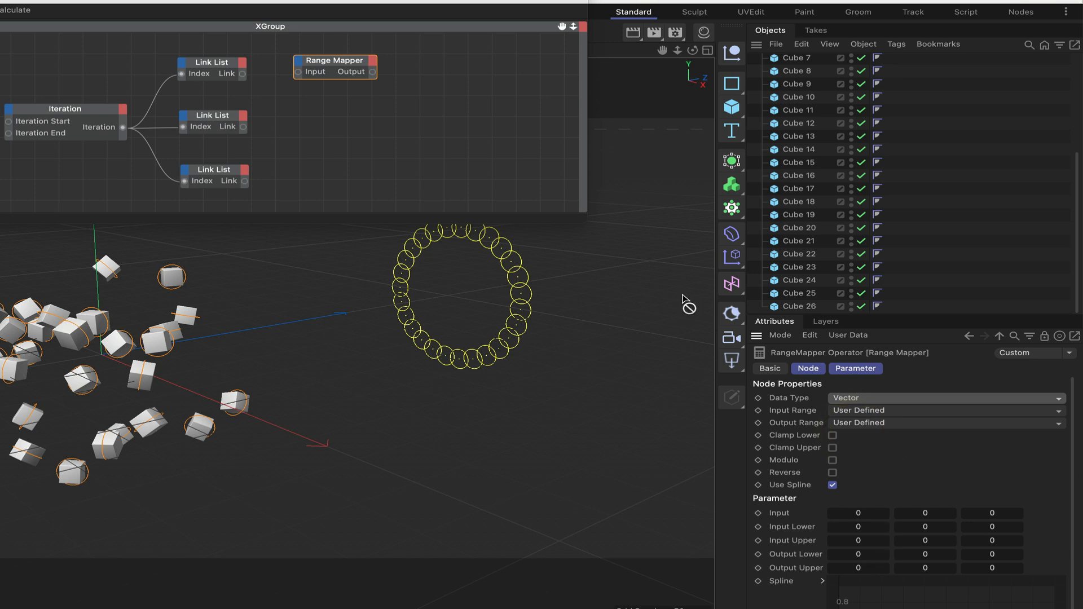
Add an Output Lower input port to the Range Mapper node
click(300, 62)
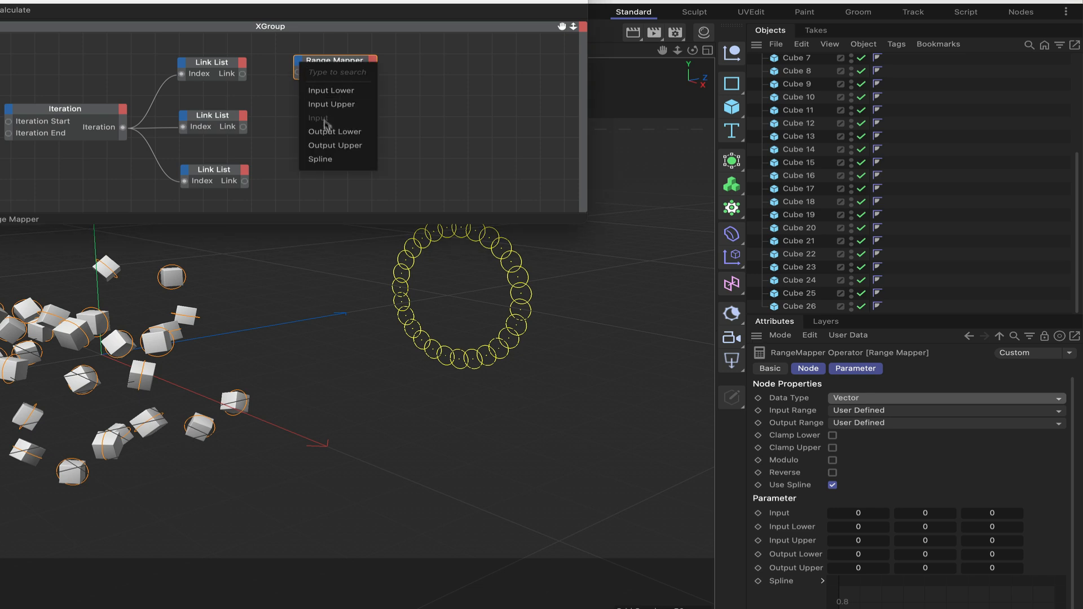
click(327, 133)
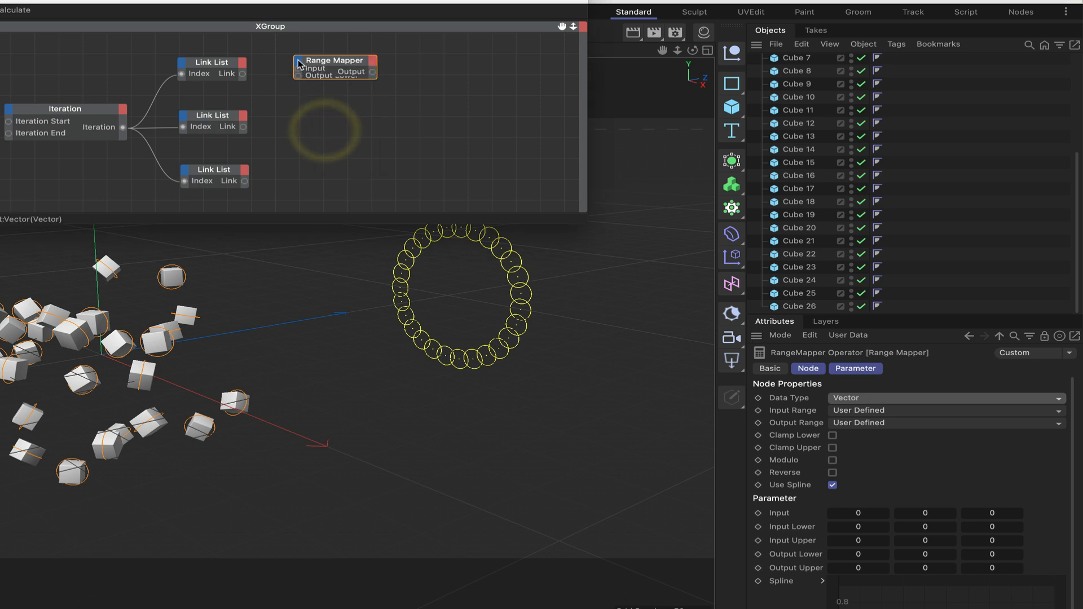
Add an Output Upper input port to the Range Mapper and expand the node to show all its ports
click(298, 60)
click(322, 143)
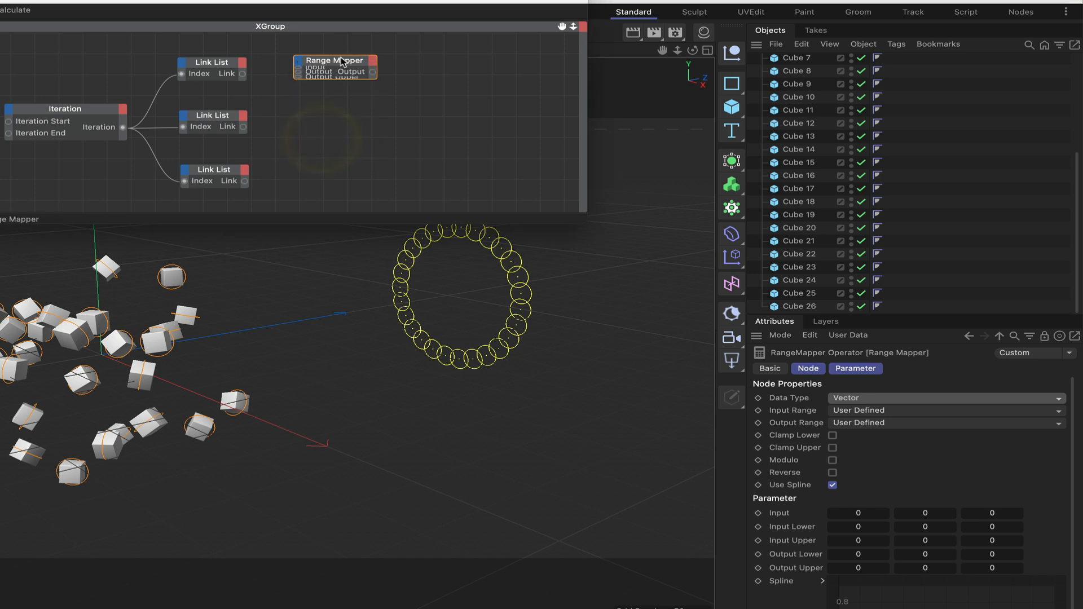
click(342, 55)
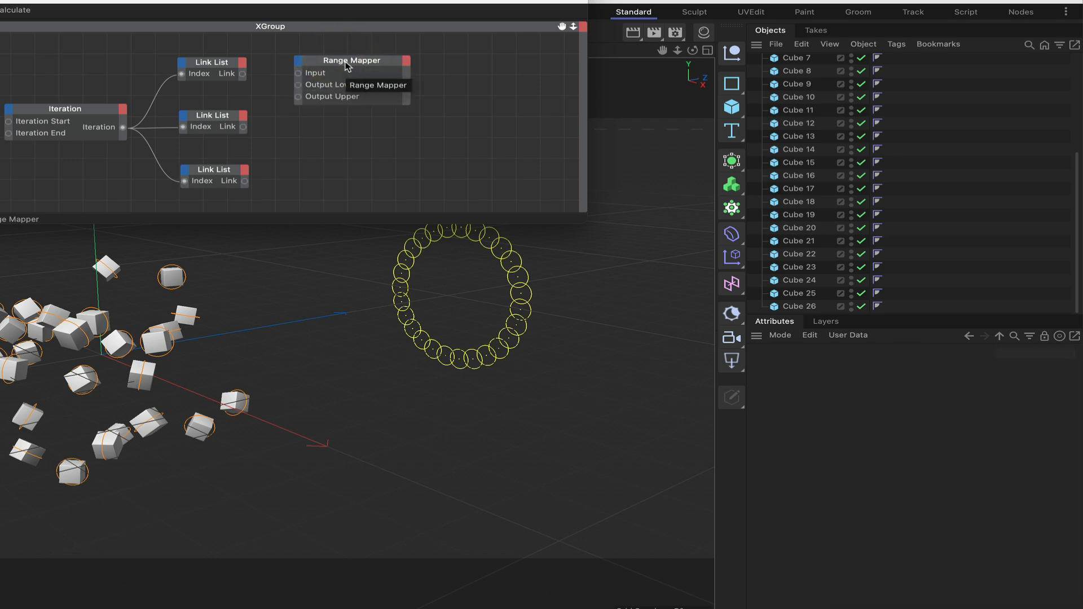
Duplicate the Range Mapper node and arrange the two copies one above the other
ctrl+drag(345, 62, 344, 119)
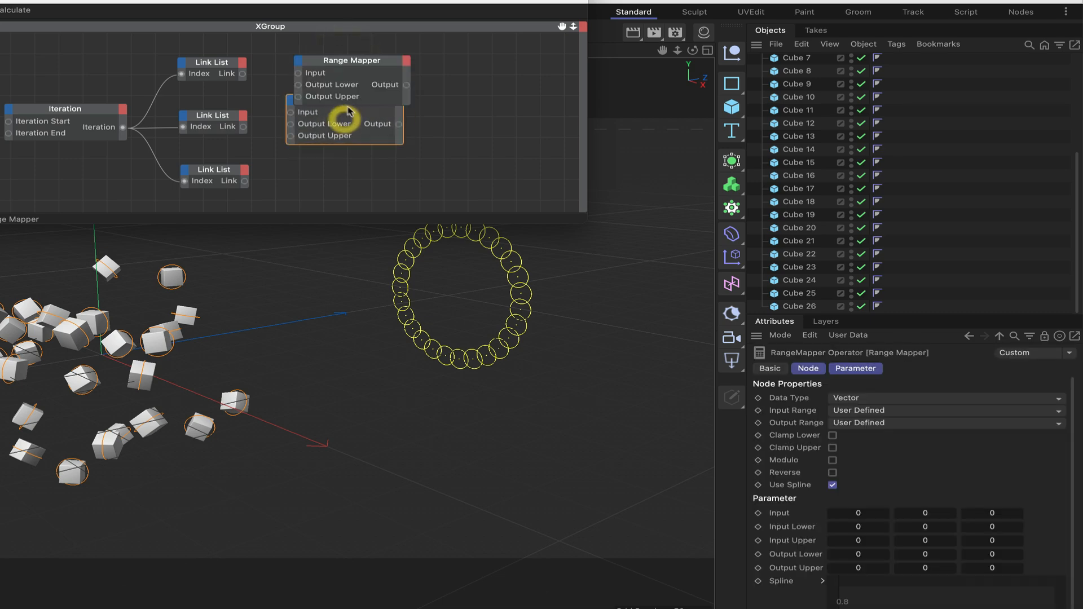
drag(350, 62, 345, 47)
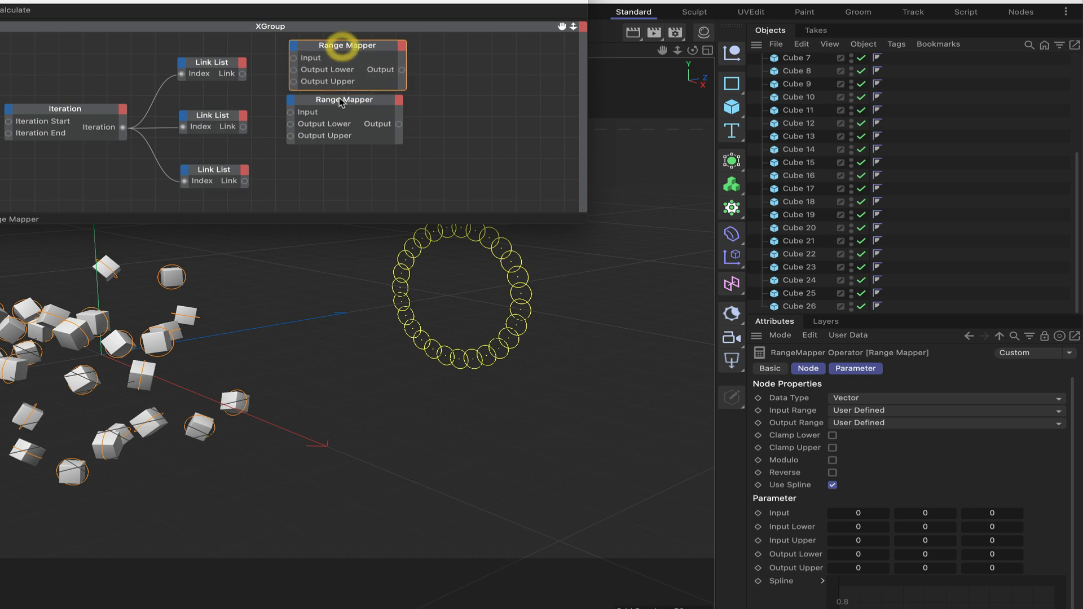
drag(347, 103, 355, 118)
drag(347, 47, 349, 54)
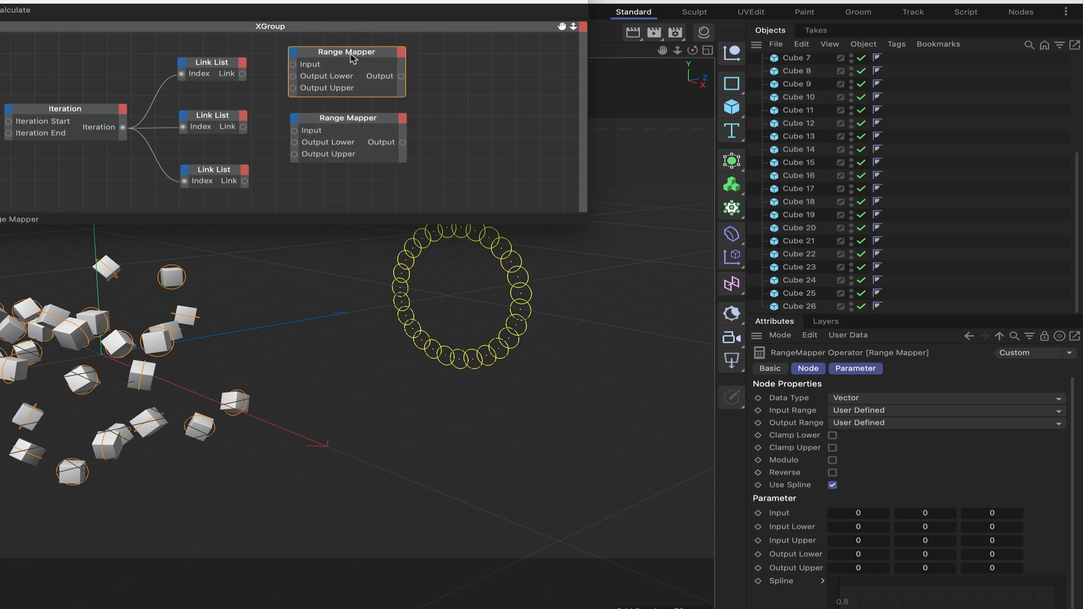
With both Range Mappers selected, draw a two-point mapping spline rising from 0, 0 to 1, 1
shift+click(388, 134)
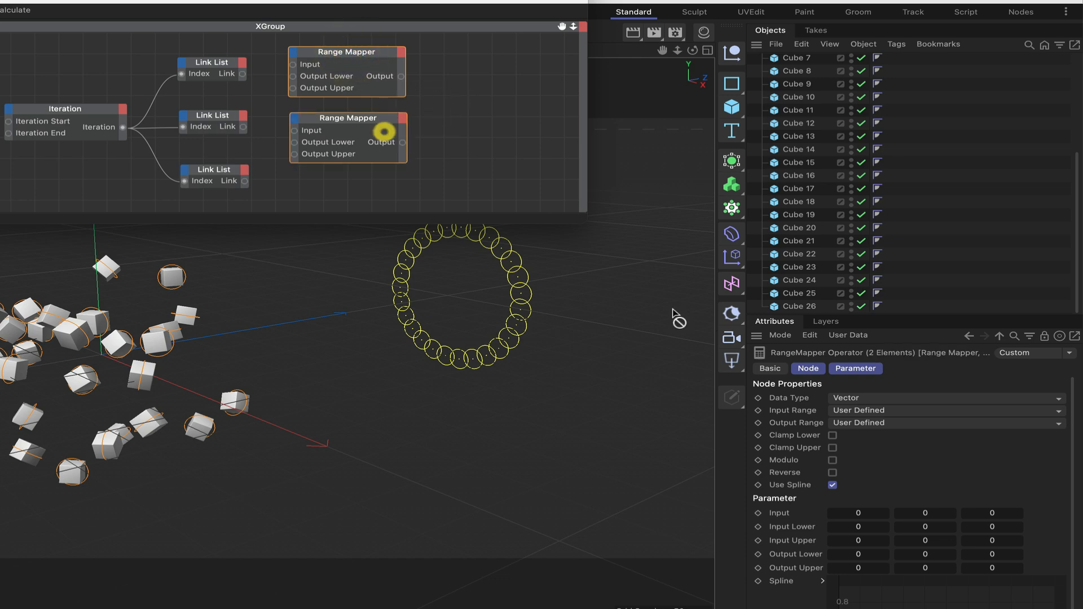
scroll(937, 578, down, 2)
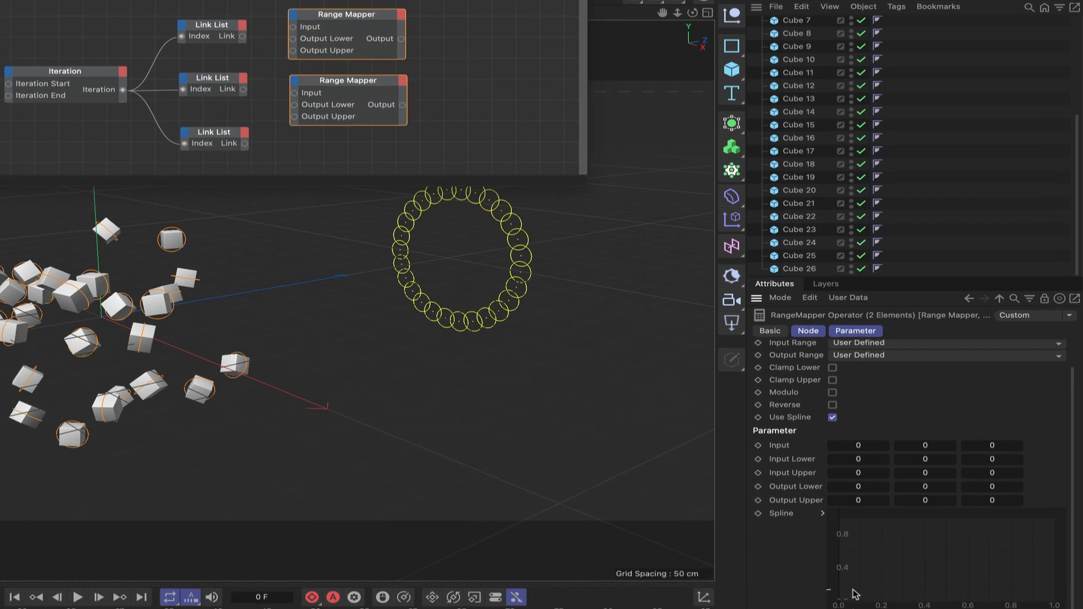
ctrl+drag(851, 568, 829, 586)
ctrl+click(948, 538)
drag(948, 538, 1052, 491)
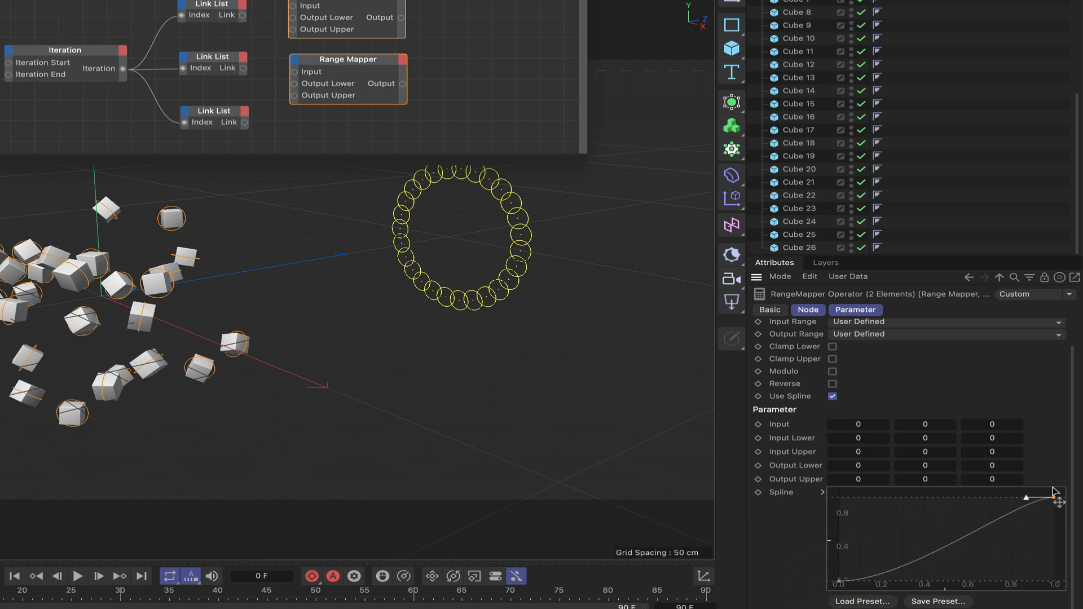
Set the spline end point's left tangent X to -0.25 and check the start point's right tangent
click(822, 491)
scroll(788, 525, down, 2)
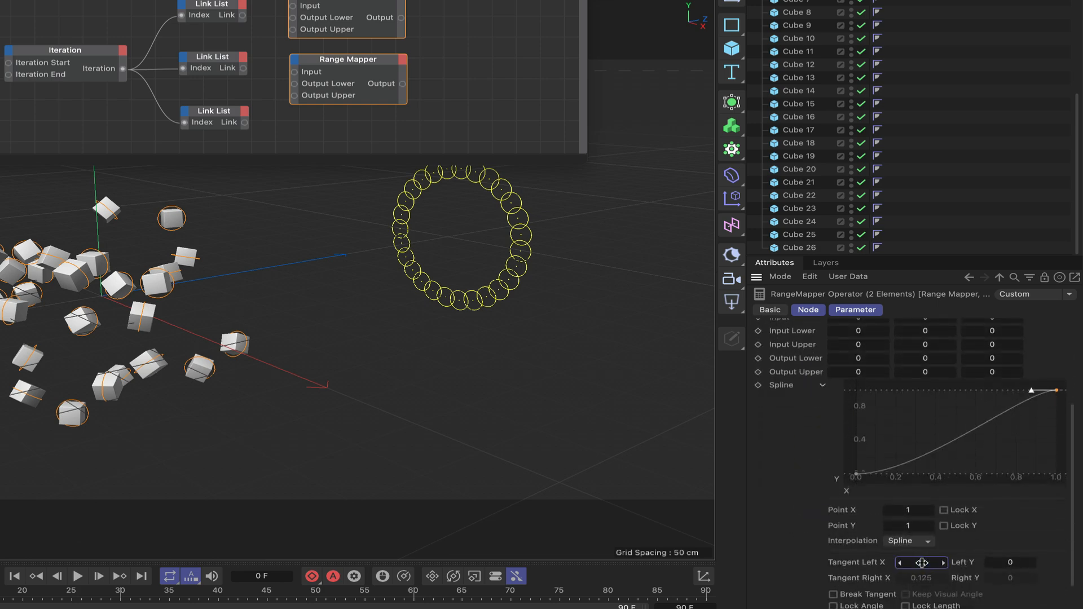
drag(921, 563, 842, 564)
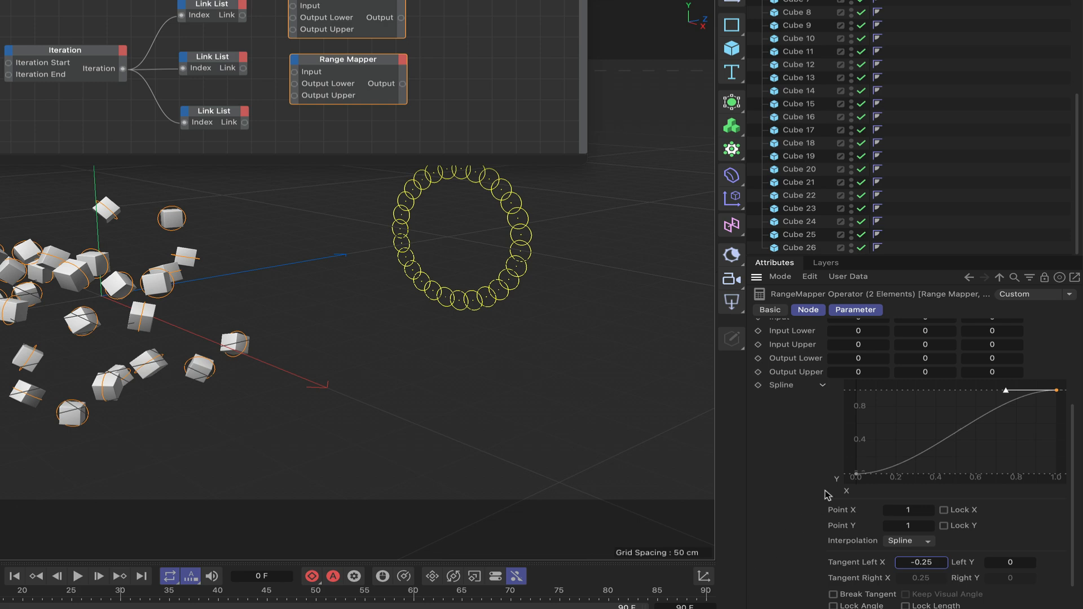
click(856, 475)
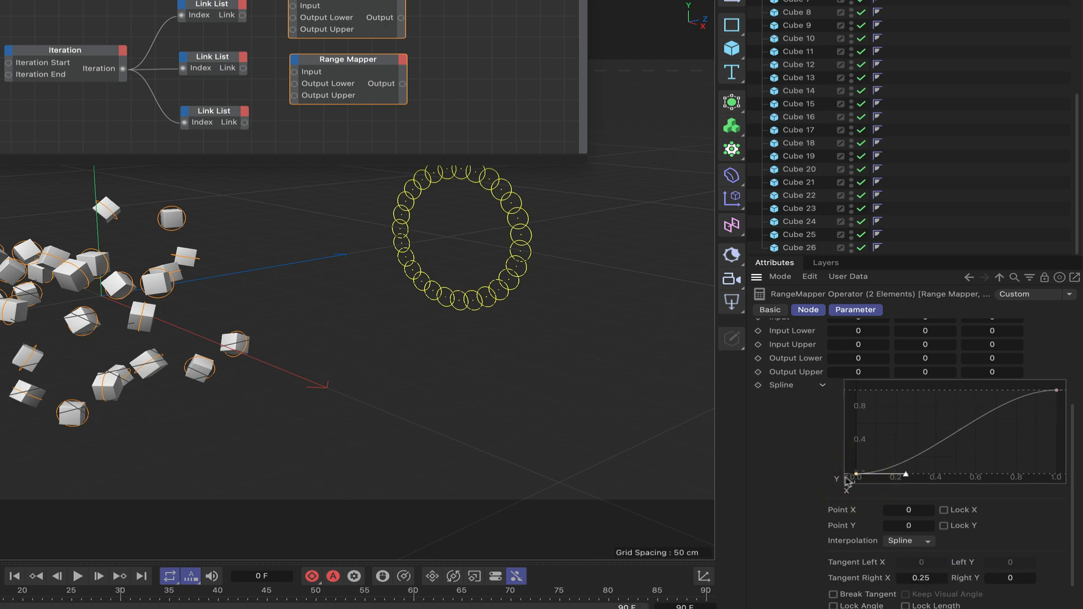
scroll(808, 410, up, 5)
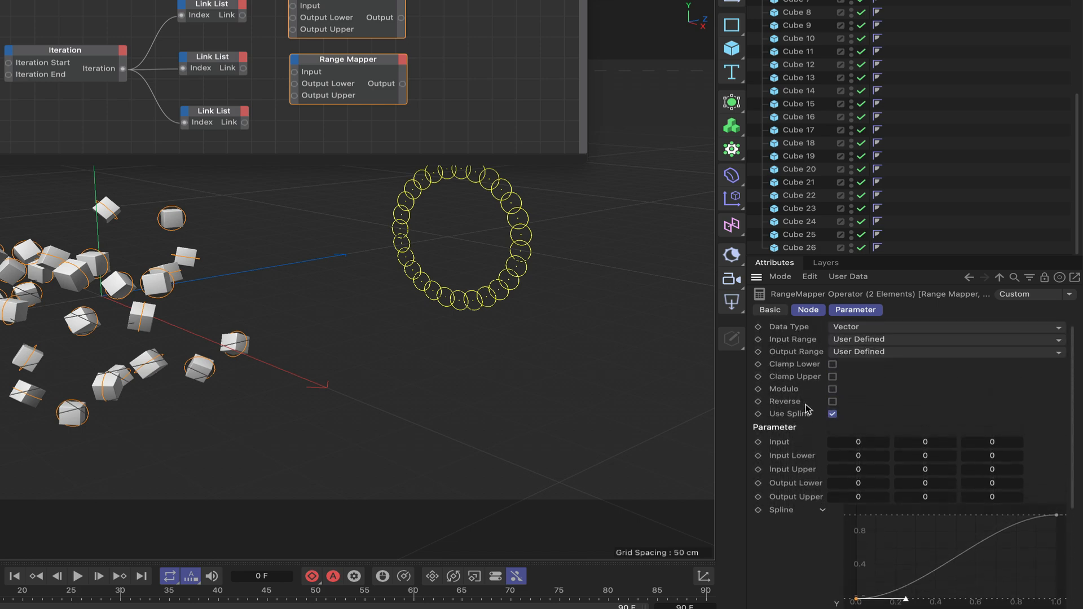
scroll(807, 409, up, 1)
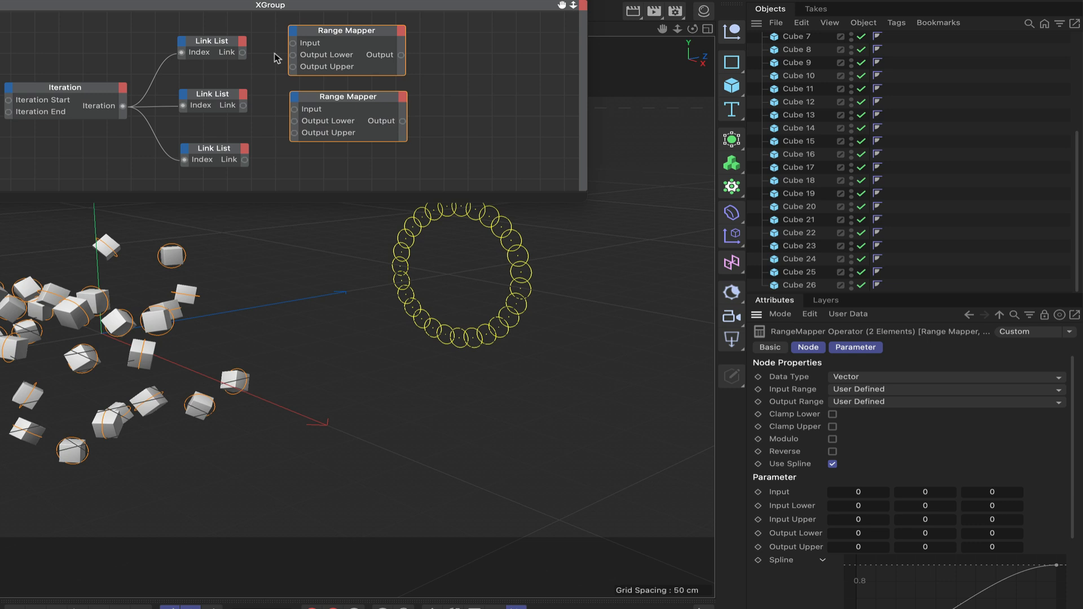
Move both Range Mappers away from the Link Lists, and link the top Link List to the Object input of the first StartPositions null
drag(434, 62, 388, 96)
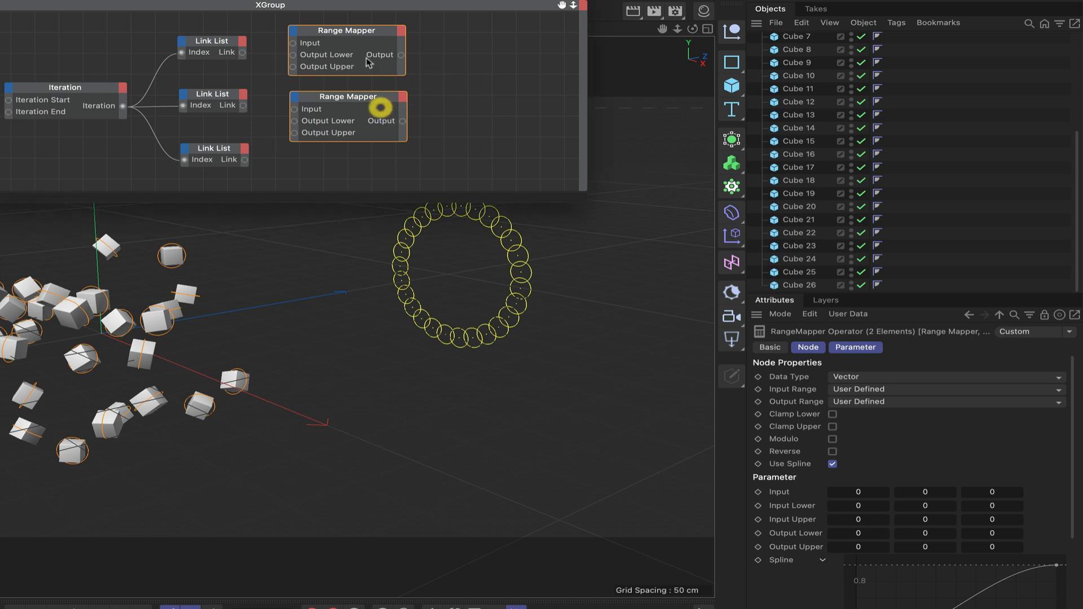
drag(369, 34, 484, 29)
scroll(820, 111, up, 5)
scroll(820, 111, up, 2)
click(753, 65)
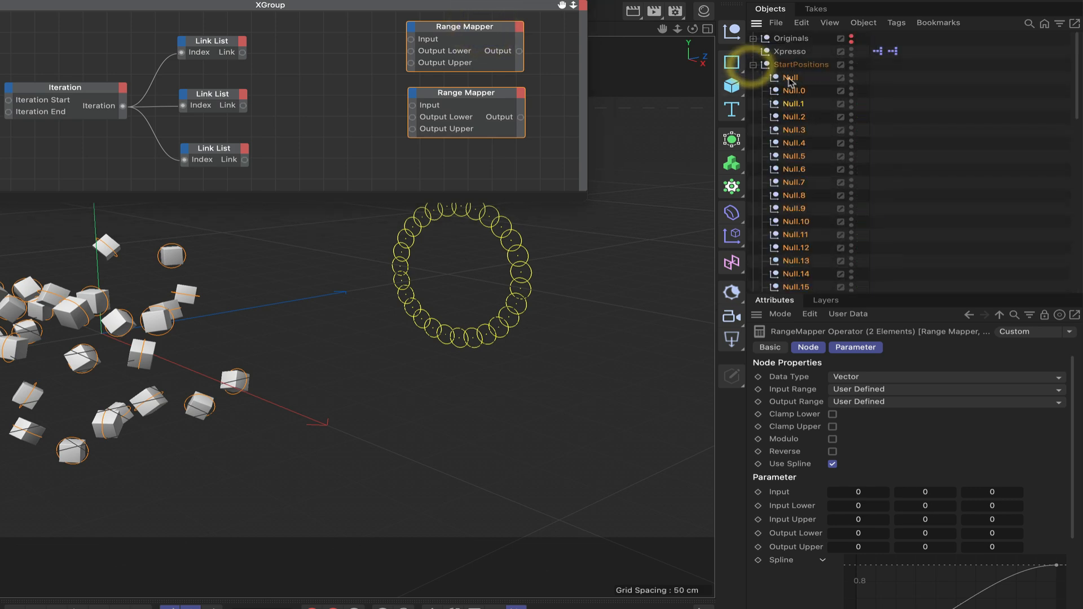
click(789, 78)
drag(333, 49, 327, 50)
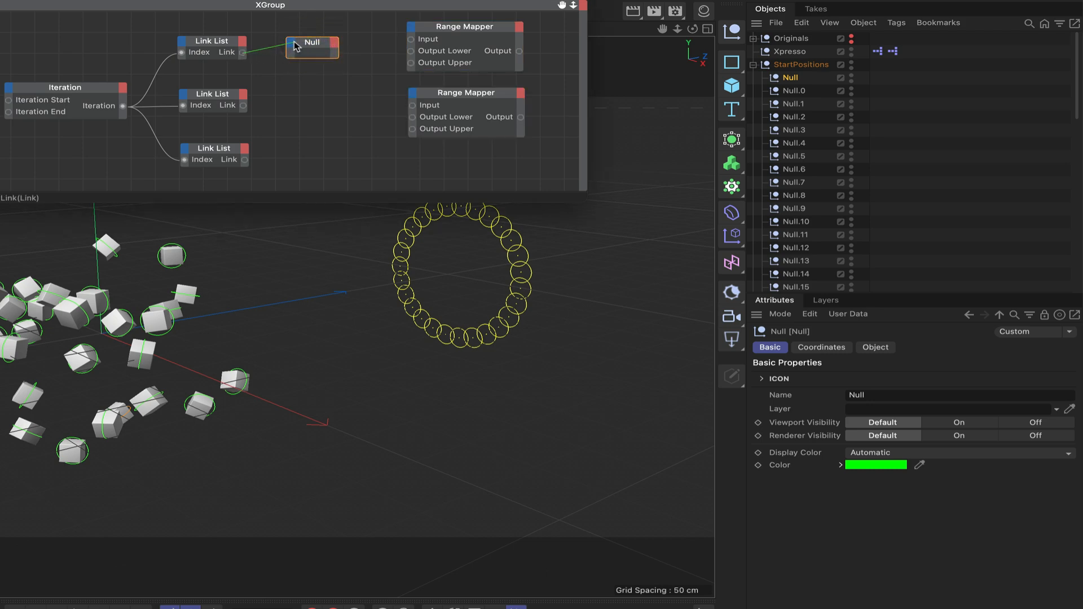
click(293, 44)
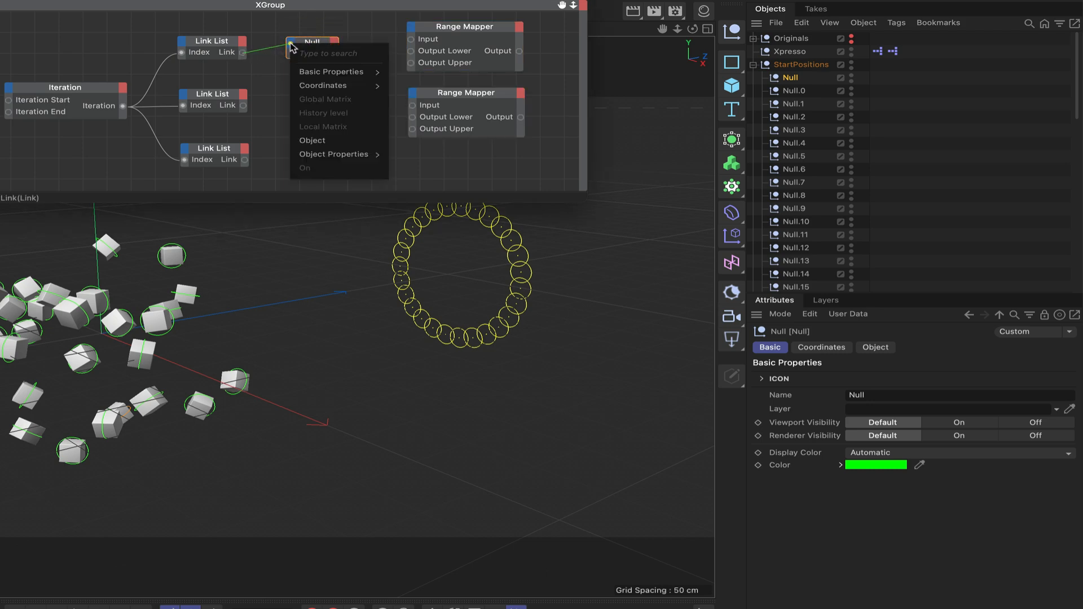
click(312, 140)
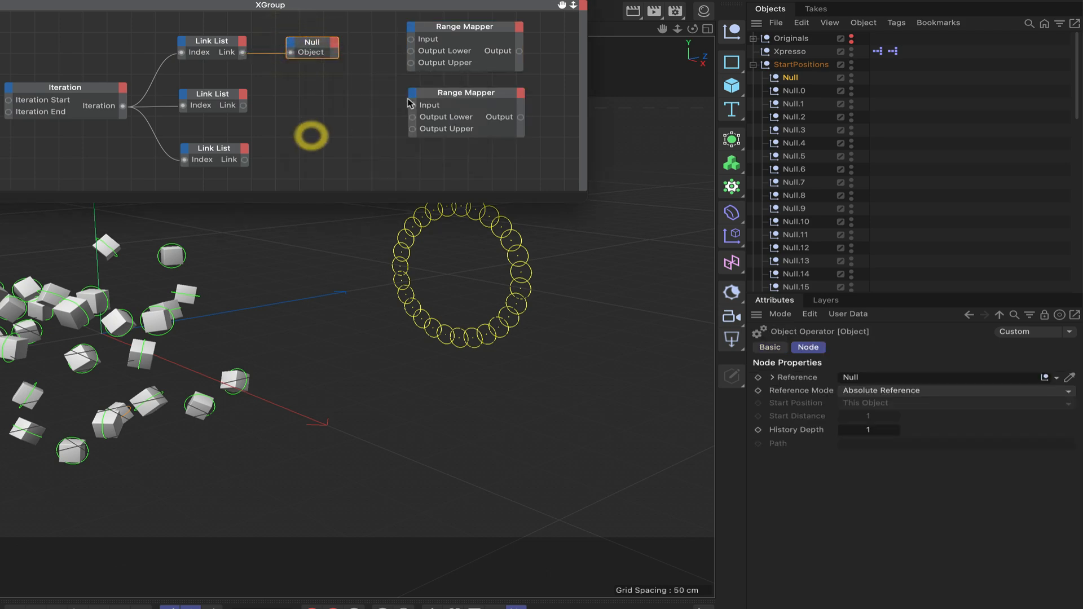
Add Null.0 from EndPositions to the node graph and link the middle Link List to its Object input
click(753, 64)
click(753, 78)
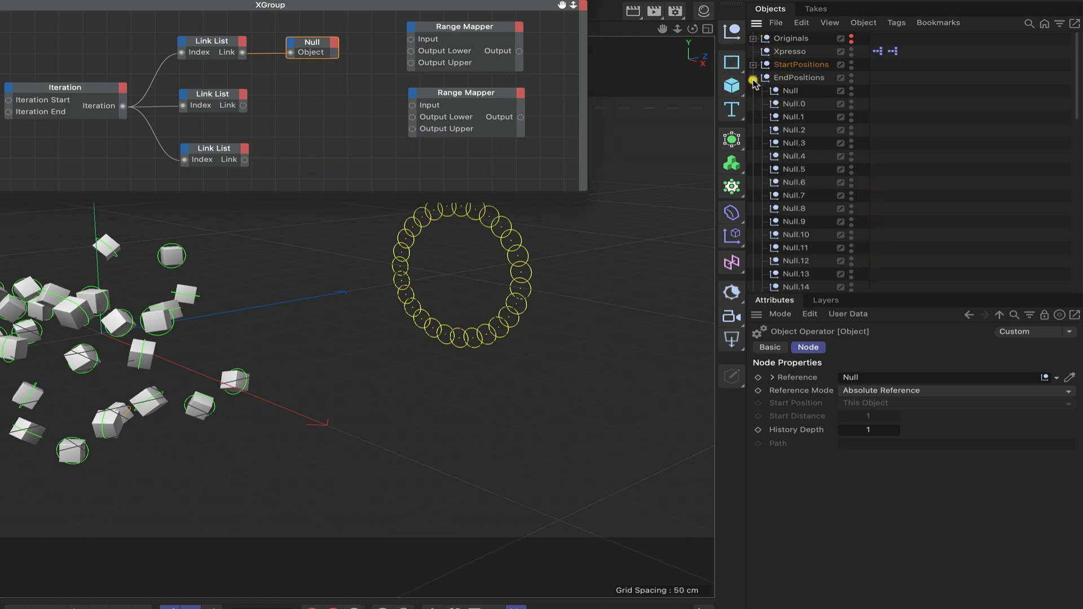
click(793, 104)
click(795, 103)
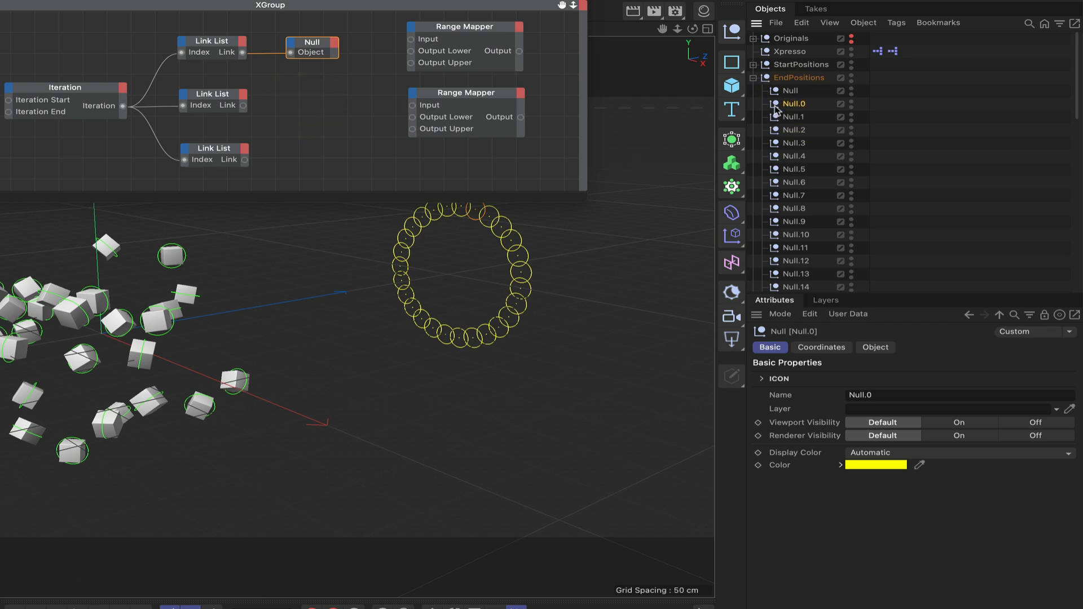
drag(302, 105, 303, 97)
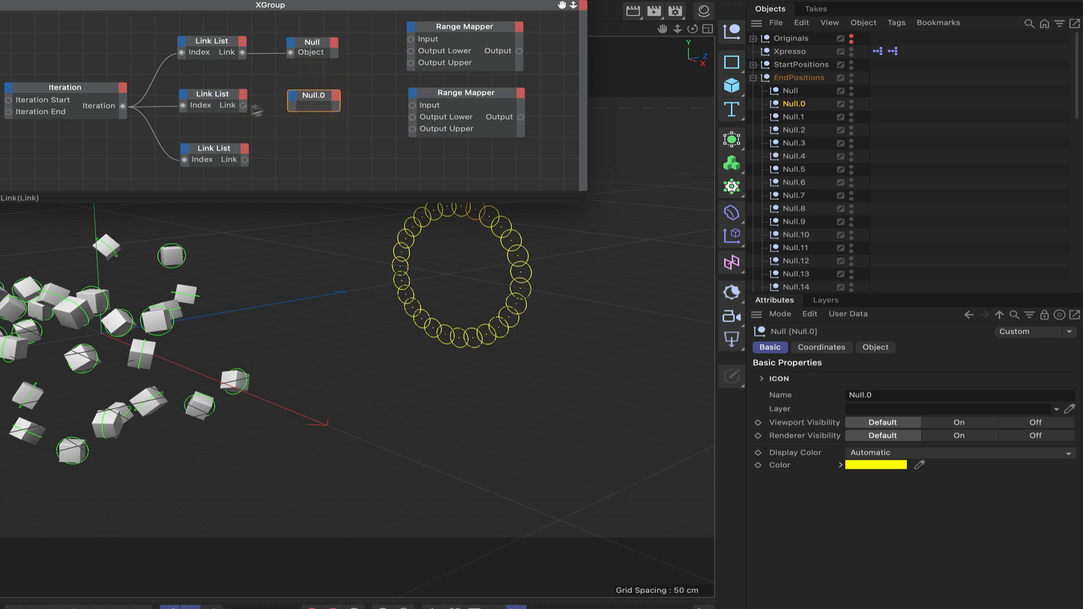
drag(292, 101, 294, 102)
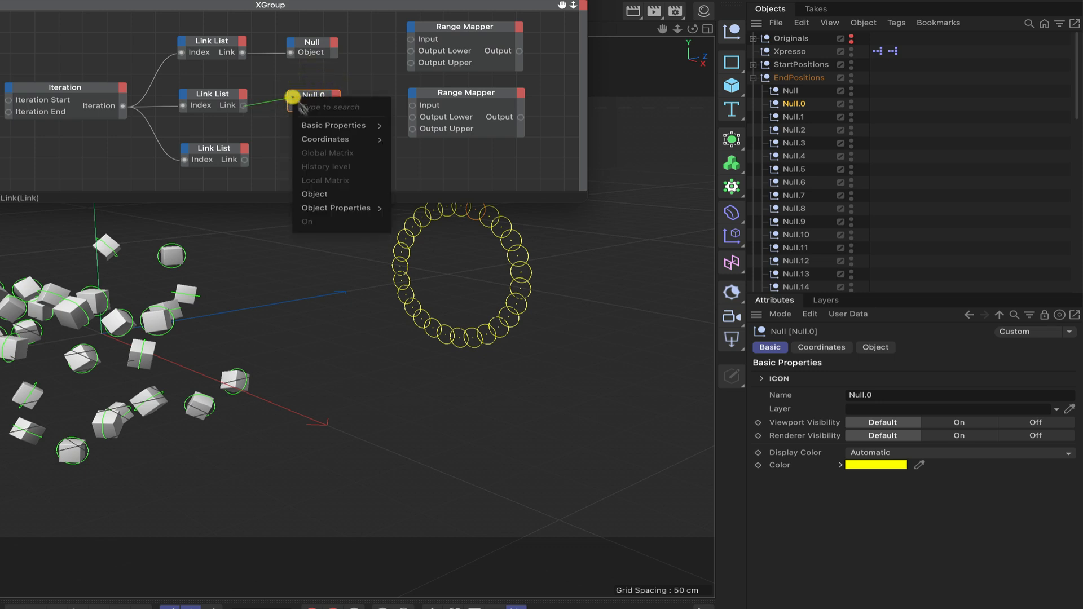
click(309, 194)
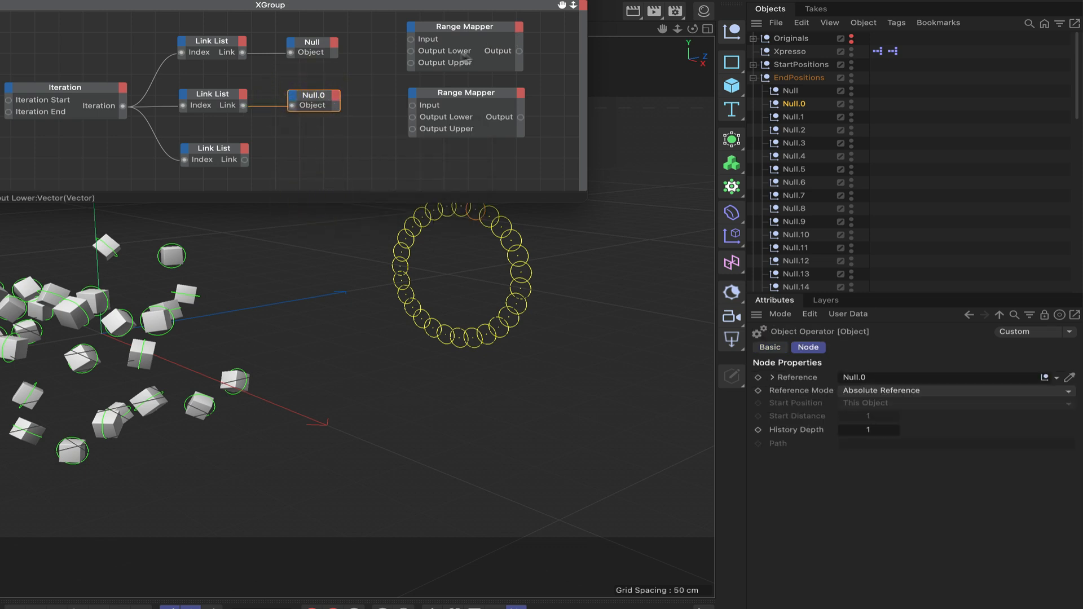
Shift both Range Mappers farther from the nulls, and give the expanded Null node Global Position and Global Rotation outputs
drag(393, 51, 464, 110)
drag(483, 32, 531, 26)
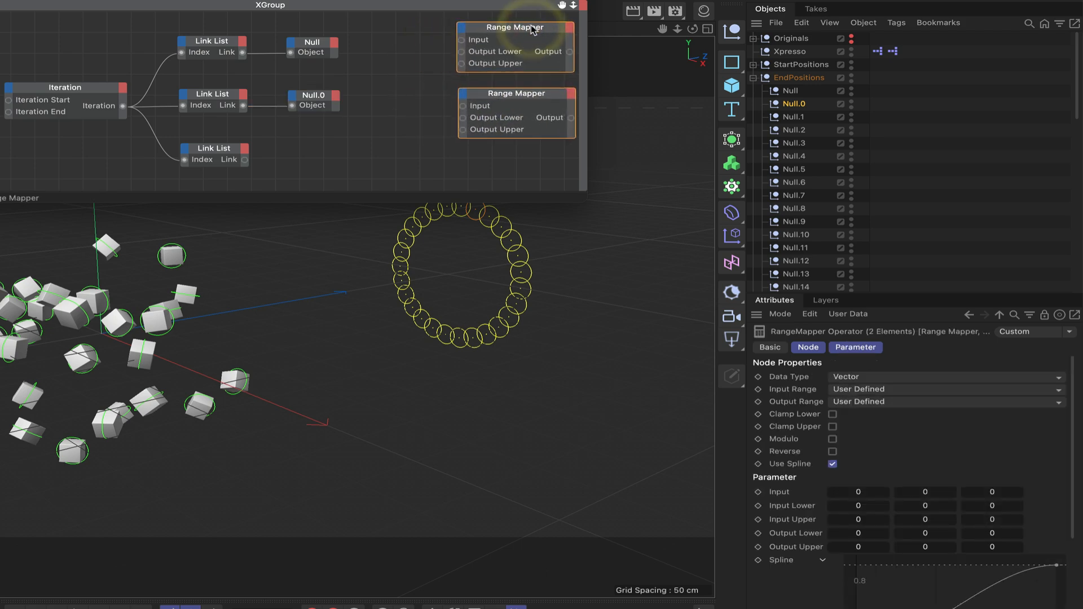
click(335, 45)
mouse_move(369, 86)
mouse_move(482, 115)
click(564, 115)
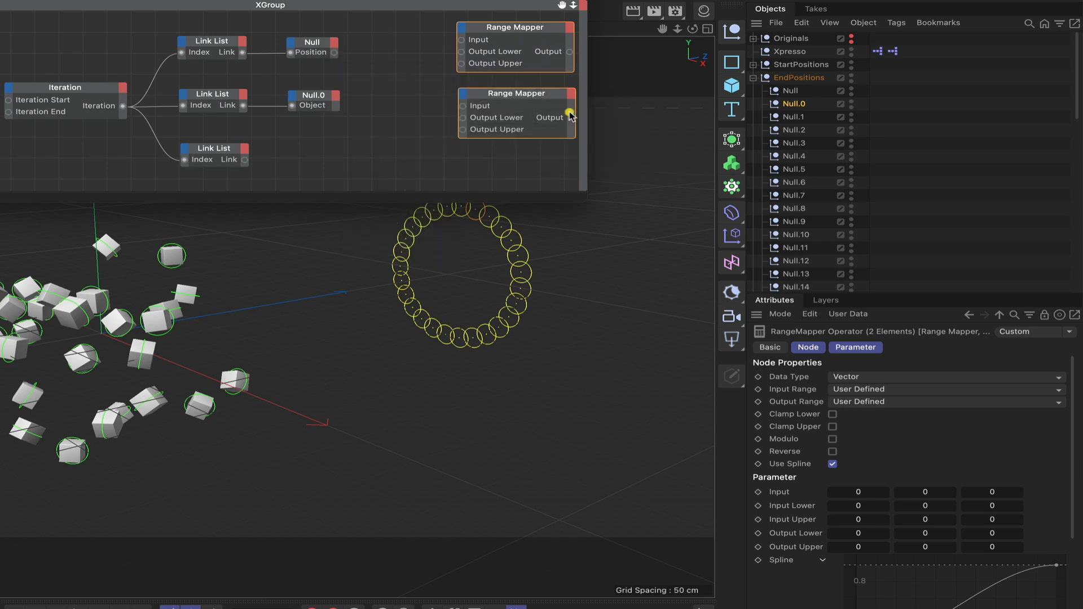
click(335, 45)
mouse_move(370, 85)
mouse_move(482, 130)
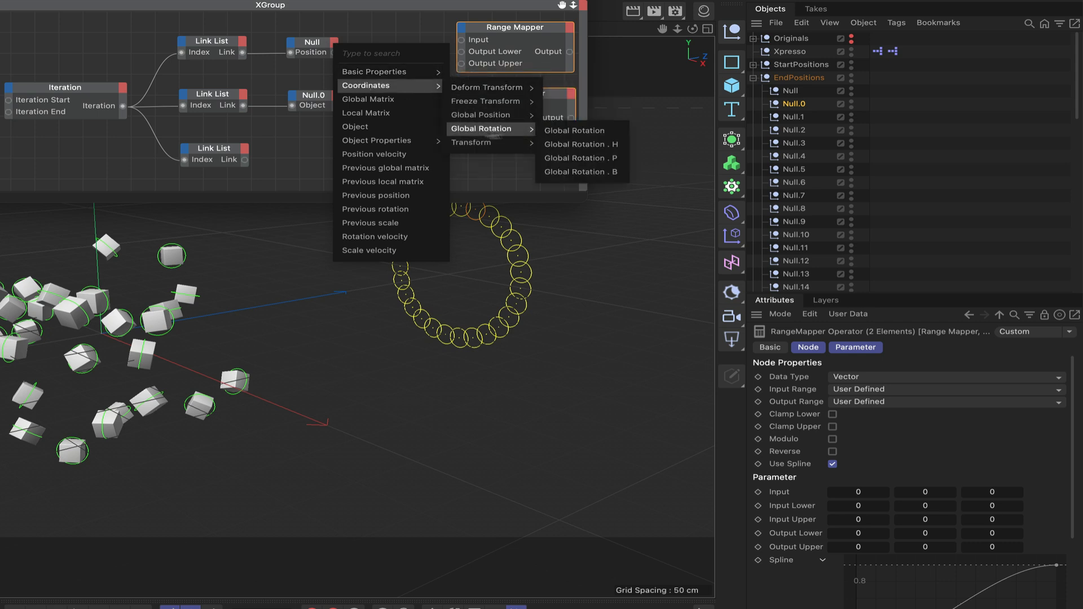
click(594, 131)
double_click(327, 43)
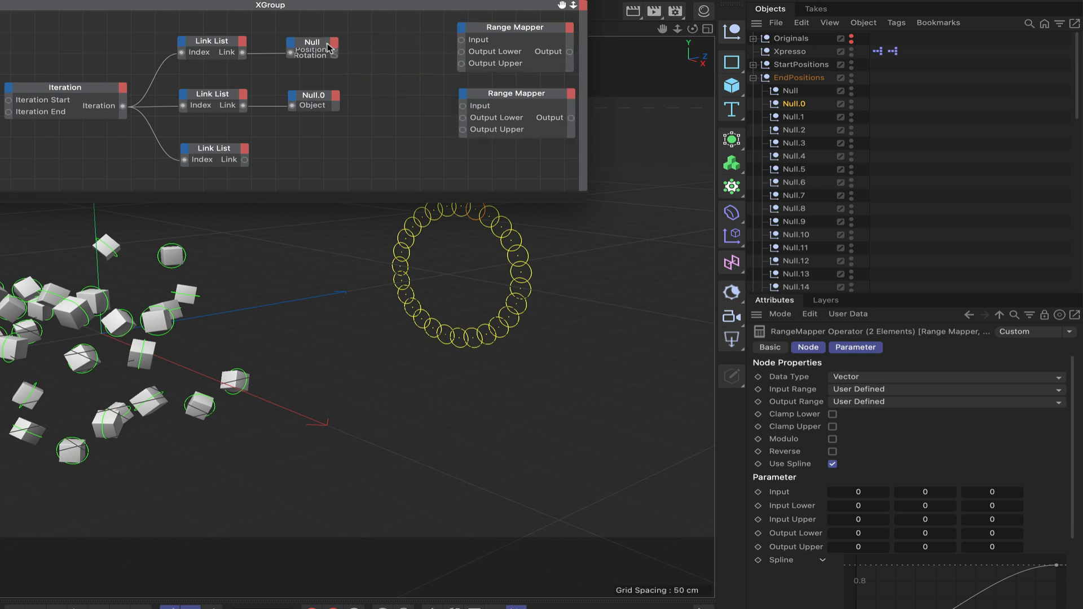
drag(350, 43, 341, 35)
Add Global Position and Global Rotation outputs to the Null.0 node, expand it and align it under the Null node
click(335, 95)
mouse_move(395, 140)
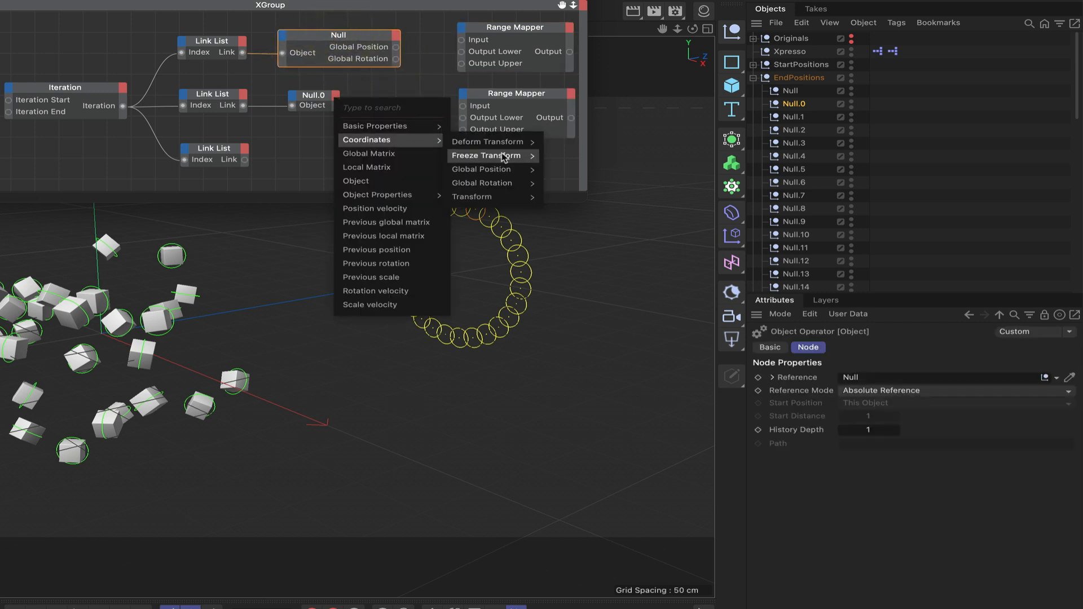
mouse_move(499, 158)
click(581, 172)
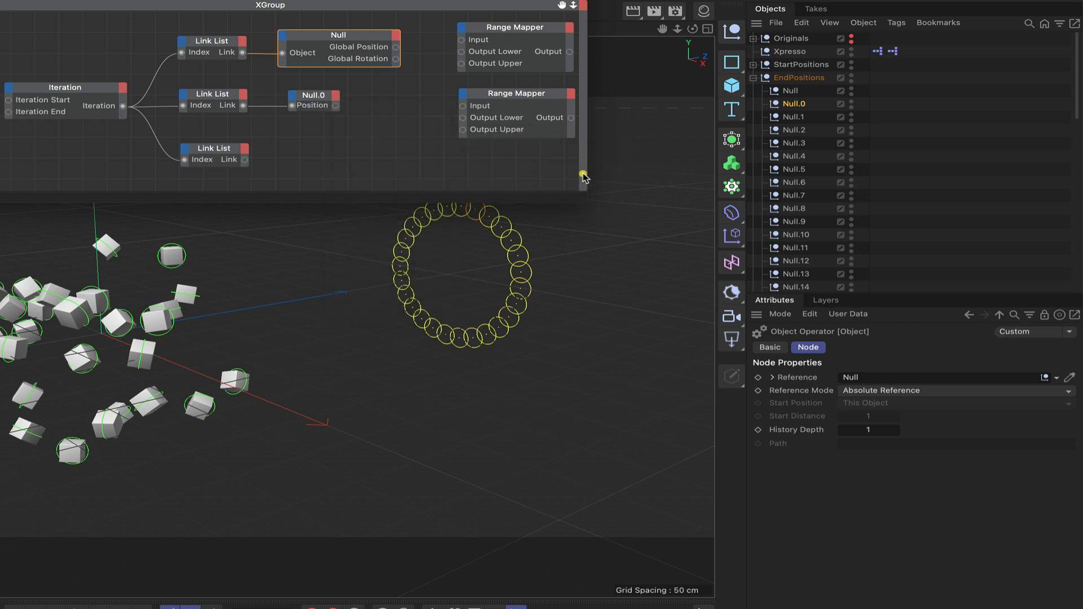
click(334, 97)
mouse_move(375, 139)
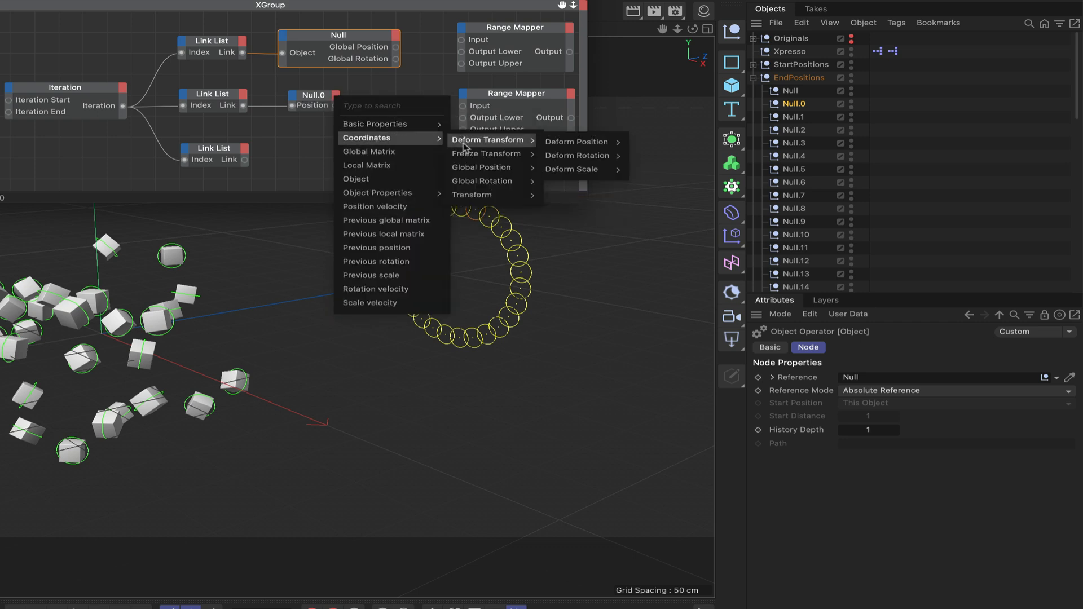
mouse_move(495, 180)
click(566, 181)
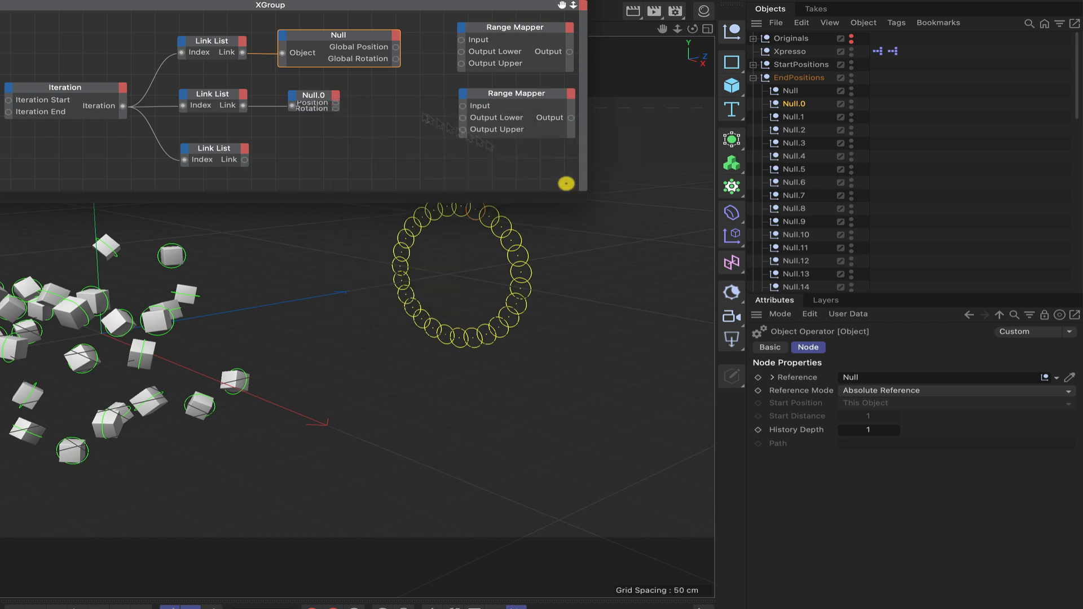
click(321, 92)
drag(321, 93, 349, 88)
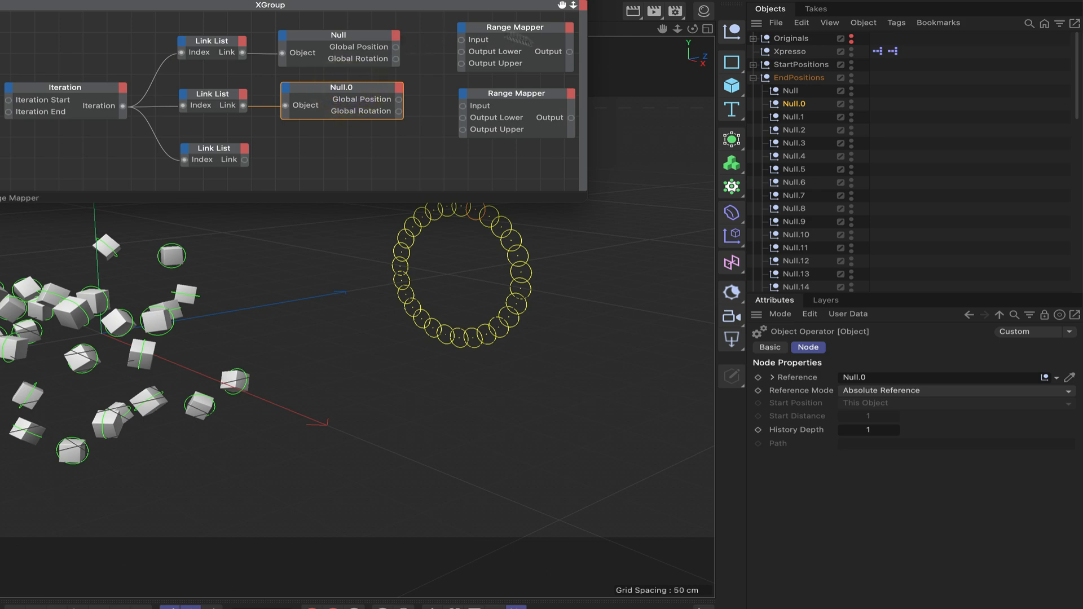
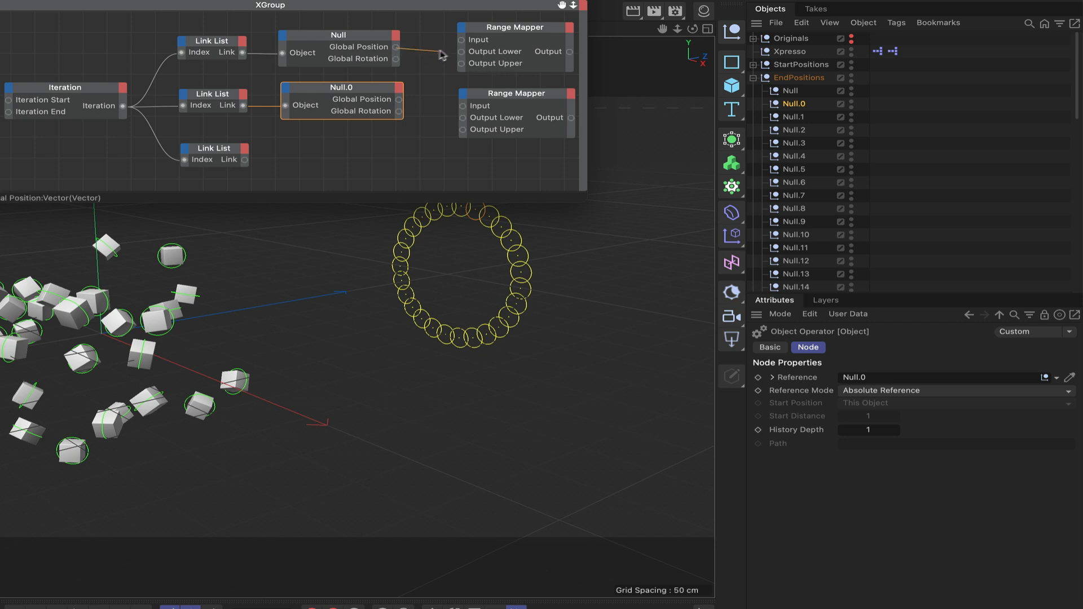
Wire Null's and Null.0's Global Positions into the upper Range Mapper's Output Lower and Output Upper, and their Global Rotations into the lower one's
drag(462, 56, 461, 51)
drag(400, 100, 461, 63)
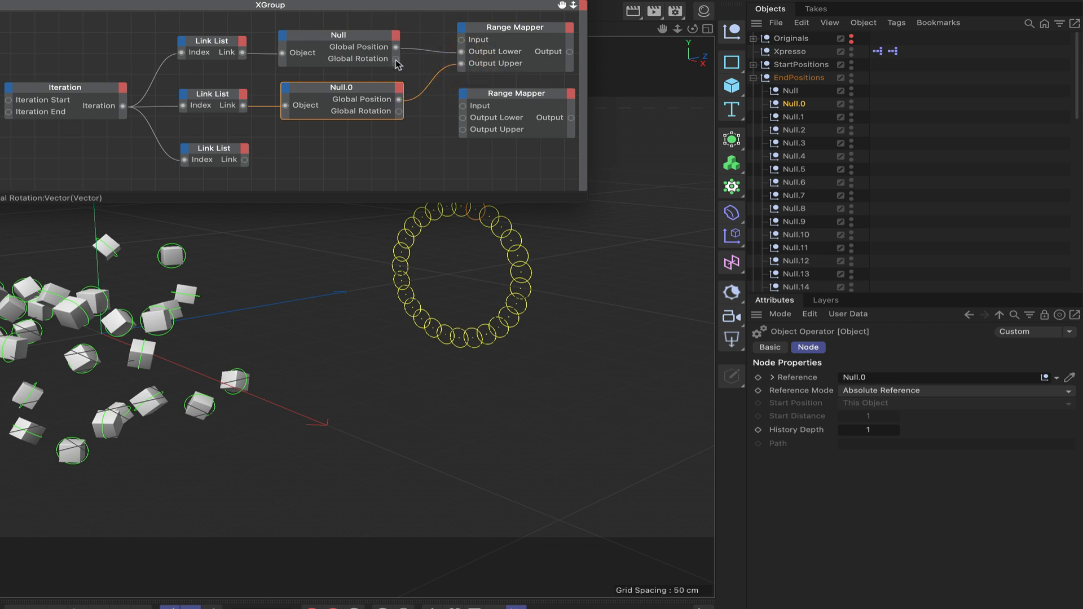
drag(456, 112, 461, 129)
drag(445, 51, 462, 56)
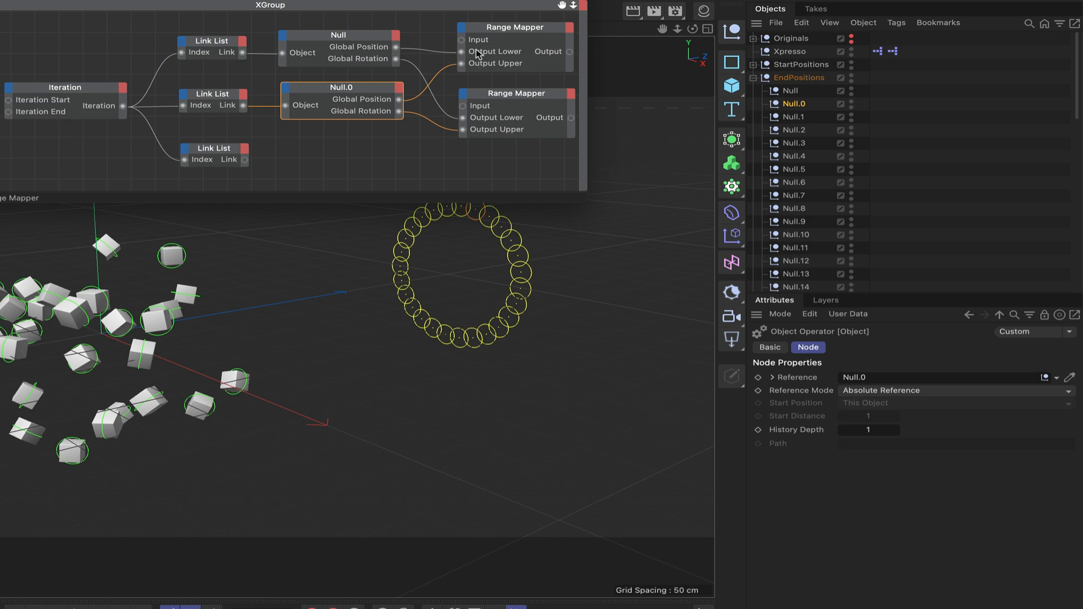
Add a user data entry named Morph to the Xpresso null
drag(562, 7, 487, 19)
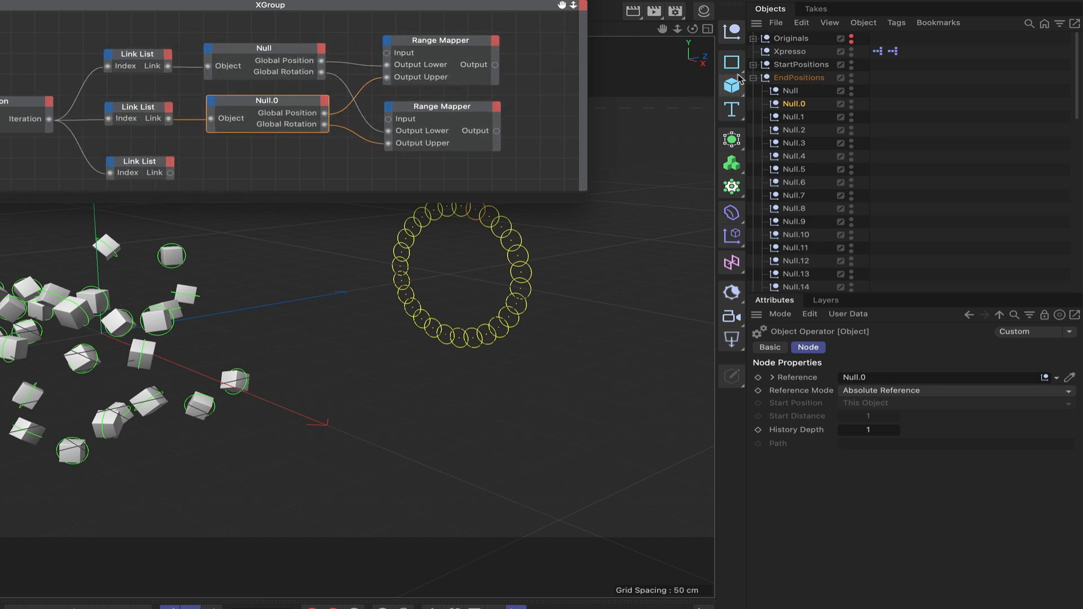
click(792, 52)
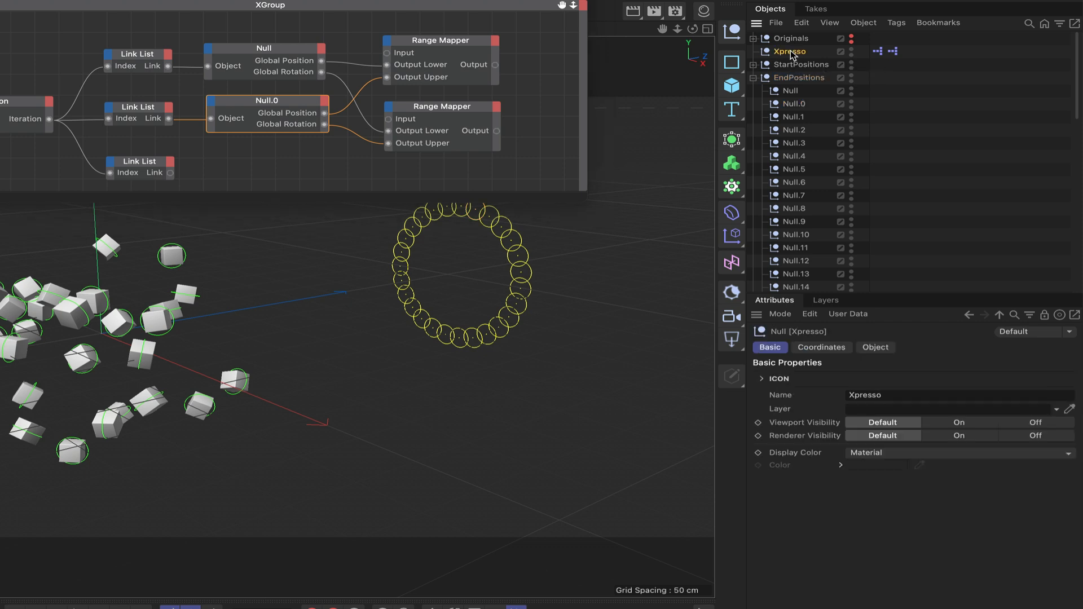
click(848, 314)
click(855, 332)
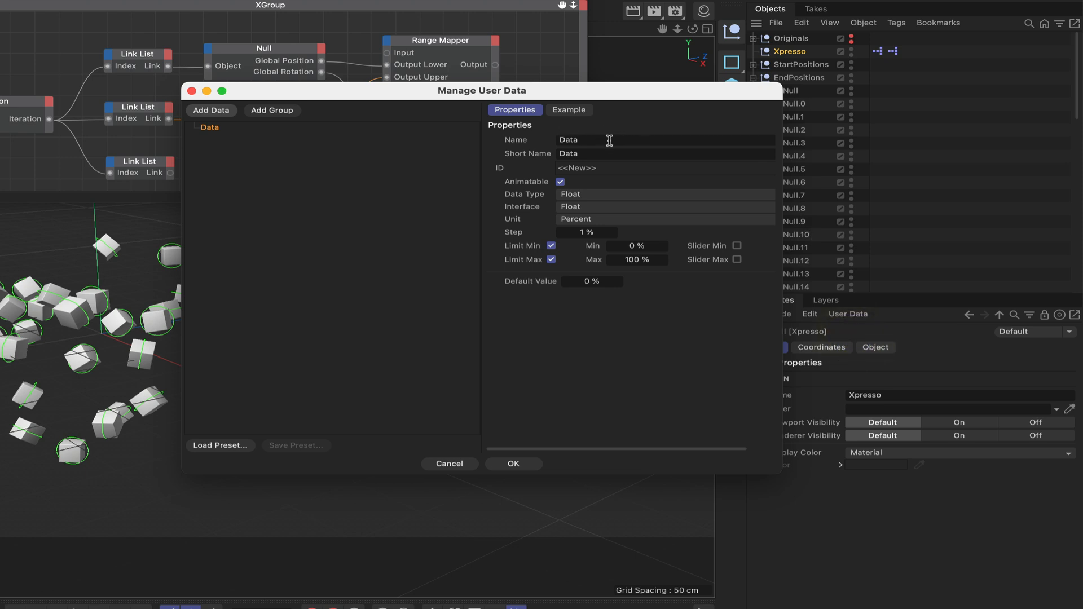
click(530, 144)
text(Morp)
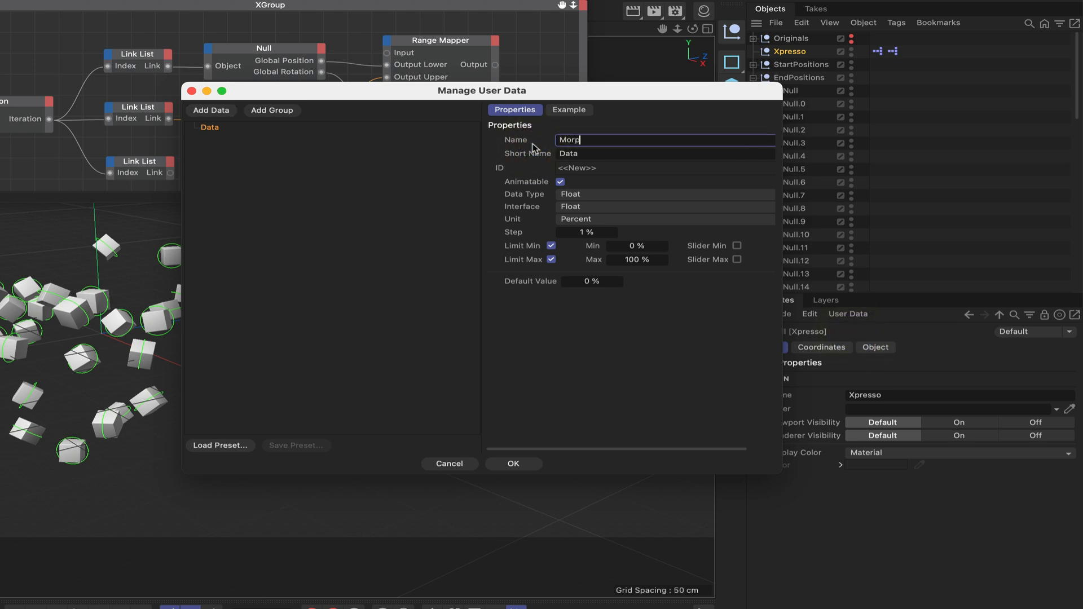
click(535, 171)
Set Morph's interface to Float Slider and its unit to Real with a step of 0.01
click(578, 206)
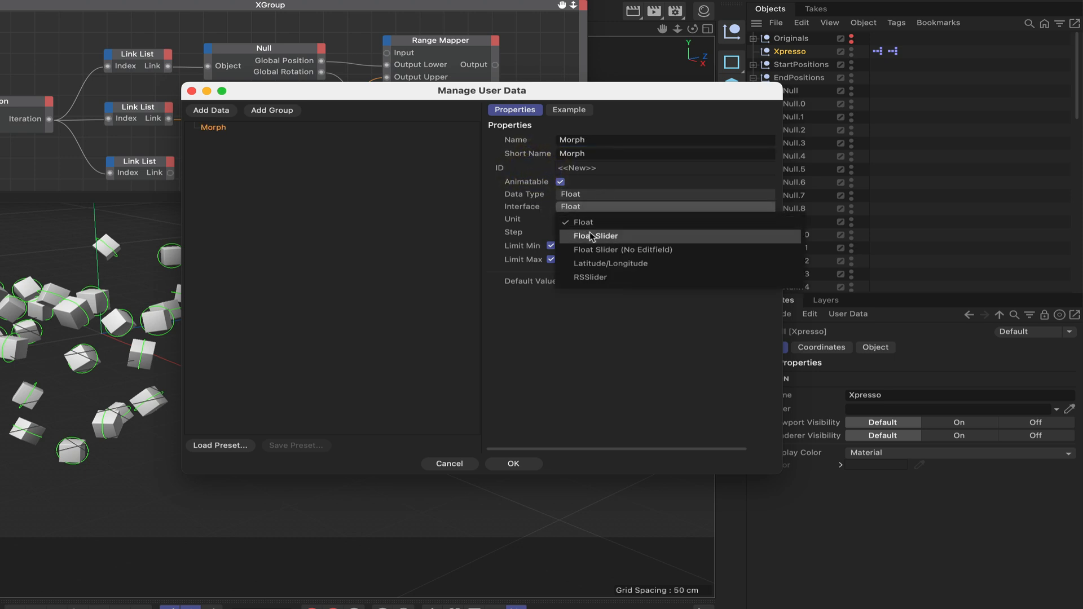
click(590, 236)
click(586, 219)
click(581, 233)
click(584, 231)
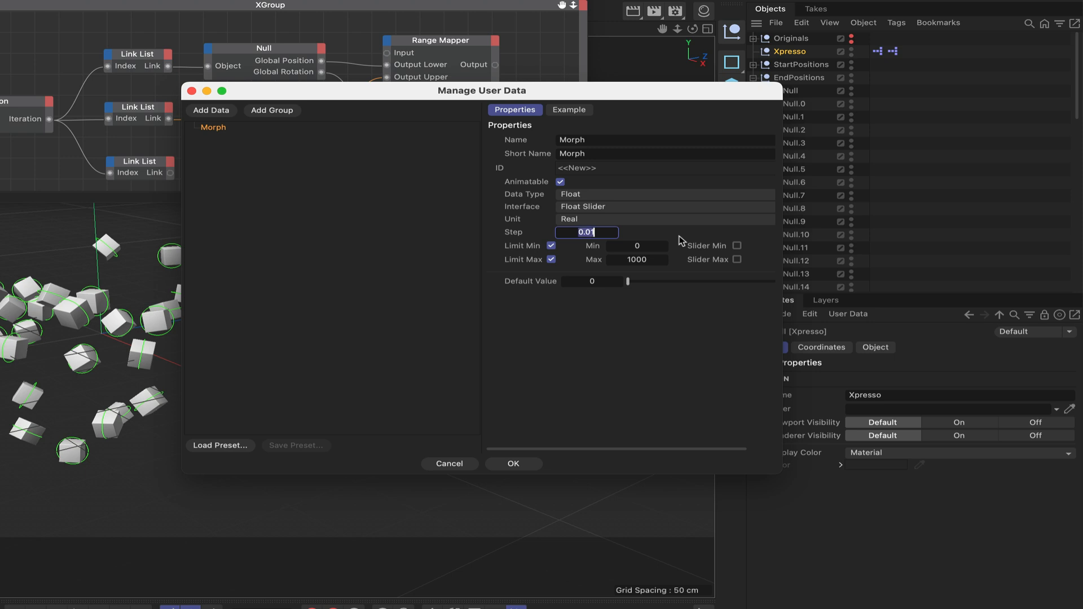
Limit Morph to a maximum of 1, enable its slider minimum and maximum, and display the confirmed user data on the Xpresso null
click(647, 260)
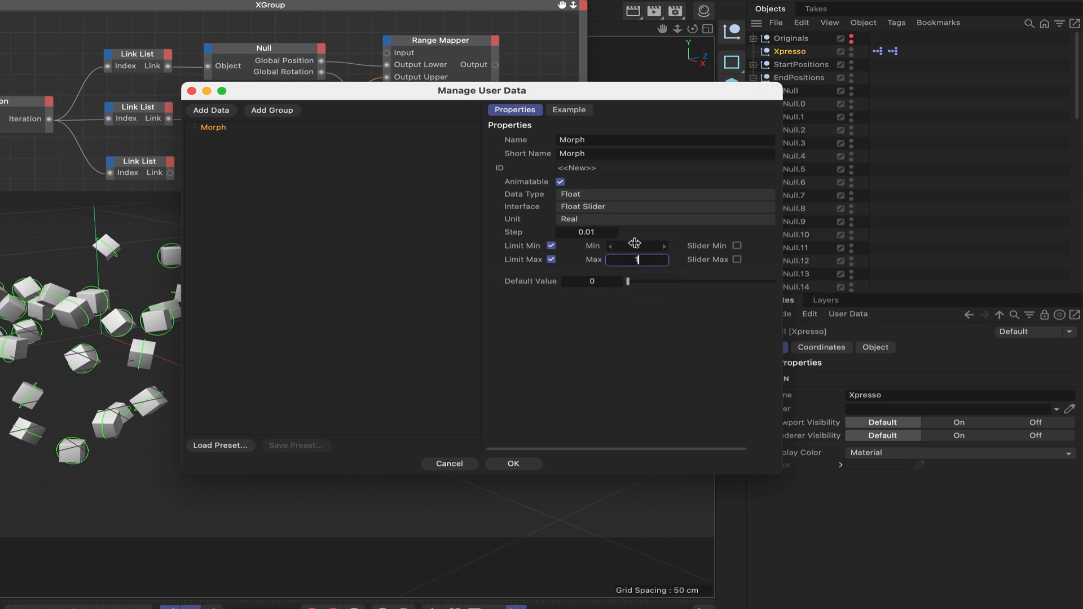
scroll(645, 277, right, 2)
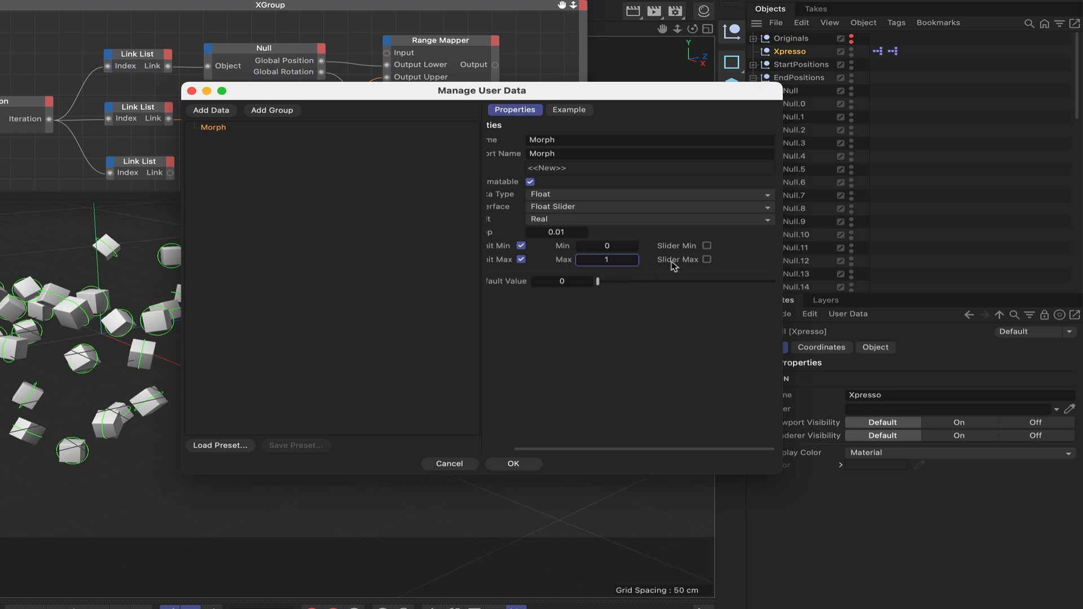
click(706, 246)
click(707, 260)
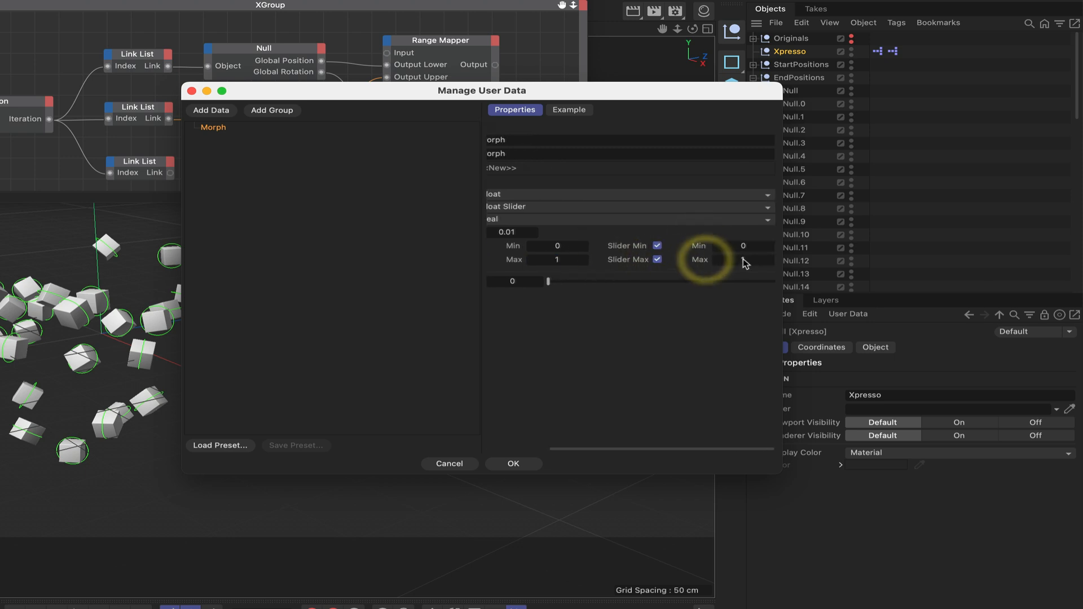
click(511, 462)
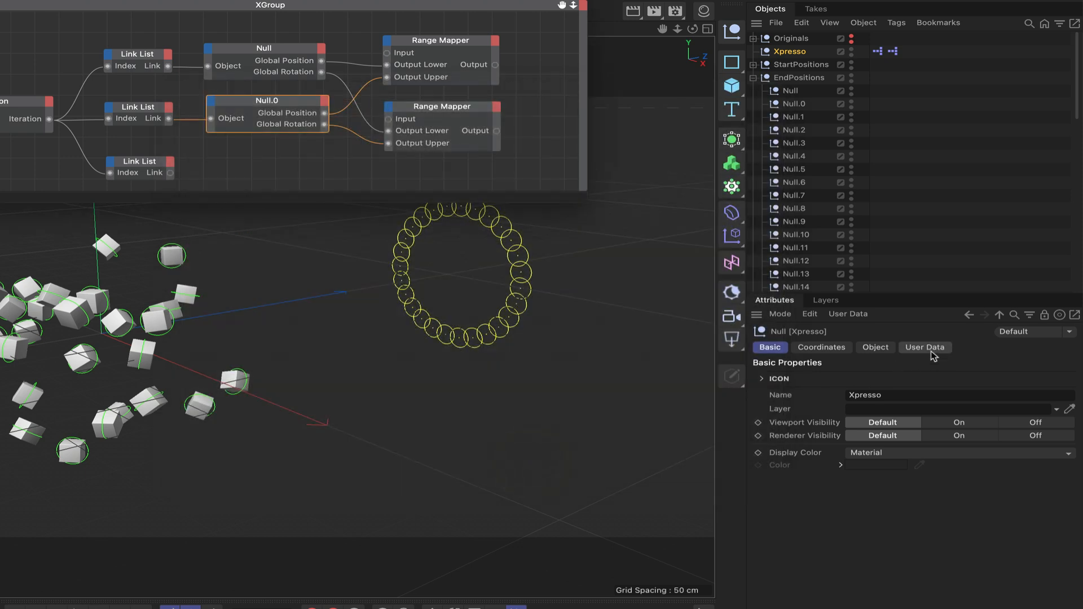
click(932, 348)
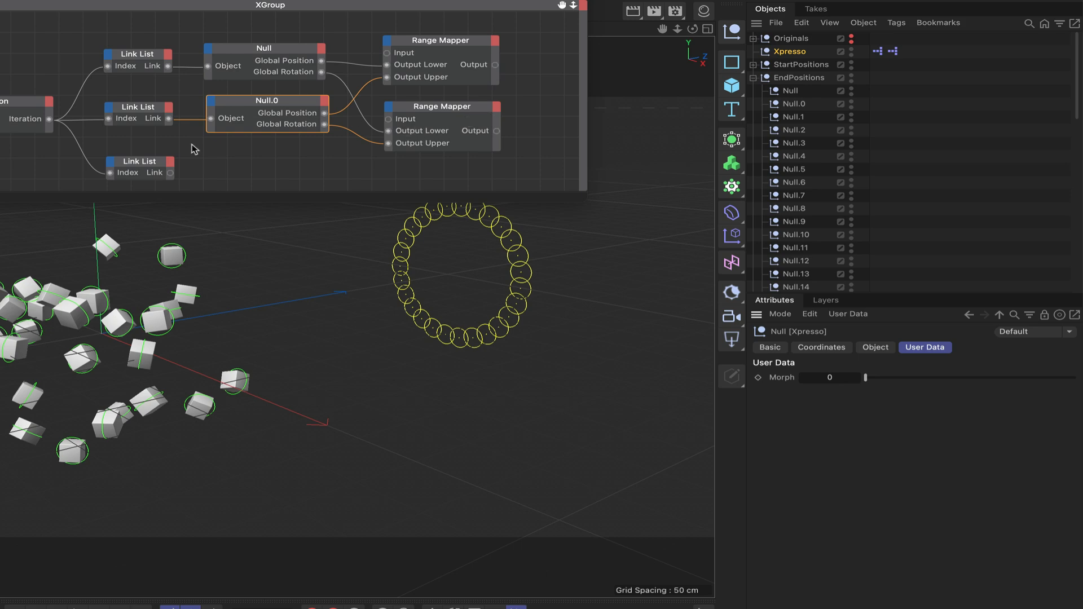
Add Cube 0 to an enlarged node graph beyond the Range Mappers and link the cubes' Link List to its Object input
click(149, 165)
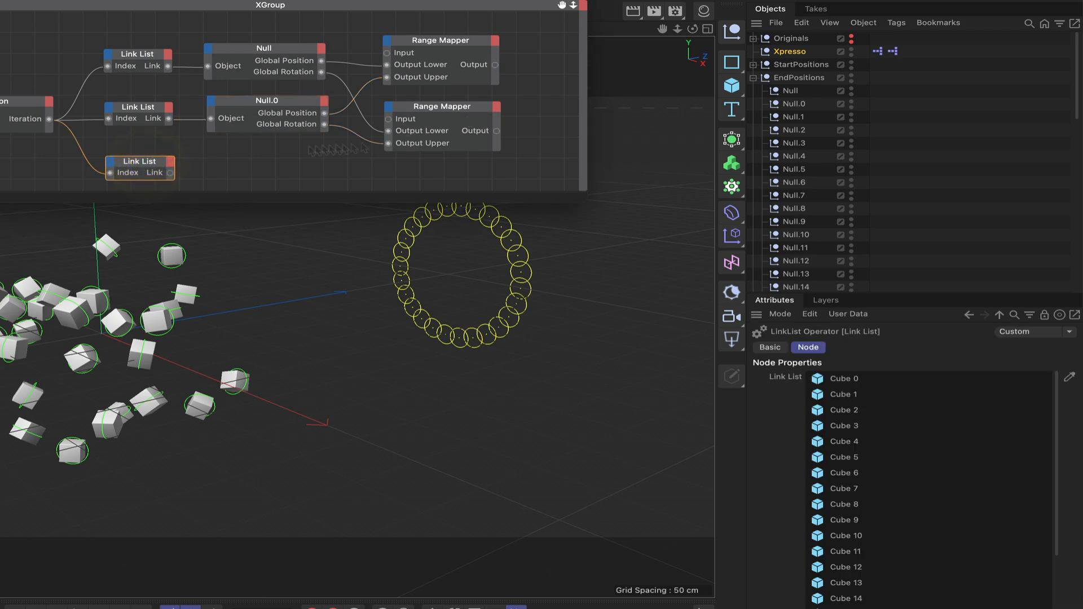
click(753, 78)
click(788, 105)
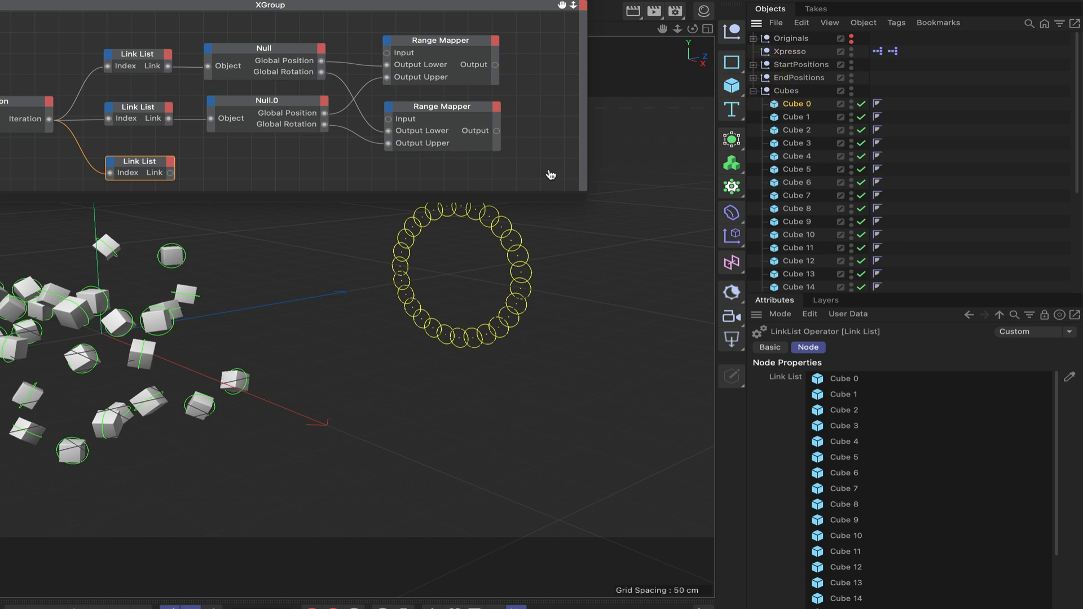
drag(548, 175, 547, 171)
drag(584, 202, 749, 236)
click(713, 188)
drag(271, 194, 683, 186)
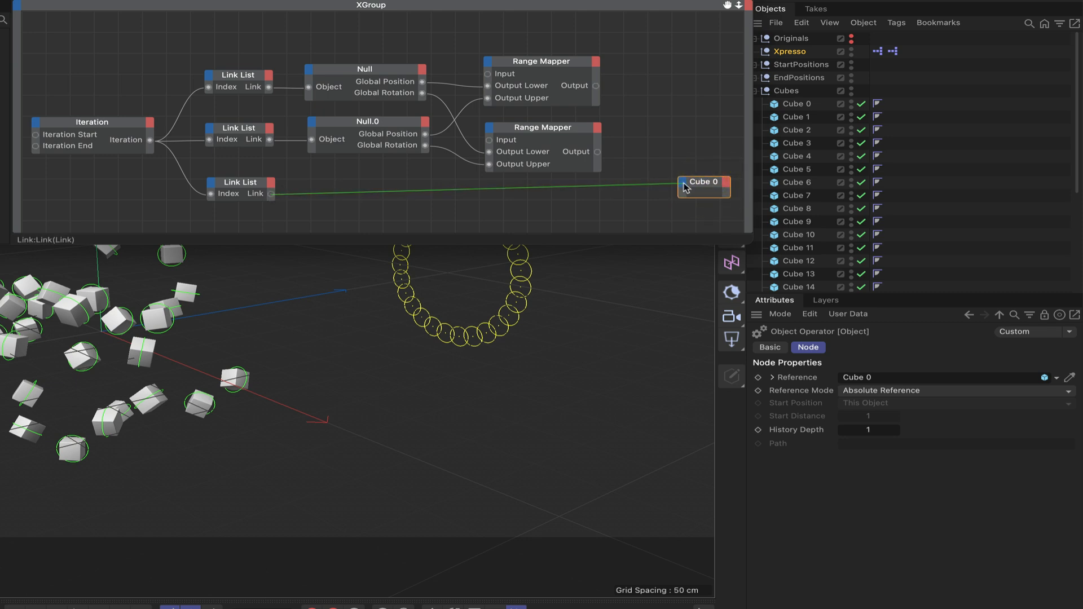
click(694, 277)
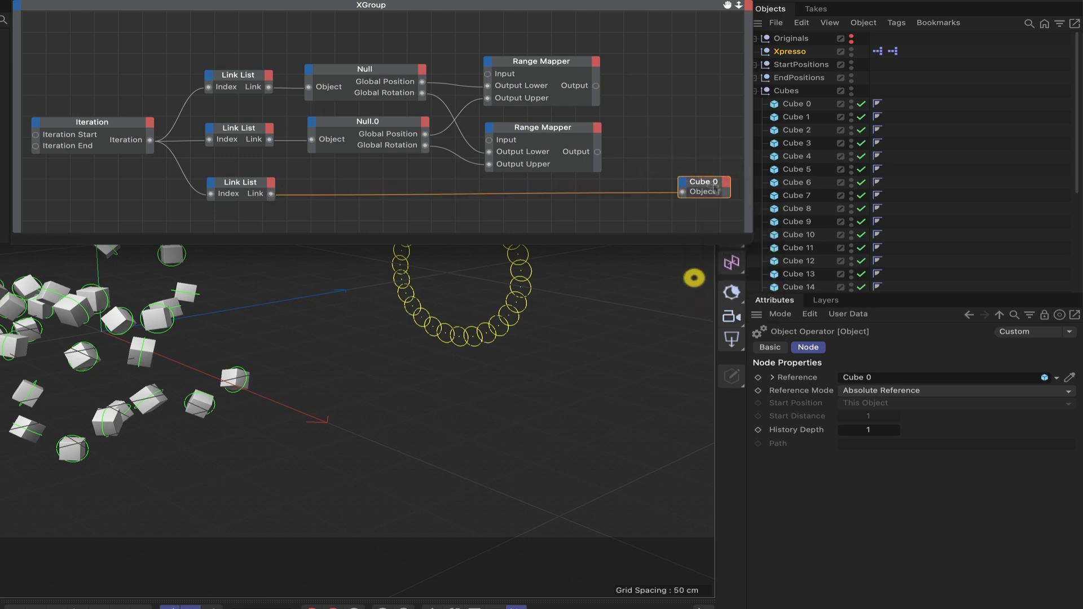
Add Global Position and Global Rotation inputs to the Cube 0 node
click(682, 182)
mouse_move(702, 218)
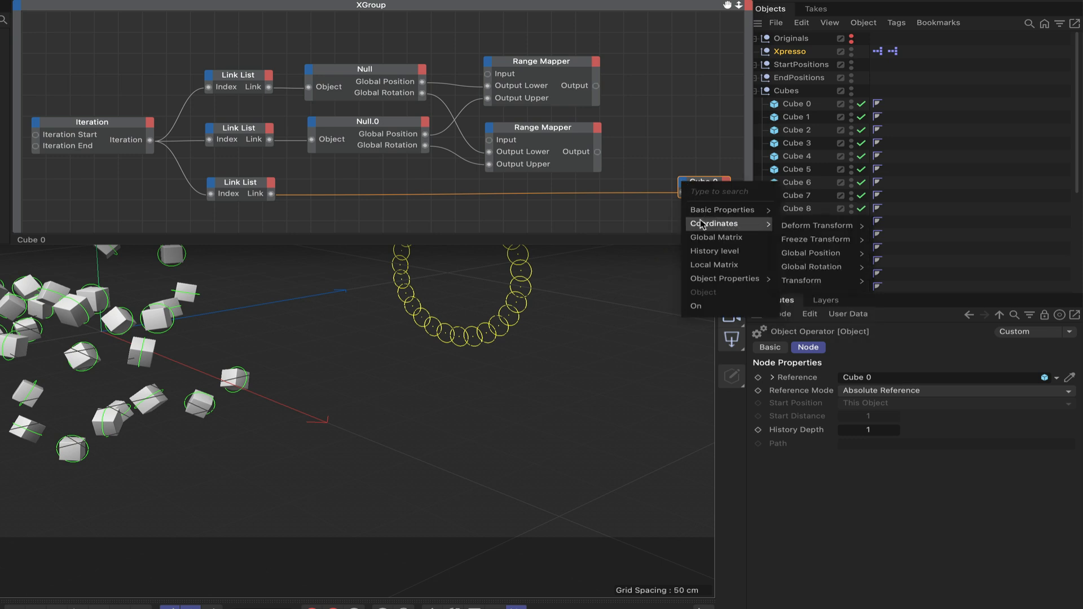
mouse_move(810, 252)
click(927, 254)
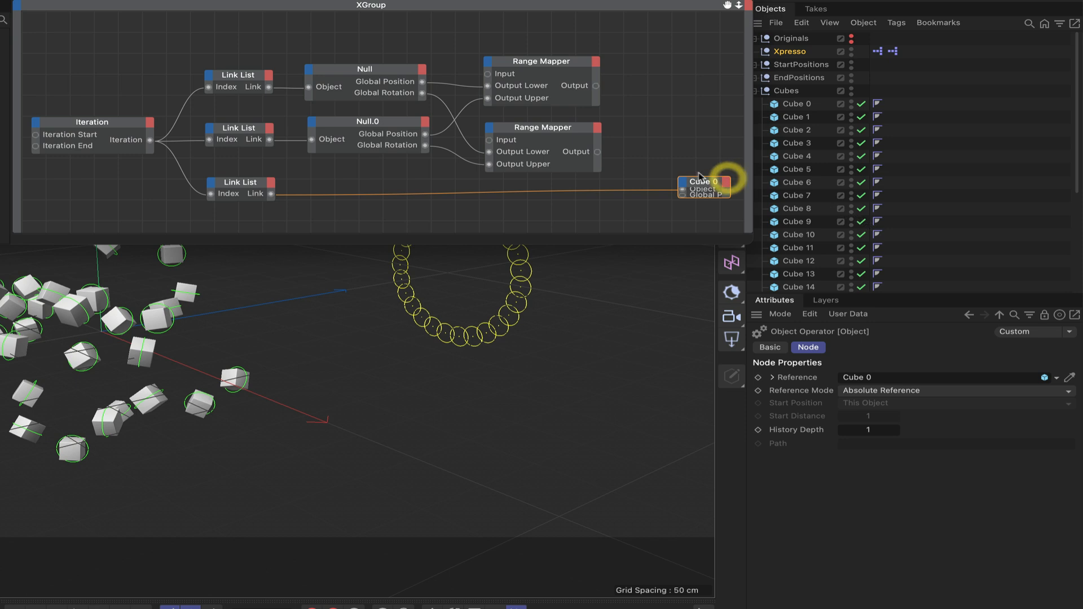
click(682, 182)
mouse_move(705, 225)
mouse_move(826, 227)
mouse_move(806, 269)
click(911, 271)
Expand the Cube 0 node and wire the upper Range Mapper's Output to its Global Position and the lower one's to its Global Rotation
double_click(714, 182)
drag(715, 183, 703, 157)
drag(595, 86, 658, 170)
drag(597, 152, 657, 182)
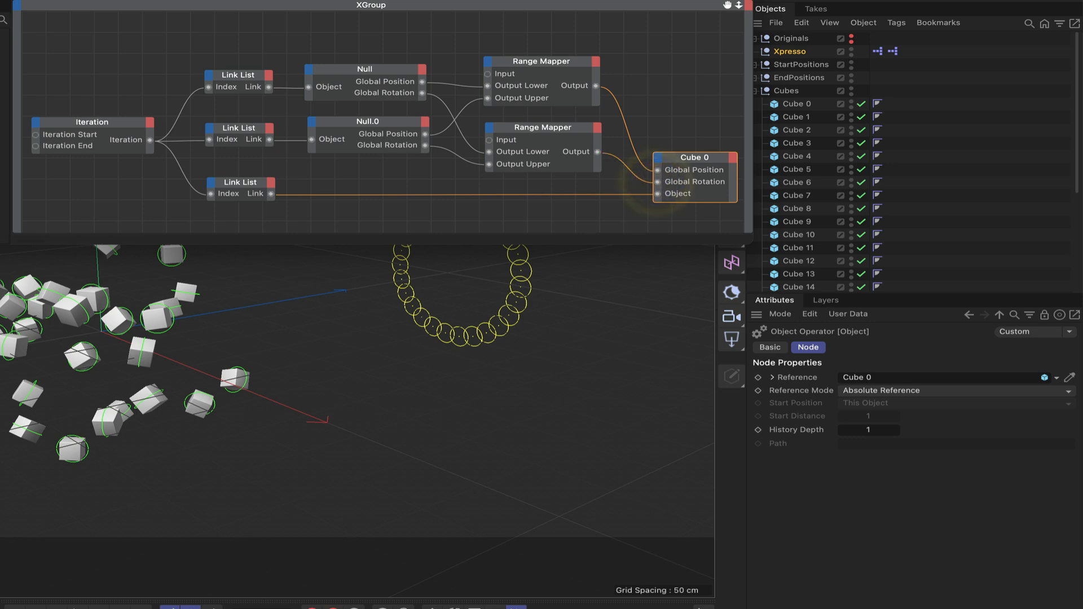
Add the Xpresso null above the Null node with a Morph output, and wire Morph into both Range Mappers' Input ports
drag(657, 1, 572, 1)
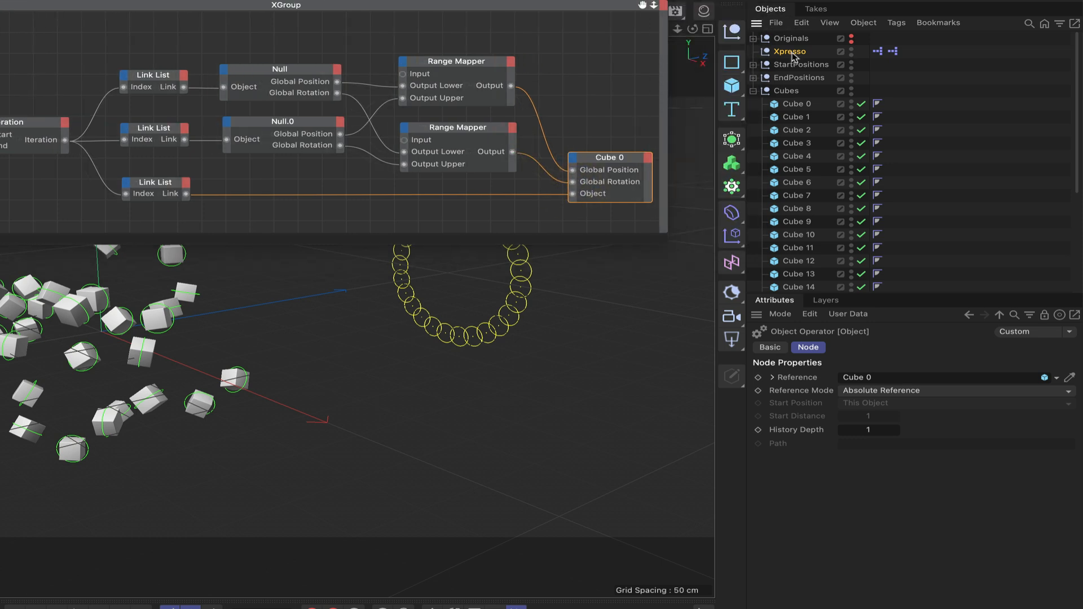
drag(261, 33, 316, 26)
click(334, 26)
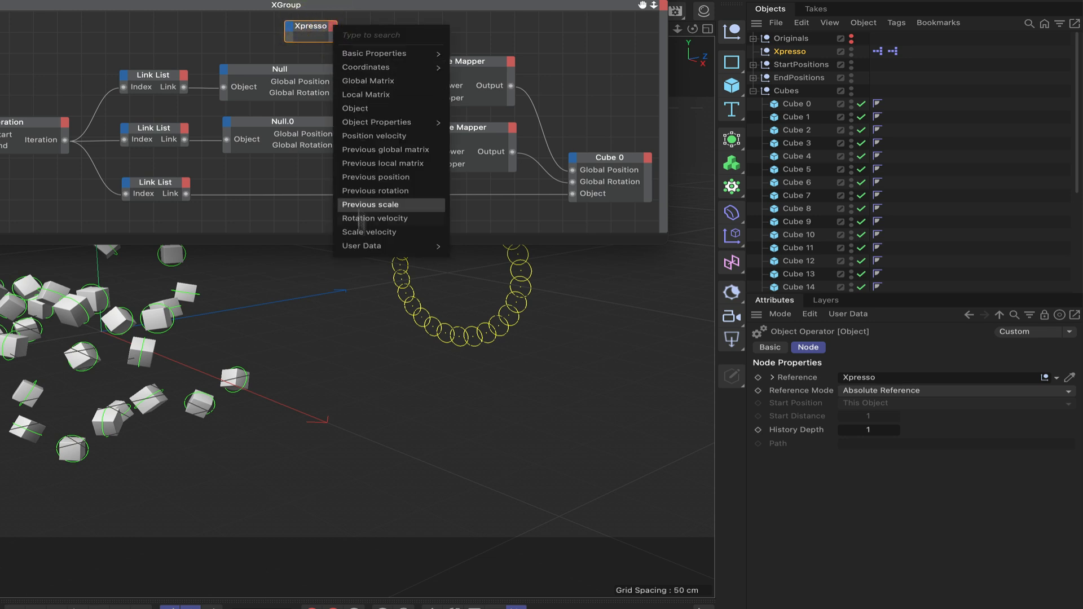
mouse_move(394, 247)
click(477, 251)
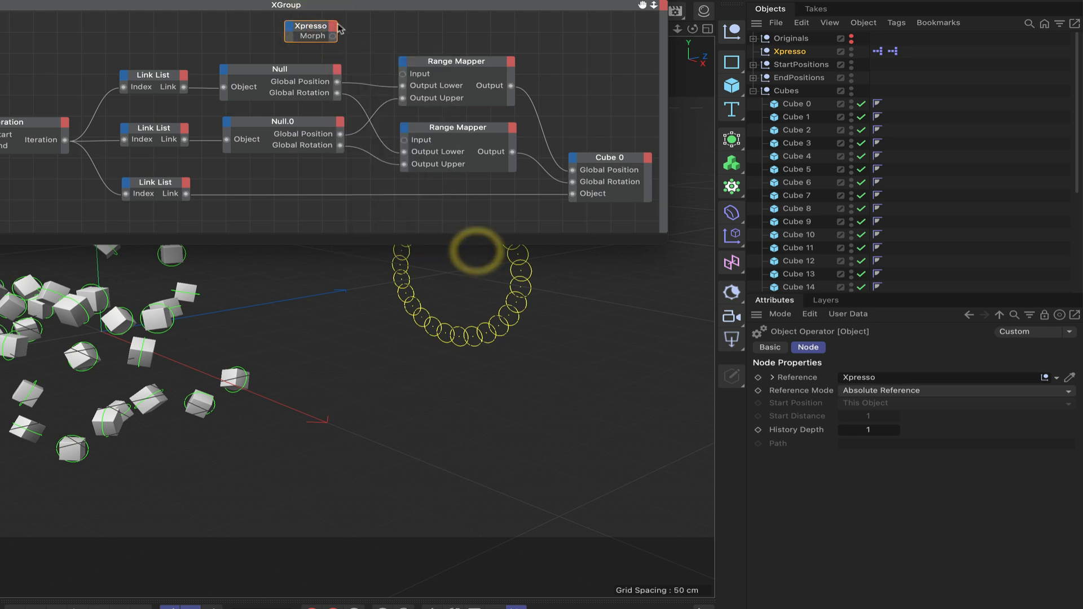
drag(403, 78, 402, 74)
drag(332, 37, 404, 140)
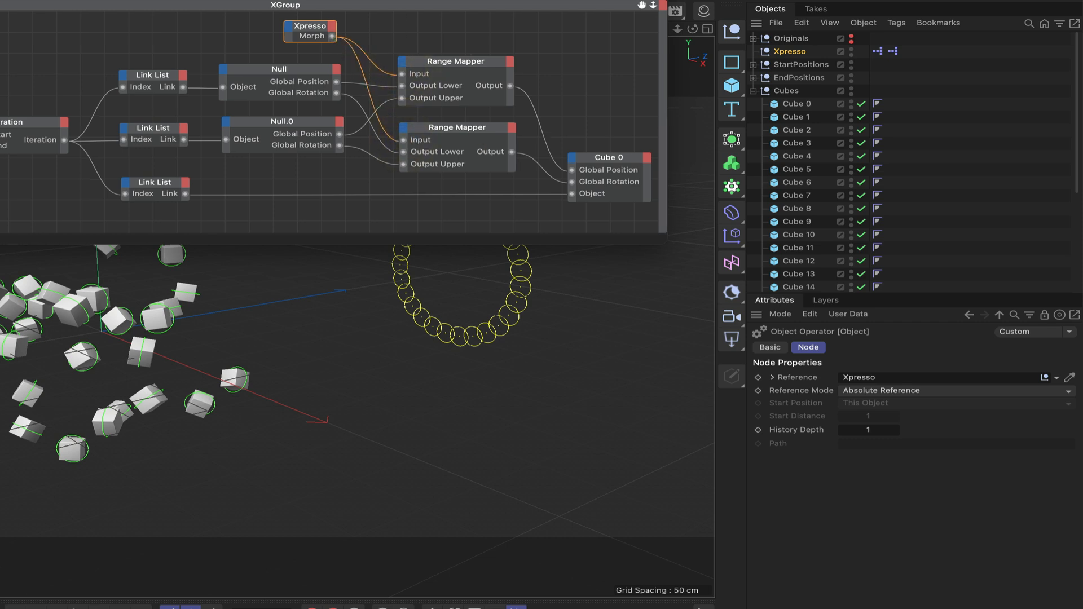
Set Input Upper to 1, 1, 1 on both Range Mappers together, and close the node graph window
drag(373, 1, 523, 0)
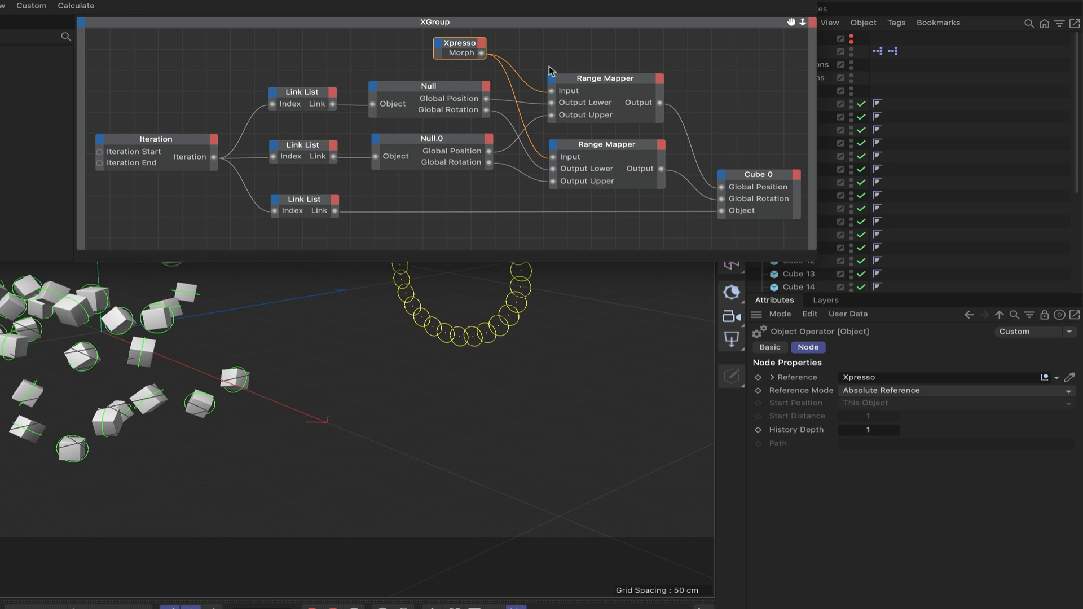
drag(595, 57, 593, 182)
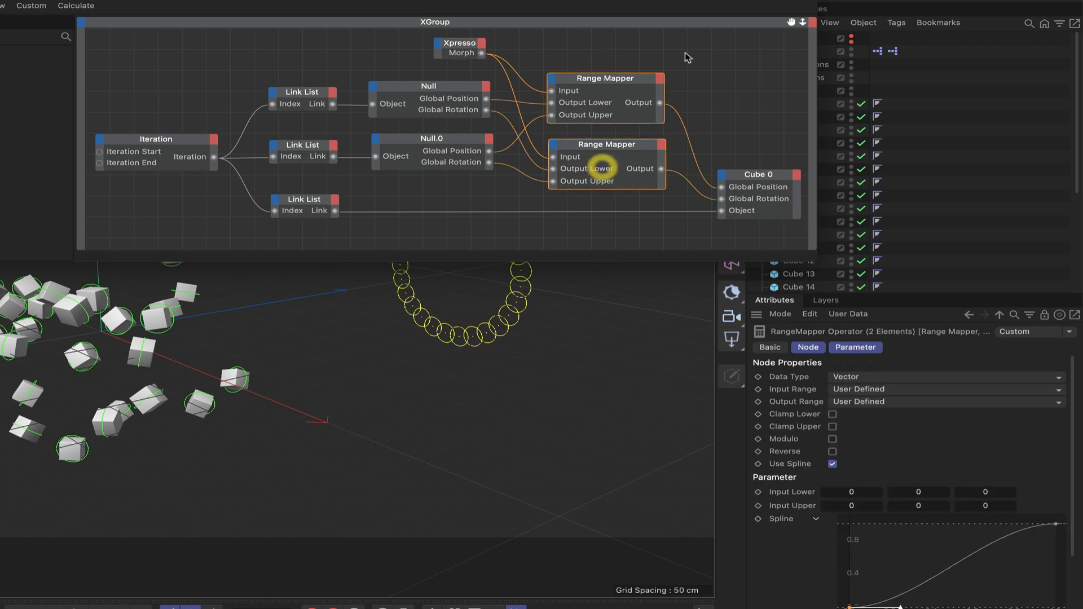
drag(696, 23, 373, 7)
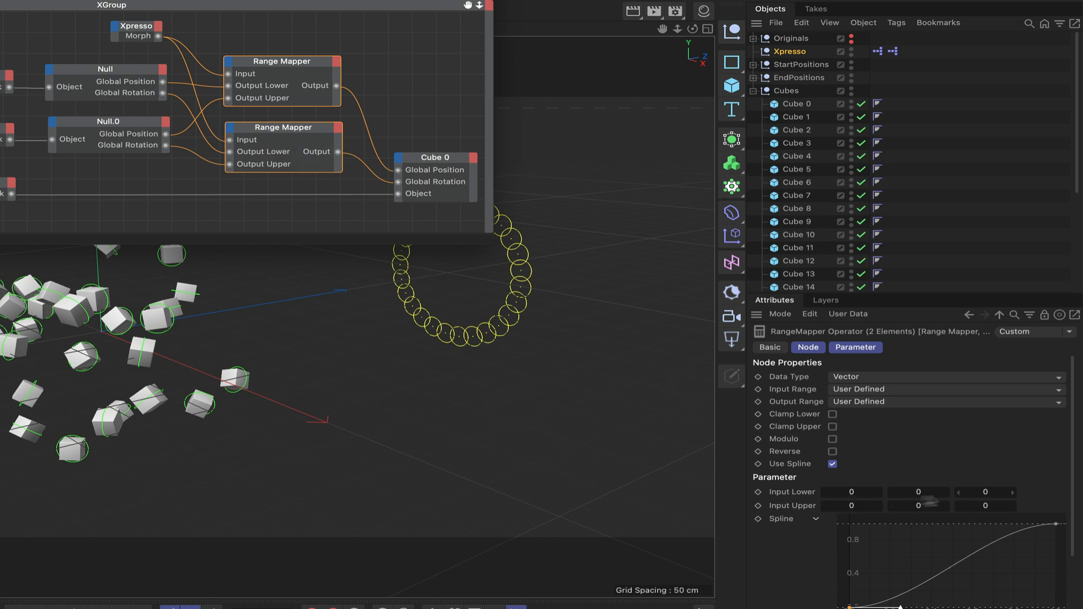
click(851, 505)
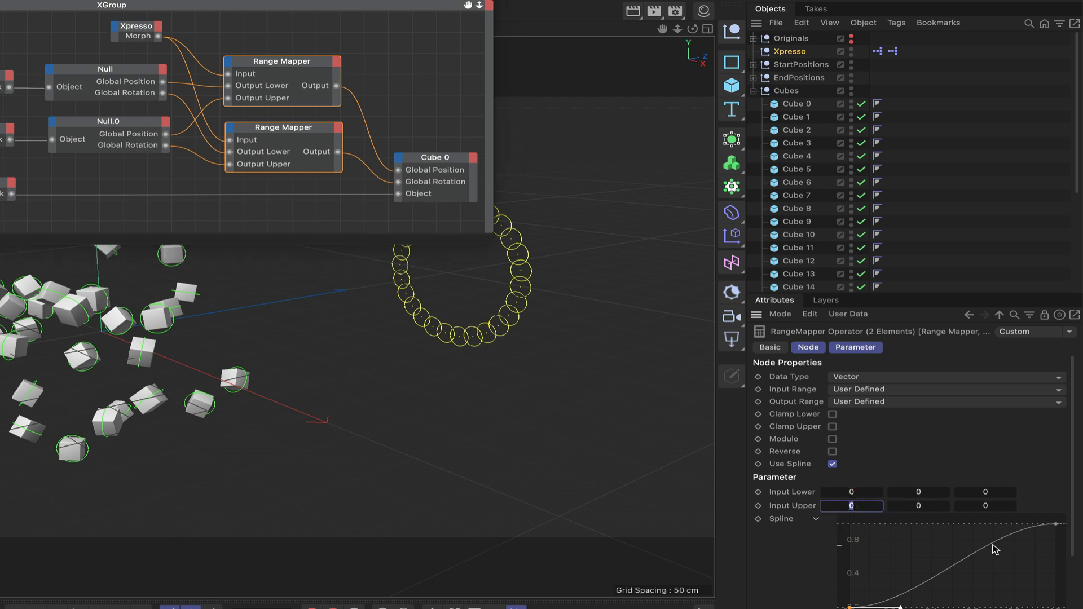
text(1)
click(920, 506)
text(1)
click(987, 505)
text(1)
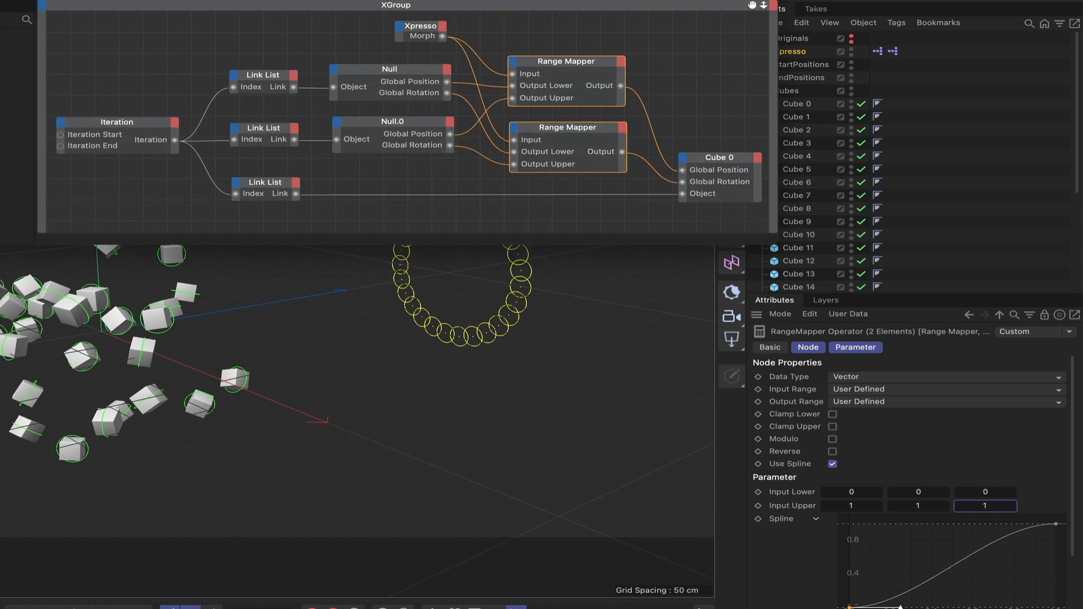
key(super+w)
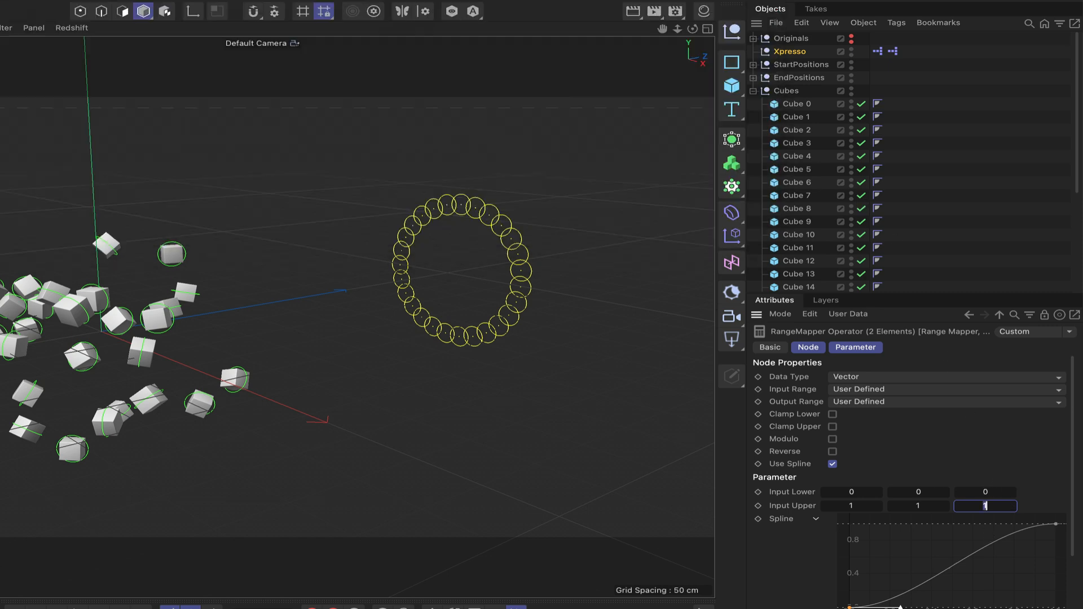
Test the cubes' transition by raising the Xpresso null's Morph value to about 0.71 and returning it to 0
click(792, 54)
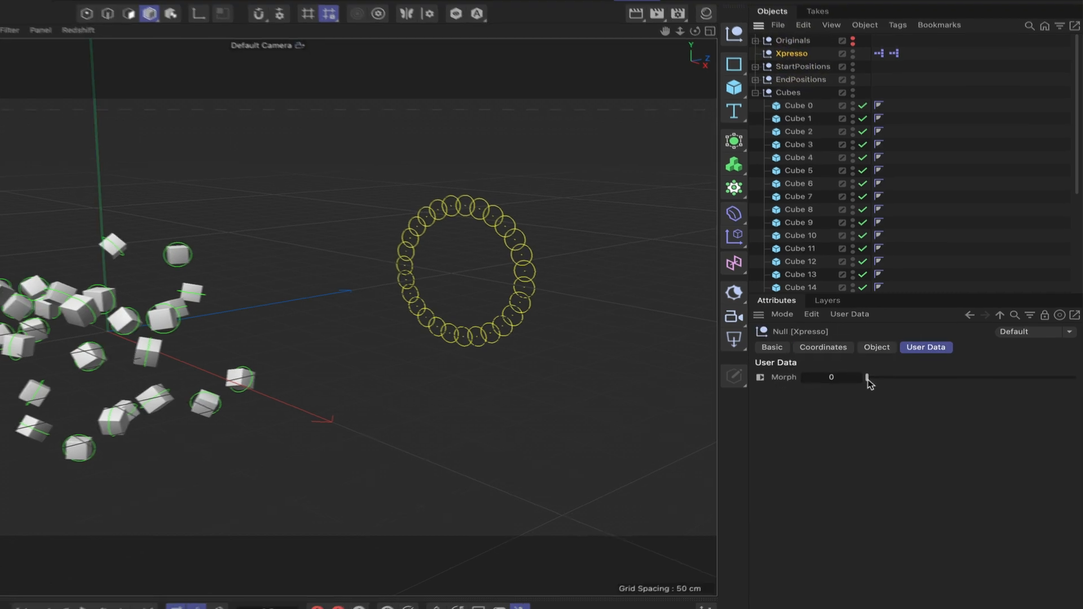
drag(866, 378, 1026, 327)
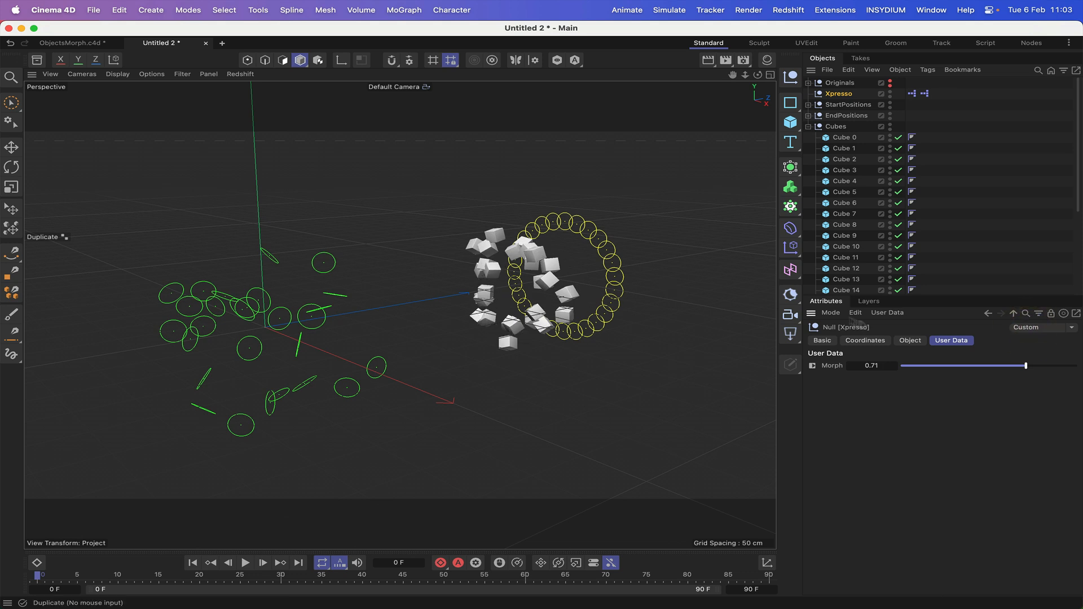
drag(1027, 371, 897, 370)
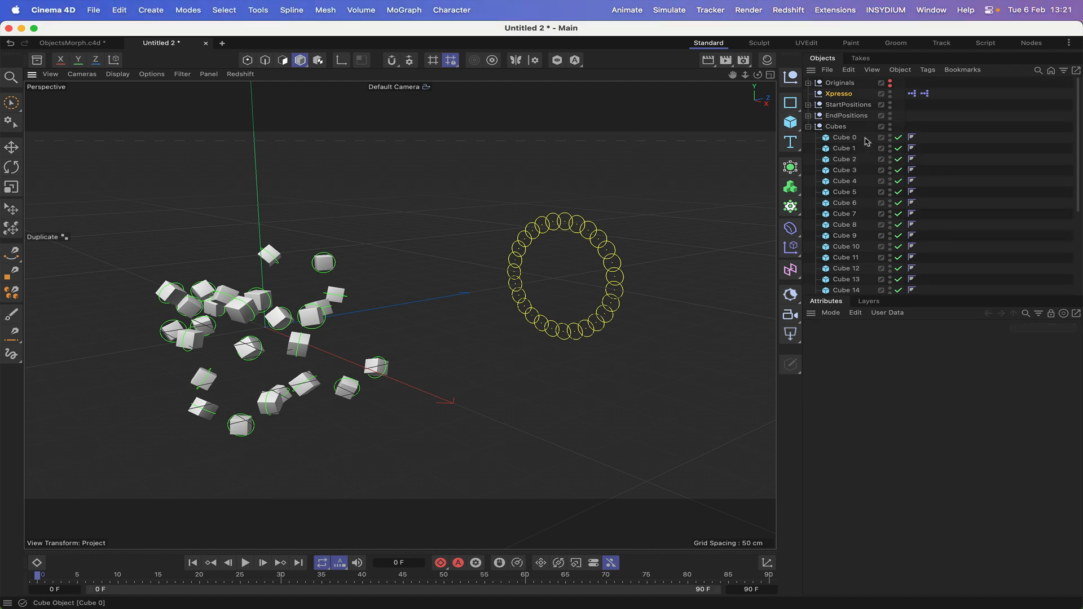
Add Rigid Body simulation tags to all cubes from Cube 0 to Cube 26 and open their Bounciness value for editing
drag(866, 138, 838, 290)
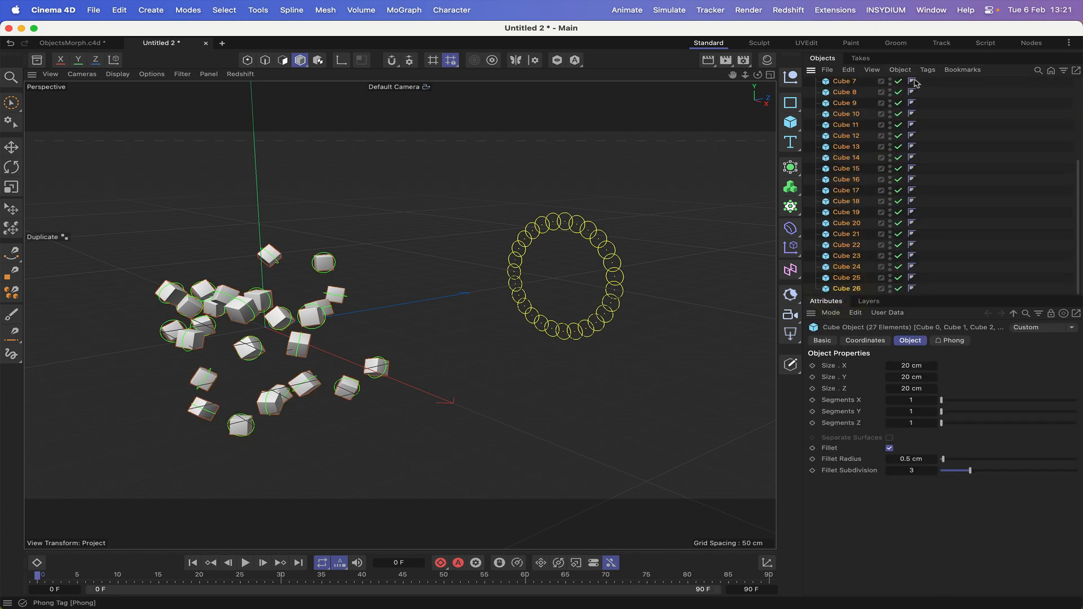
click(928, 70)
mouse_move(941, 223)
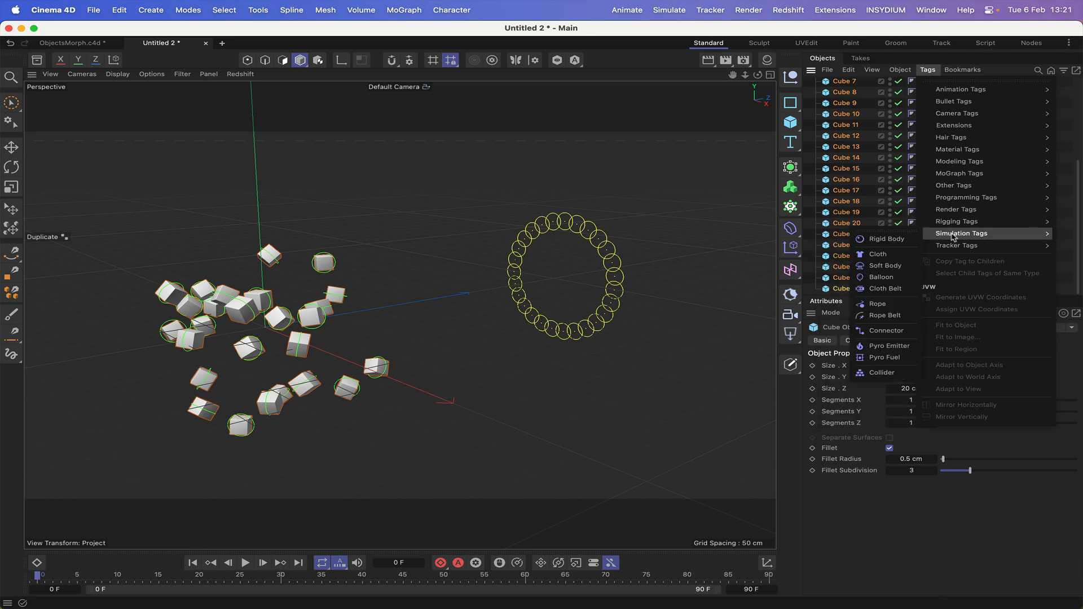
click(882, 238)
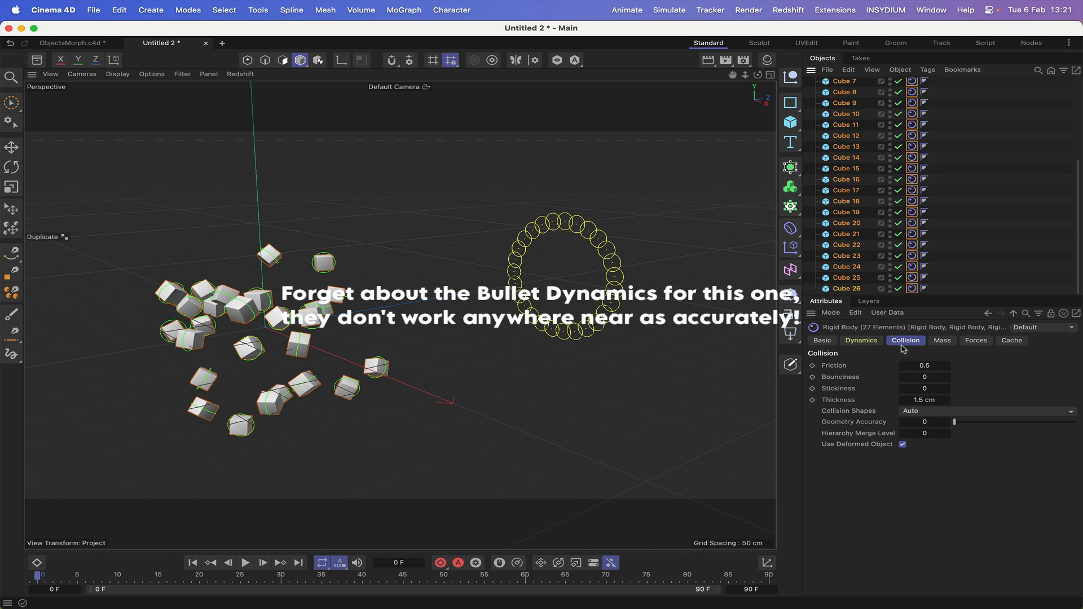
click(925, 376)
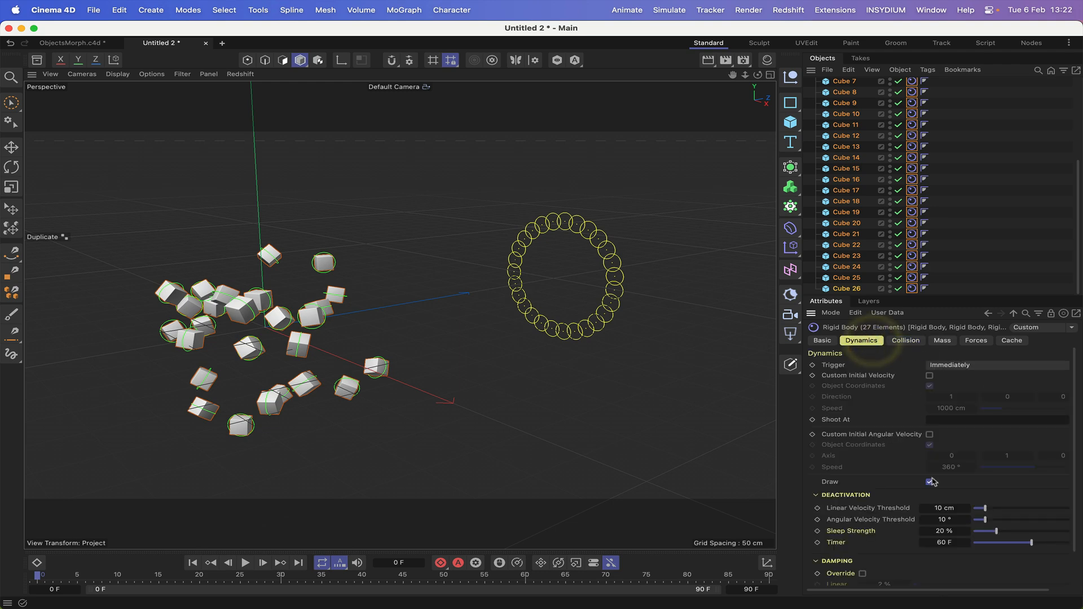
Set the Rigid Body tags' Follow Position force to 30 and Follow Rotation to 40
scroll(962, 448, right, 2)
scroll(963, 445, left, 2)
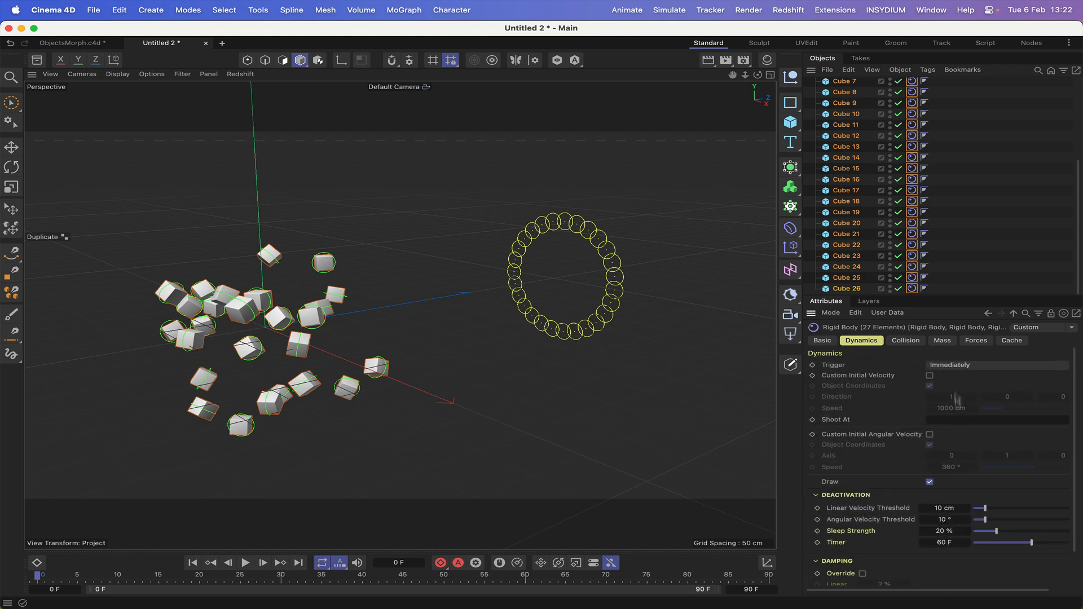
click(970, 342)
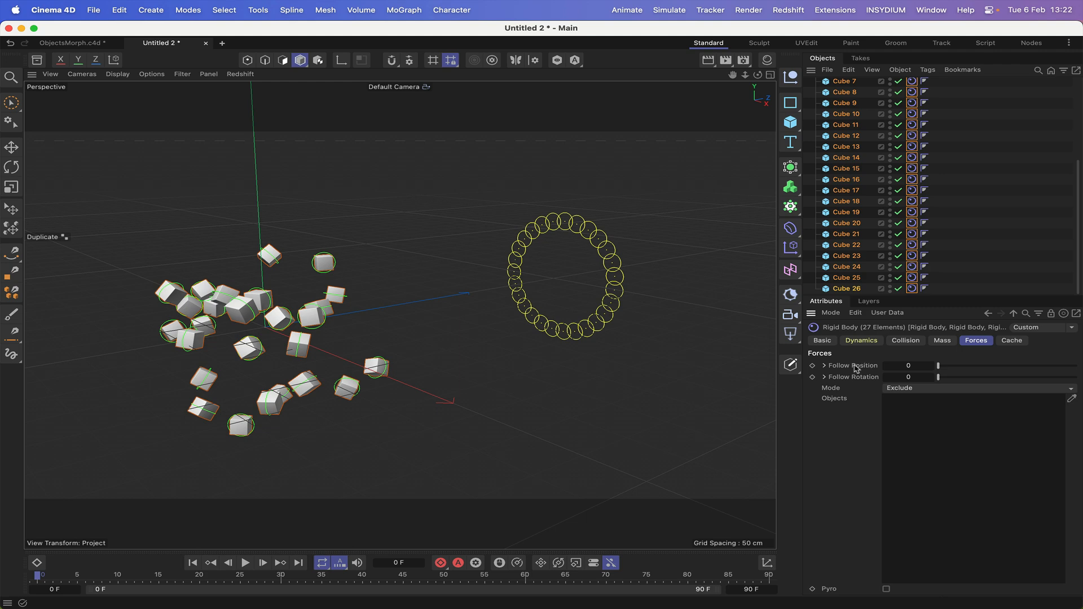
click(916, 366)
text(5)
click(907, 377)
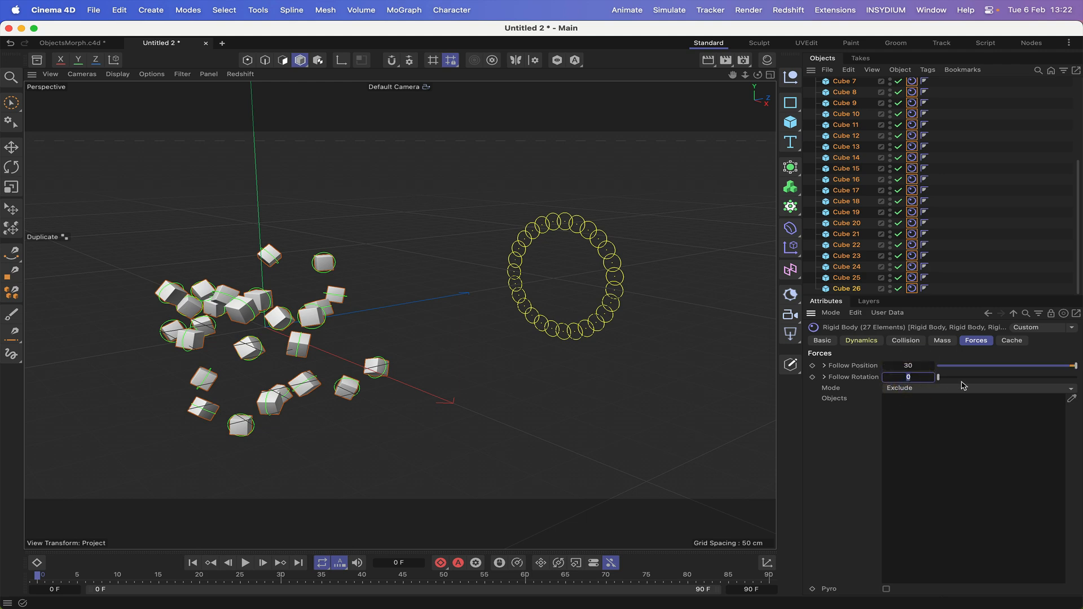
text(40)
key(Return)
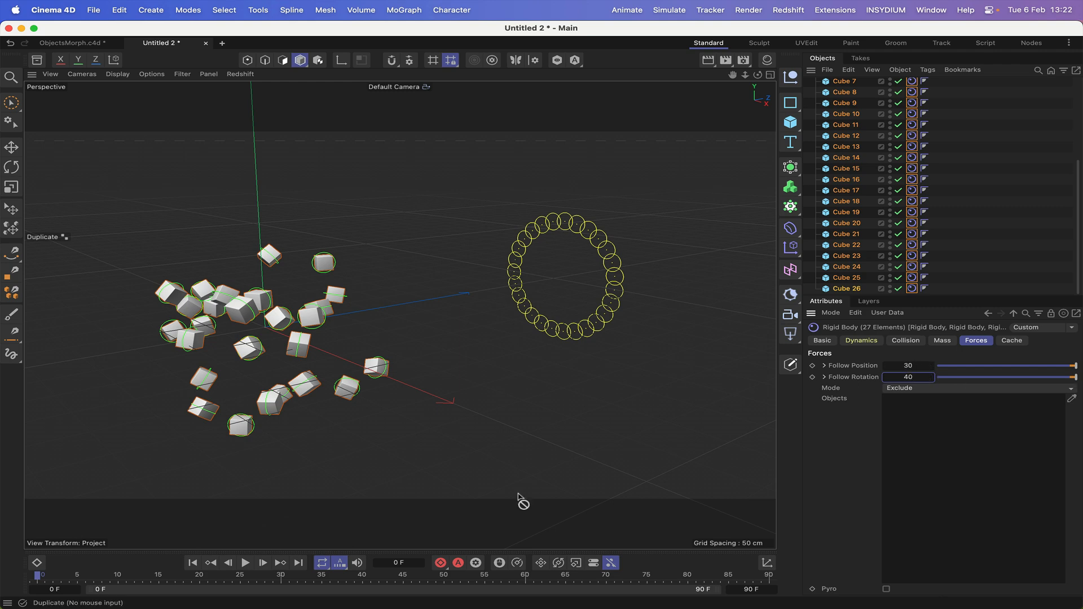
Return to frame 0 and keyframe the Xpresso null's Morph value at 0
click(191, 562)
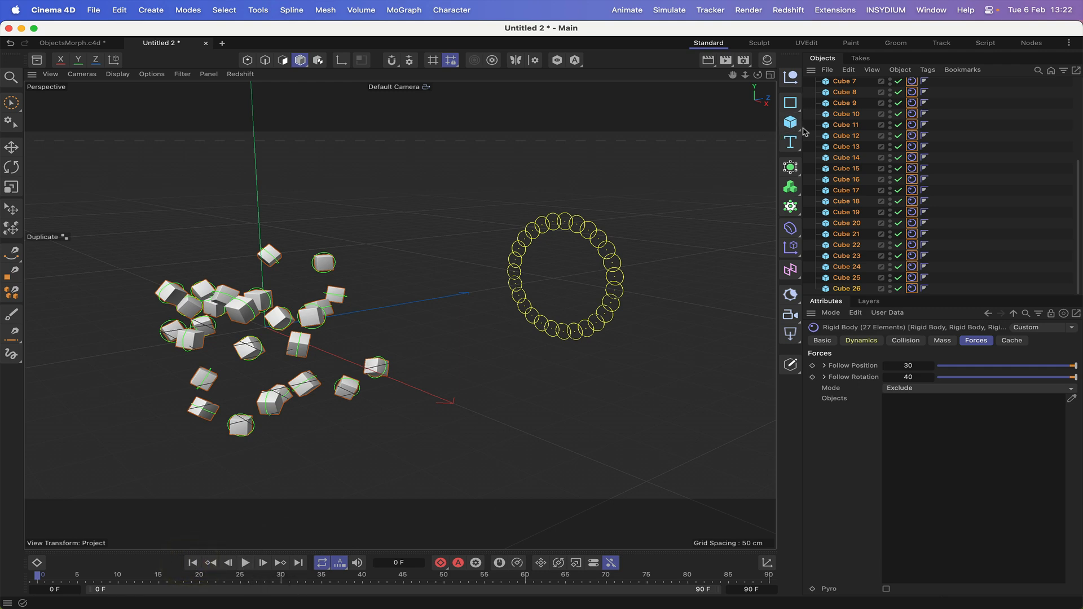
scroll(827, 112, up, 5)
click(831, 94)
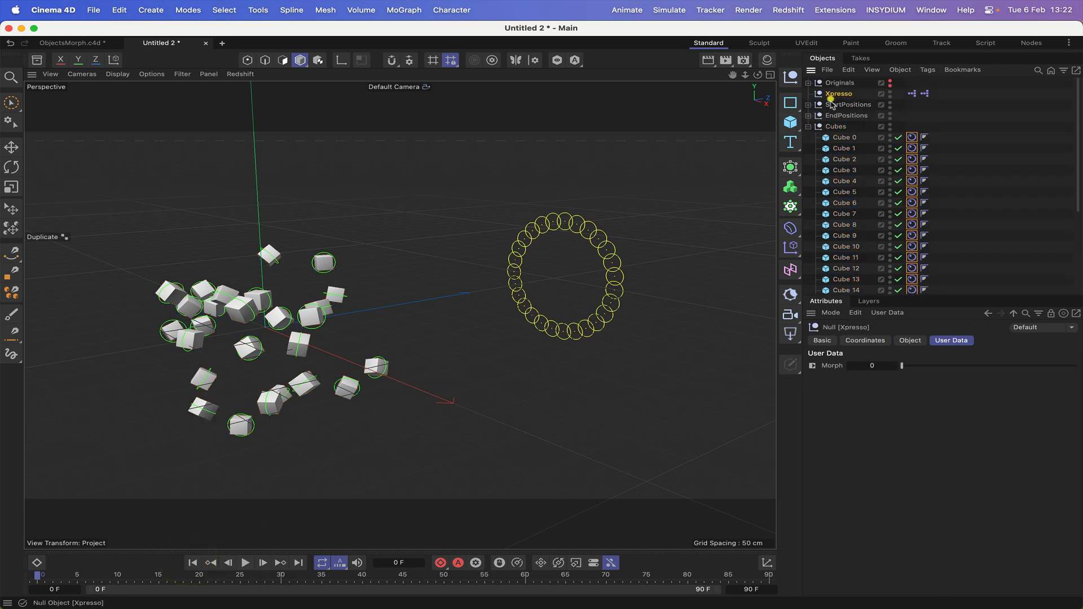
click(812, 365)
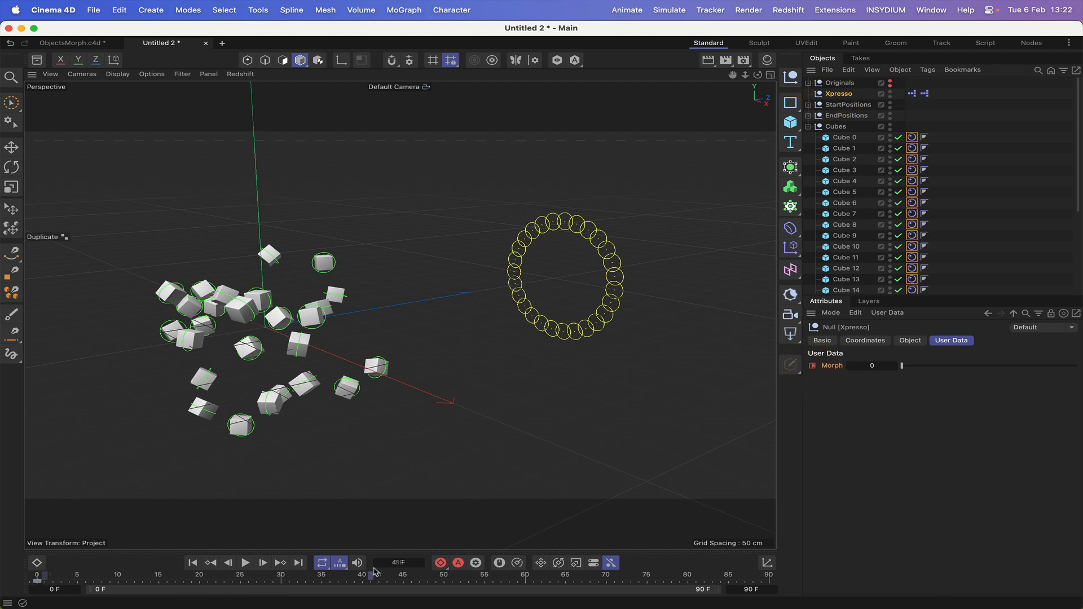
Keyframe the Xpresso null's Morph value at 1 on frame 90
click(769, 580)
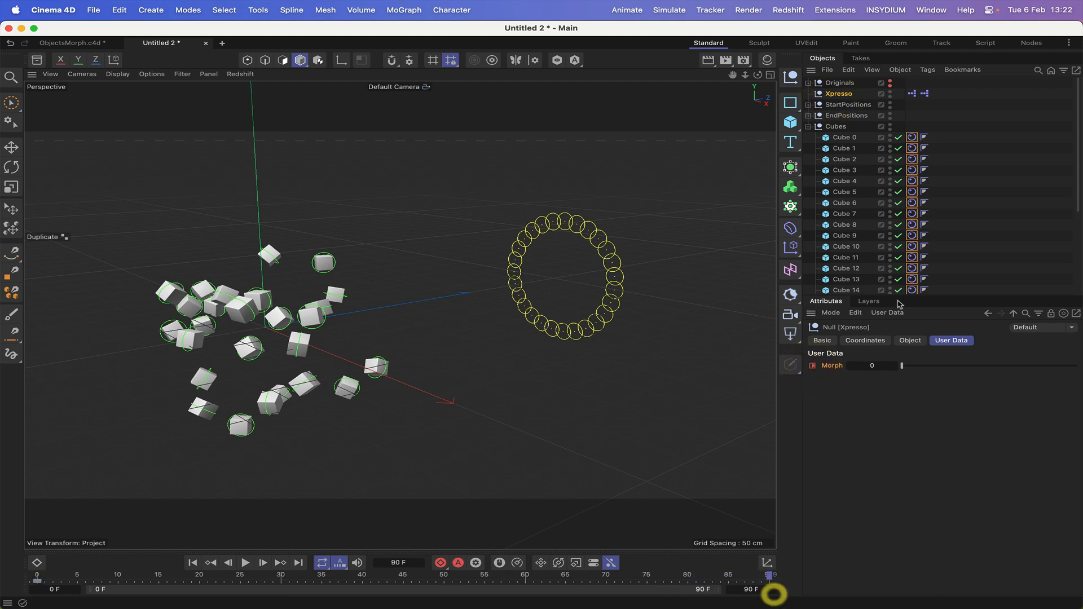
click(878, 365)
key(Return)
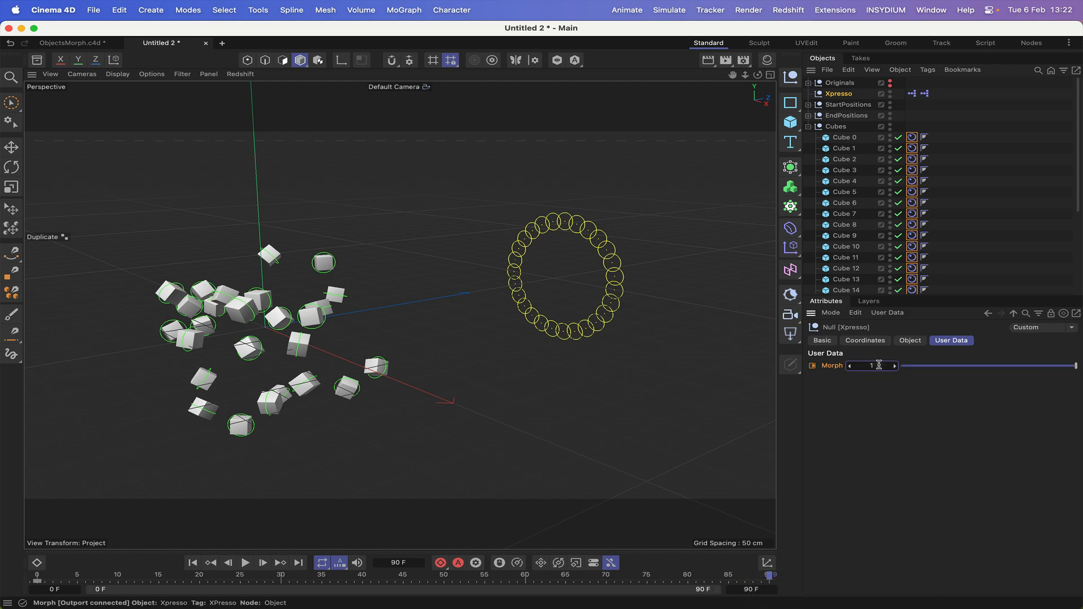
click(812, 366)
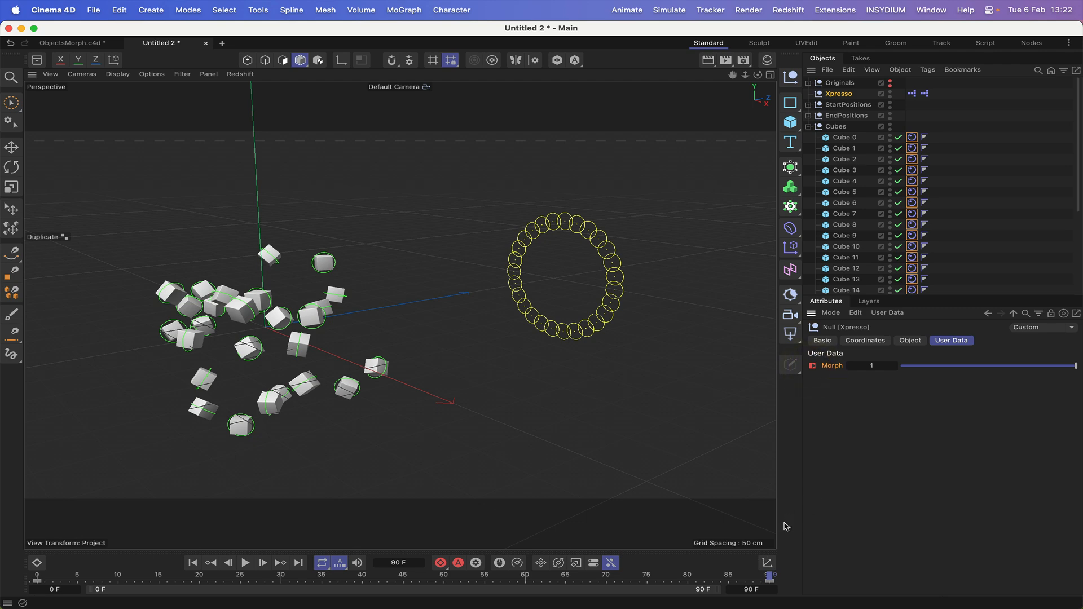
Extend the project's end time to 150 frames
click(734, 588)
text(150)
key(Return)
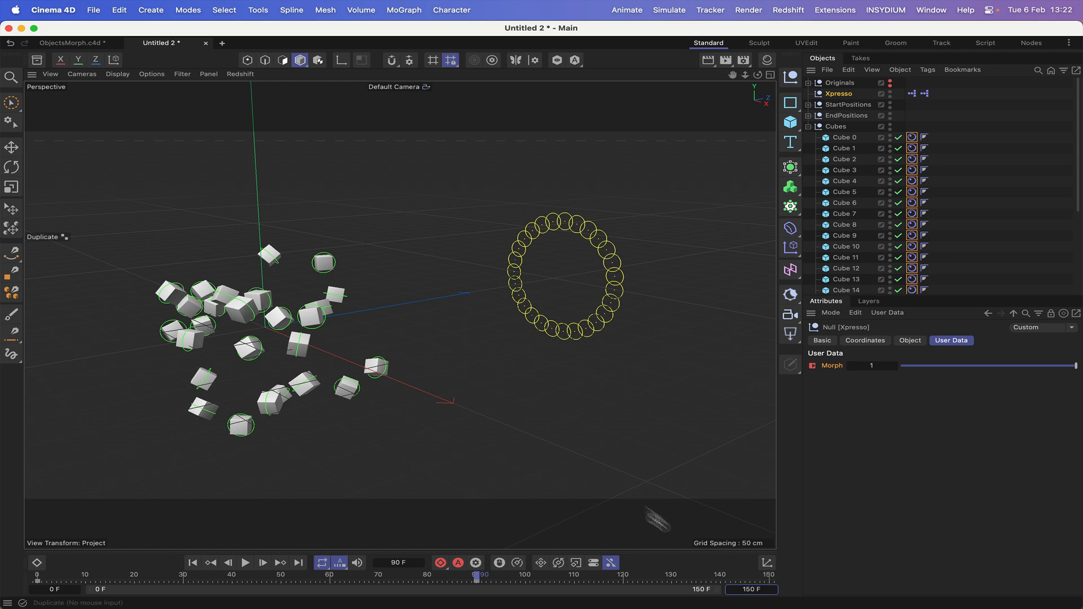
Play the animation from the first frame to check the cubes' dynamic morph, stop it and return to frame 0
click(192, 562)
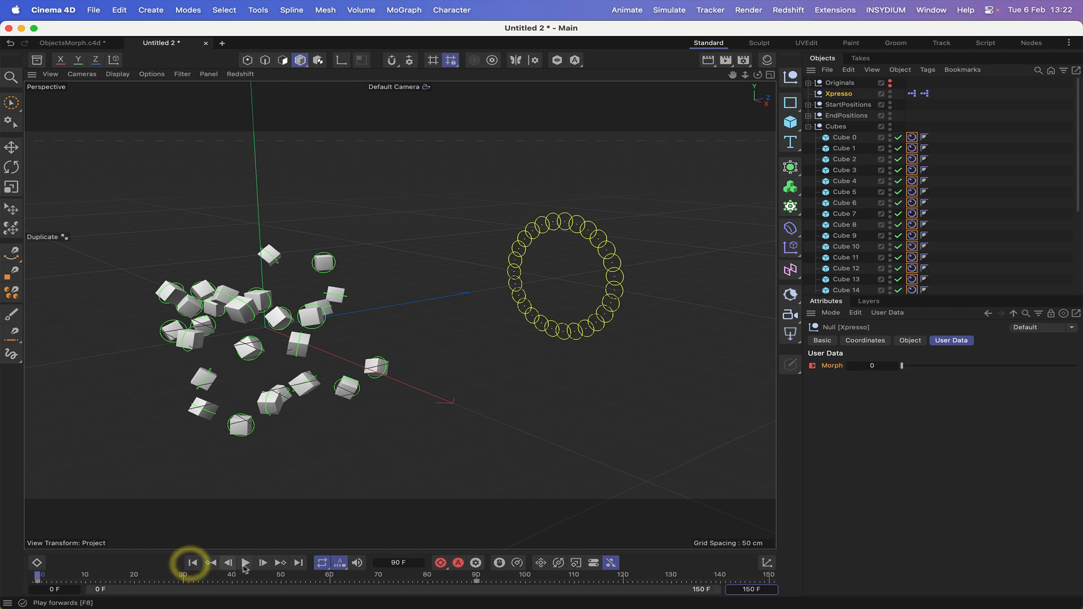
click(245, 563)
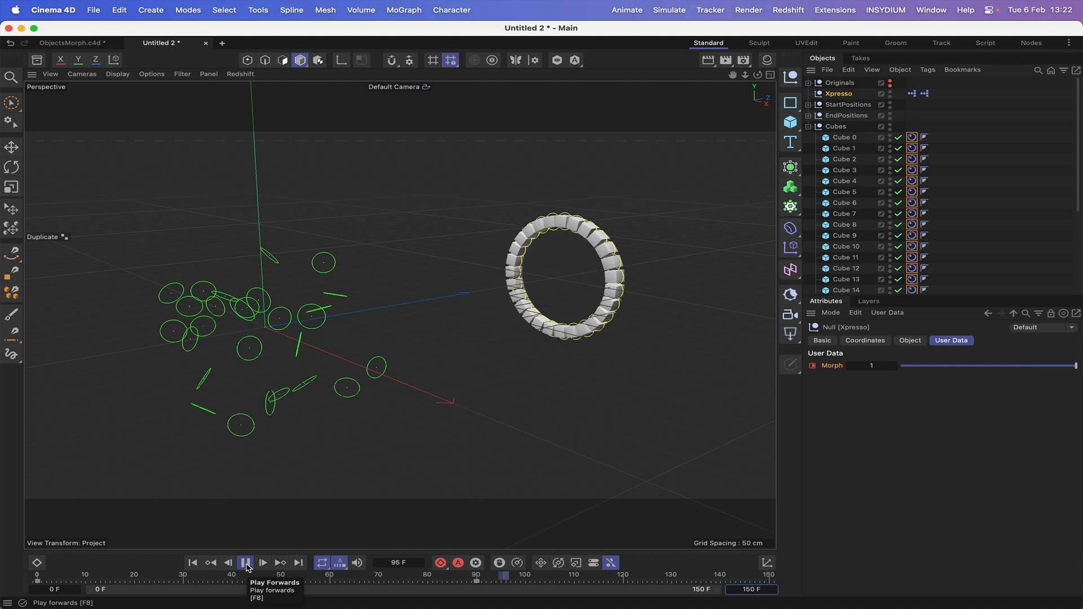
click(246, 564)
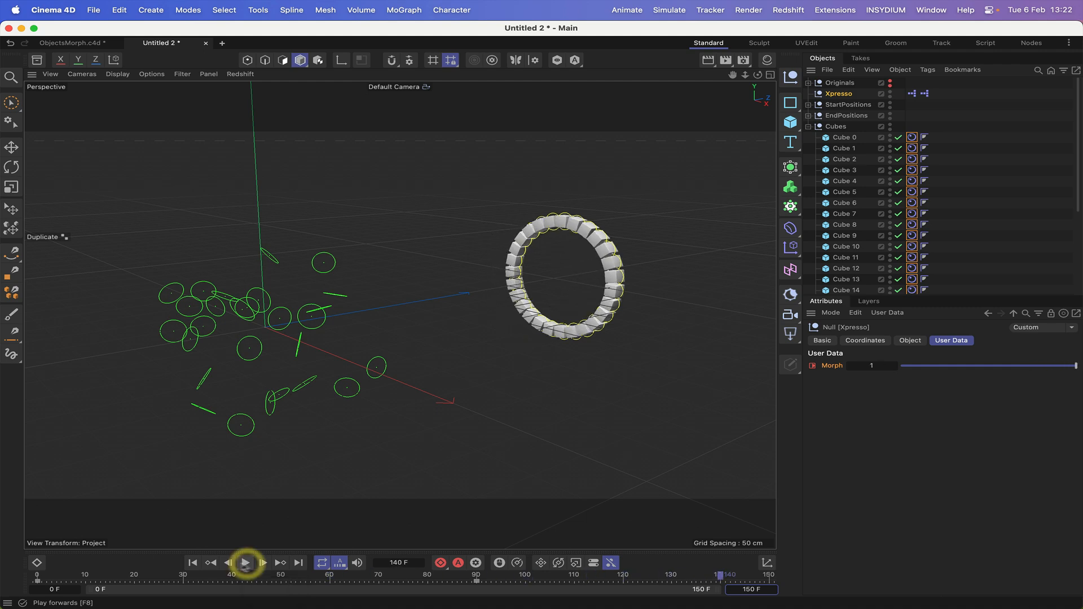
click(193, 563)
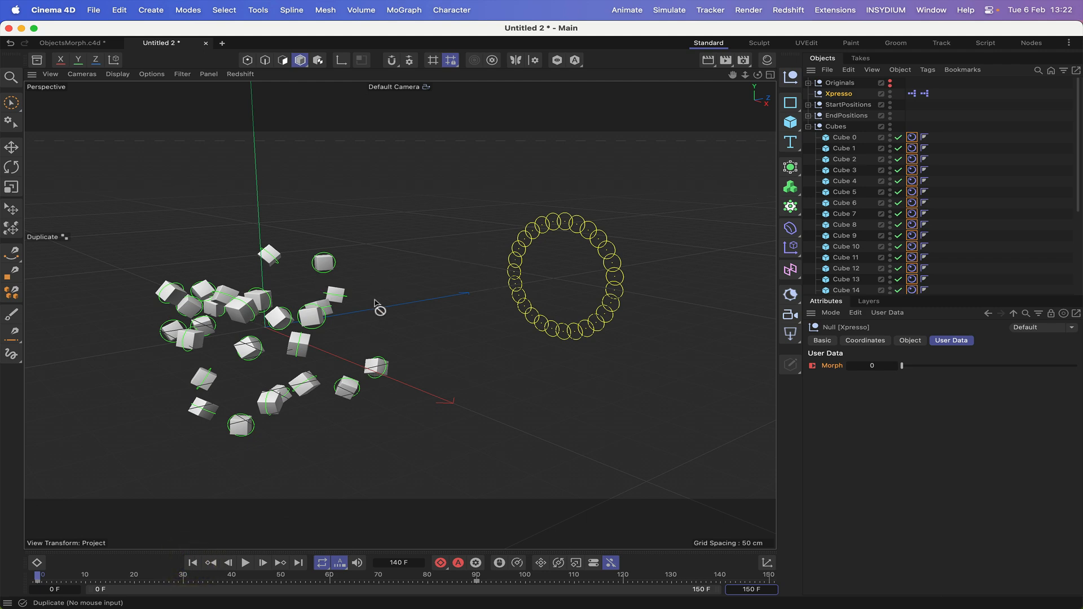
Select all the cubes in the Cubes group and add a MoGraph Tracer linked to them
click(912, 93)
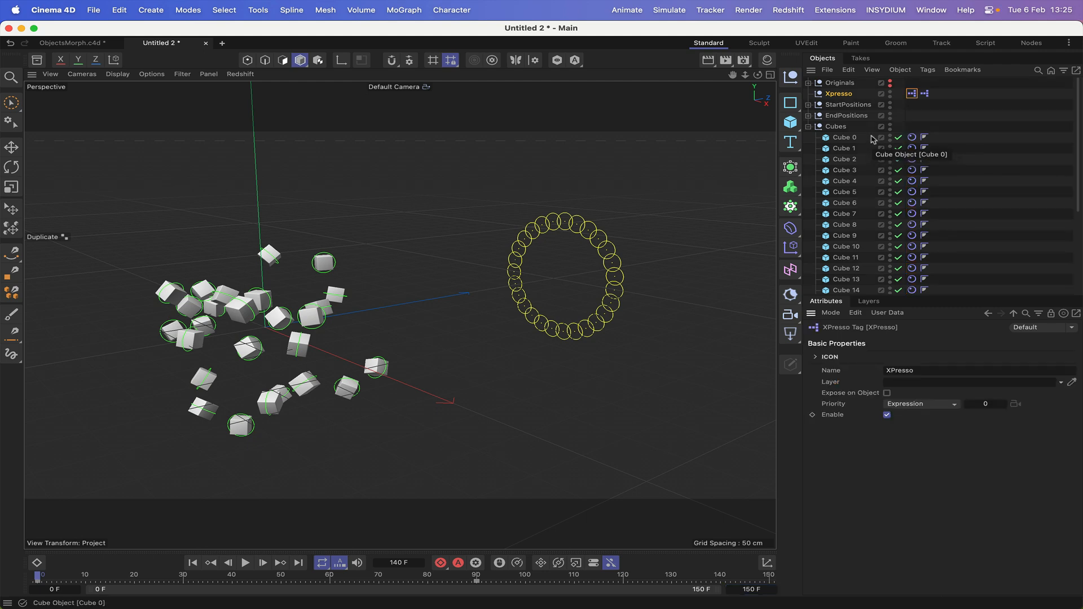
drag(873, 139, 829, 297)
scroll(832, 254, up, 5)
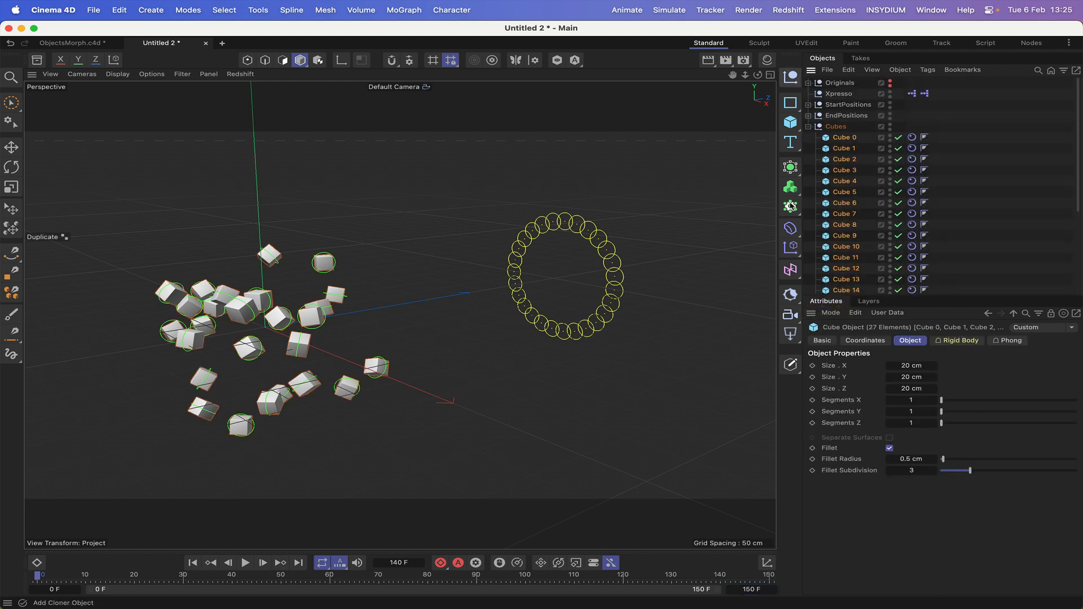
click(791, 207)
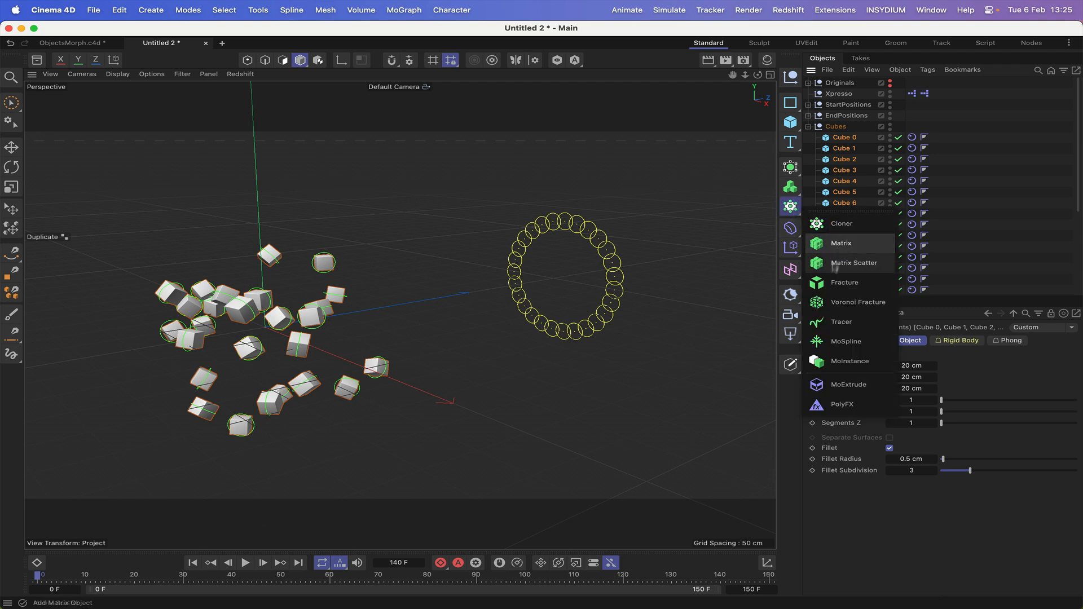
click(821, 323)
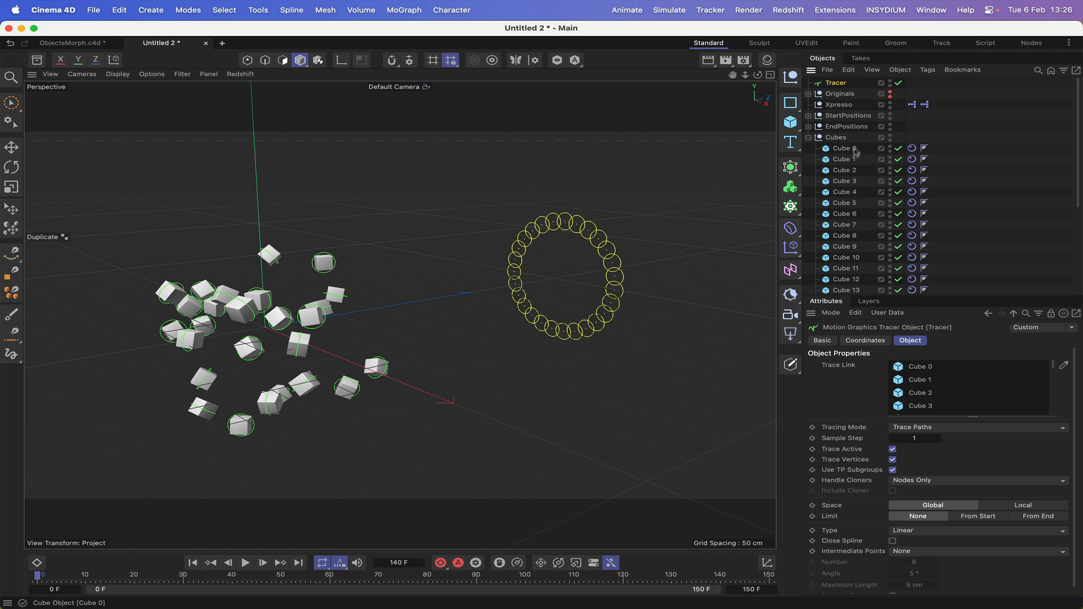
Move the Tracer to the root level below the Cubes group, and collapse the EndPositions and Cubes groups
drag(838, 99, 835, 123)
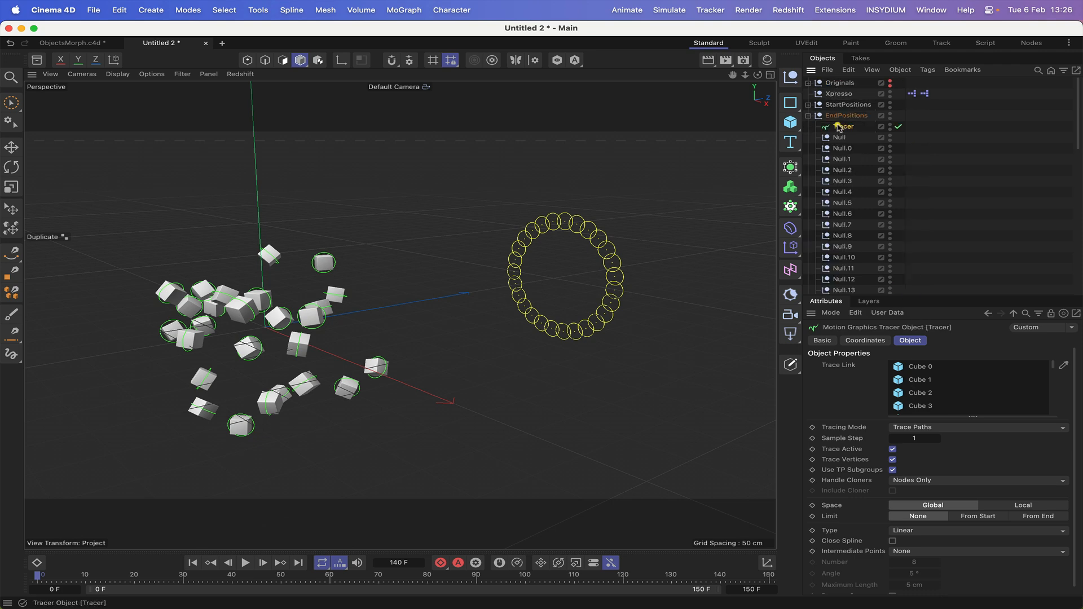
drag(841, 128, 828, 152)
click(808, 127)
click(807, 137)
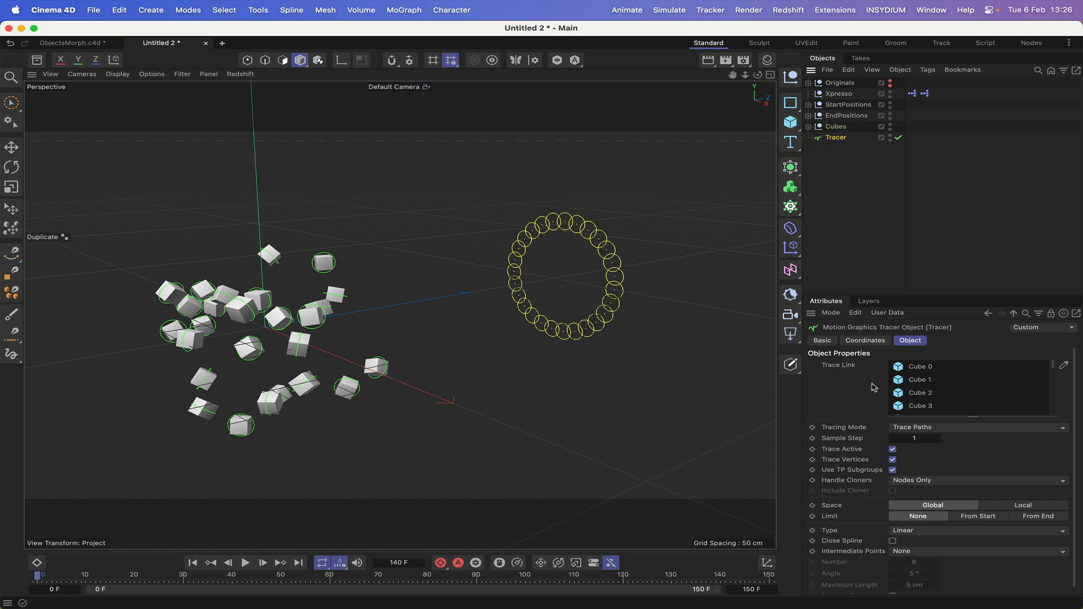
Turn off the Tracer's Trace Vertices and limit its trails From End with an Amount of 40
click(893, 459)
scroll(945, 458, down, 1)
click(1031, 511)
click(915, 521)
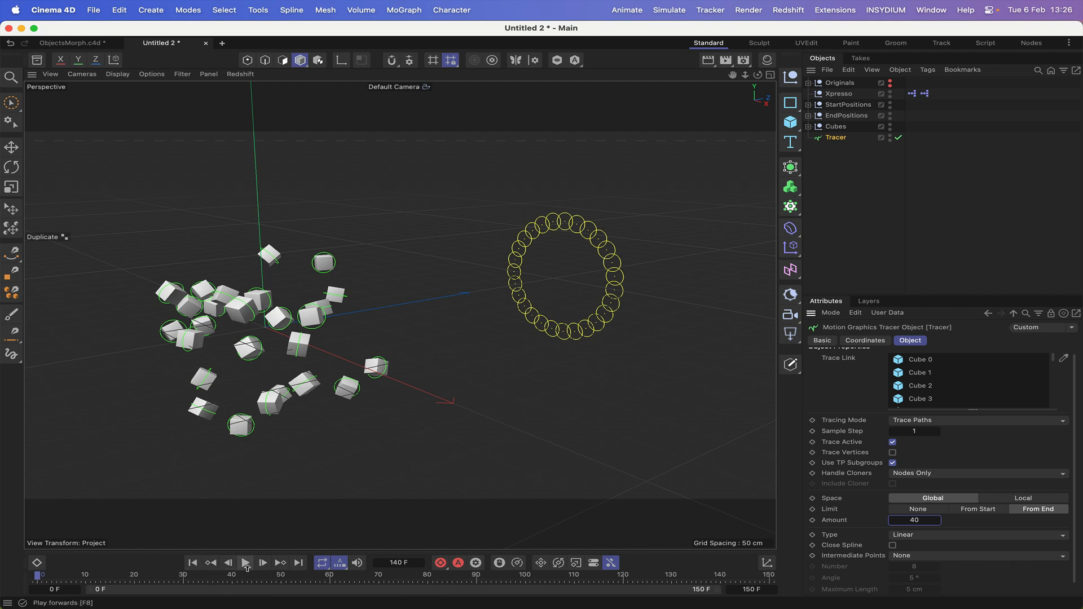
Play the animation to check the Tracer trails behind the cubes, stop it and rewind to frame 0
click(246, 563)
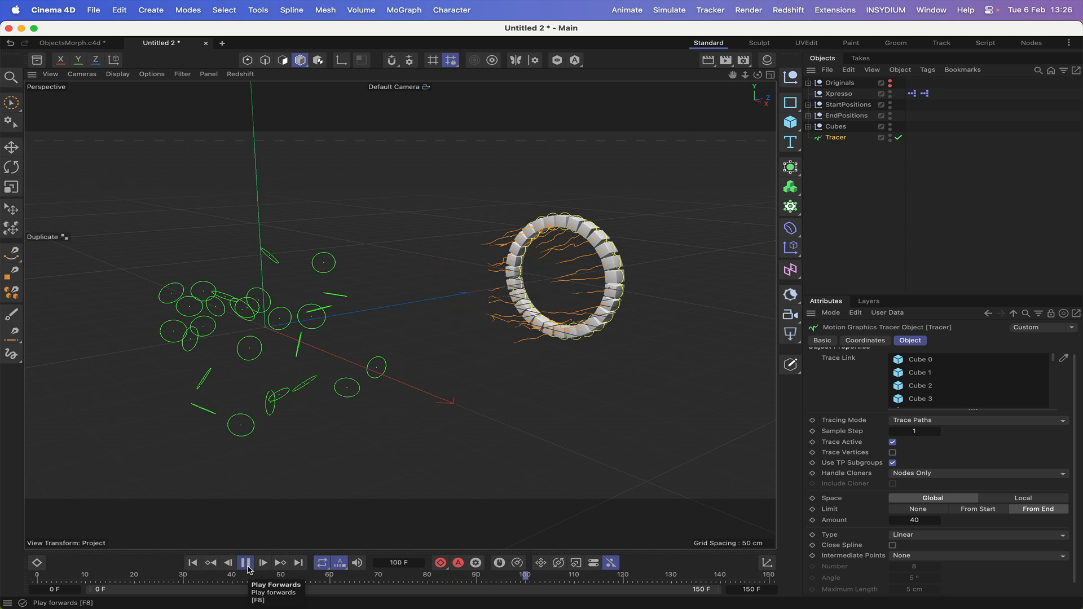
click(246, 566)
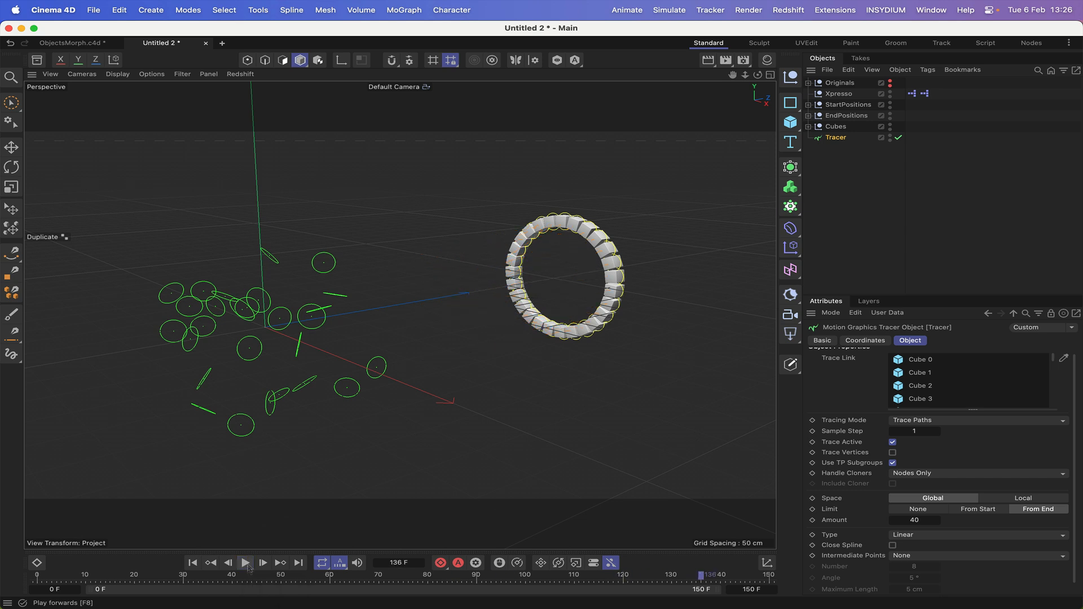
click(192, 564)
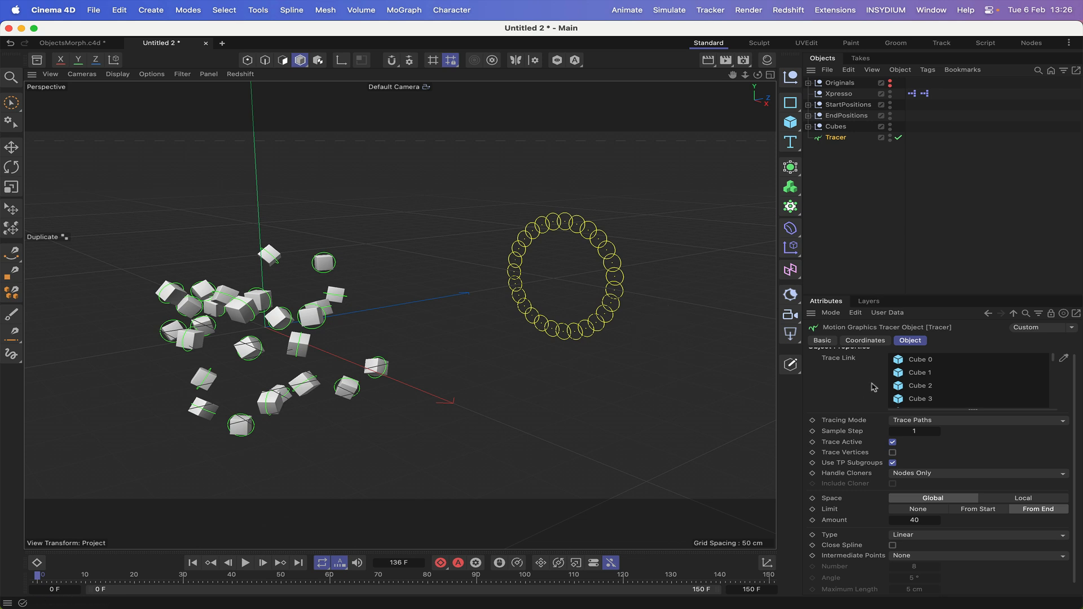
Show the Material Manager and create a new default material
scroll(897, 428, down, 1)
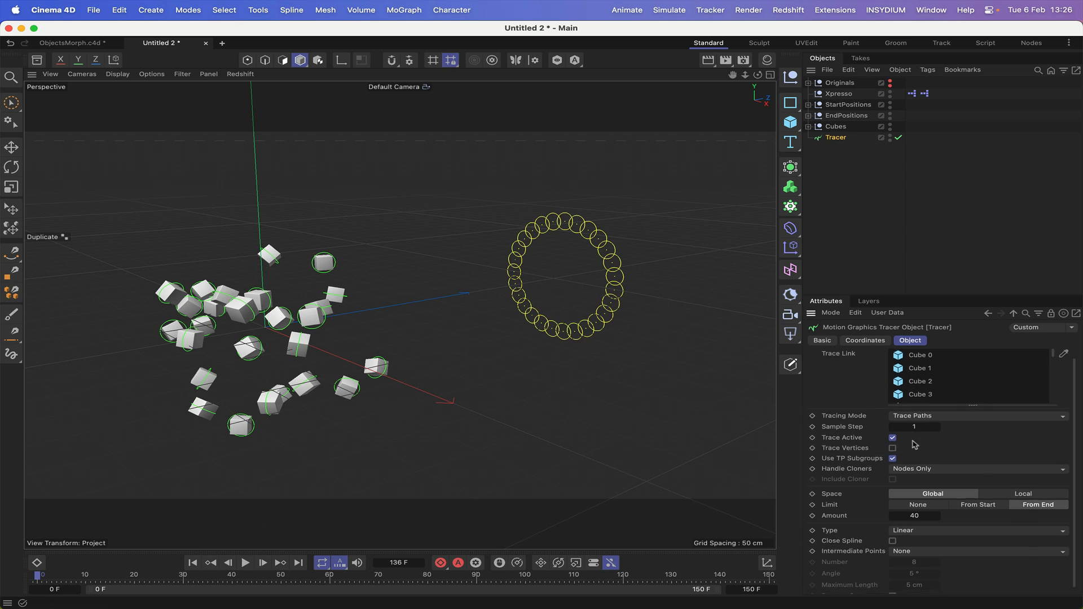
scroll(928, 452, down, 1)
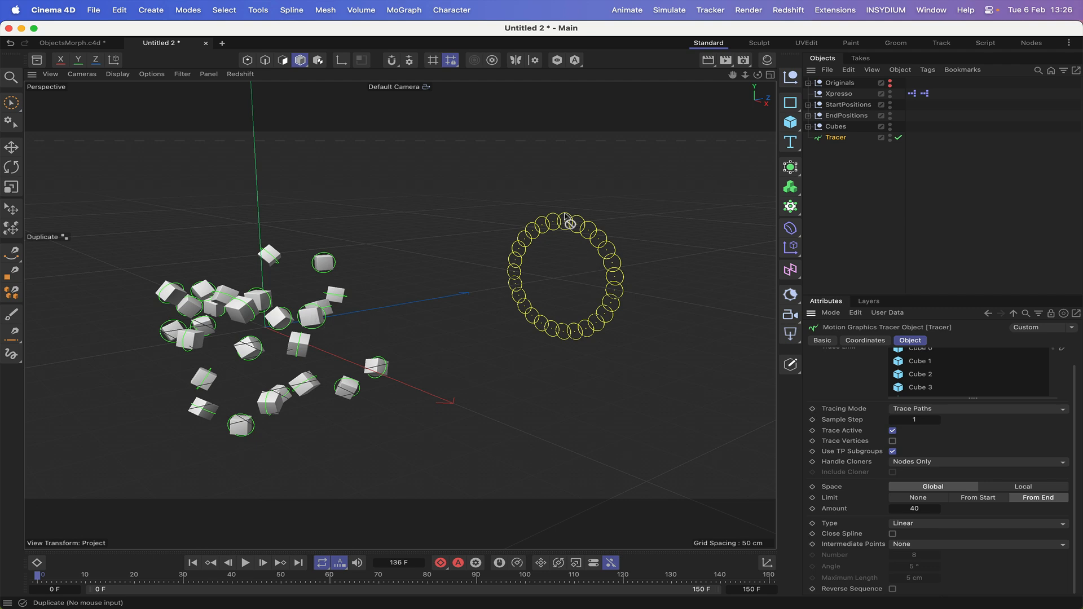
click(766, 60)
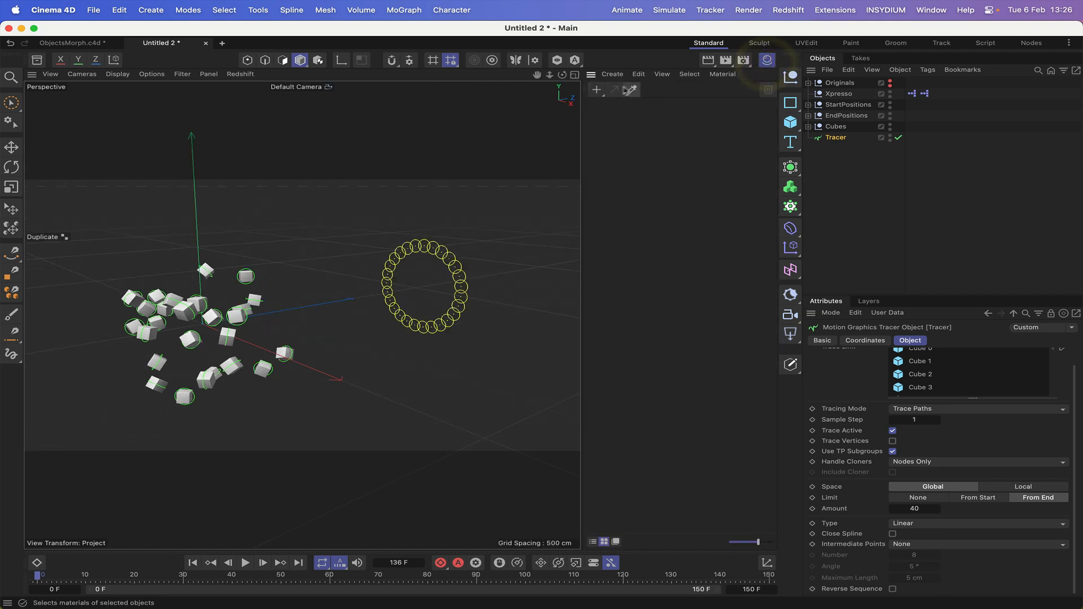
click(596, 90)
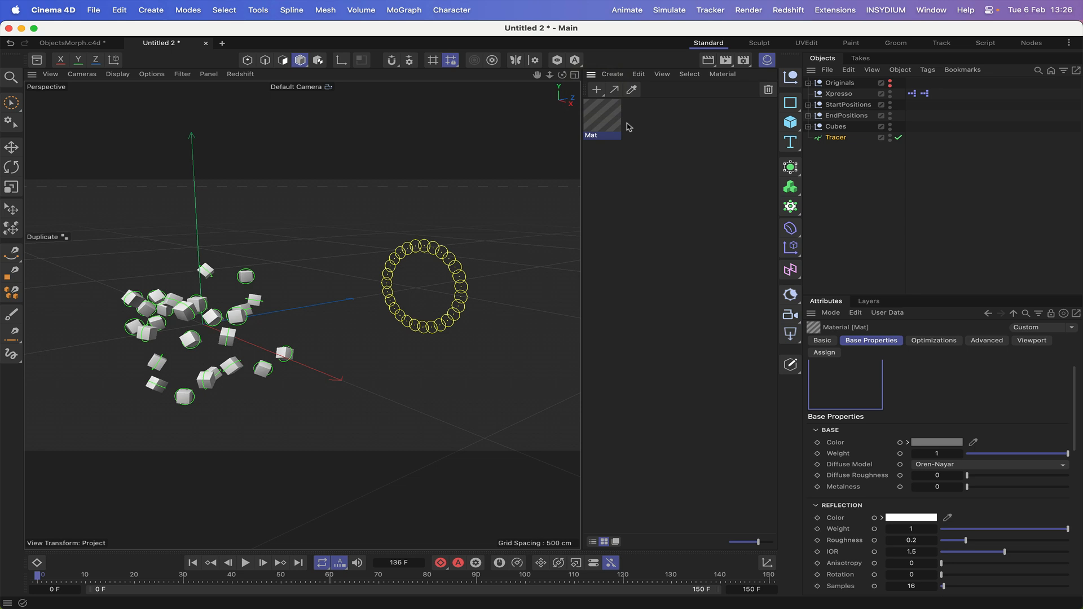
drag(602, 118, 511, 227)
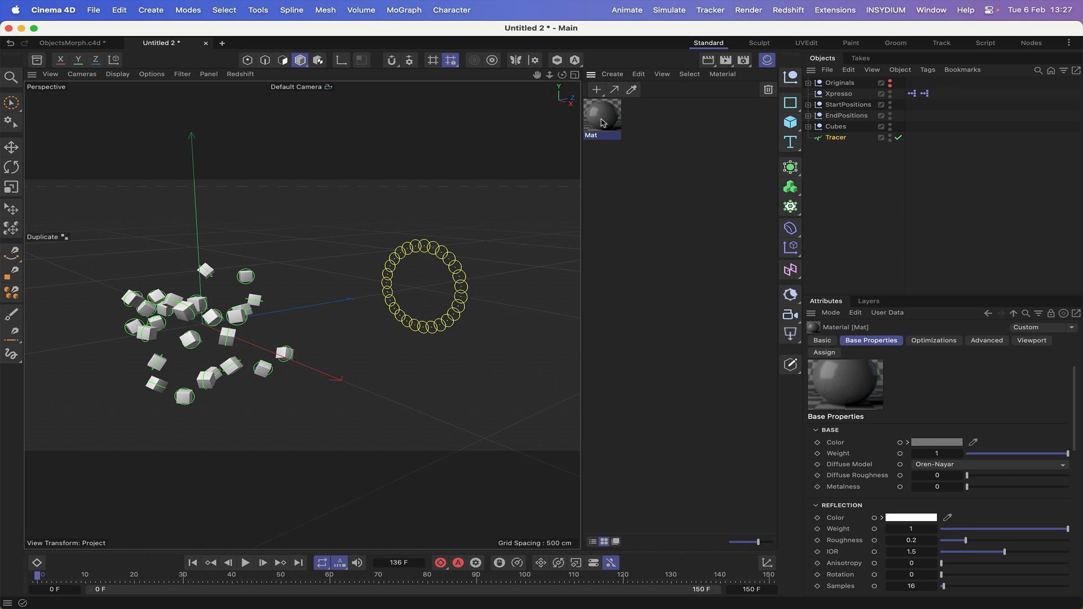
click(596, 89)
mouse_move(651, 130)
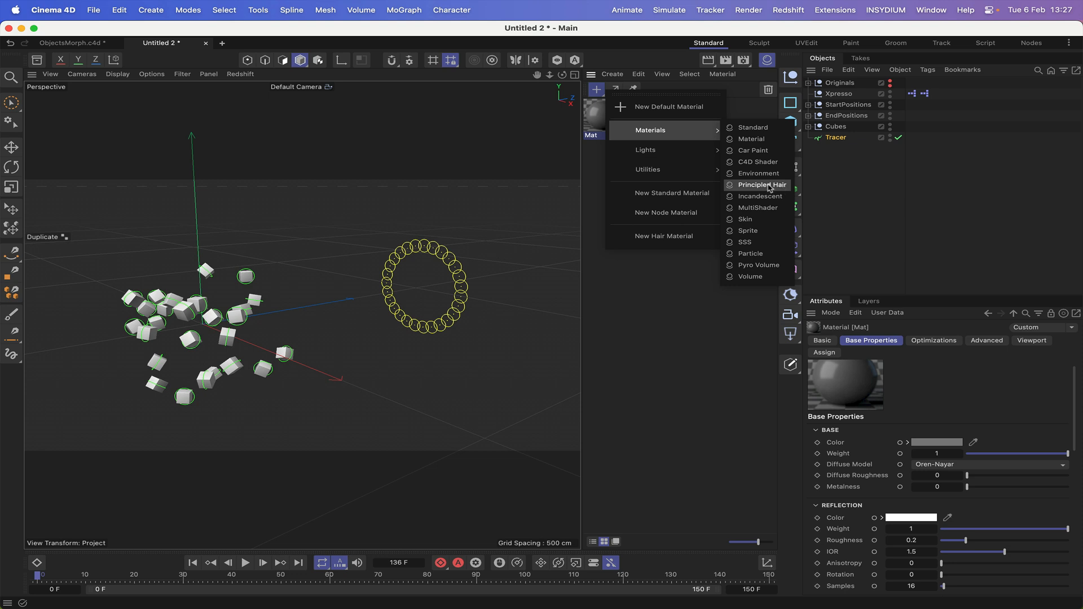
click(655, 295)
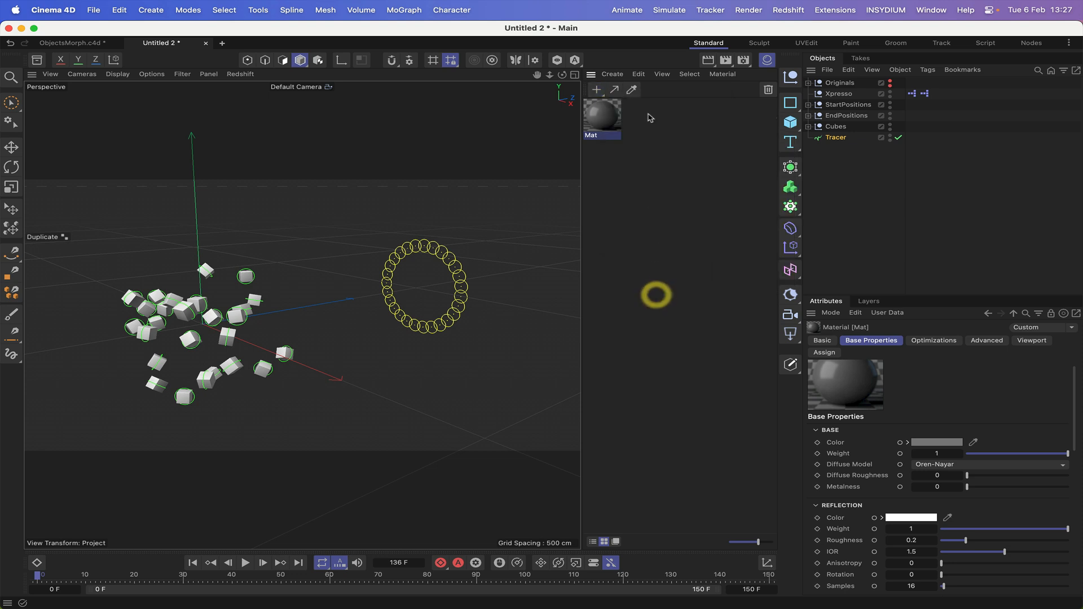
Open Mat's node graph, shift the RS Standard and Output nodes to make room, and add a Vertex Attribute node
double_click(601, 118)
drag(597, 107, 587, 39)
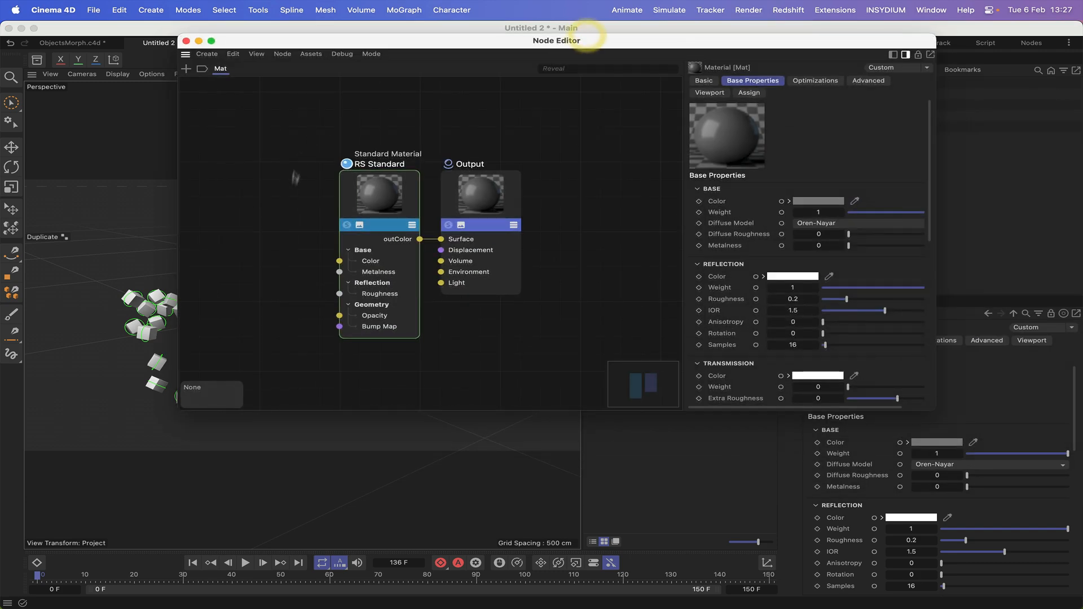
drag(357, 134, 491, 322)
drag(480, 180, 602, 181)
click(185, 69)
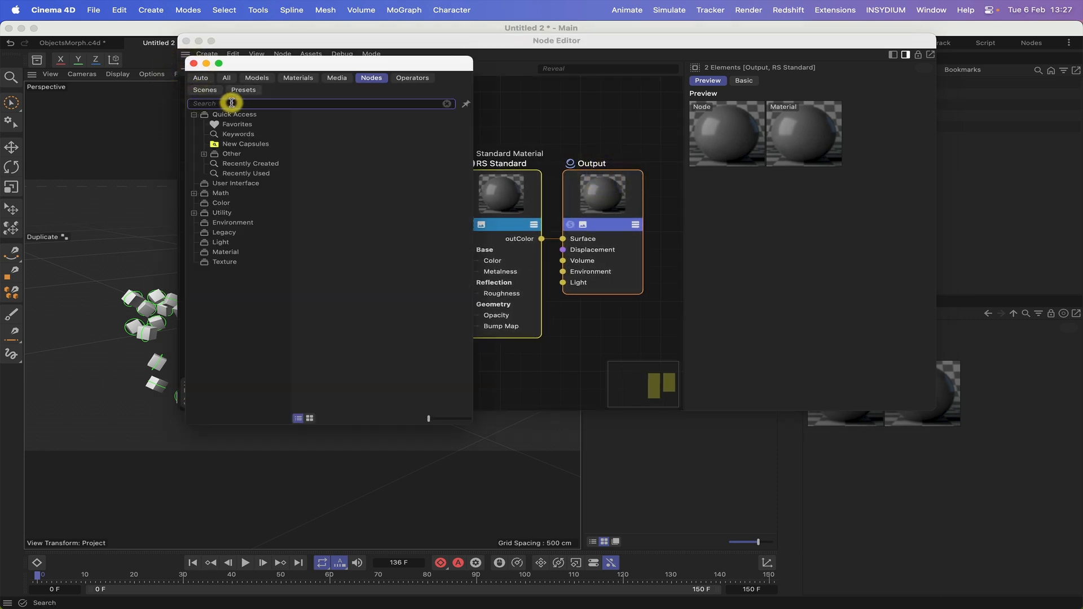
text(vert)
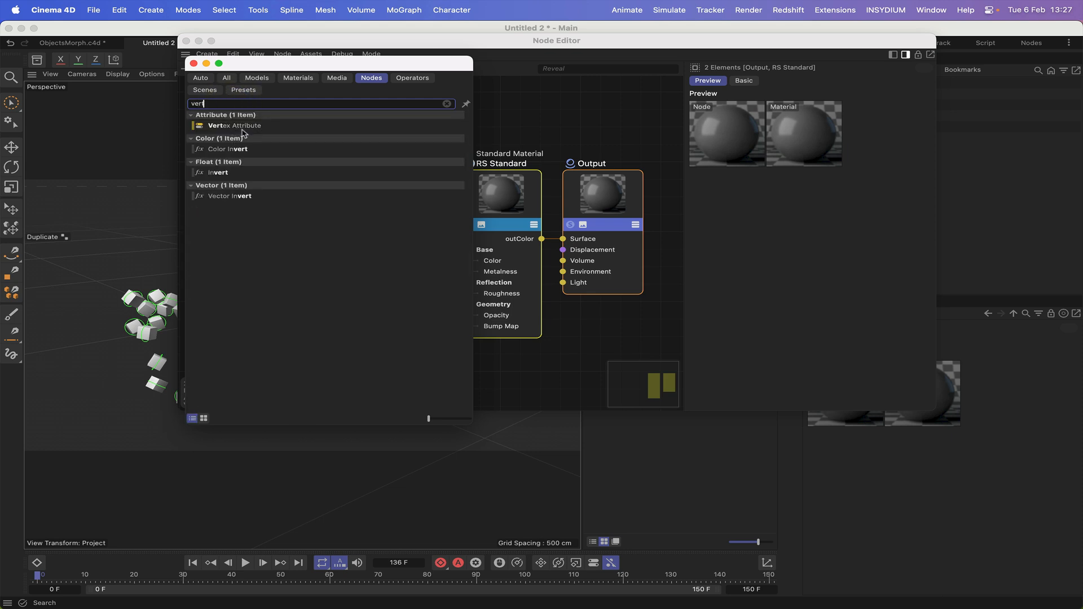
drag(234, 130, 295, 218)
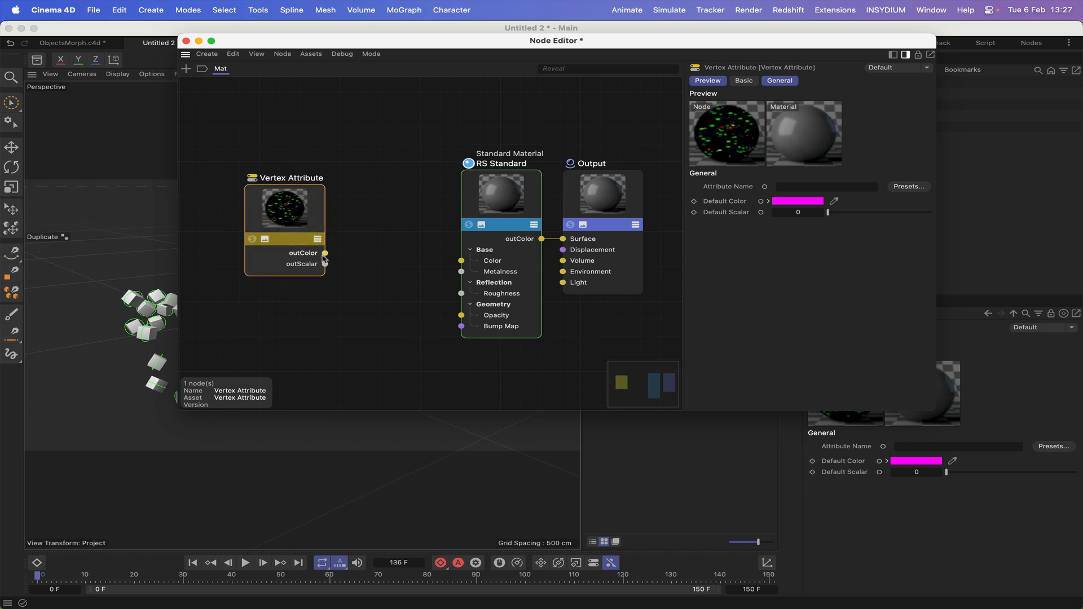
Connect the Vertex Attribute's outColor to the RS Standard's Base Color, and close the node graph
drag(326, 254, 461, 261)
drag(290, 215, 322, 221)
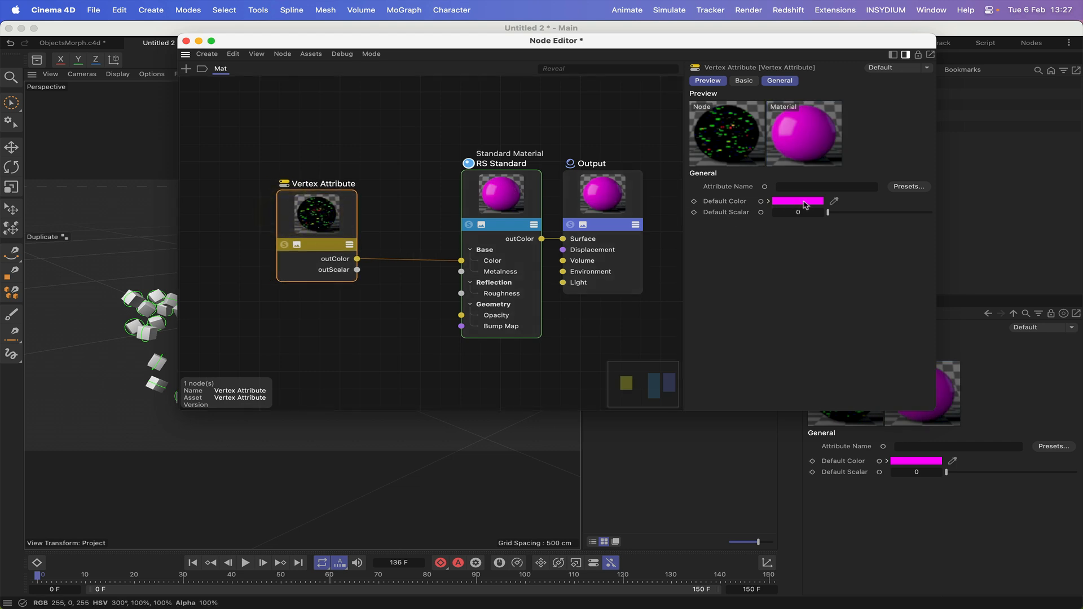
click(186, 41)
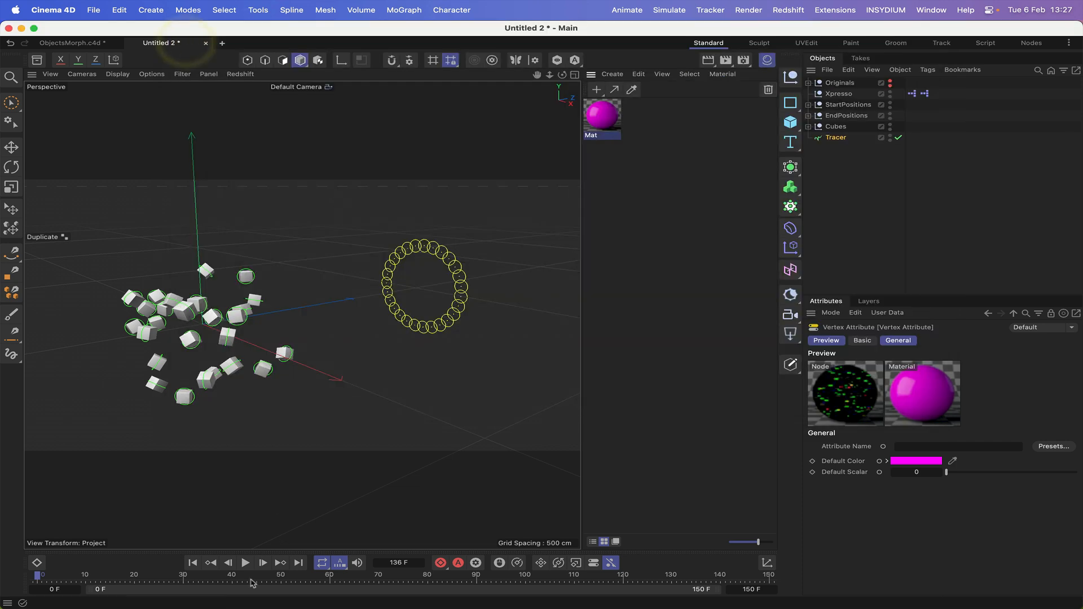
Play the animation, stop it at frame 36 and render the view to check whether the trails show
click(243, 563)
click(243, 563)
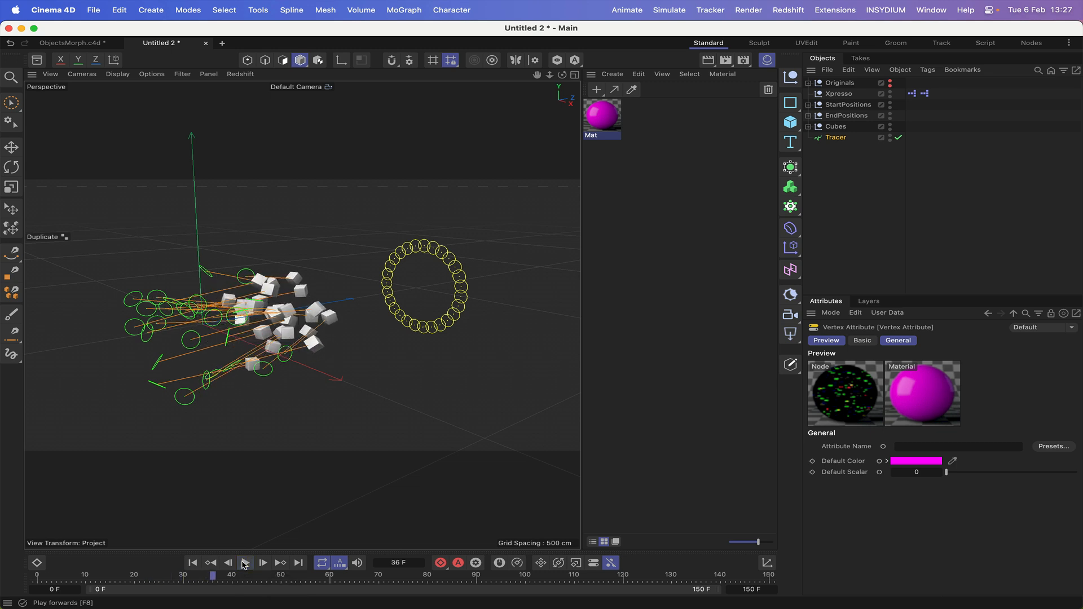
click(708, 60)
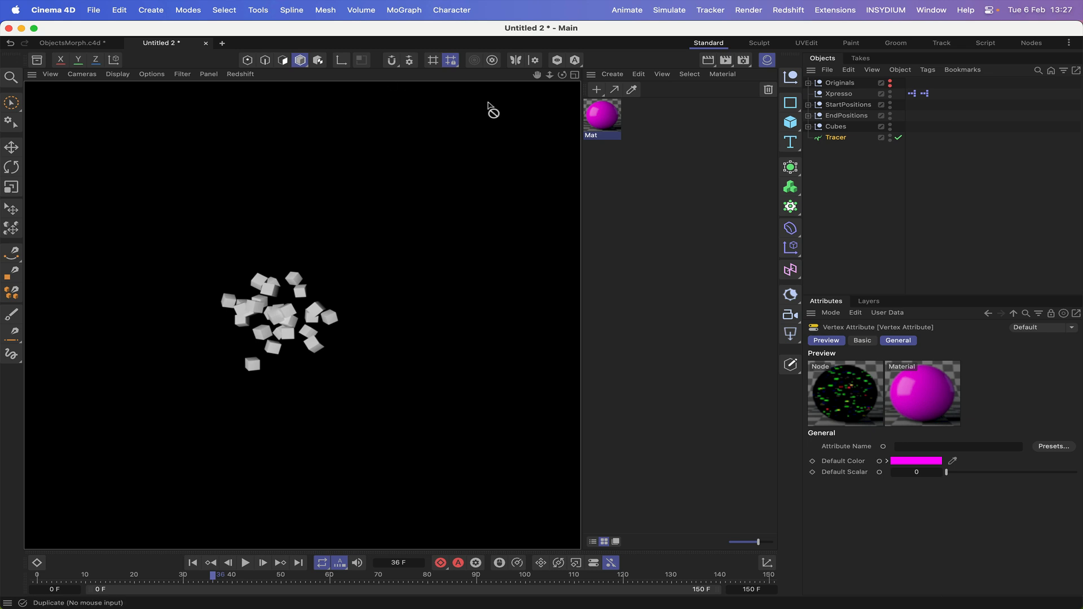
Assign the Mat material to the Tracer and render the view
drag(602, 116, 844, 139)
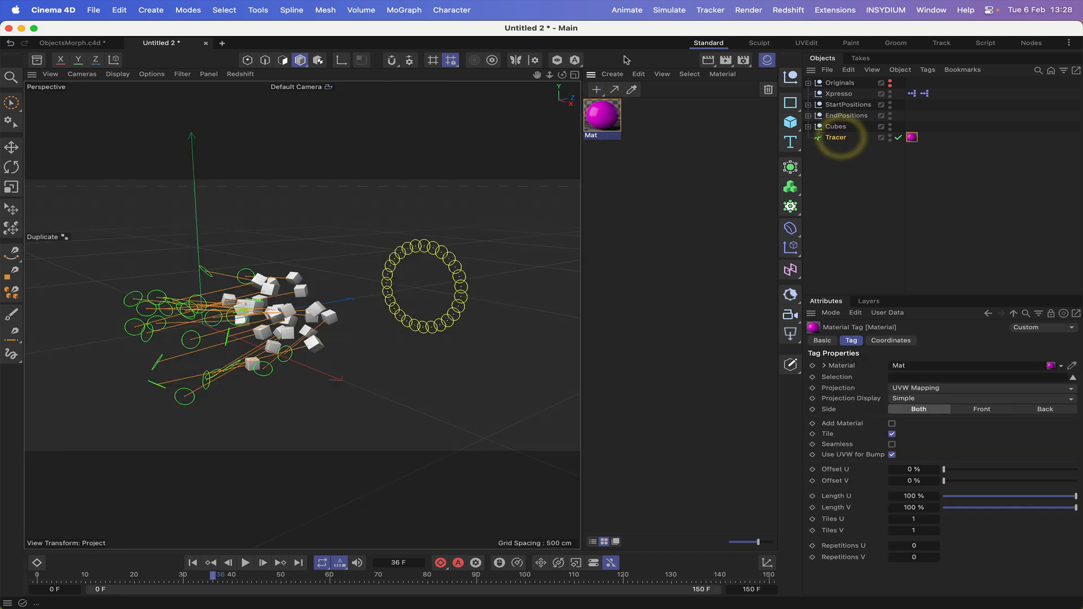
click(707, 61)
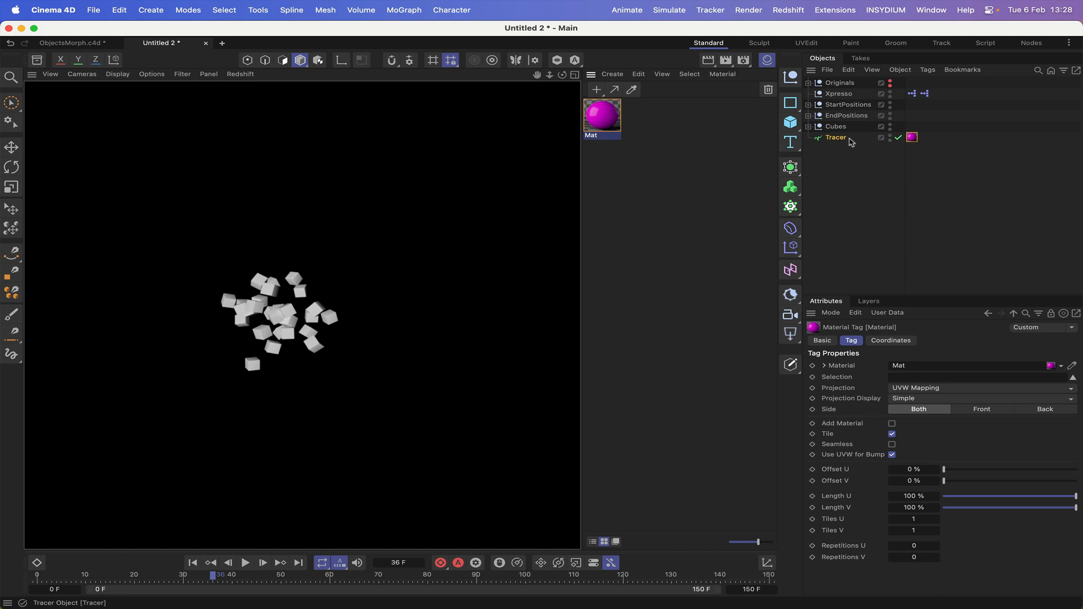
Add a Redshift Object render tag to the Tracer
click(840, 139)
click(928, 70)
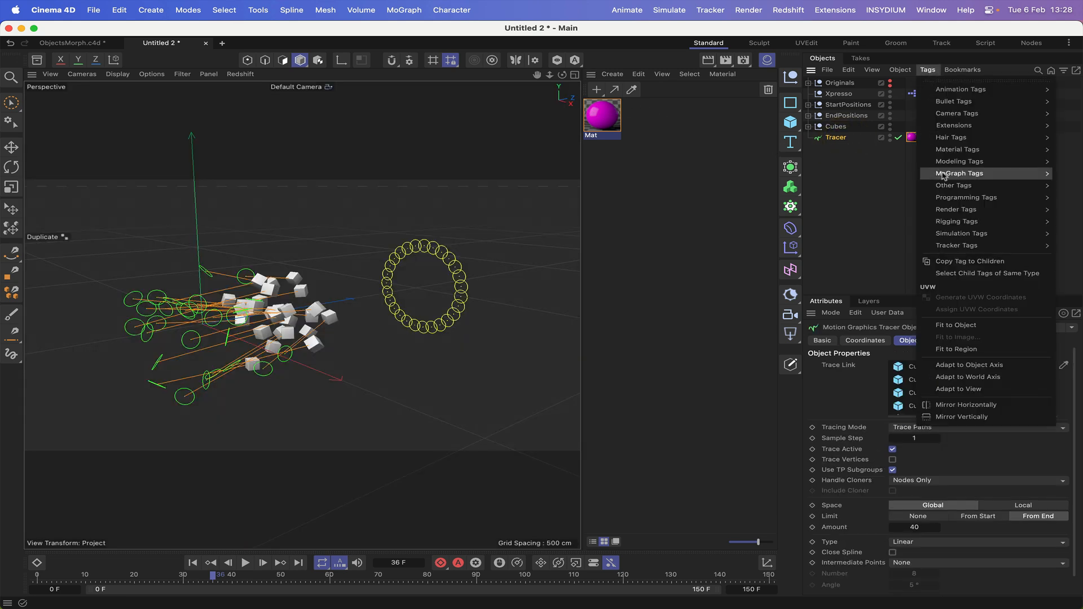
mouse_move(946, 197)
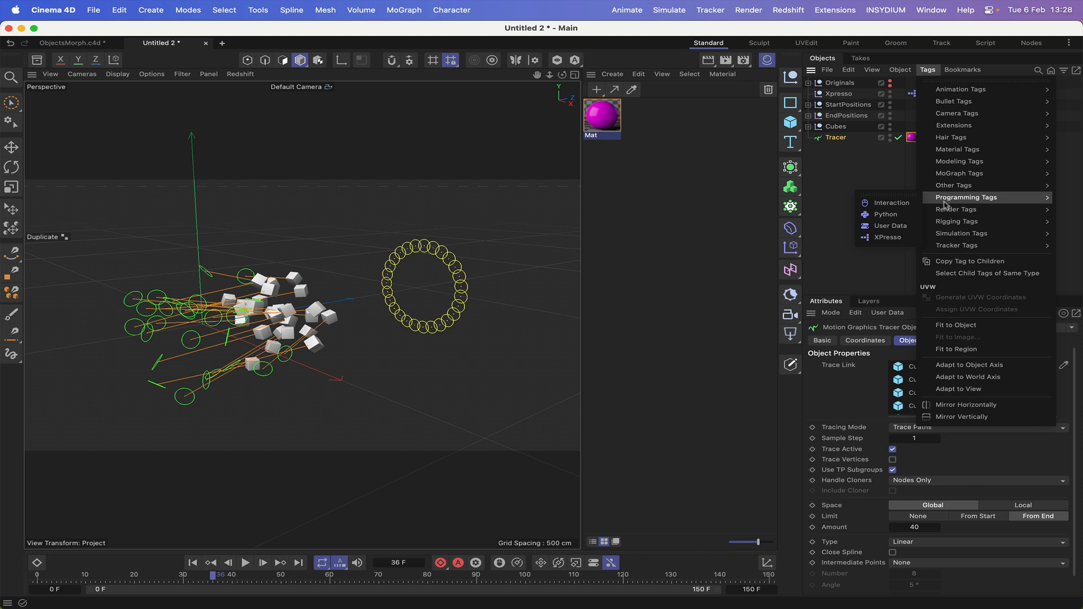
mouse_move(946, 234)
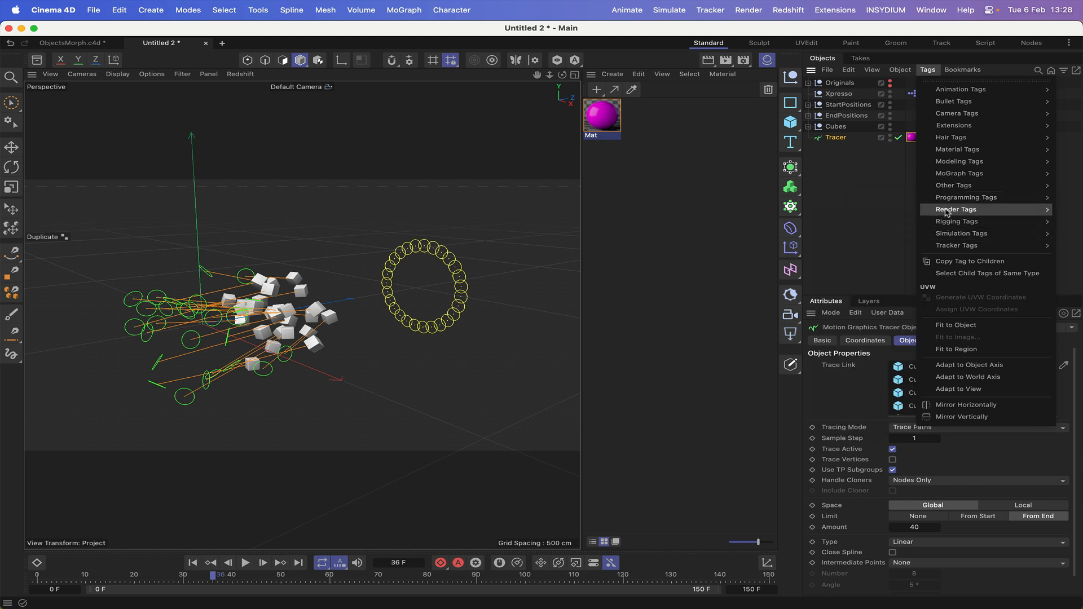
click(869, 250)
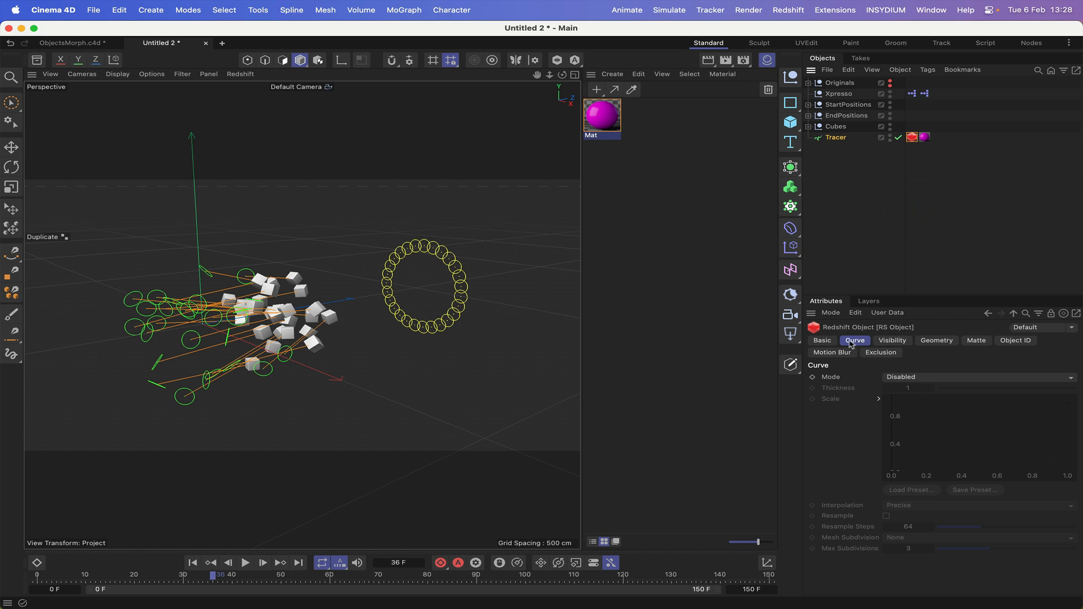
Set the Curve Mode of the Tracer's Redshift Object tag to Cylinders and render the view
double_click(613, 117)
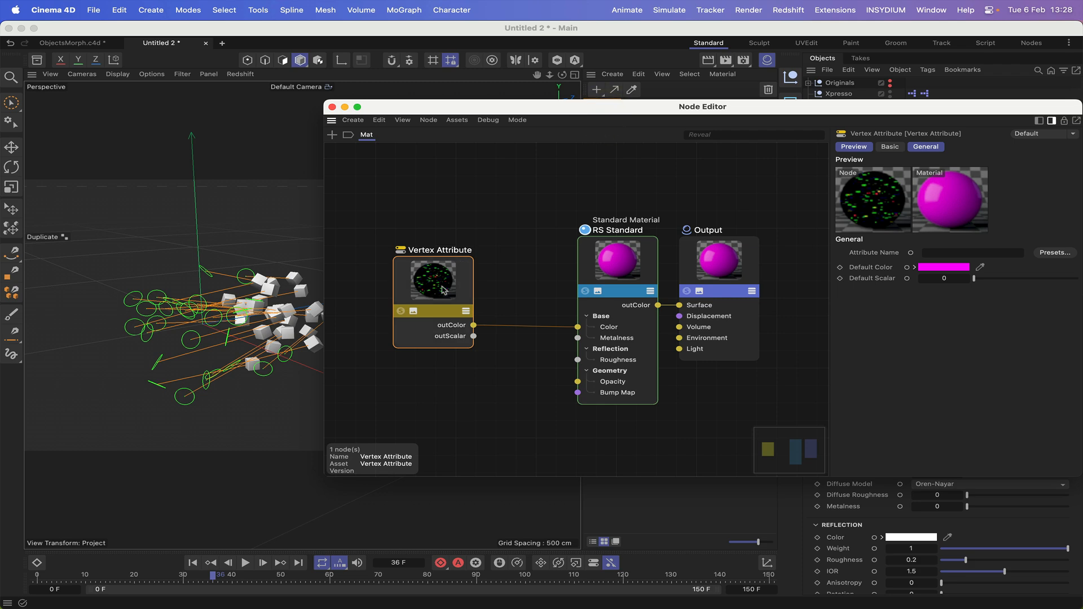
click(333, 107)
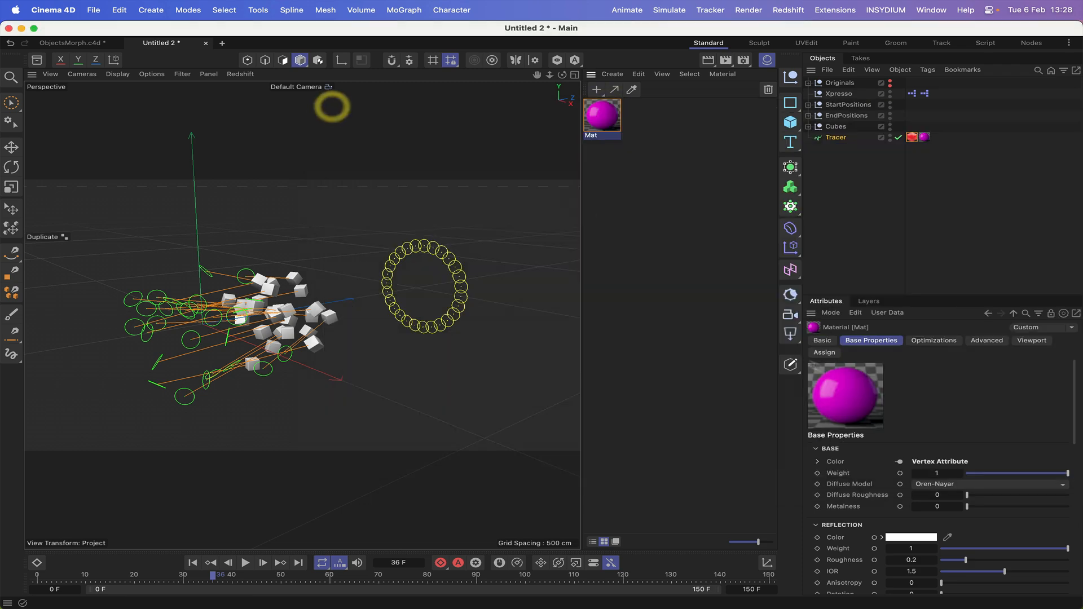
click(911, 137)
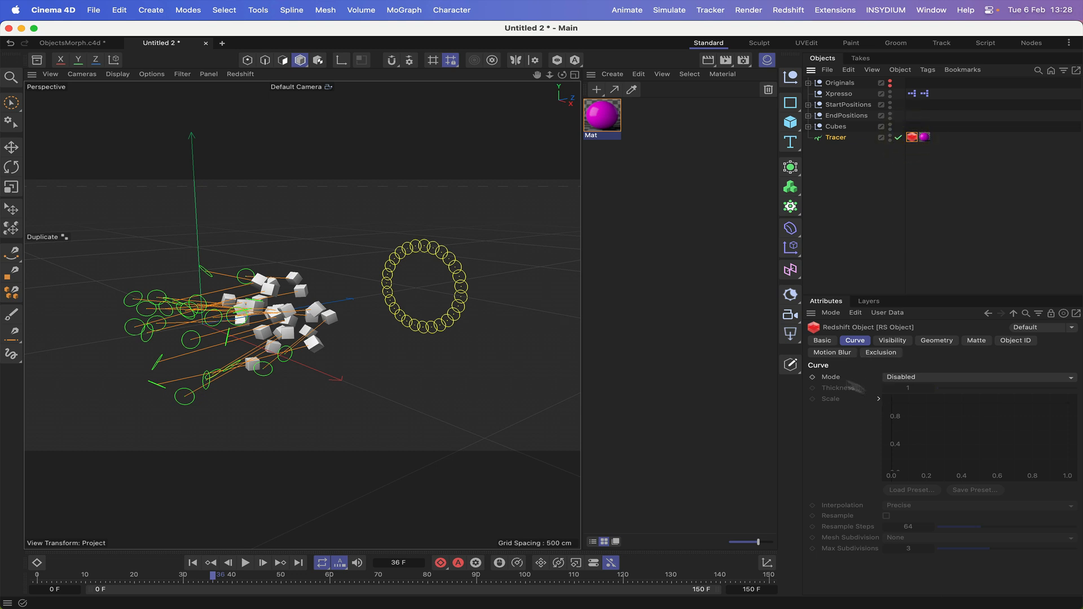
click(911, 378)
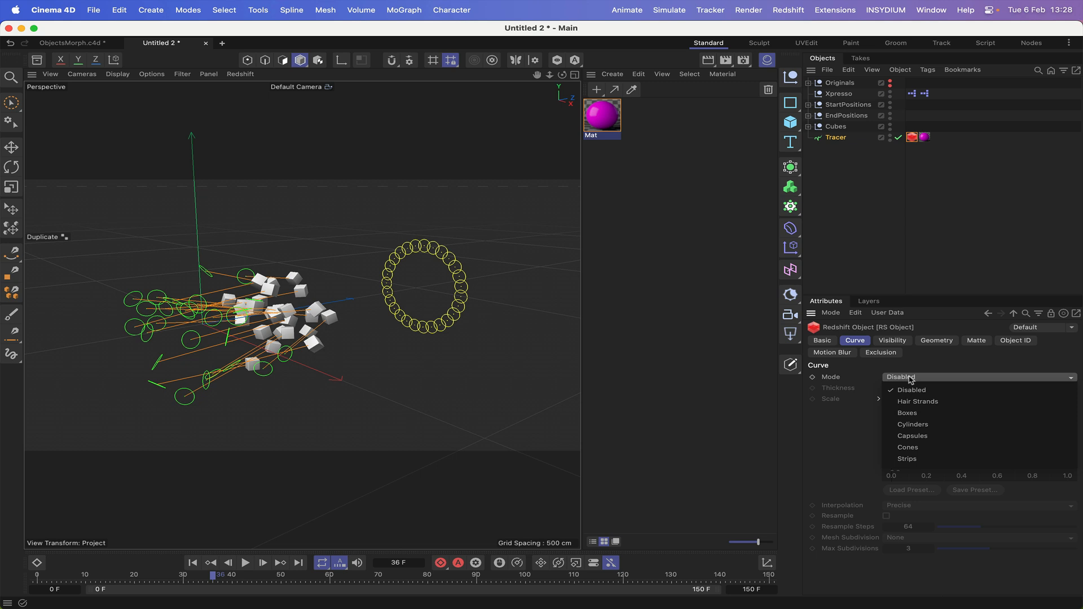
click(908, 427)
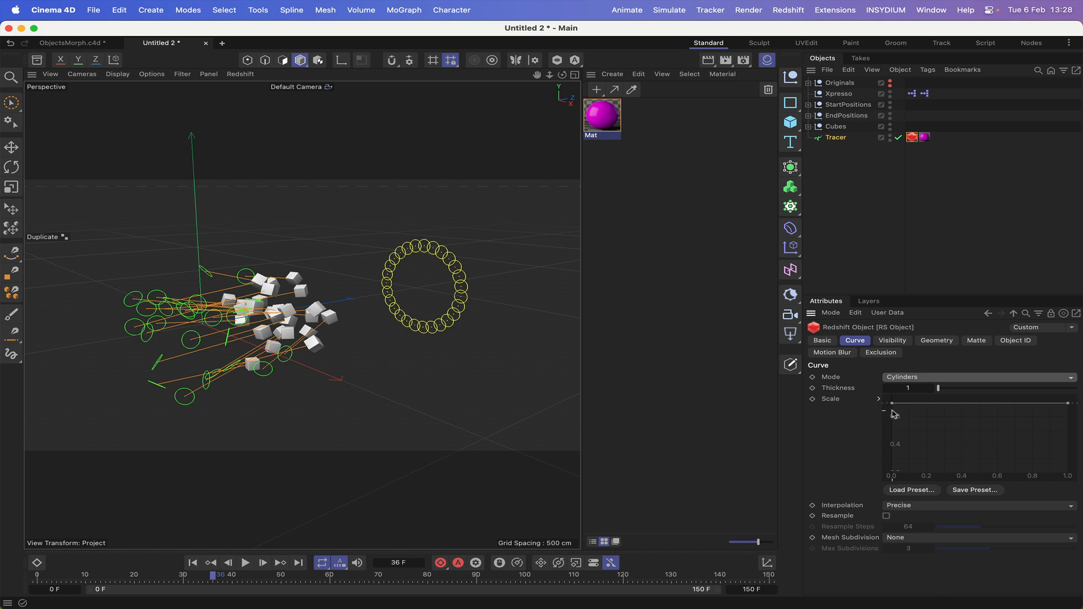
click(706, 61)
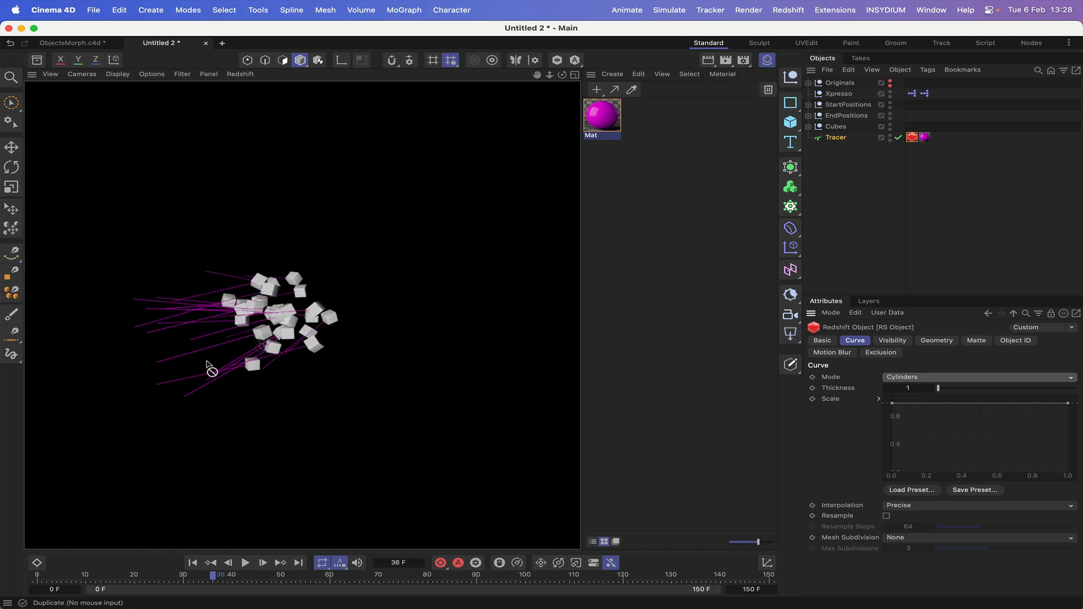
Reopen Mat's node graph, move RS Standard and Output further from the Vertex Attribute, and add a Ramp node between them
double_click(603, 125)
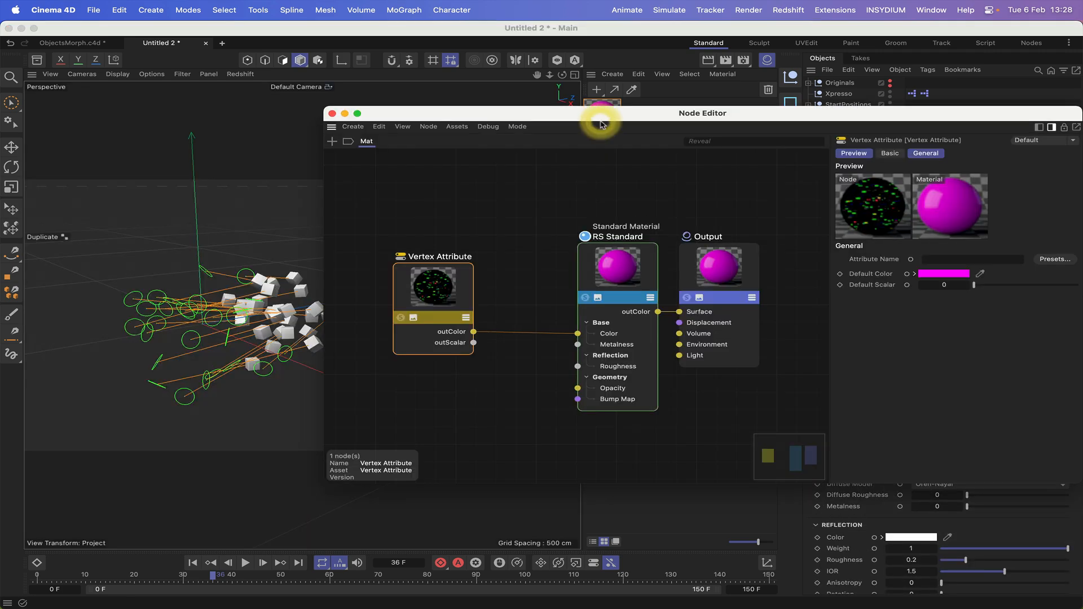
drag(598, 112, 603, 50)
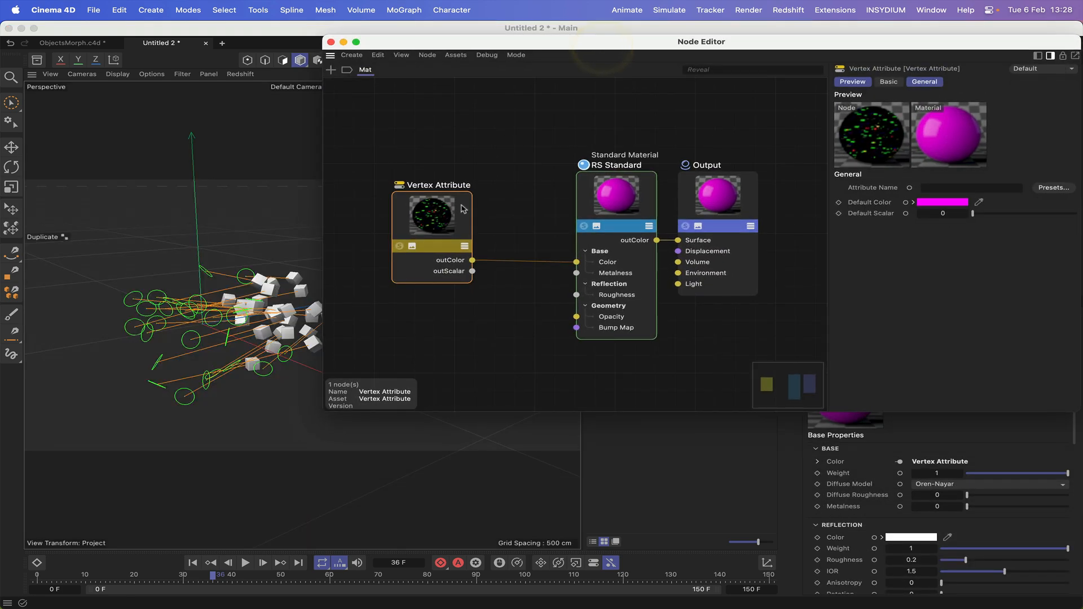
click(561, 155)
drag(561, 155, 712, 316)
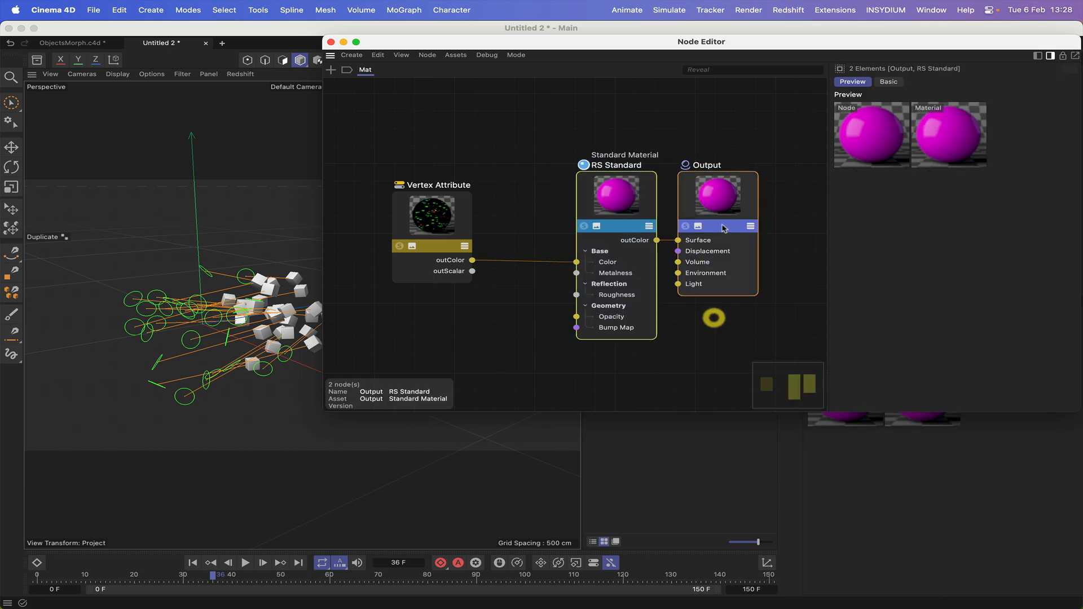
drag(750, 187, 786, 185)
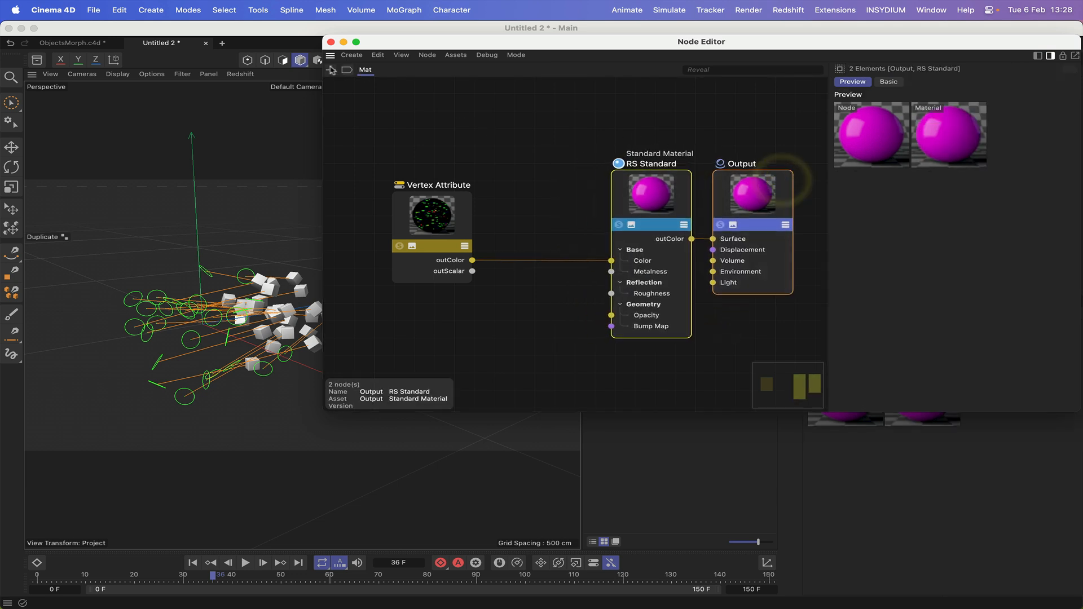
click(330, 69)
text(ram)
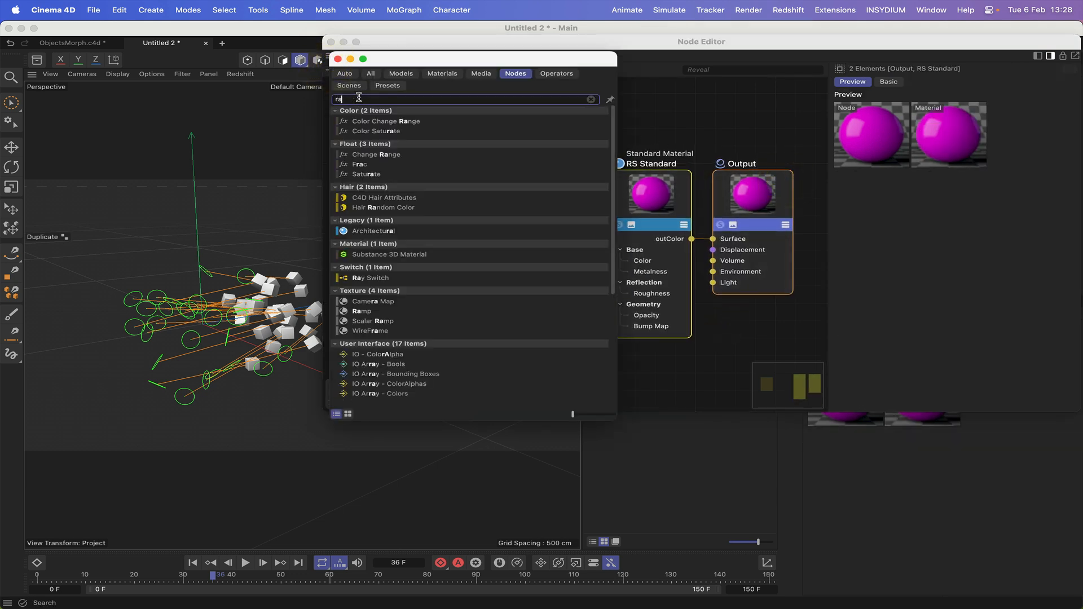
drag(361, 131, 664, 121)
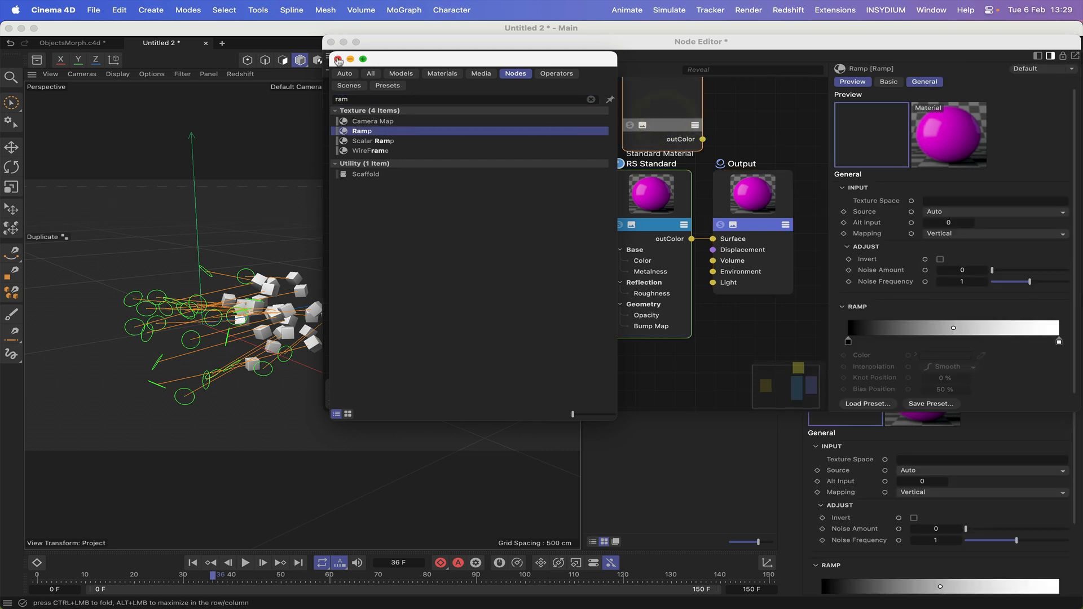
click(337, 59)
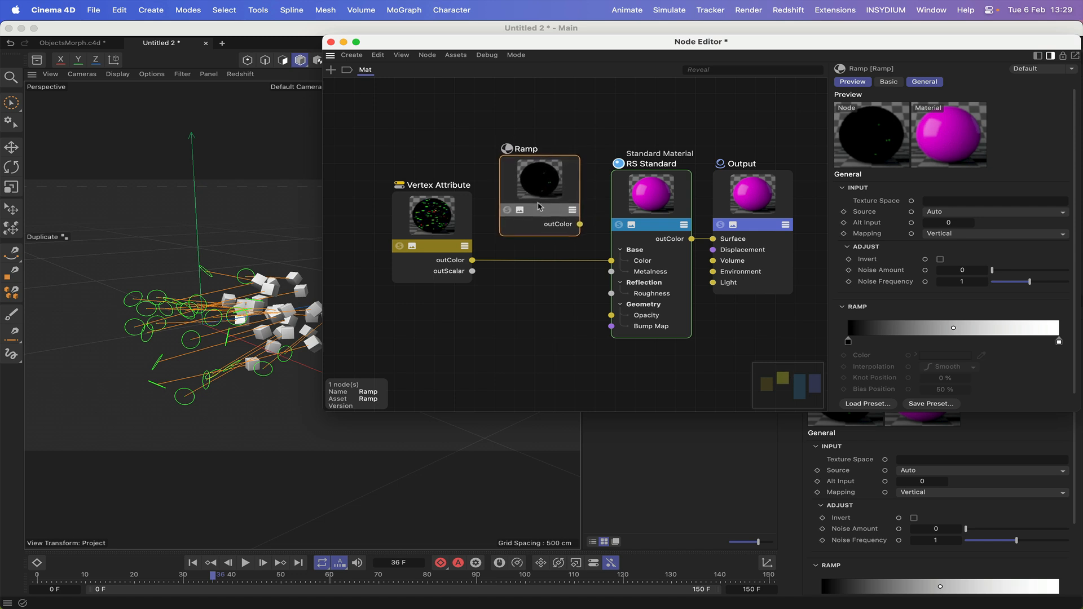
Set the Vertex Attribute node's Attribute Name to the Curve ID Color preset
click(430, 203)
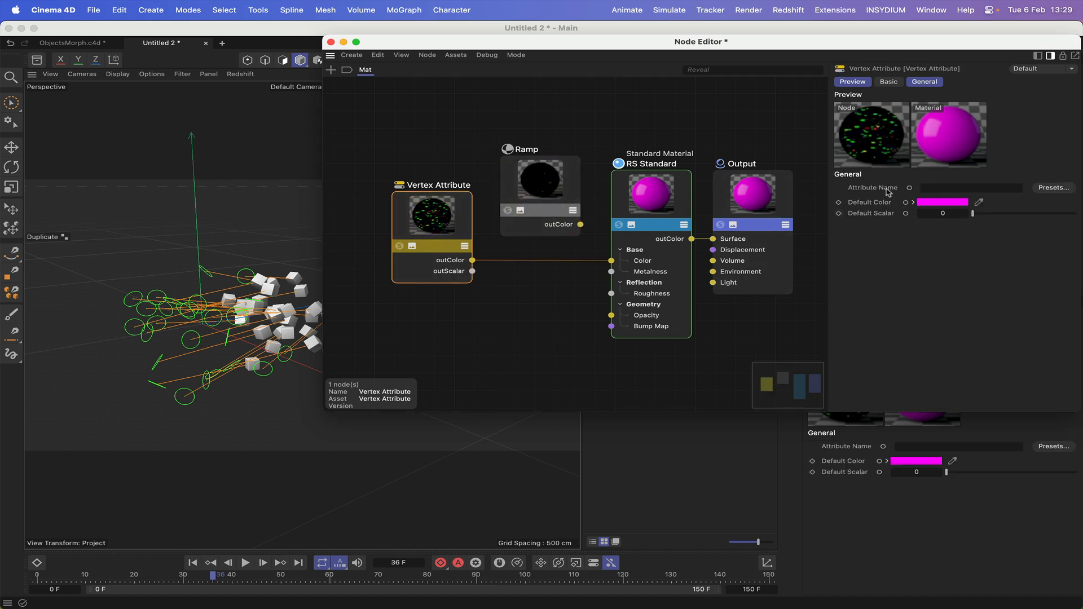
click(1059, 189)
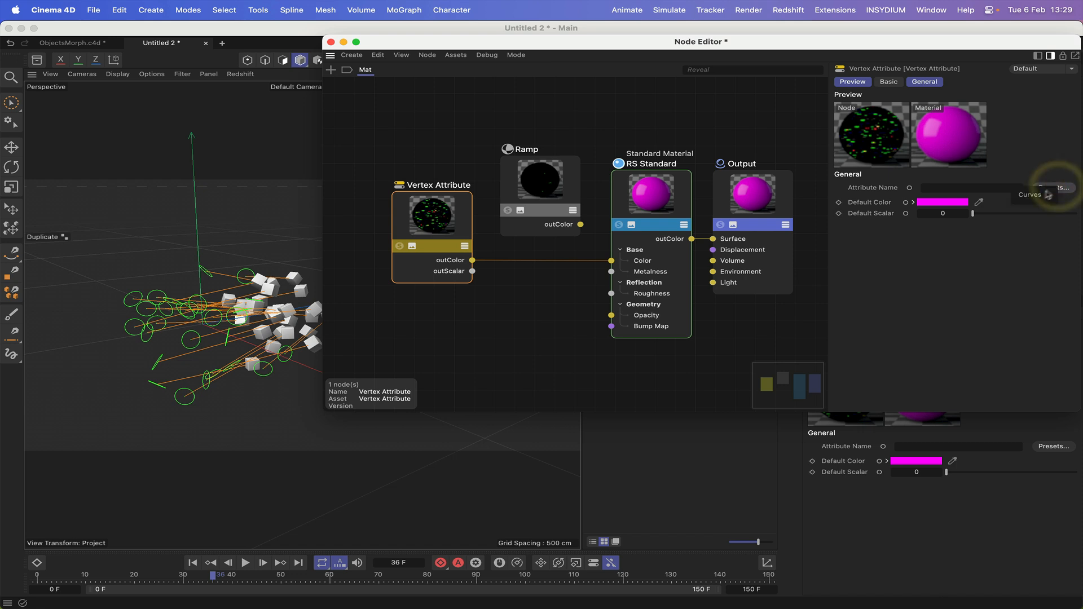
mouse_move(1043, 195)
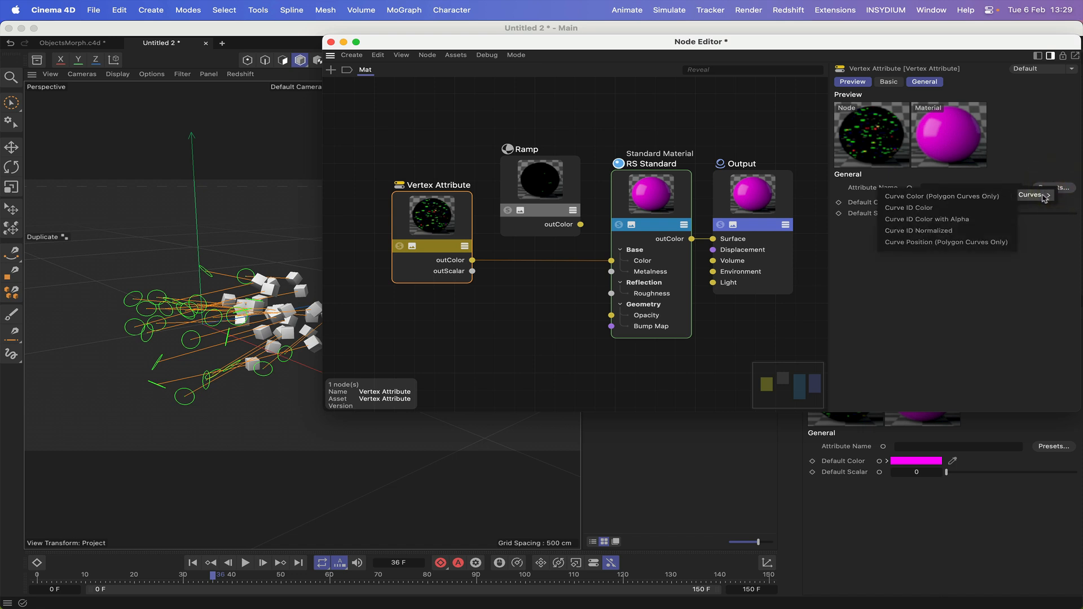
click(914, 208)
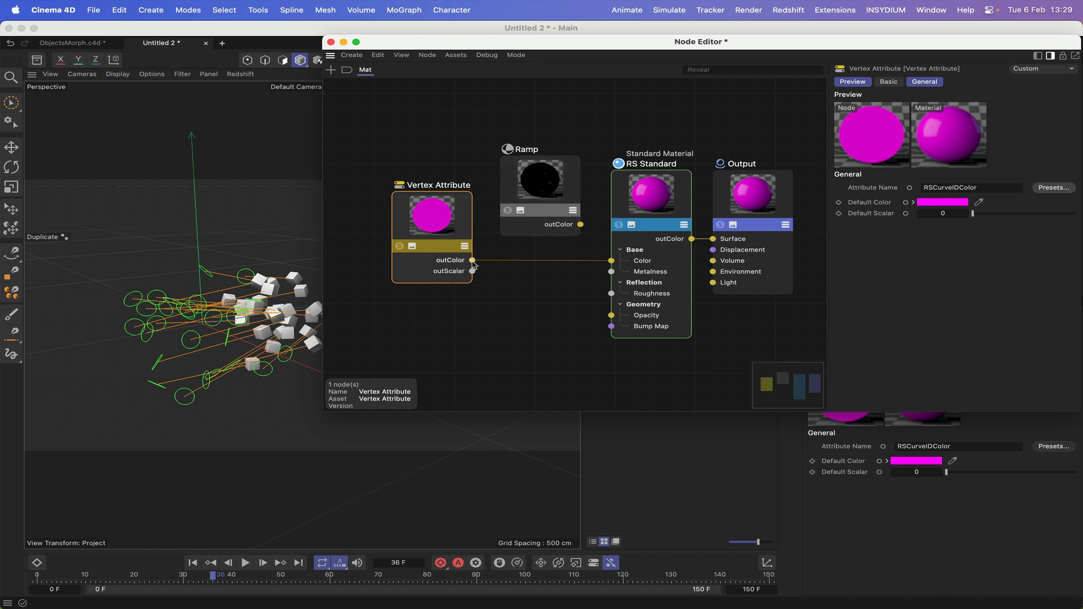
Connect the Vertex Attribute's outColor to the Ramp node's Alt Input
drag(502, 223, 507, 182)
mouse_move(610, 213)
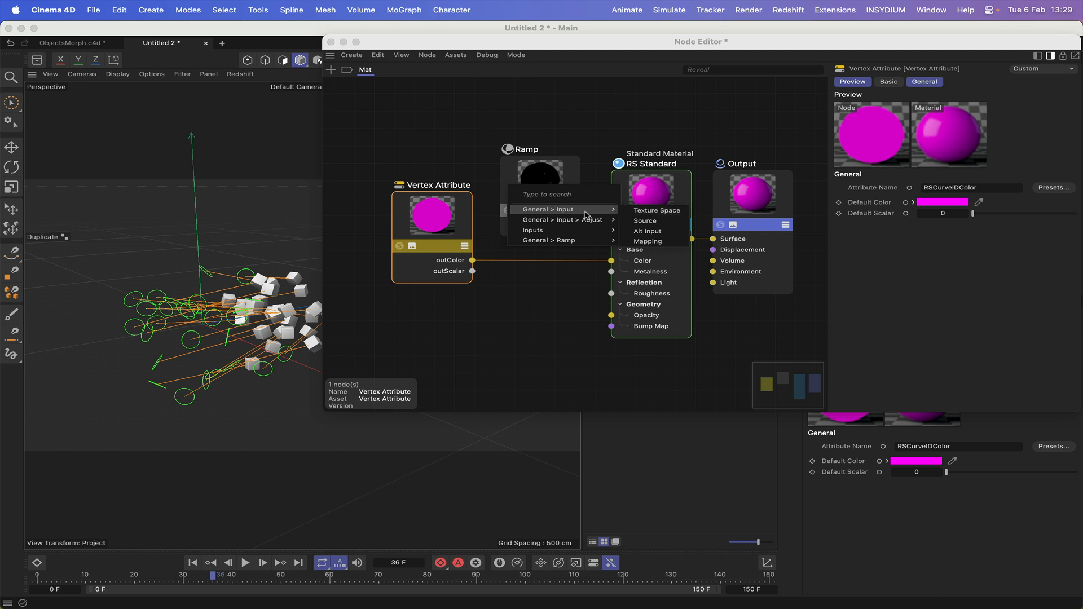
click(654, 233)
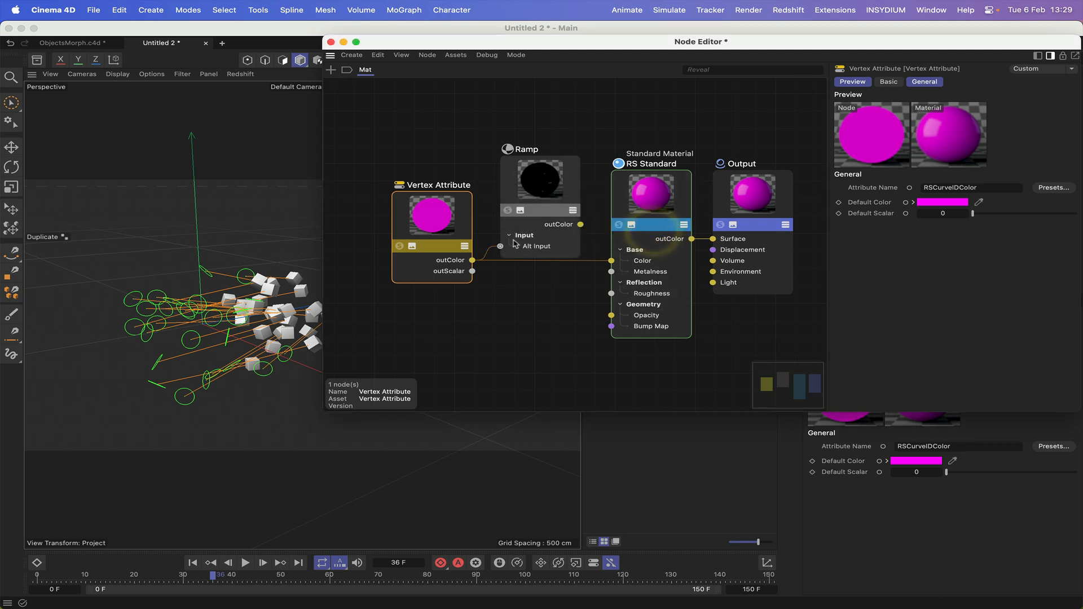
Connect the Ramp's outColor to the RS Standard node, finally feeding its Emission Color input instead of the Base Color
drag(581, 224, 612, 259)
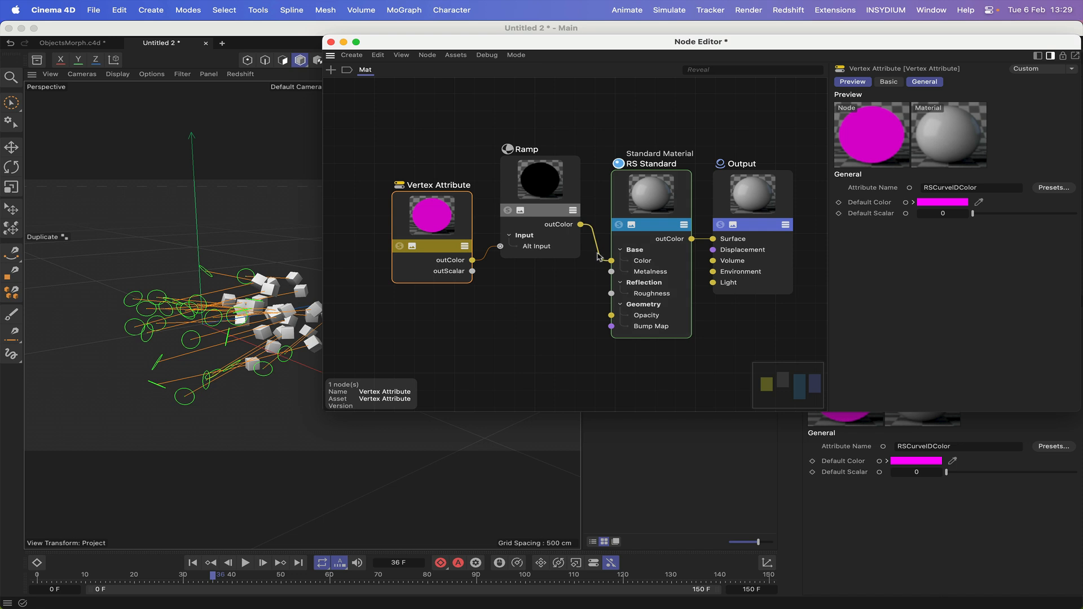
drag(605, 258, 621, 201)
mouse_move(656, 298)
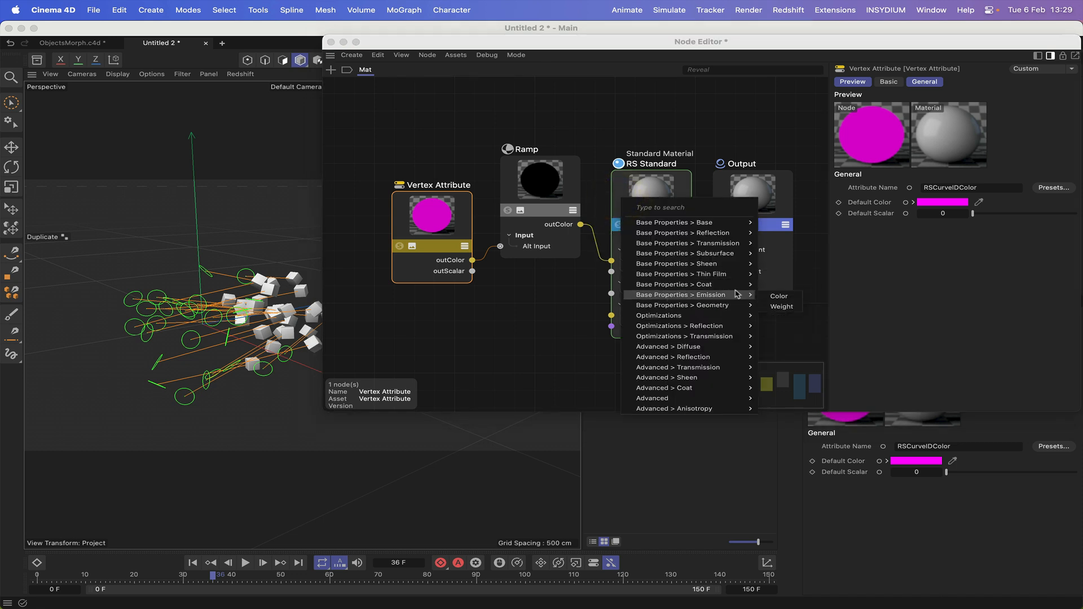
click(779, 297)
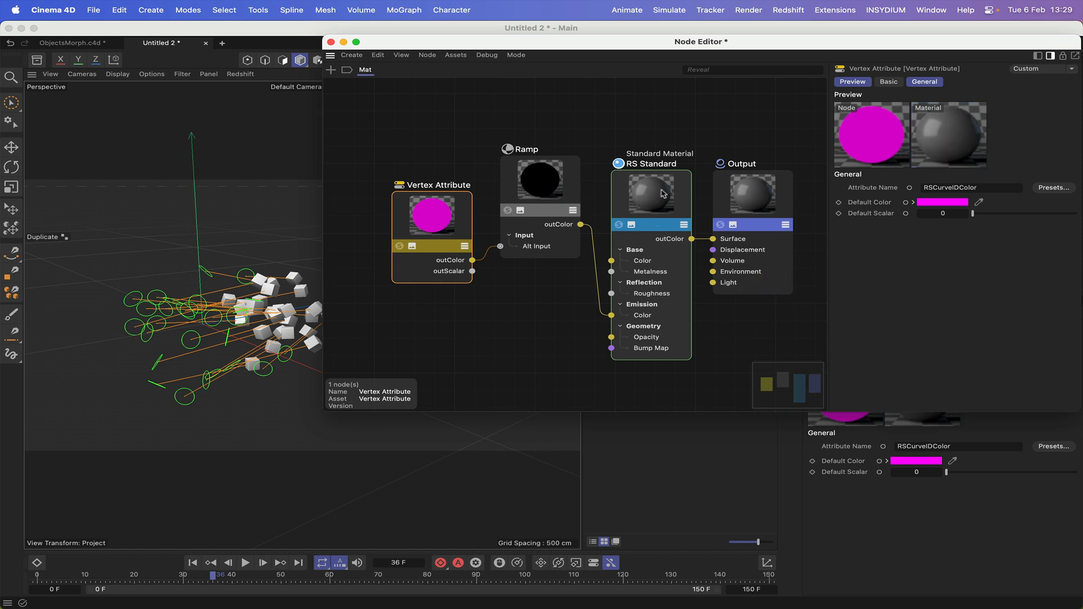
Set the RS Standard node's Emission Weight to 10
drag(812, 42, 496, 29)
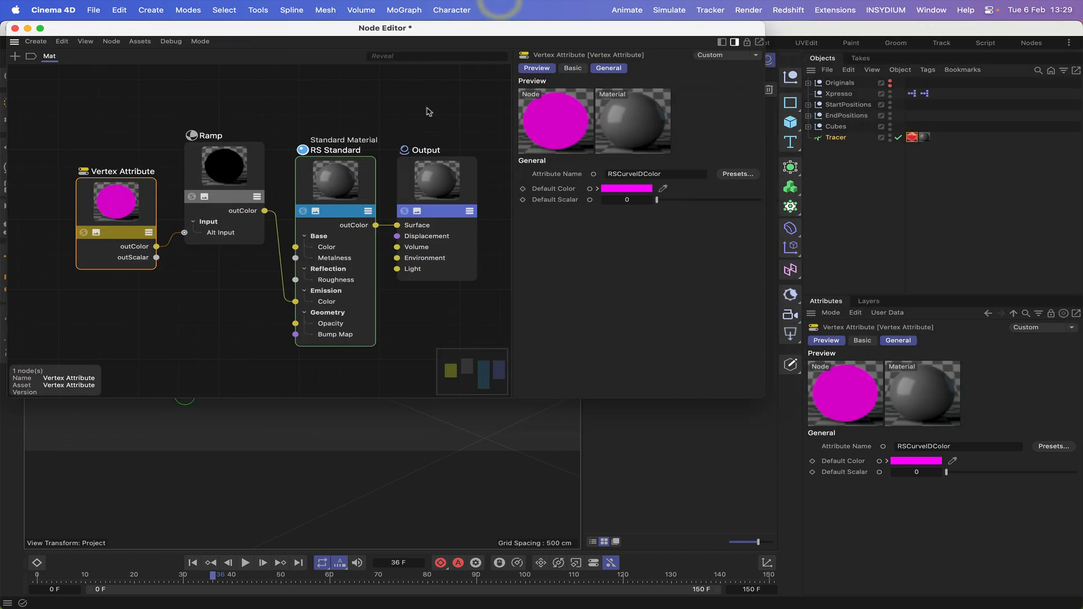
click(368, 162)
drag(1007, 474, 951, 472)
scroll(1020, 439, down, 3)
drag(1018, 445, 925, 446)
scroll(1015, 422, down, 3)
scroll(1015, 422, down, 8)
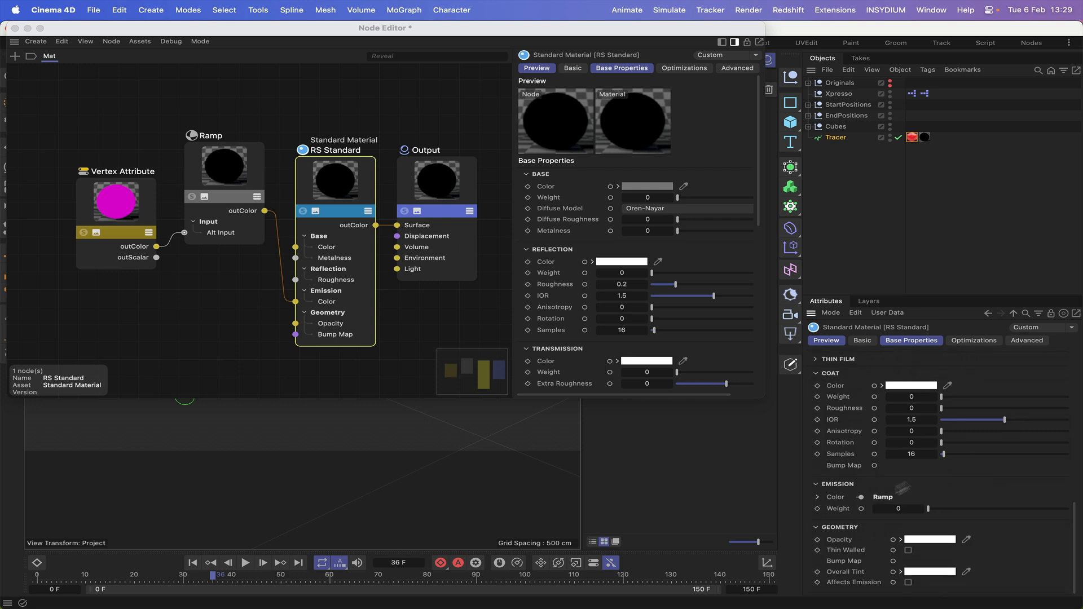
click(905, 510)
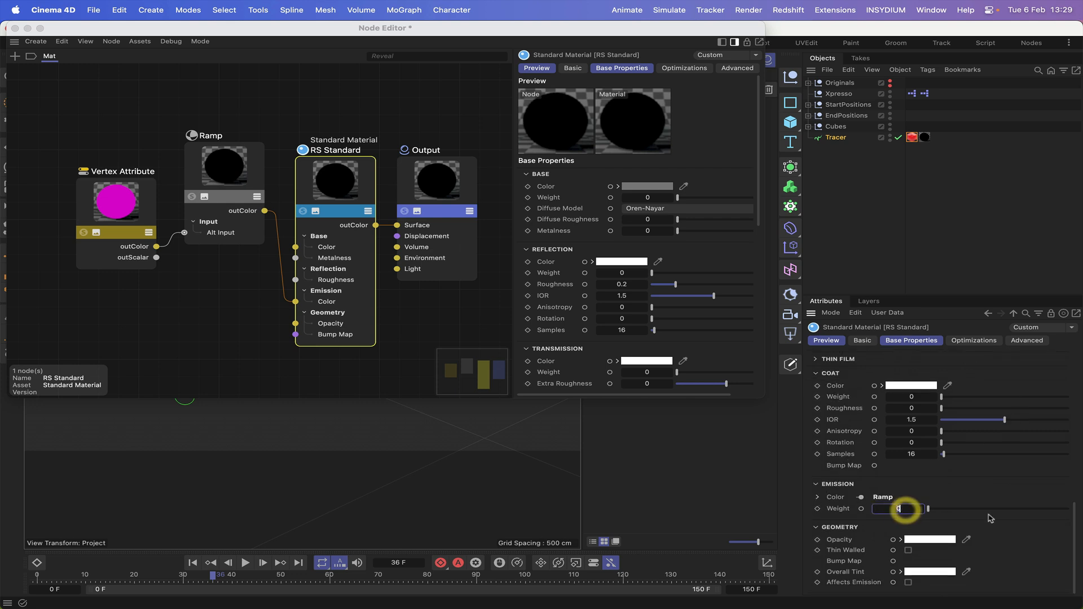
key(Return)
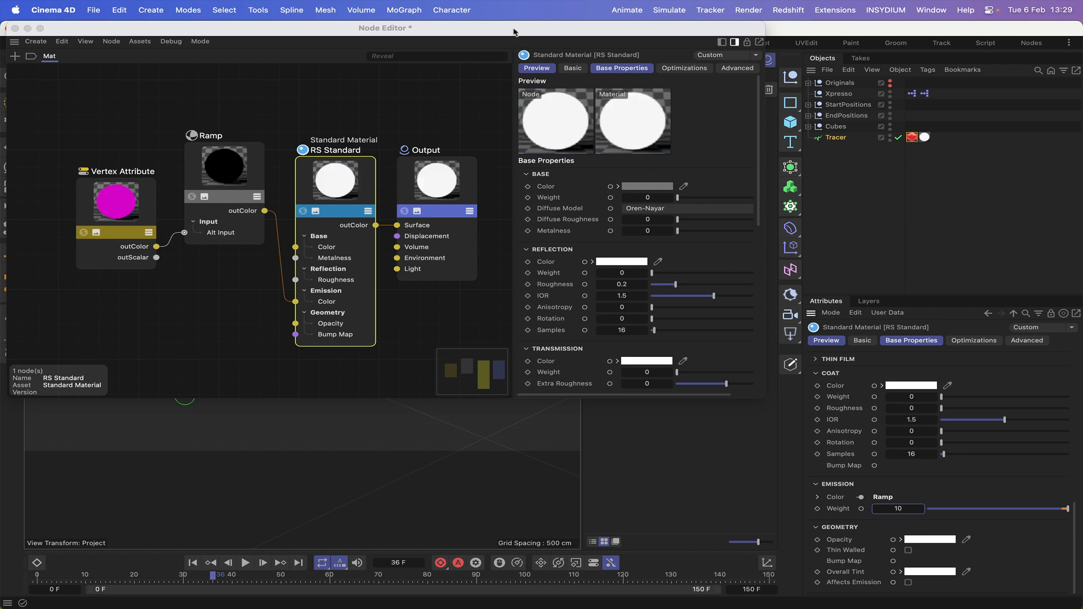
Close Mat's node graph and render the view to check the emissive Tracer trails
drag(506, 32, 802, 64)
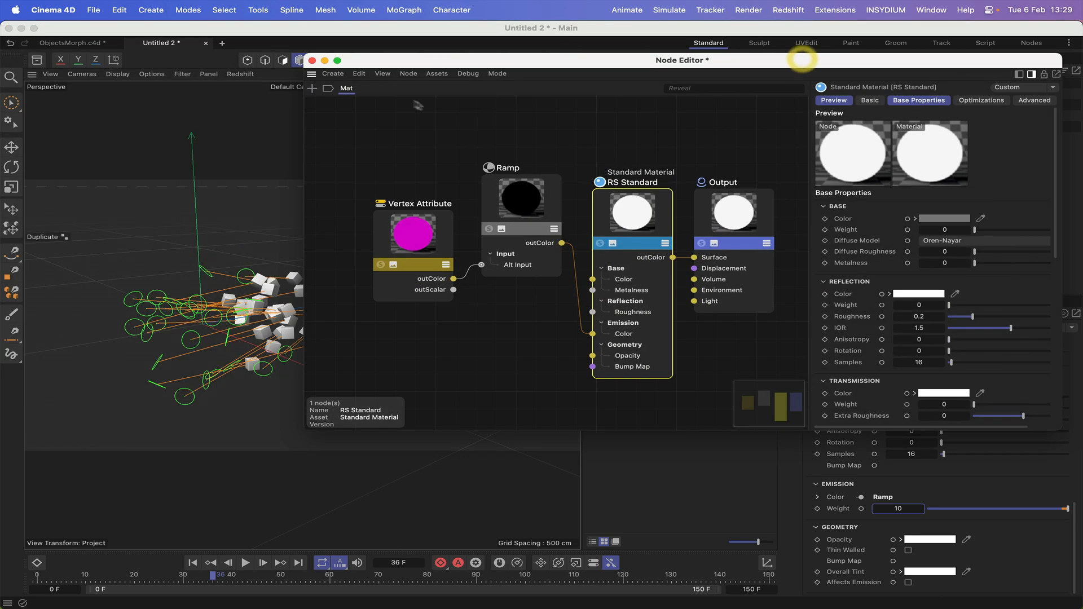
click(314, 60)
click(709, 60)
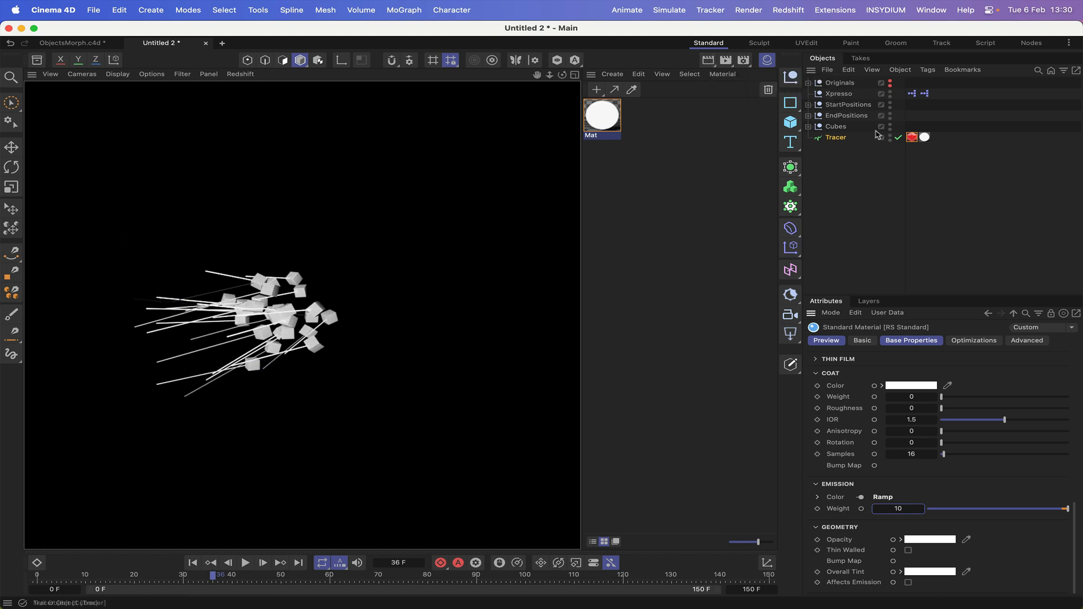
Reopen Mat's node graph and load the Full Colors gradient preset into the Ramp node
double_click(601, 113)
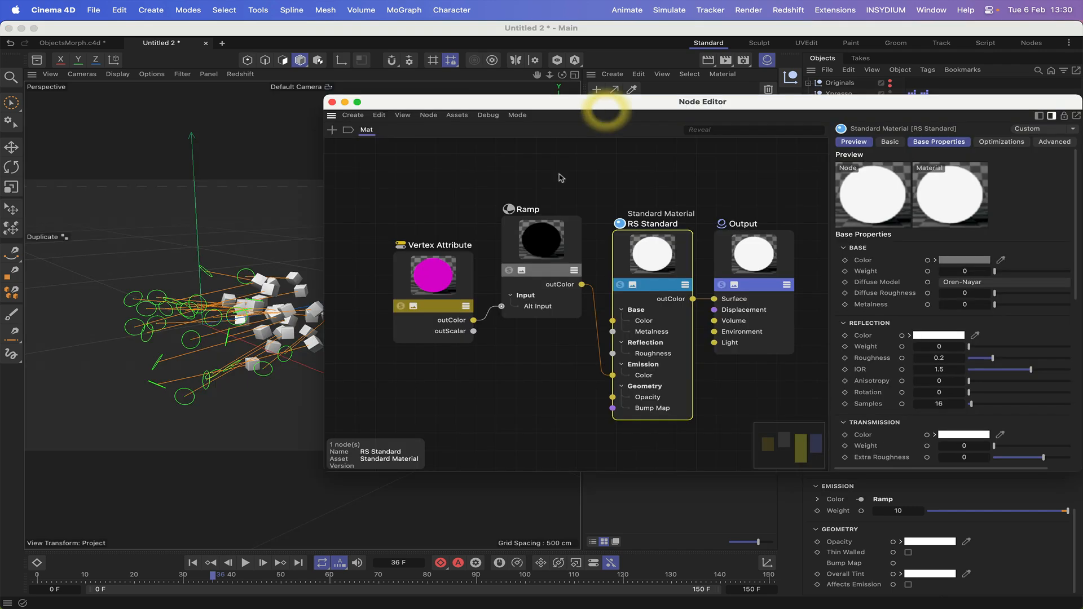
drag(793, 102, 458, 9)
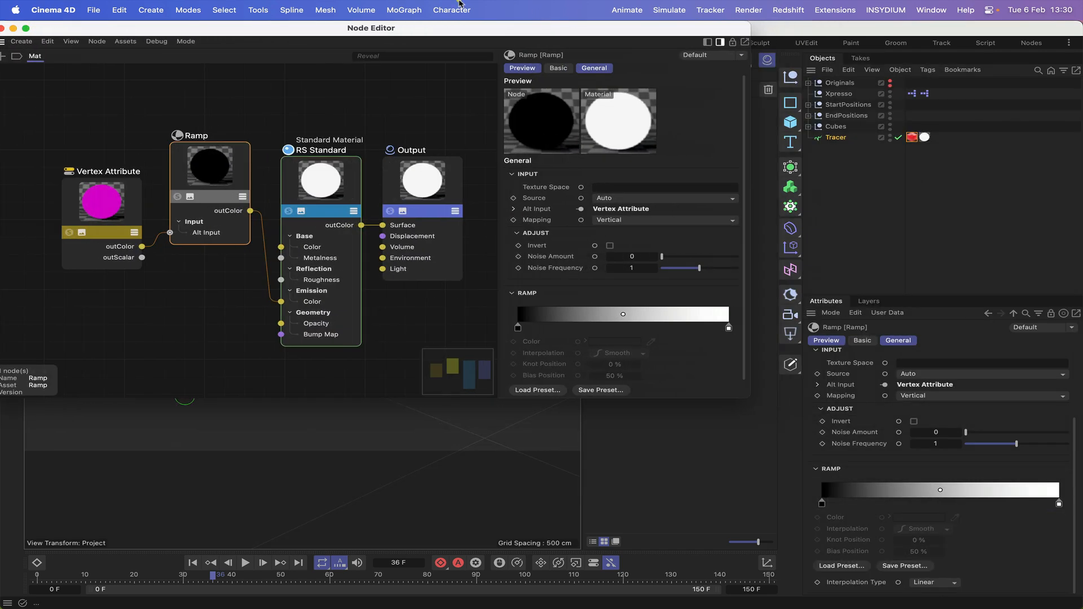
click(1038, 503)
click(843, 567)
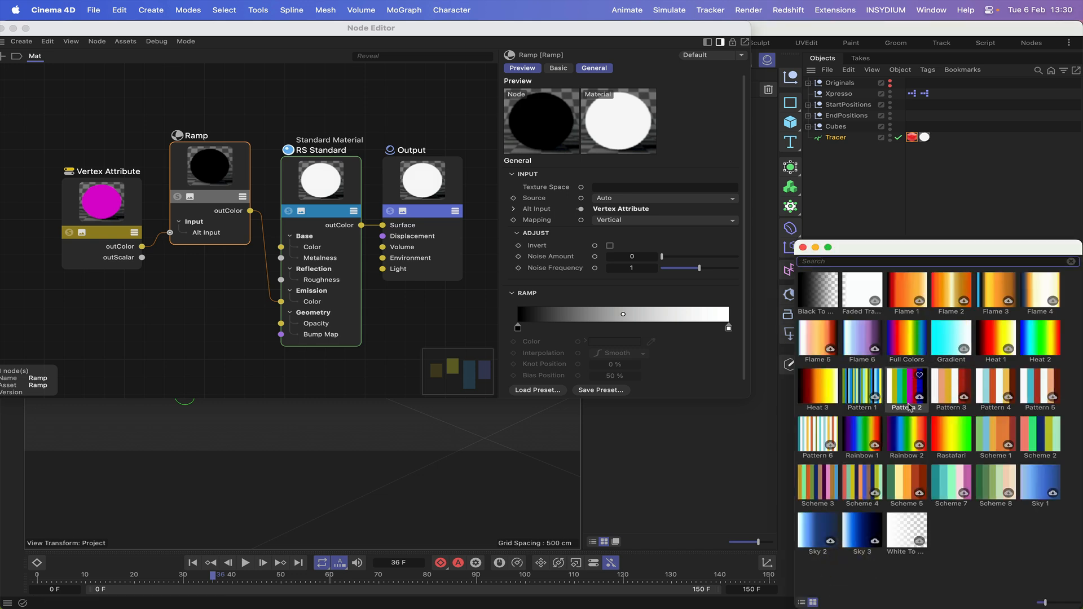
click(904, 346)
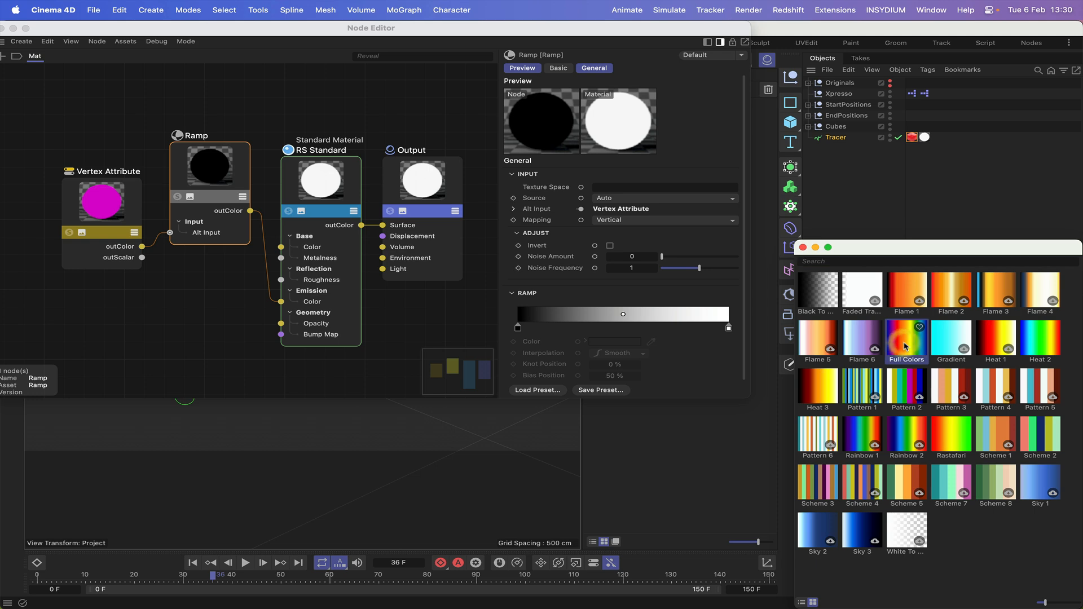
double_click(905, 347)
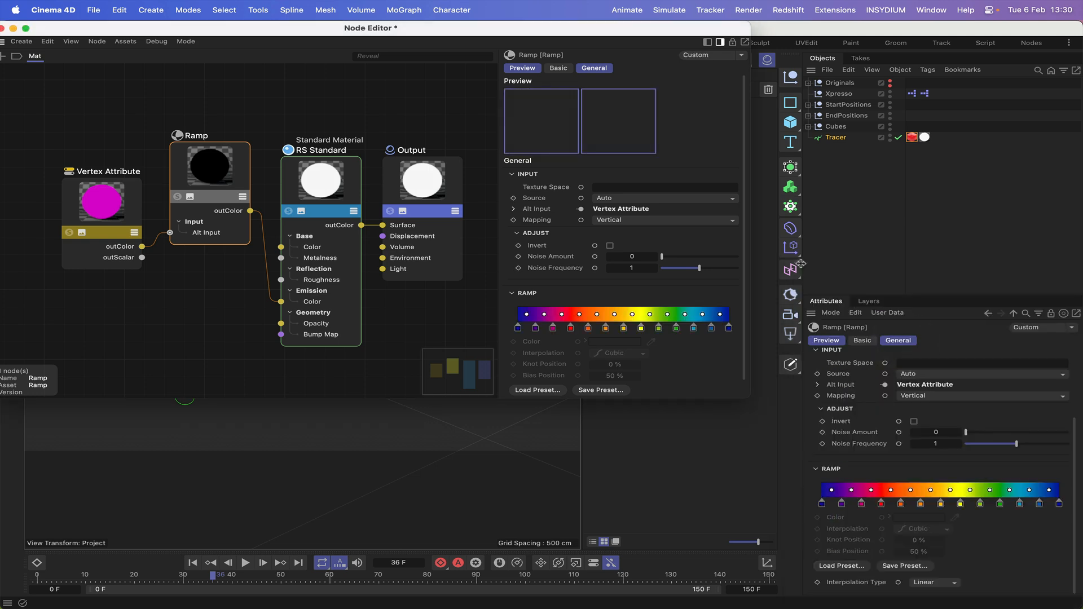
Render the view to check the Tracer trails with the new gradient, and briefly review Mat's node graph
drag(390, 29, 722, 30)
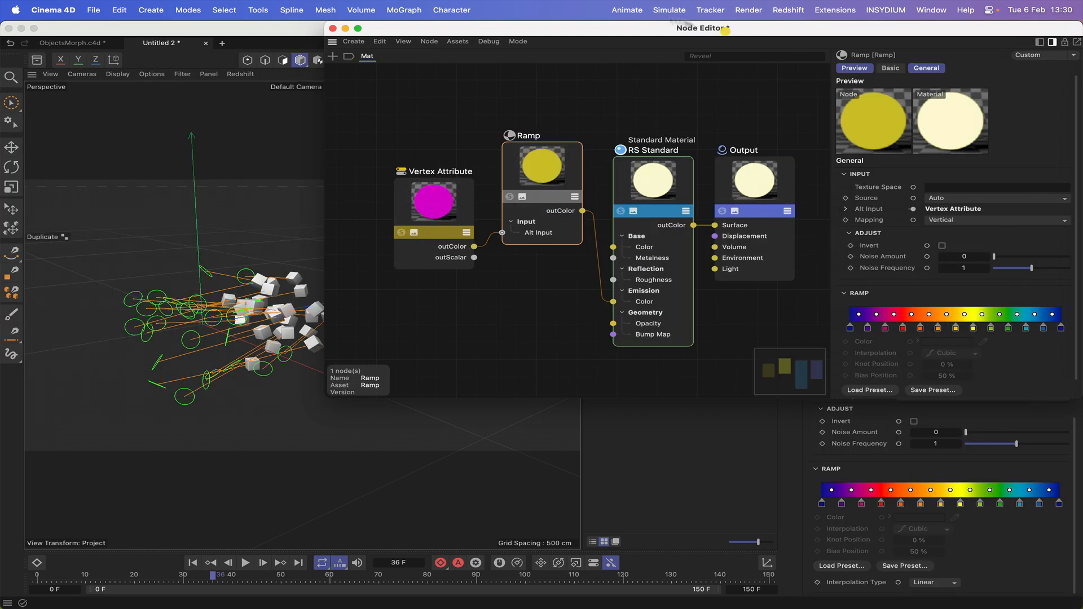
click(332, 29)
click(707, 60)
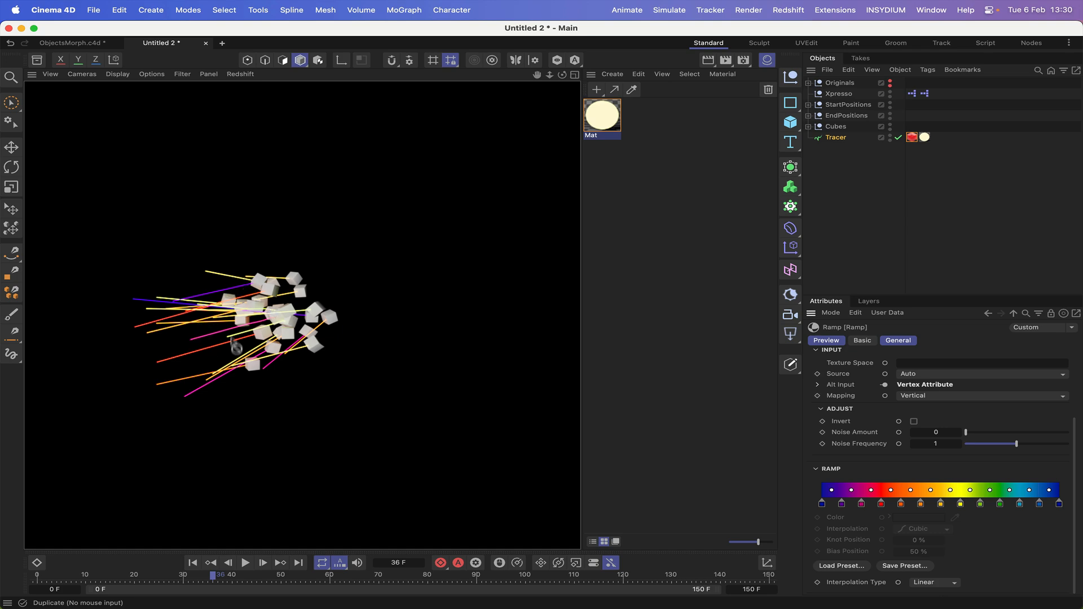
double_click(602, 116)
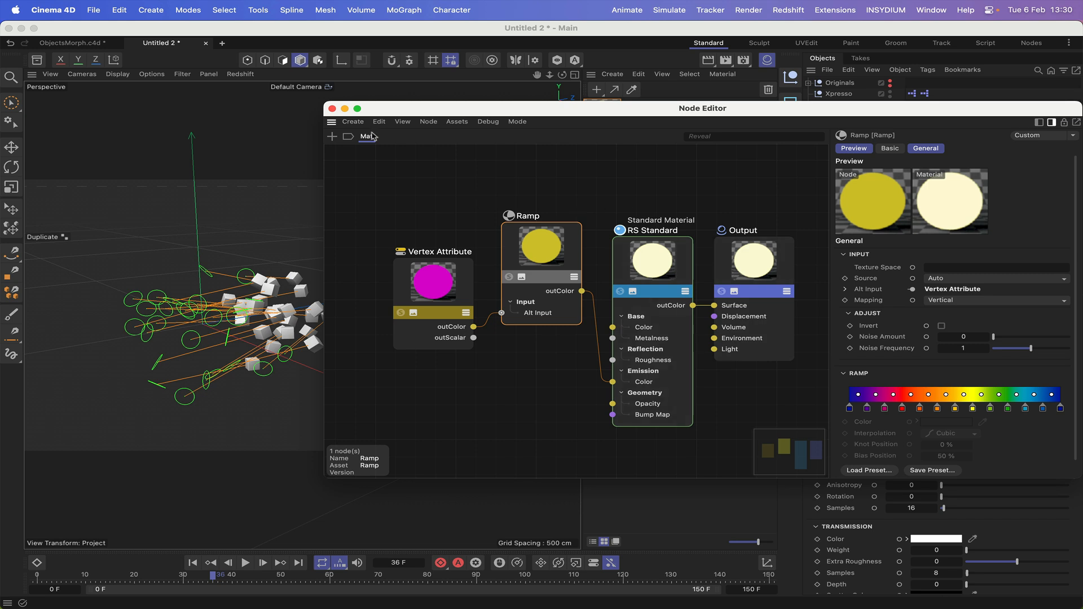
click(332, 109)
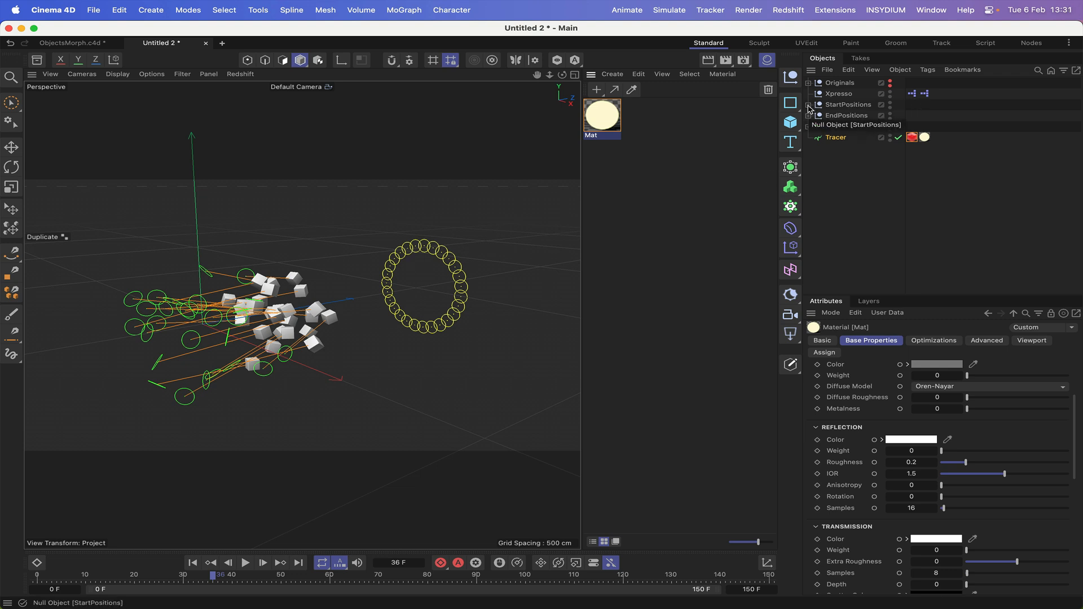
Disable the Rigid Body tags on all cubes in the Cubes group and rewind the animation to frame 0
click(807, 126)
drag(914, 137, 911, 279)
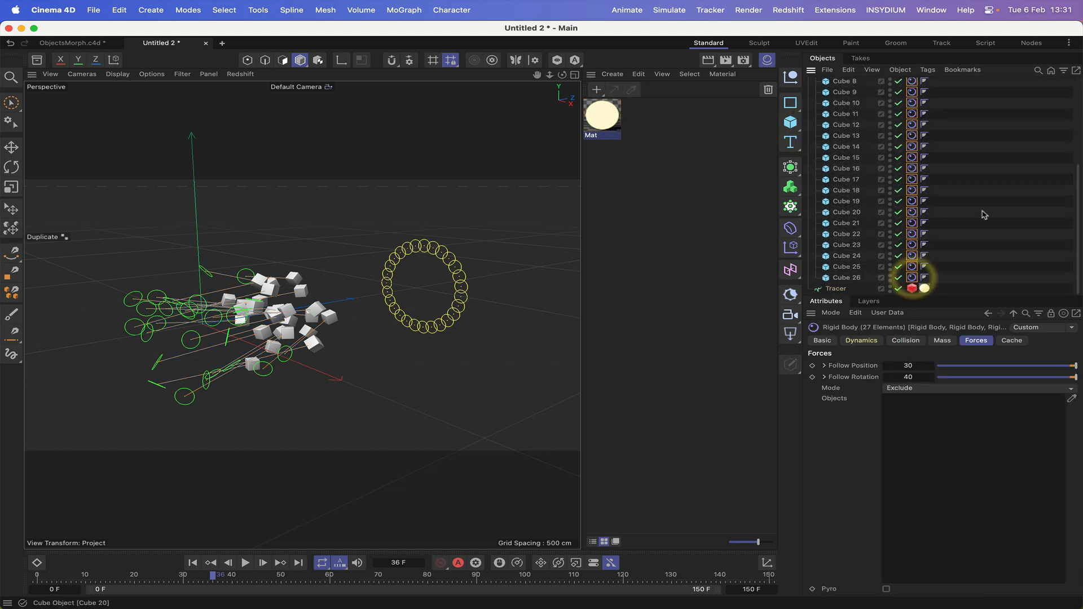
click(823, 341)
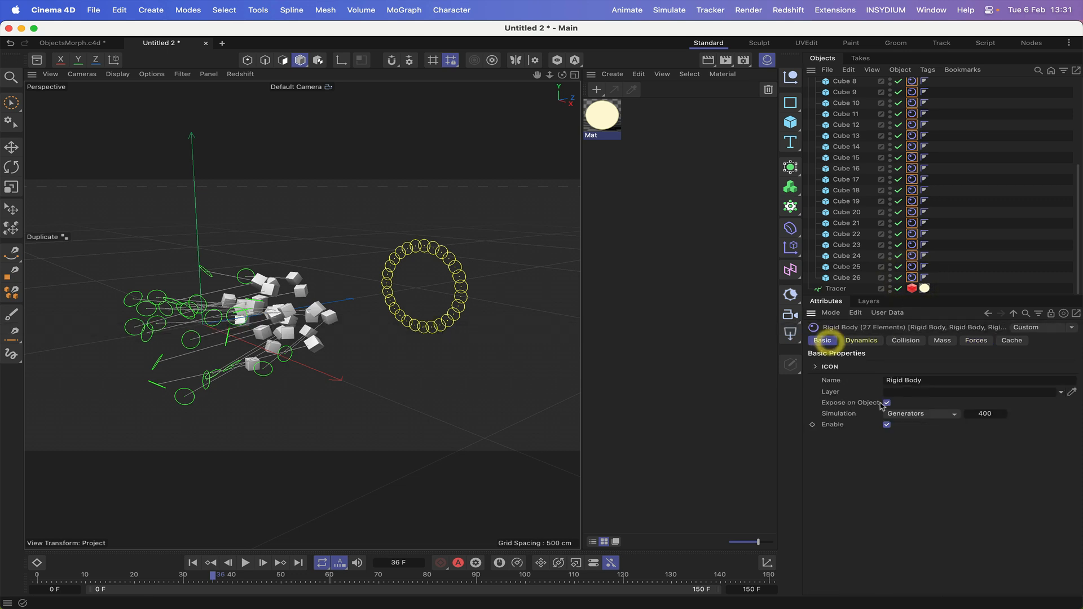
click(887, 425)
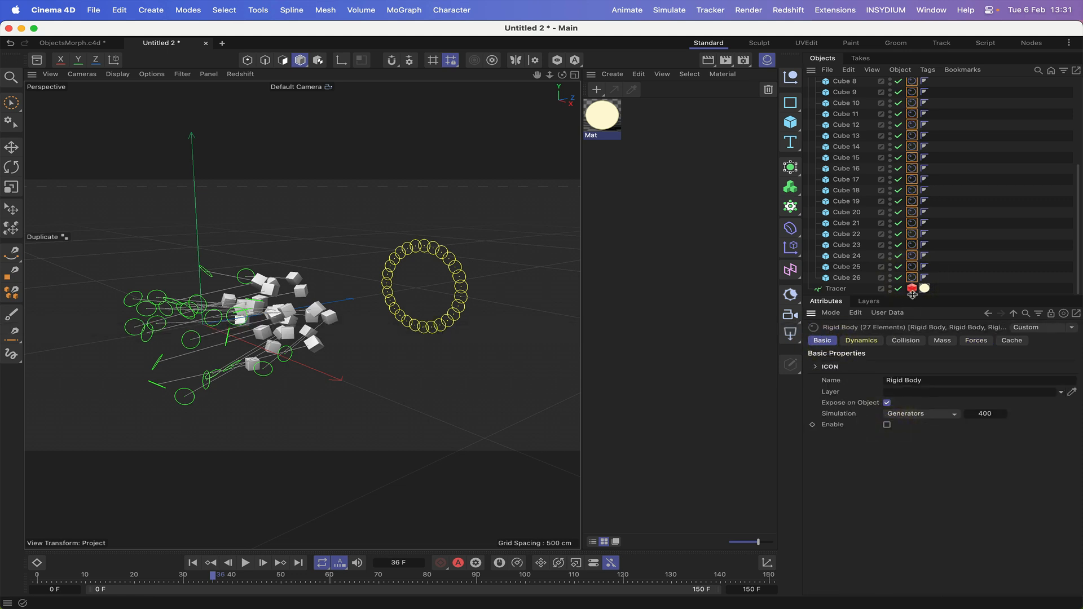
scroll(925, 213, up, 5)
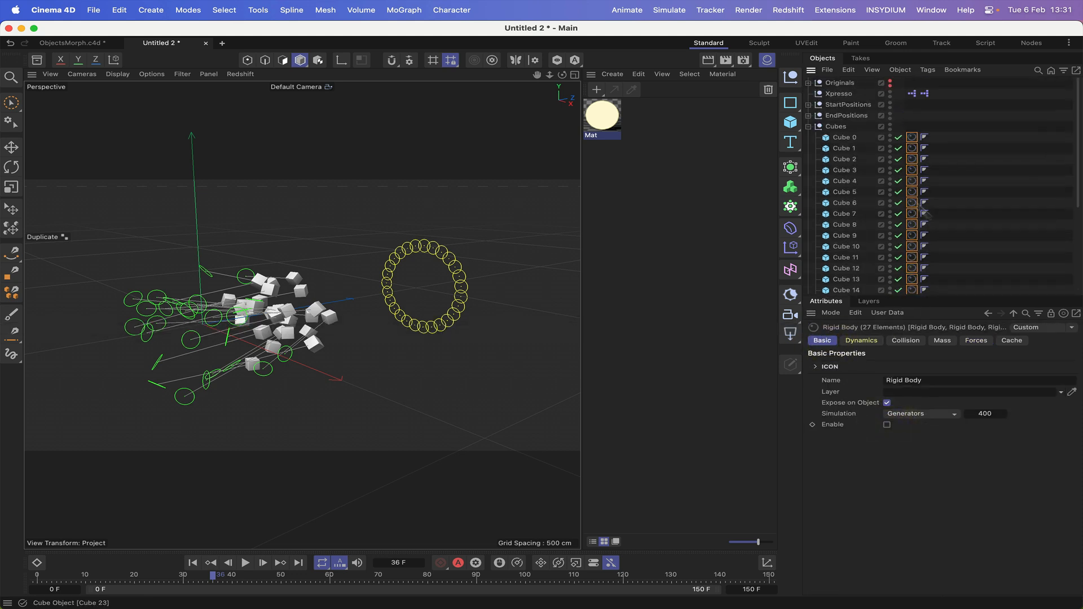
click(808, 127)
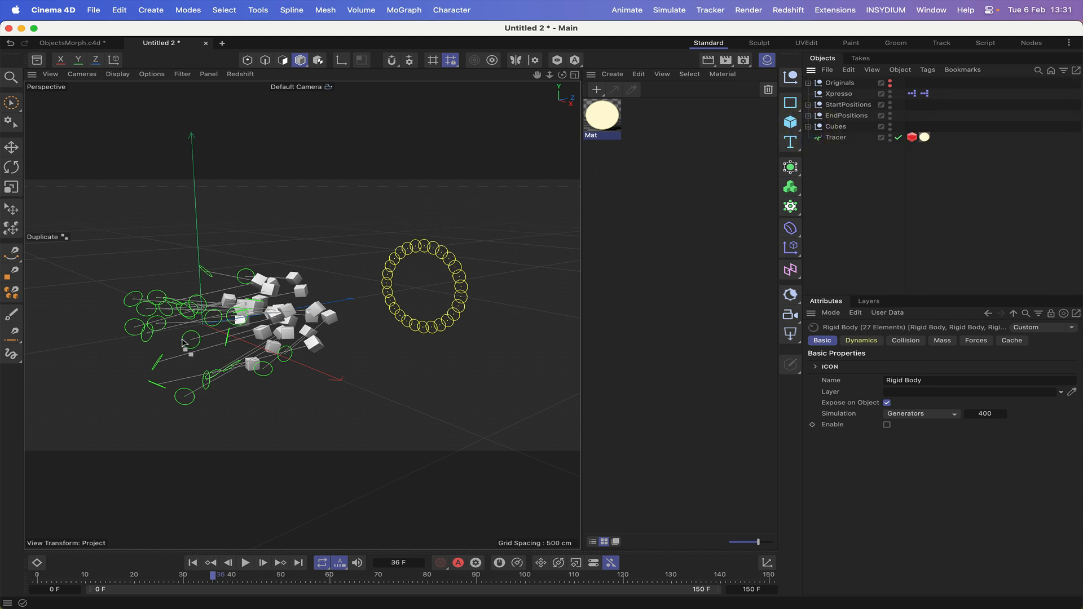
click(192, 562)
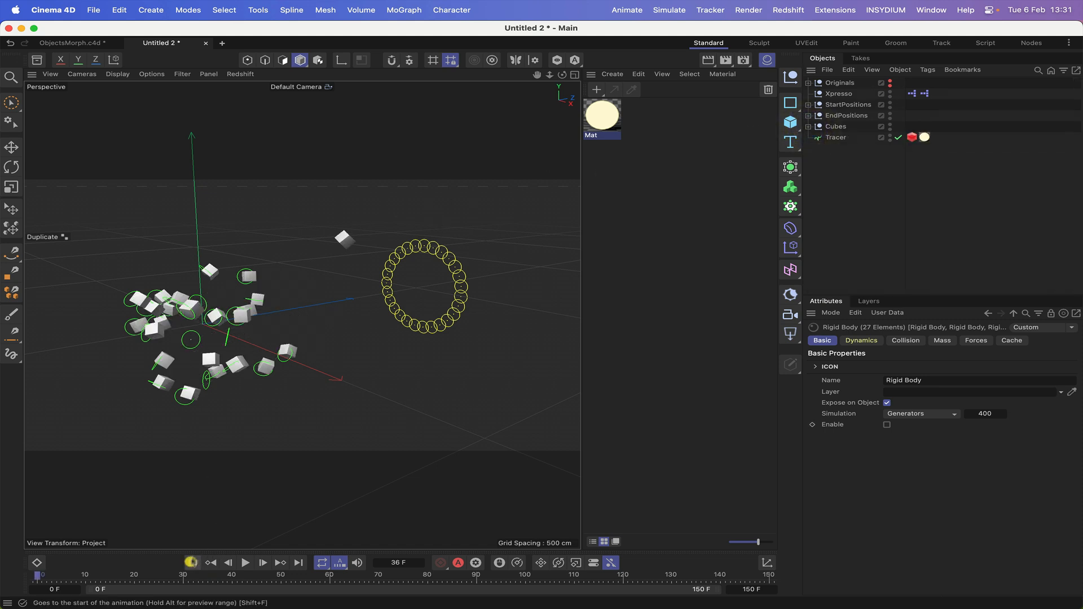
click(192, 562)
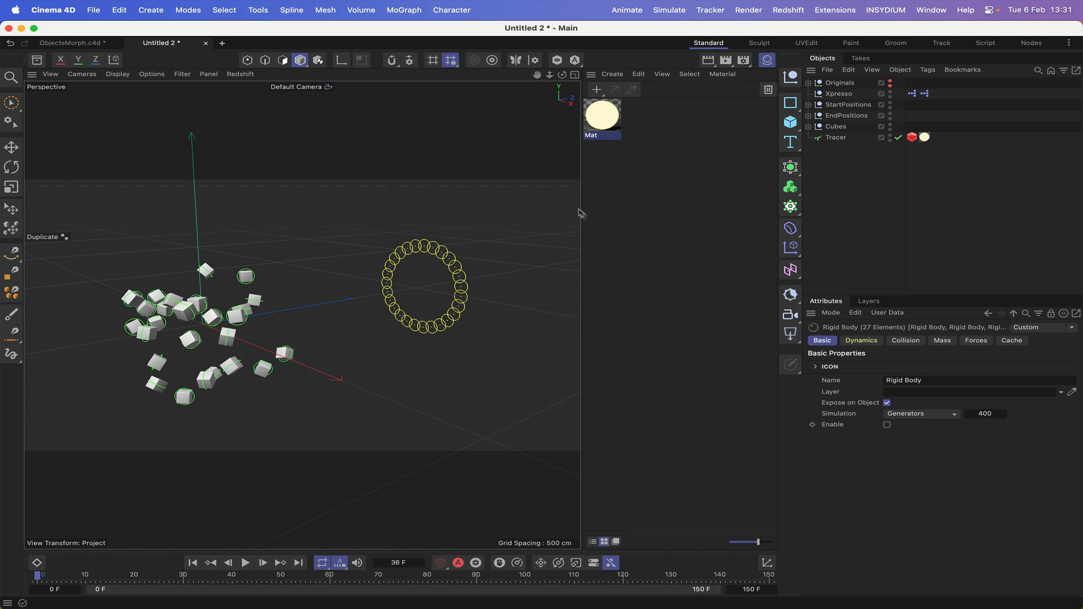
Open the Xpresso null's first XPresso tag and add a Transform Scale input port to the Cube 0 node
double_click(913, 96)
drag(880, 91, 657, 32)
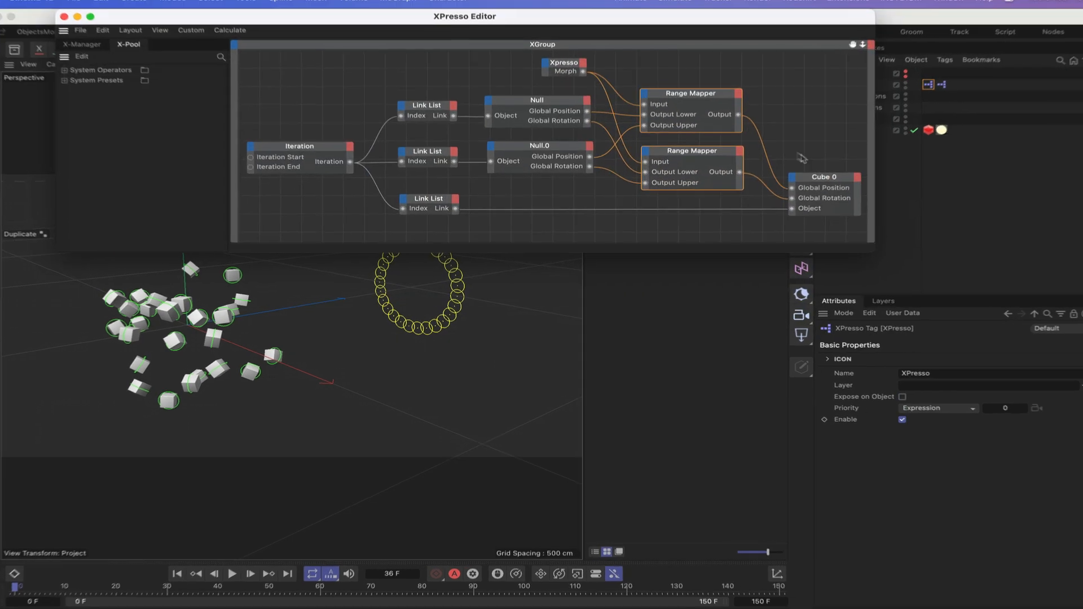
click(791, 180)
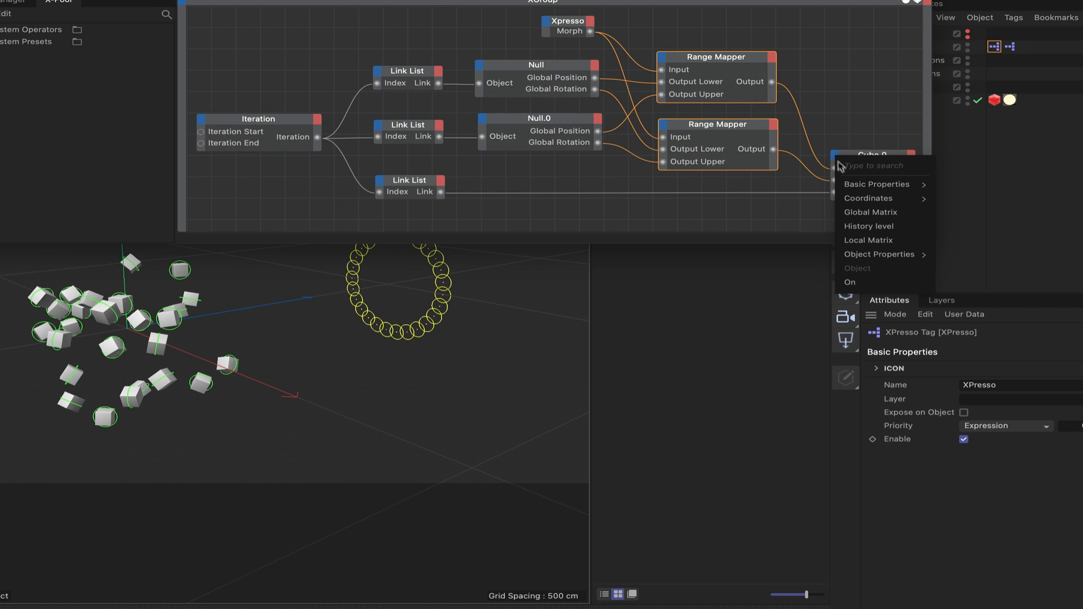
mouse_move(849, 198)
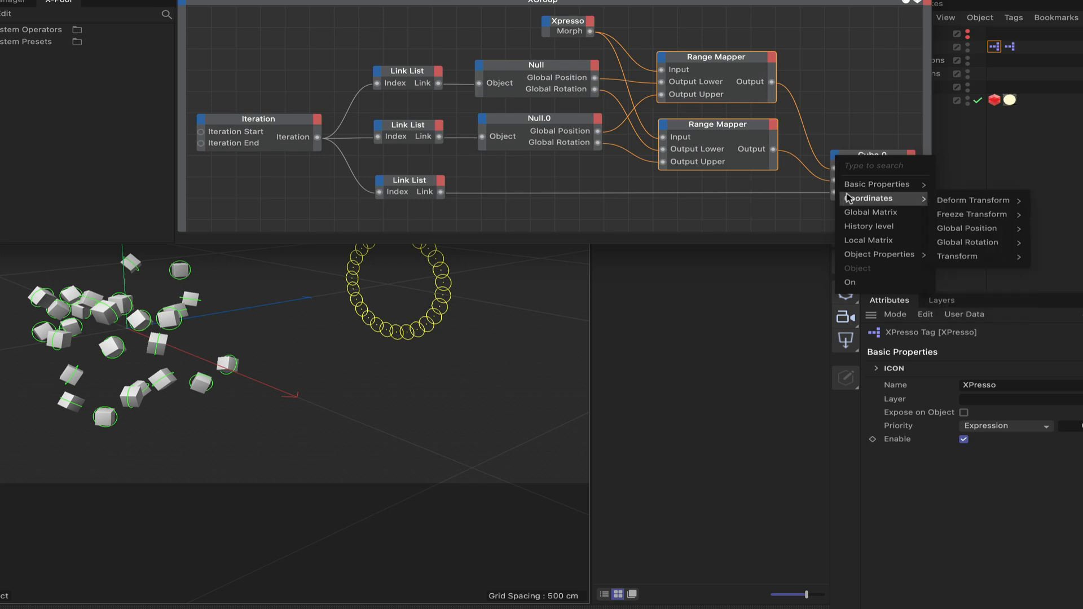
mouse_move(981, 256)
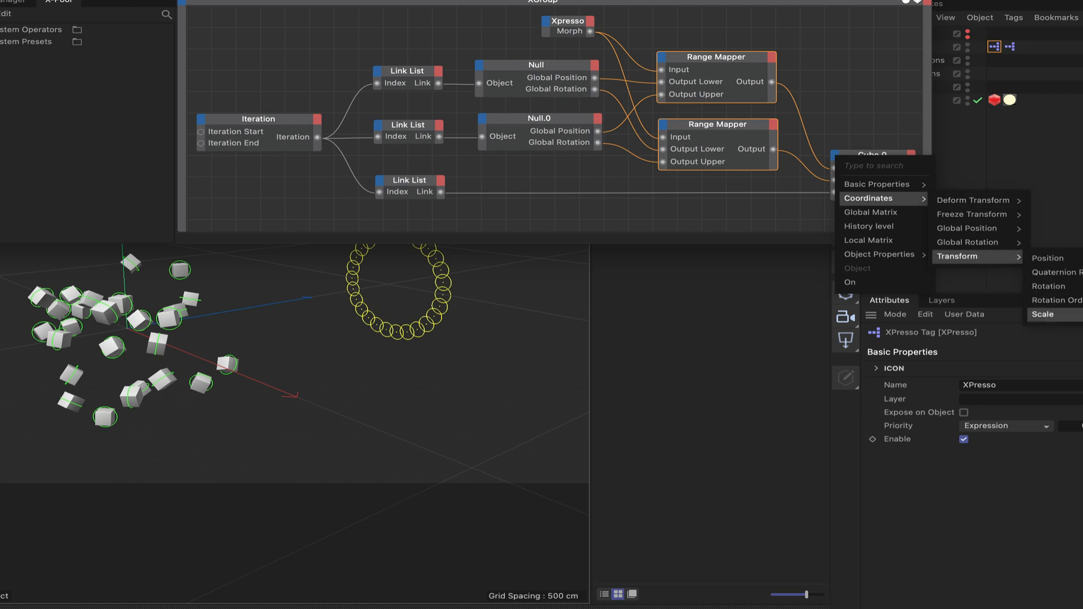
click(1042, 314)
double_click(871, 159)
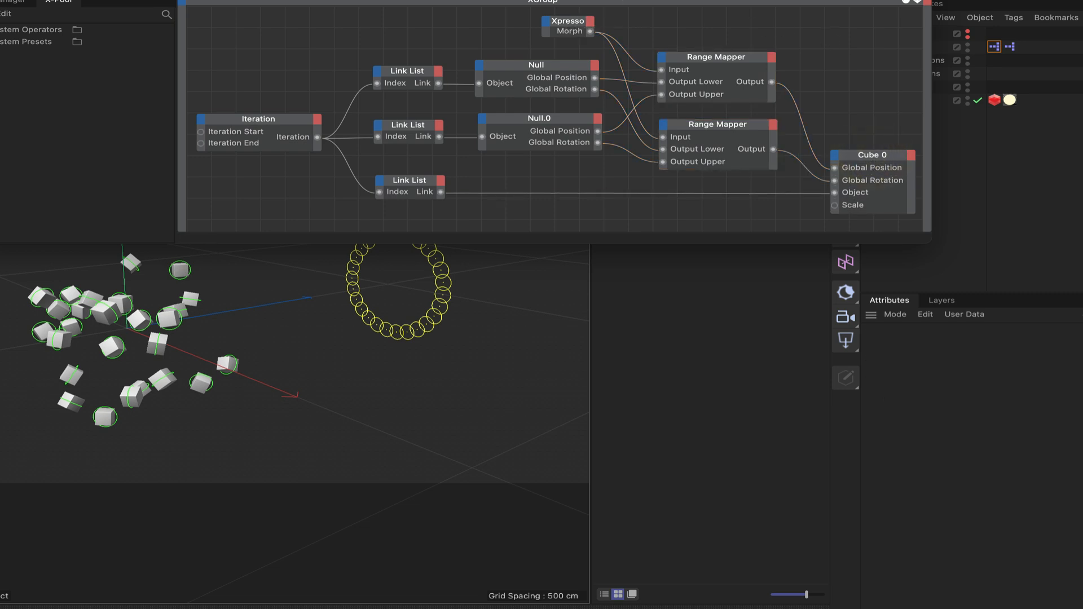
Add a third Range Mapper node to the XGroup and place it below the two existing Range Mappers
drag(719, 1, 679, 1)
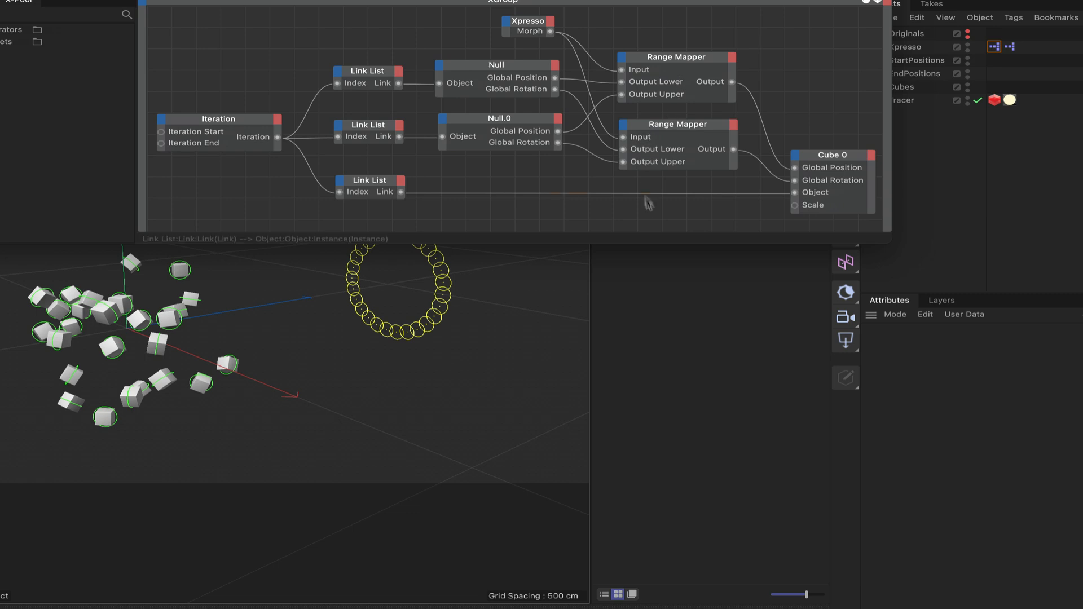
right_click(619, 214)
mouse_move(648, 240)
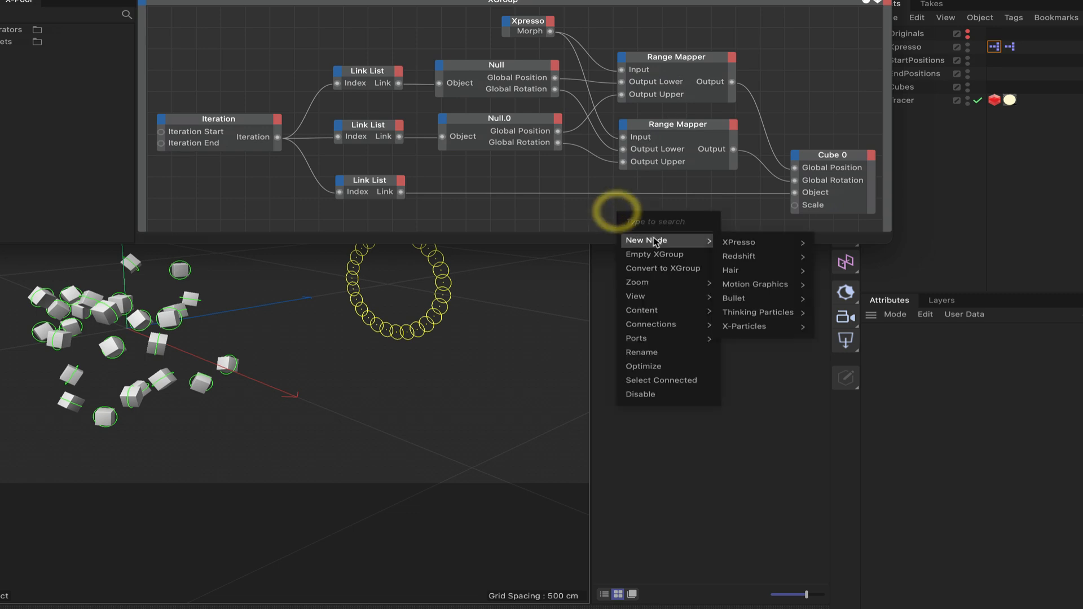
mouse_move(762, 247)
mouse_move(835, 286)
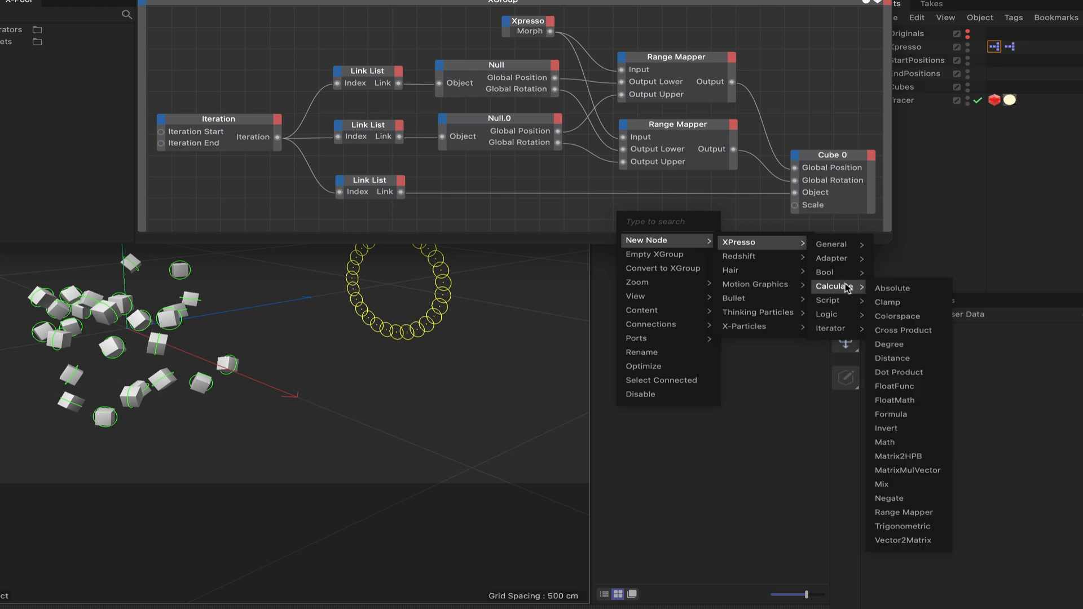
click(904, 511)
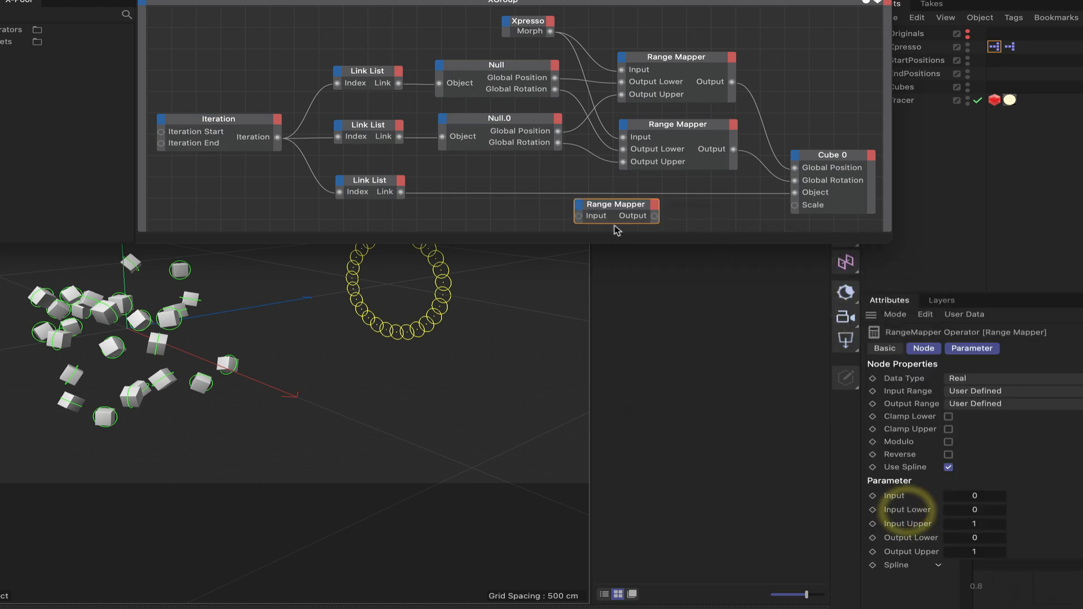
drag(631, 213, 673, 216)
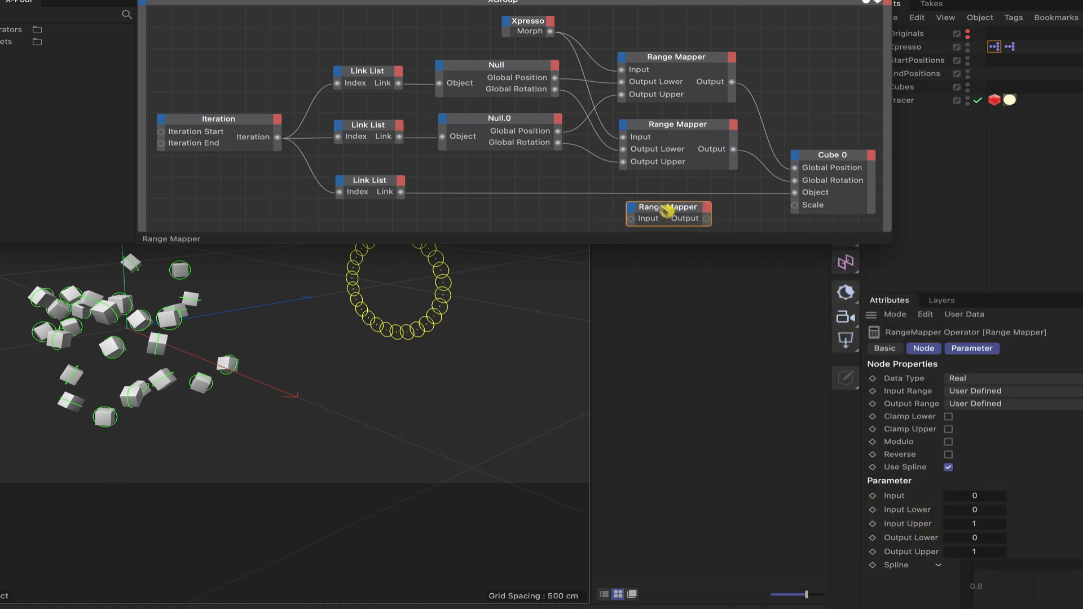
Feed Morph through the third Range Mapper, with Output Lower set to 0.1, into Cube 0's Scale, and play the animation
drag(549, 32, 670, 207)
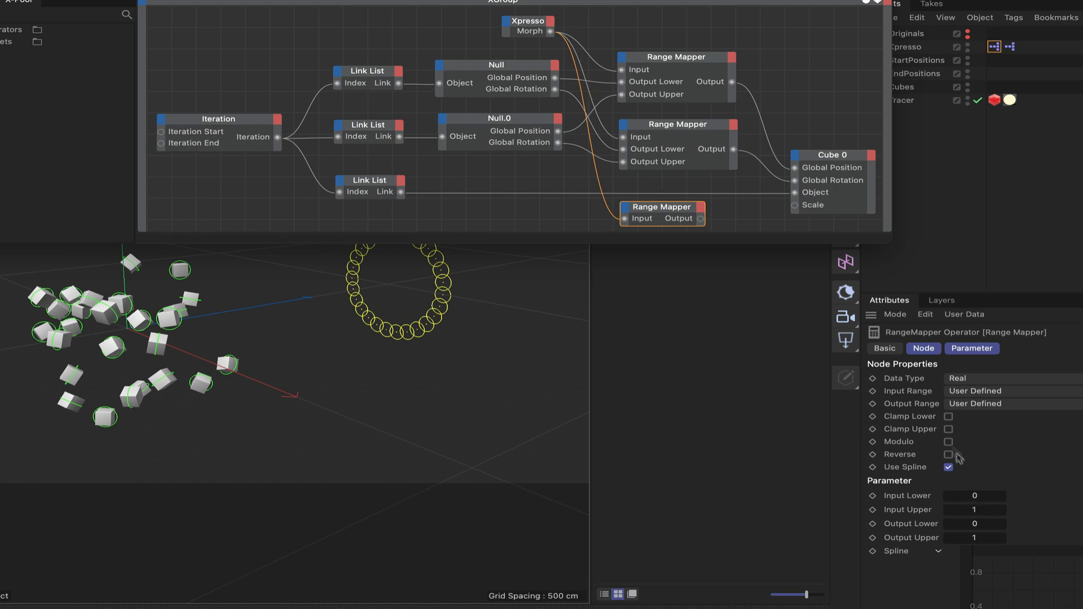
click(980, 524)
text(.)
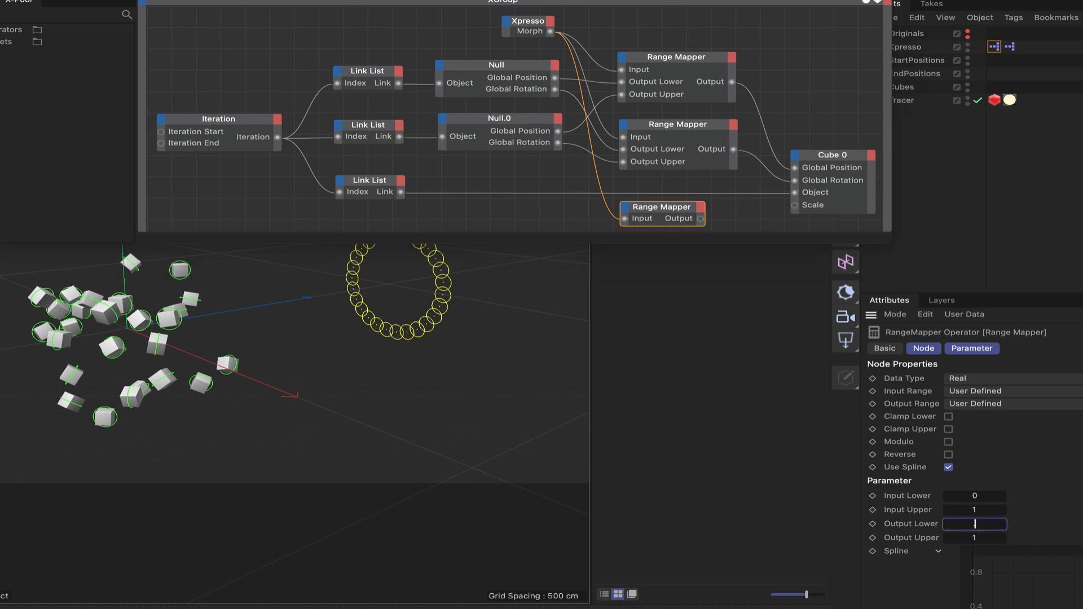
text(1)
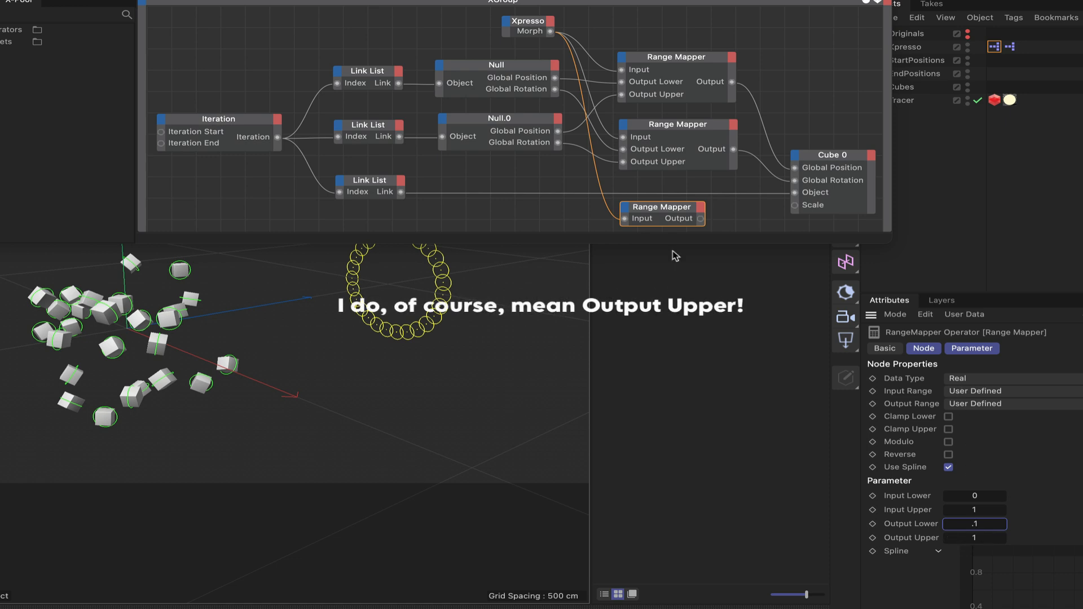
drag(700, 219, 795, 206)
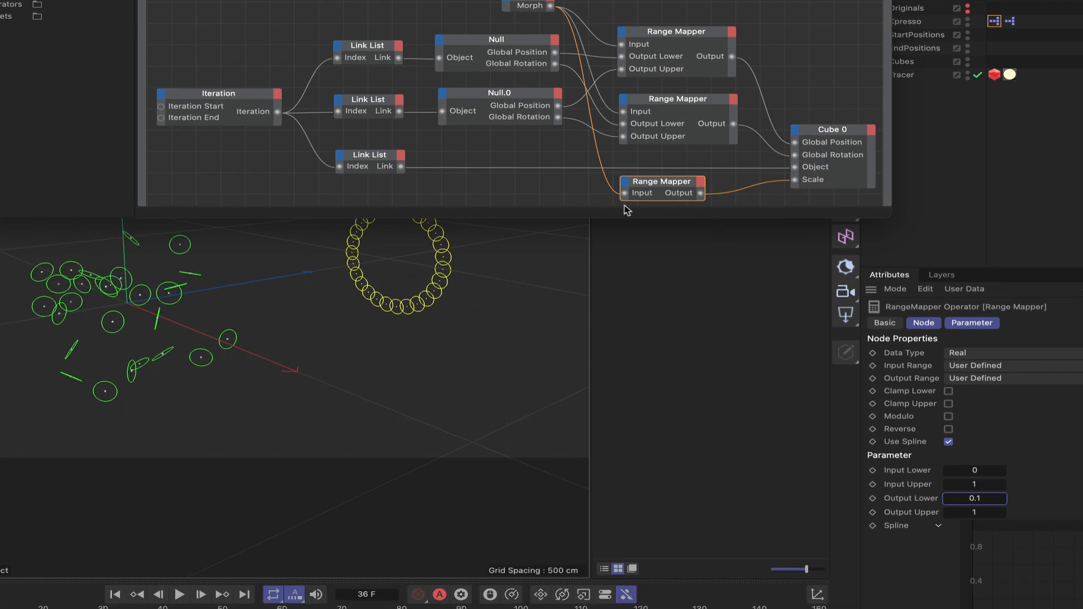
click(179, 595)
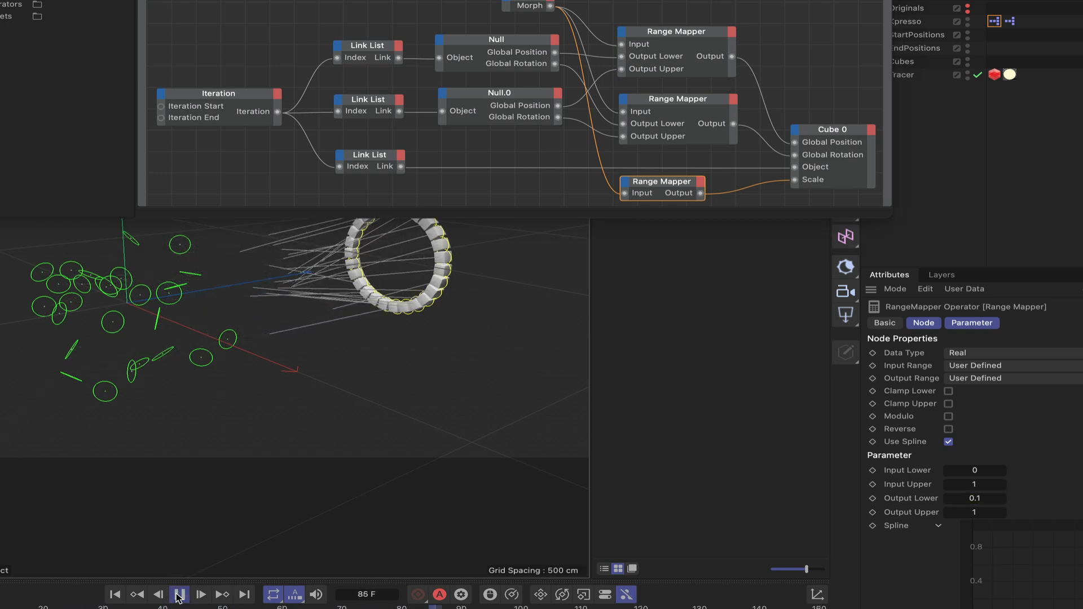
click(180, 594)
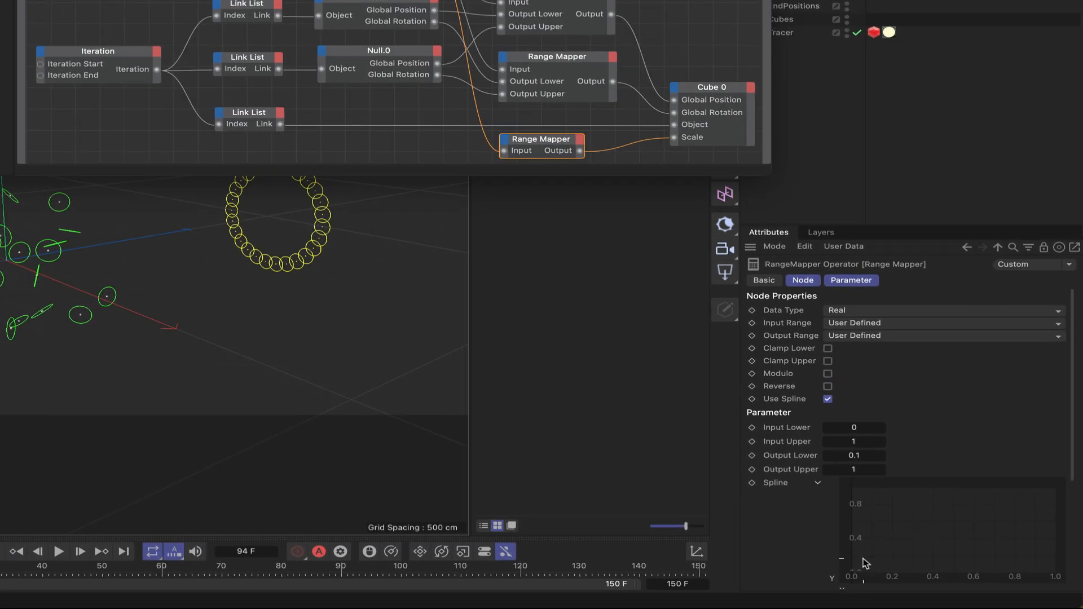
Shape the Range Mapper's spline to stay at 0 until about X 0.71, and rise smoothly to 1 at X 1
scroll(864, 562, down, 1)
click(851, 545)
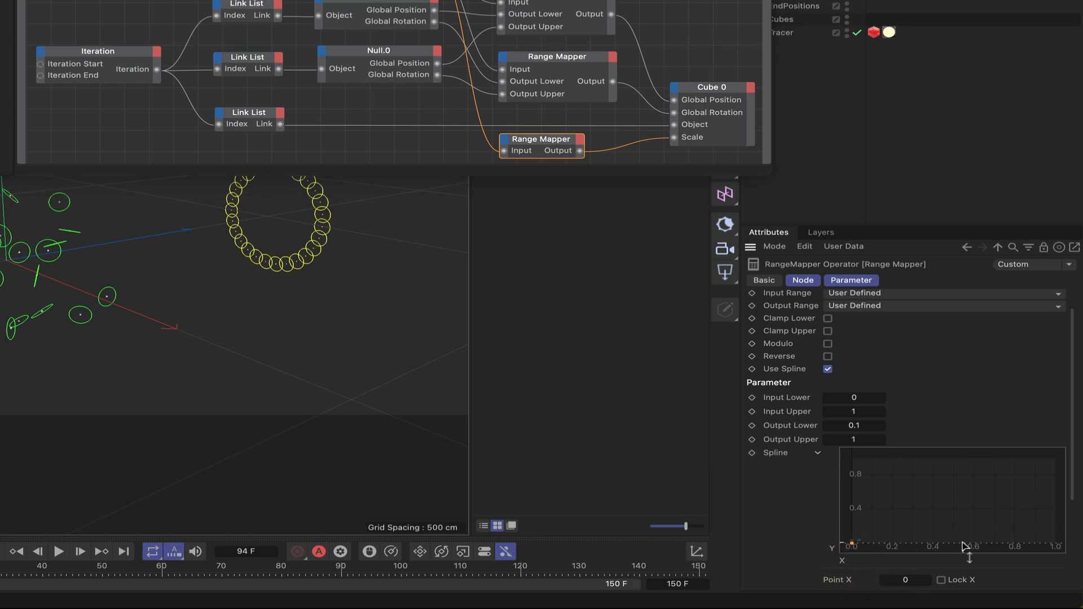
ctrl+click(975, 543)
ctrl+click(1024, 489)
drag(1023, 488, 1065, 448)
drag(975, 542, 996, 544)
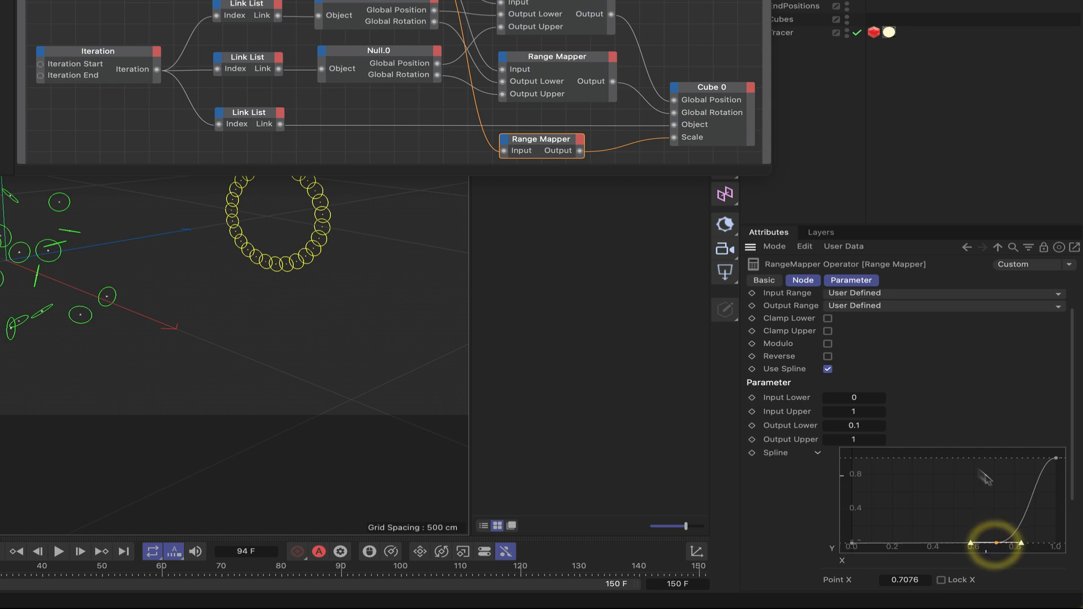
Play the animation to check the cubes' scaling, rewind it to the start and expand the Cubes group
click(58, 551)
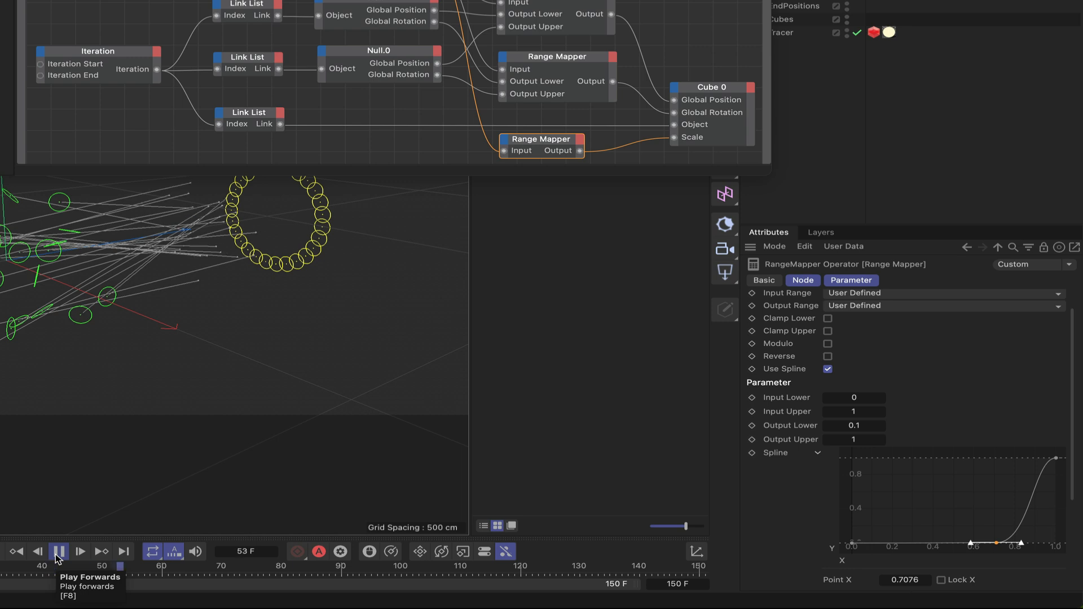
click(58, 554)
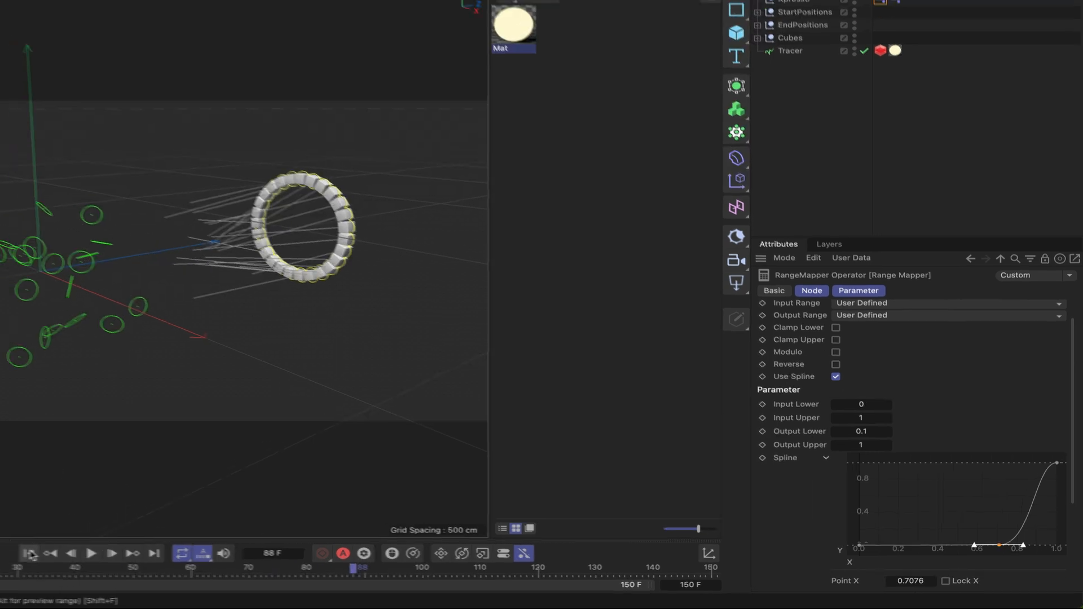
click(1, 551)
click(184, 558)
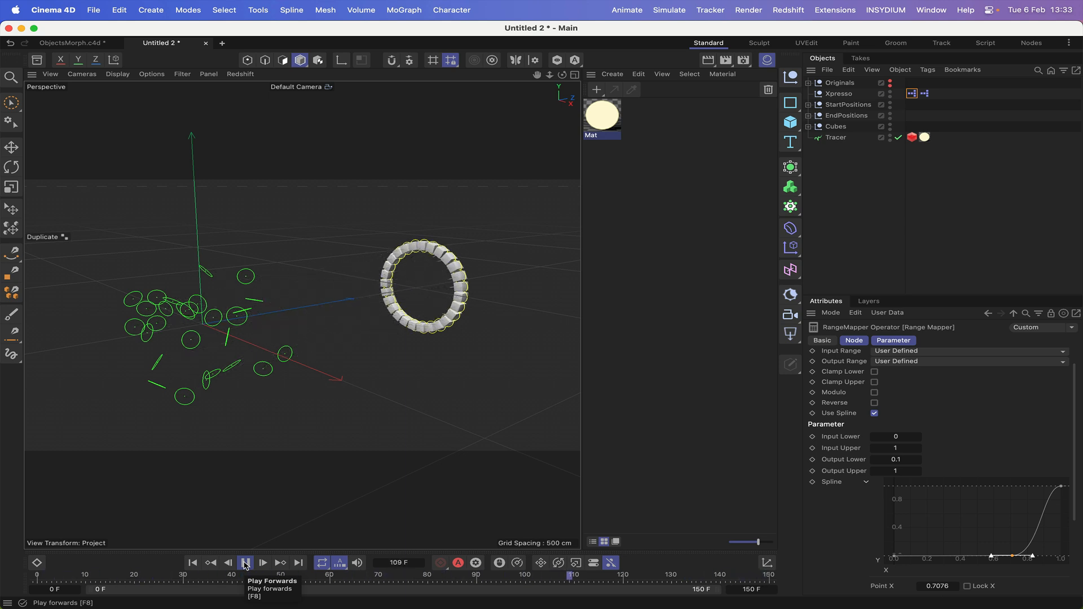
click(245, 562)
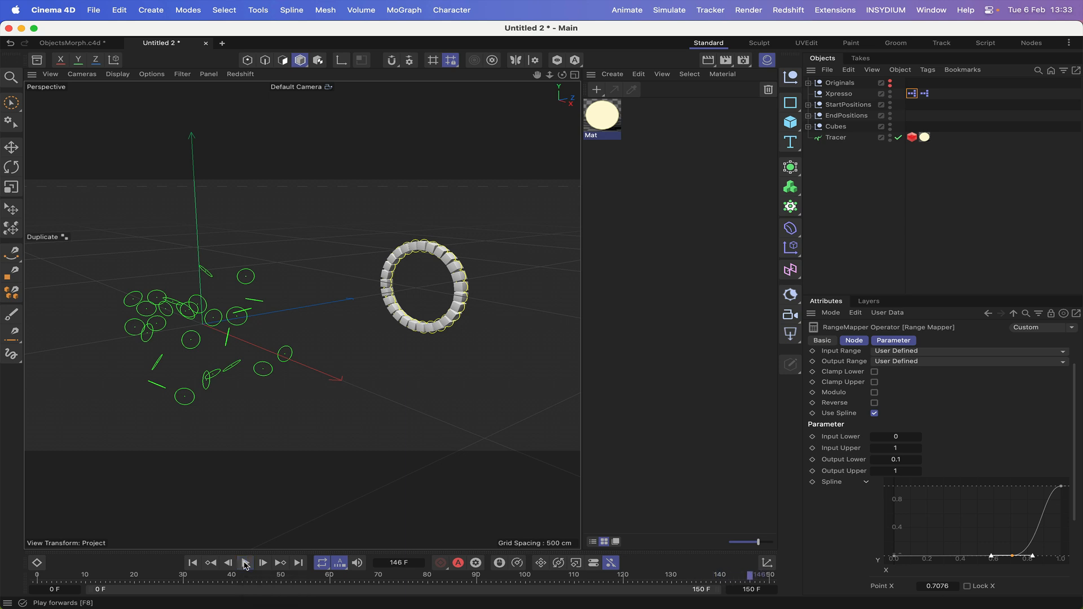
click(192, 563)
click(808, 126)
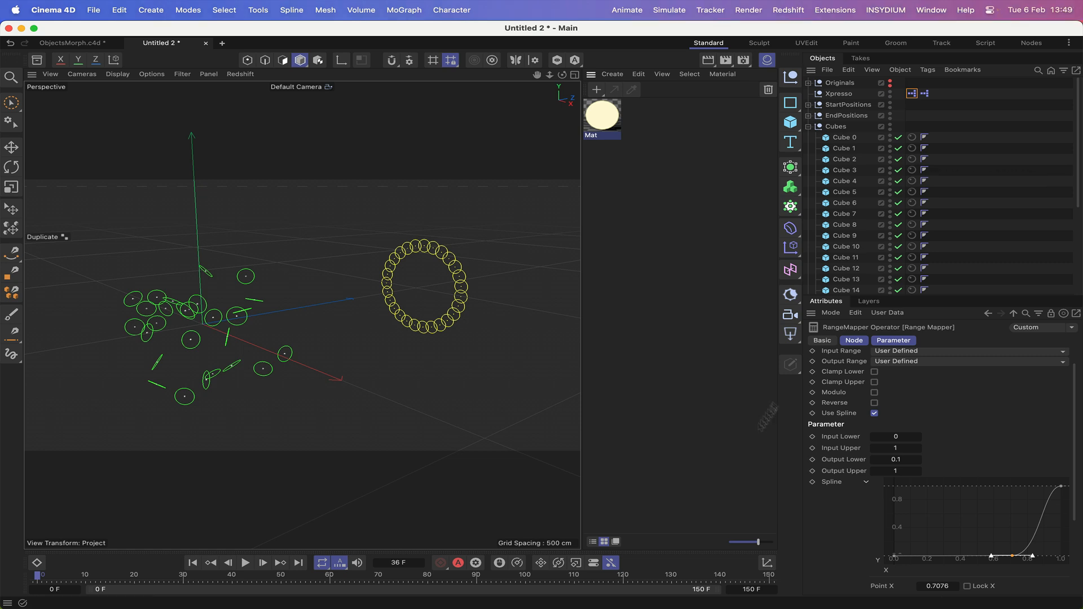
Add a Redshift camera and set its X, Y and Z positions to 0 cm
click(790, 316)
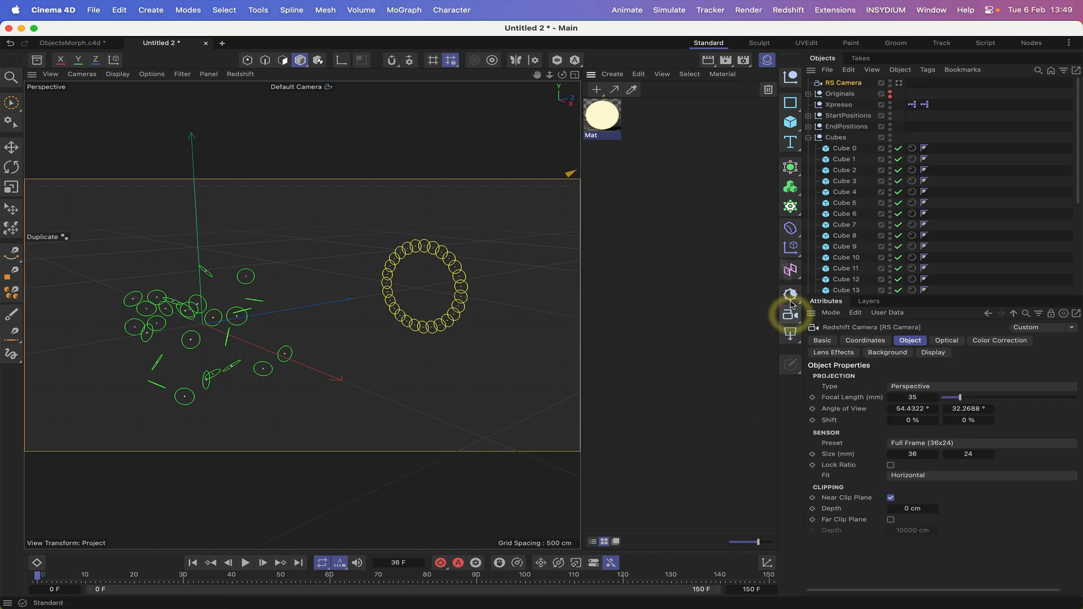
click(843, 83)
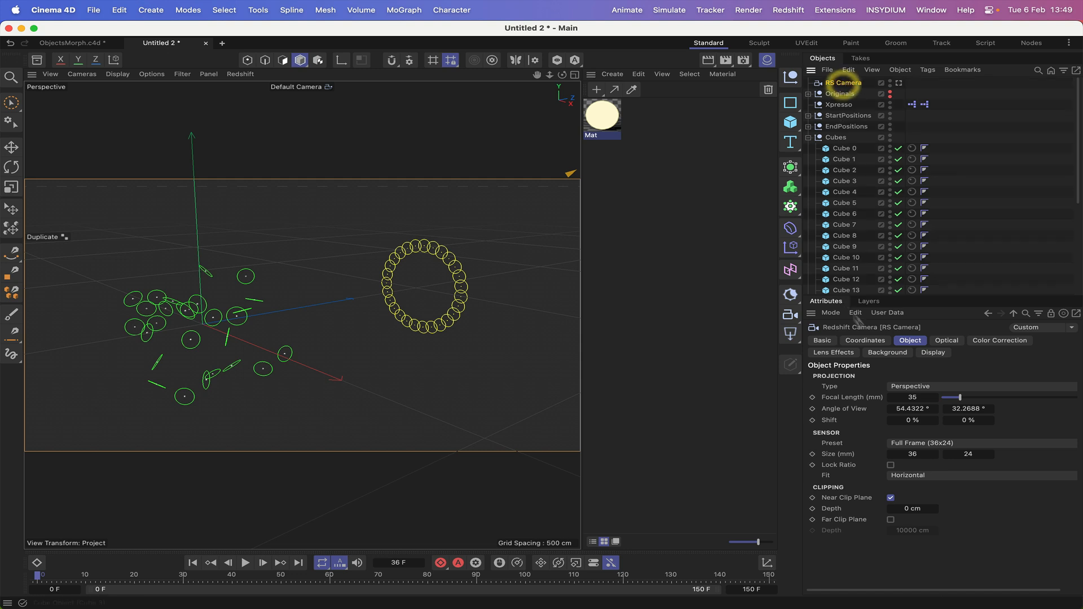
click(865, 340)
click(872, 392)
text(0)
key(Return)
click(864, 404)
text(0)
key(Return)
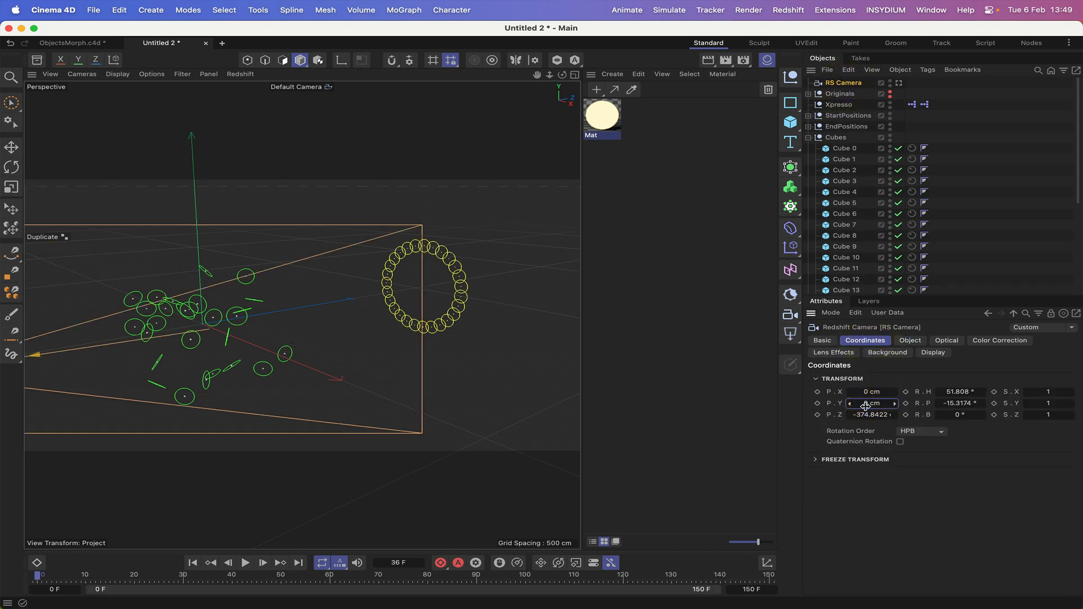
click(873, 415)
text(0)
key(Return)
Set the RS Camera's heading and pitch rotations to 0°
click(966, 391)
text(0)
key(Return)
click(961, 403)
text(0)
key(Return)
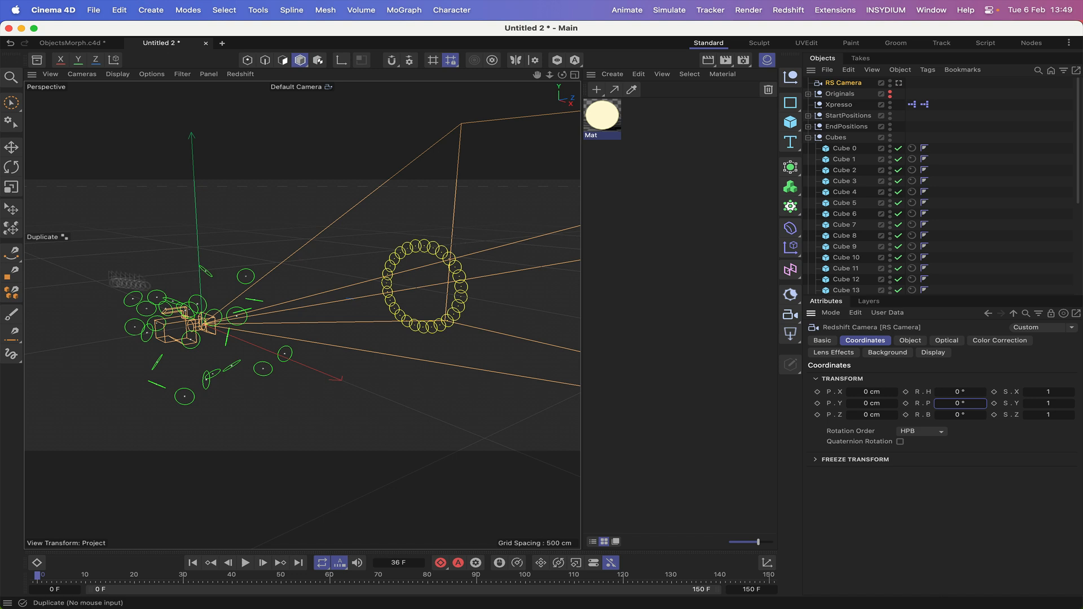
Move the RS Camera along its Z axis towards the ring of end positions and look through it
click(11, 149)
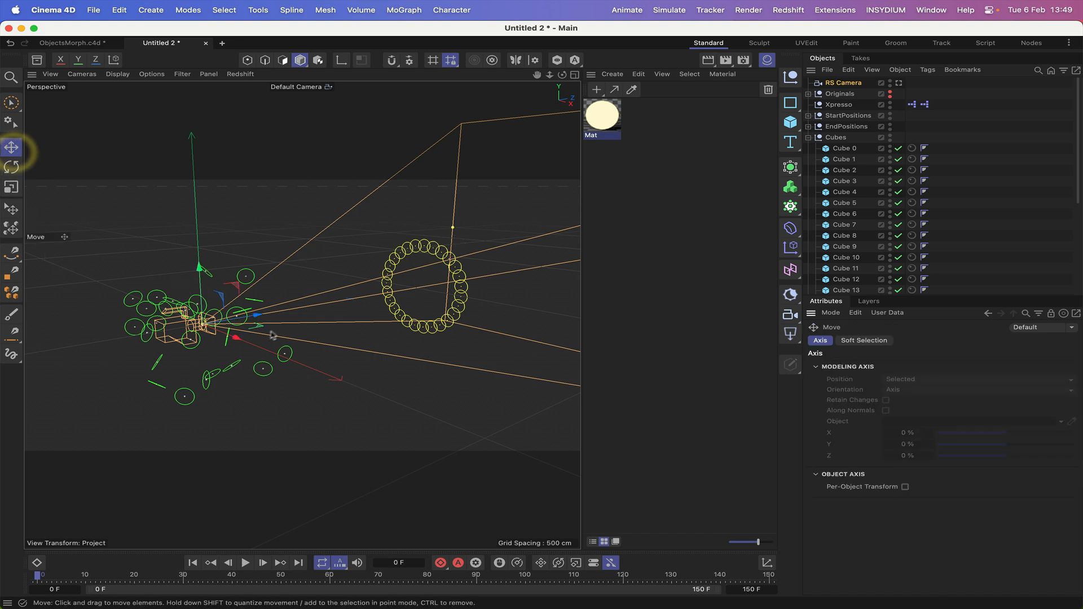
drag(258, 316, 353, 305)
click(899, 83)
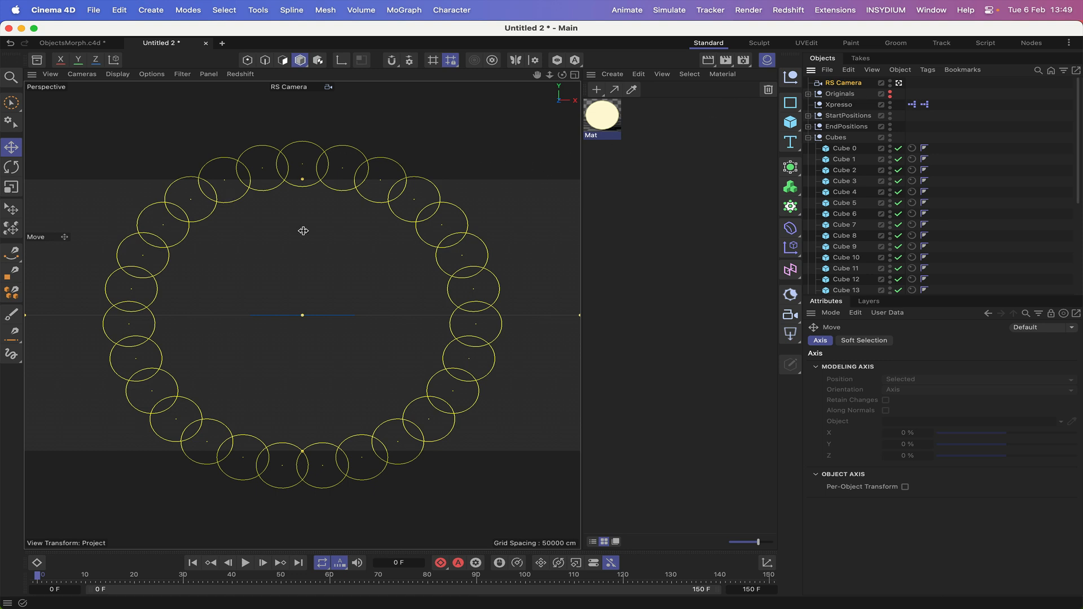
In the top view, reposition the RS Camera to about X 1.28 cm and Z 116 cm
key(F2)
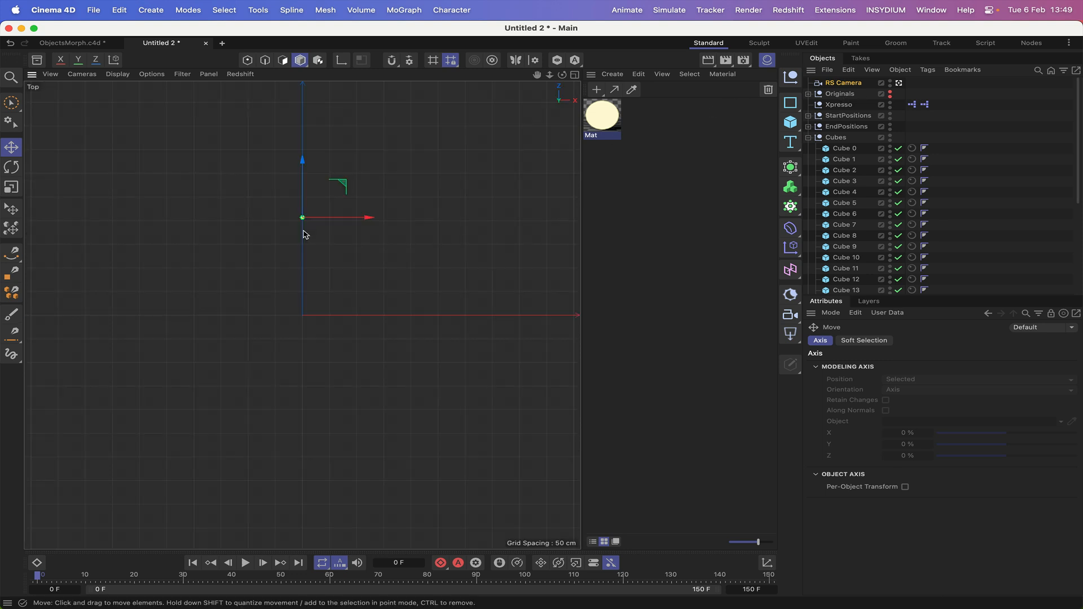
click(302, 160)
click(304, 173)
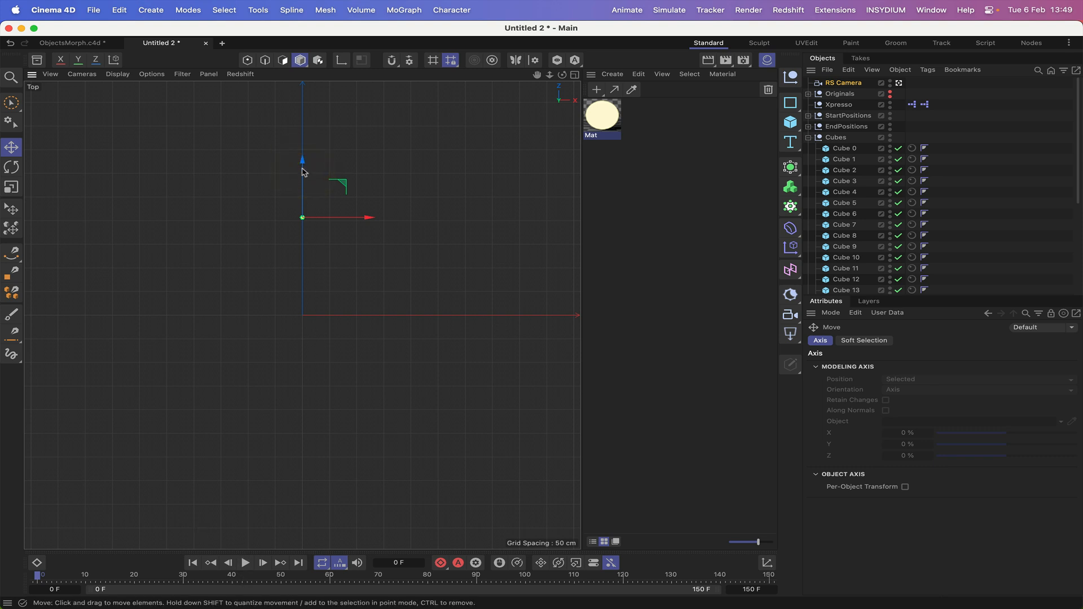
click(262, 563)
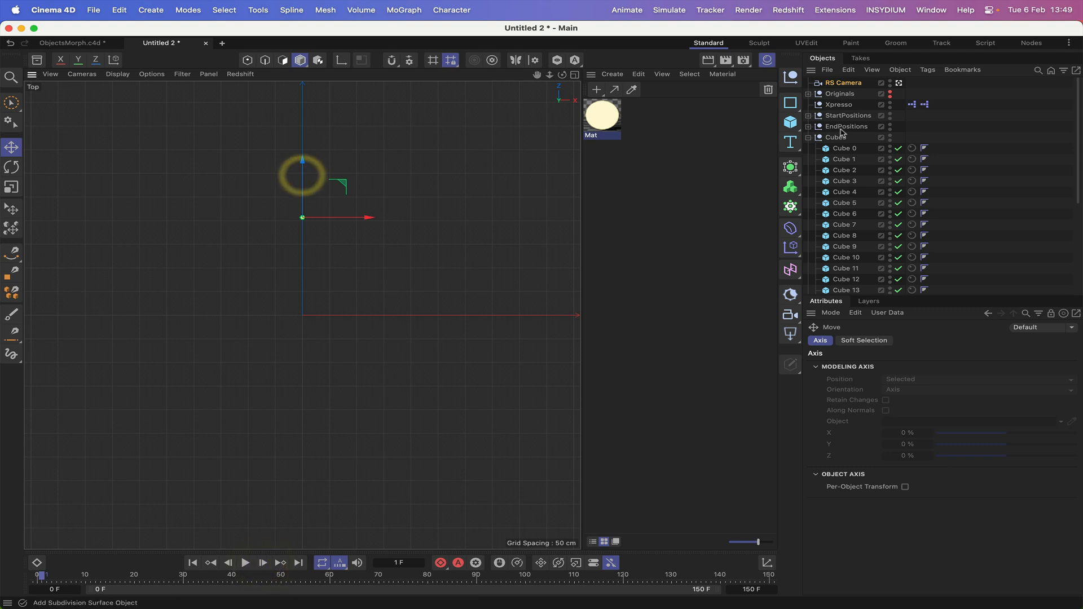
click(344, 181)
drag(344, 180, 344, 185)
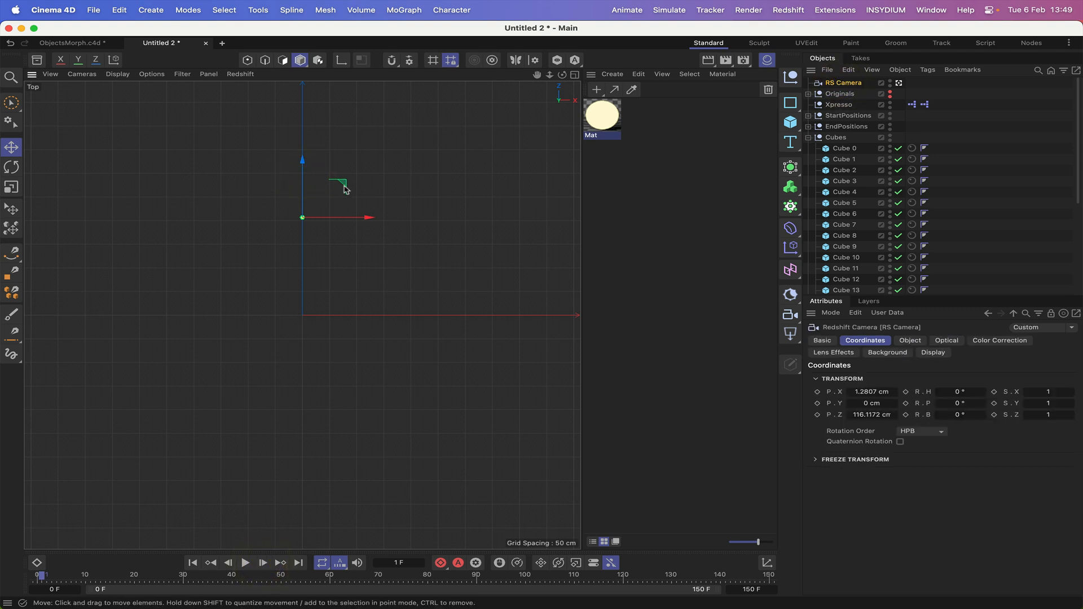
Return to the perspective view through the RS Camera and redraw it
key(F1)
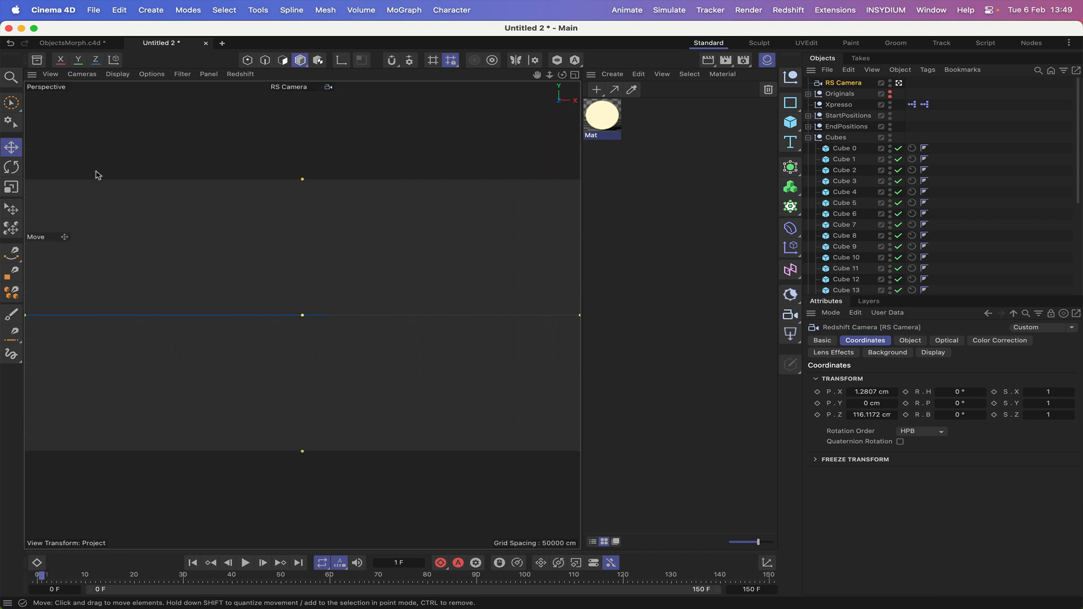
click(50, 75)
mouse_move(77, 83)
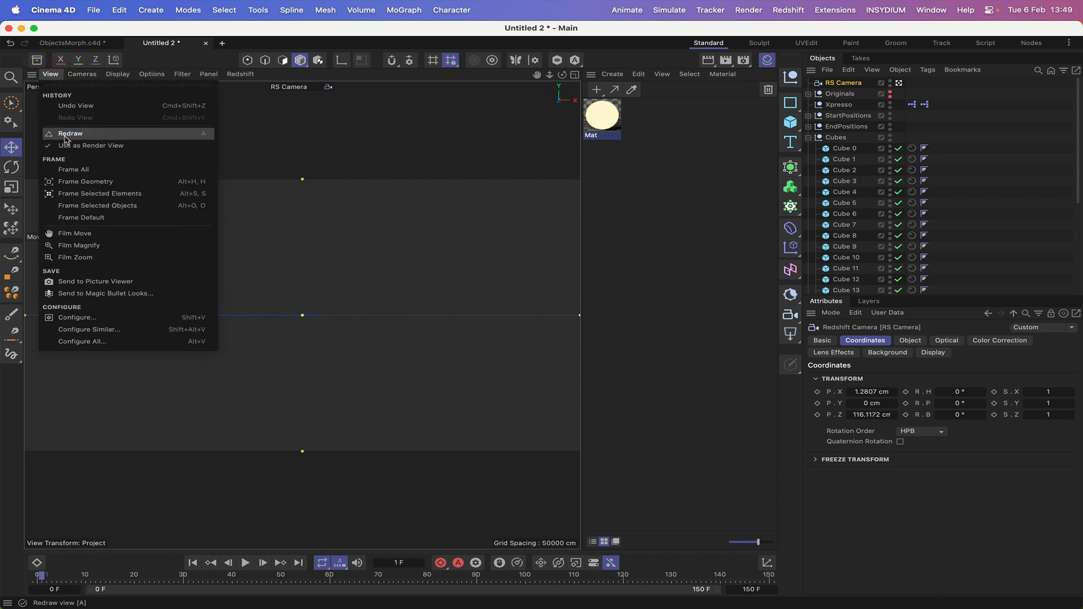
click(65, 138)
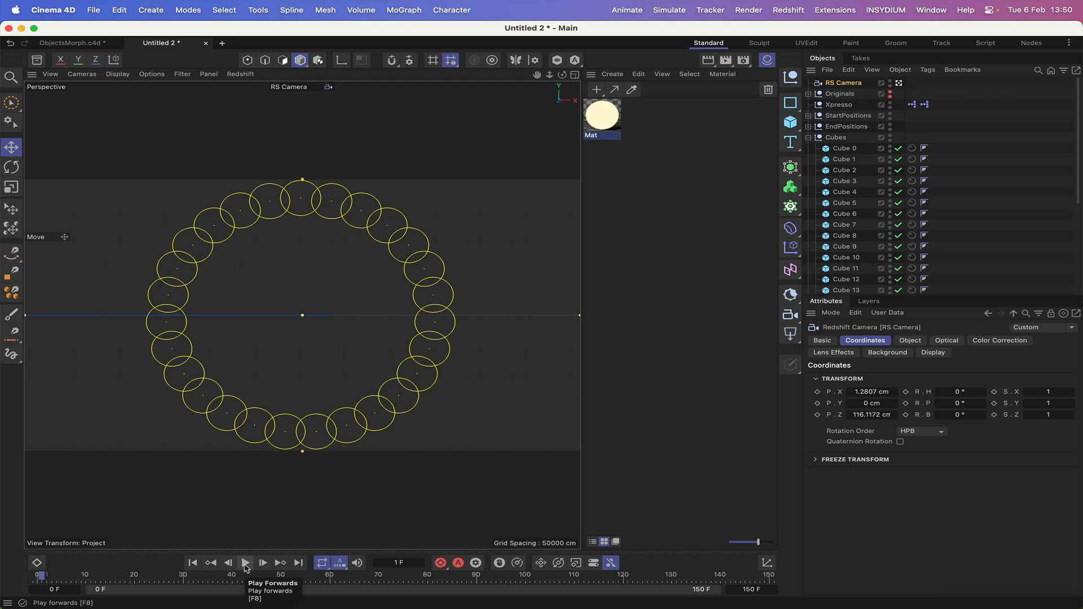
Rewind and play the animation through the RS Camera to check the cubes forming the ring
click(192, 562)
click(246, 564)
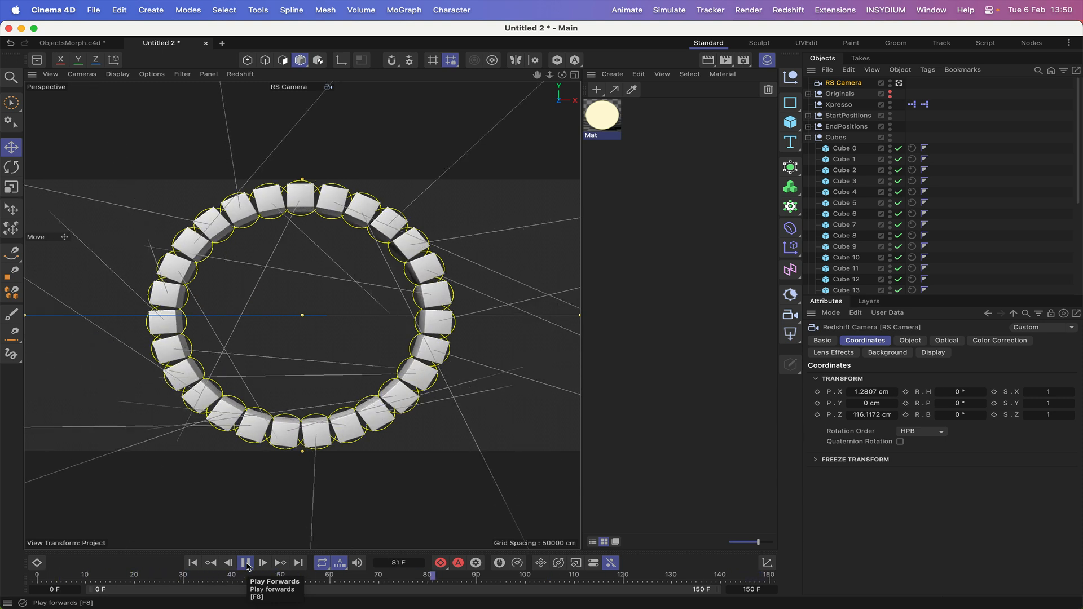
click(246, 564)
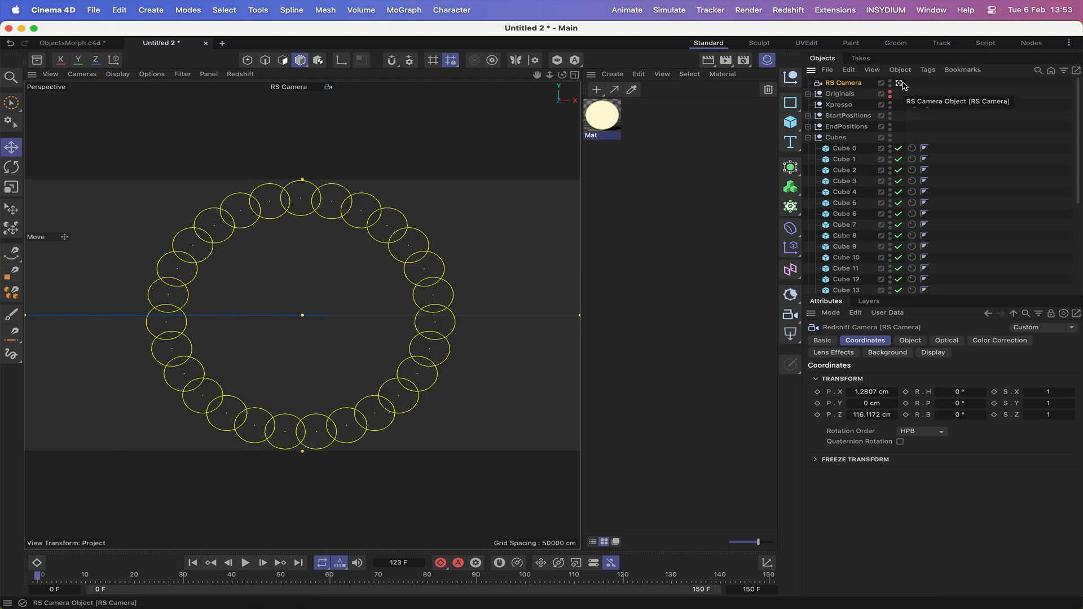
Leave the RS Camera view, rewind the animation, look through the camera again and replay the morph
click(900, 83)
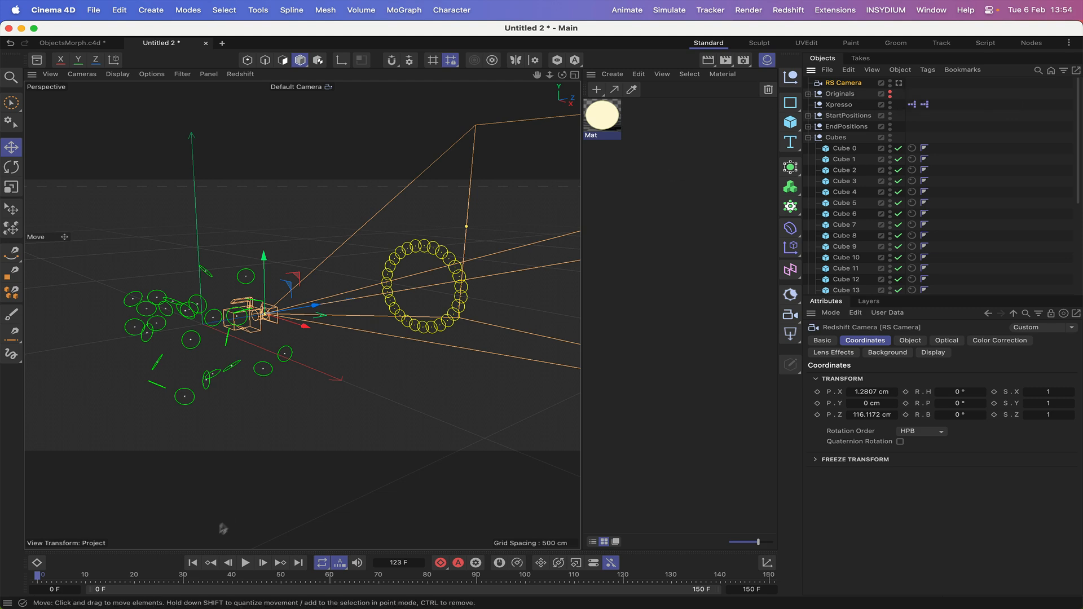
click(192, 562)
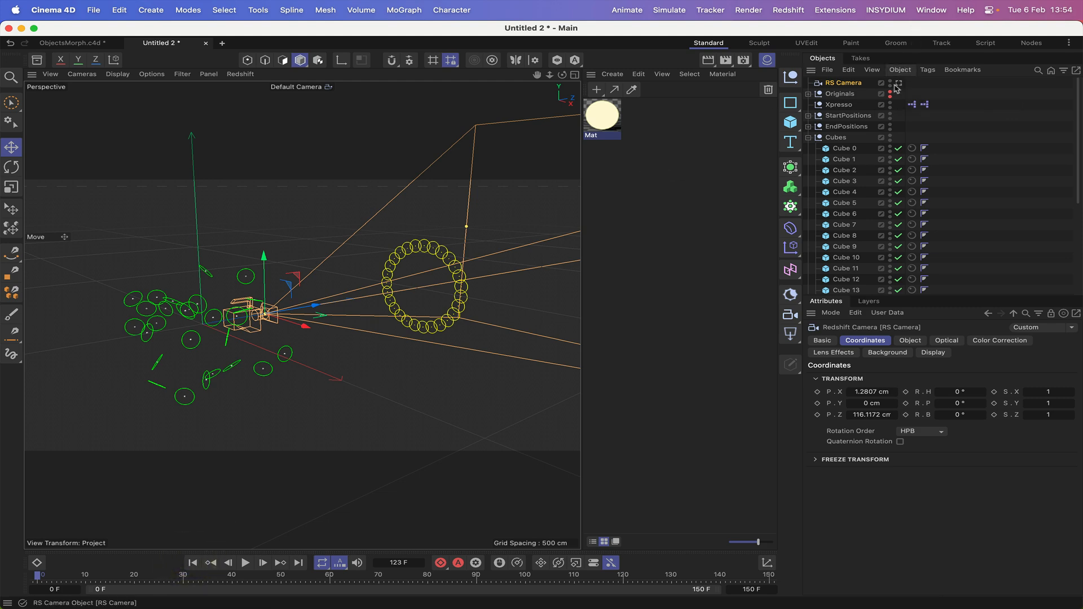
click(898, 83)
click(244, 563)
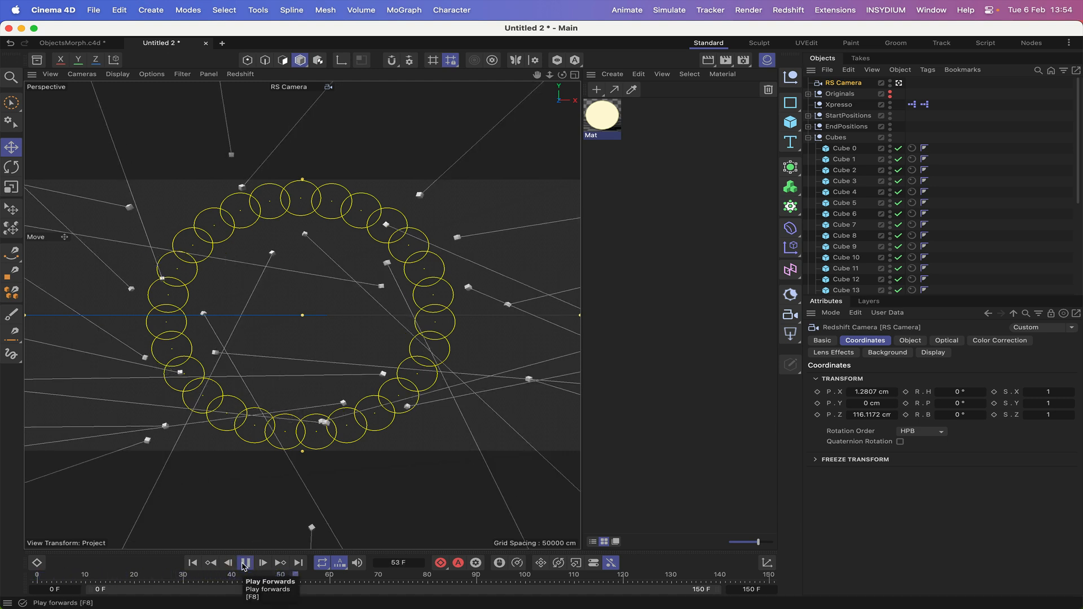